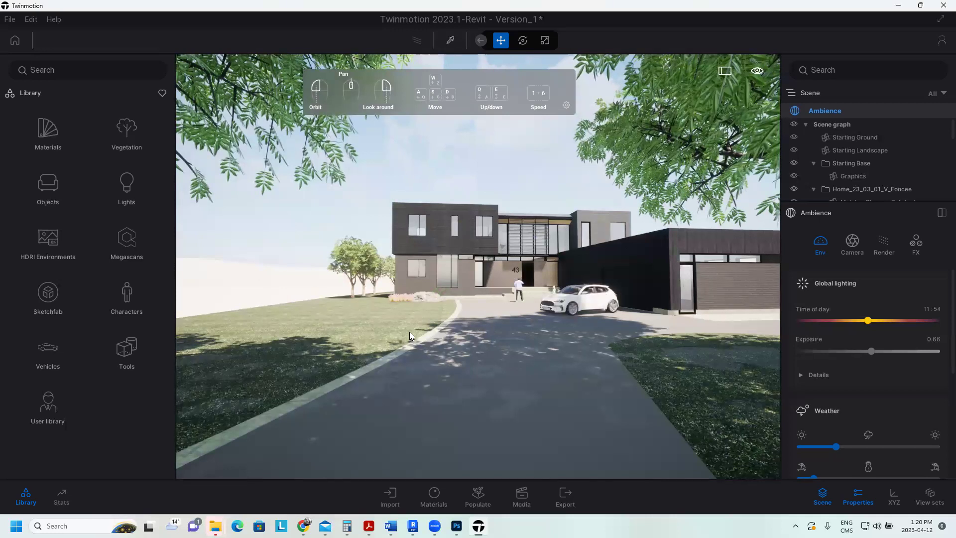
# Move the view up the driveway to a close view of the house entrance and white car.
pyautogui.moveTo(409, 332); pyautogui.dragTo(369, 332)
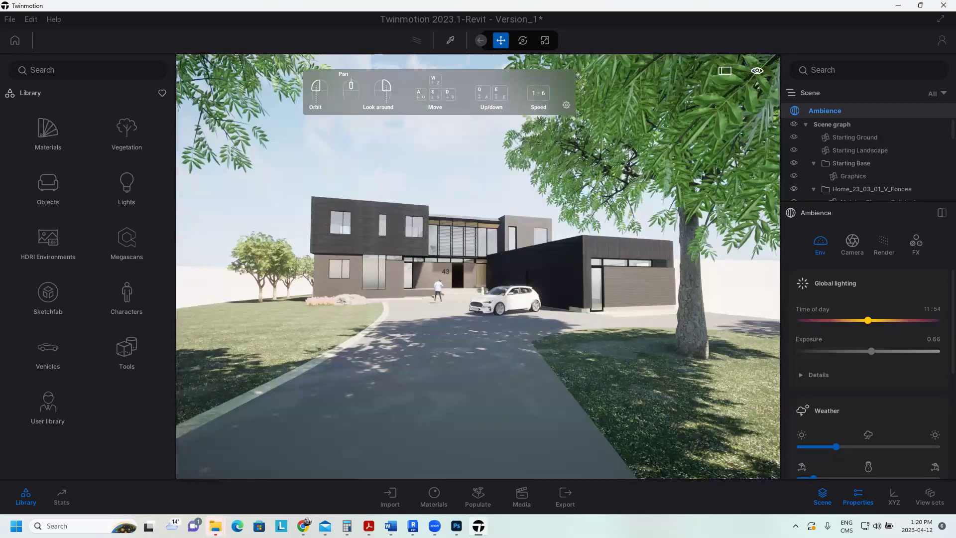
pyautogui.moveTo(369, 331); pyautogui.dragTo(345, 339)
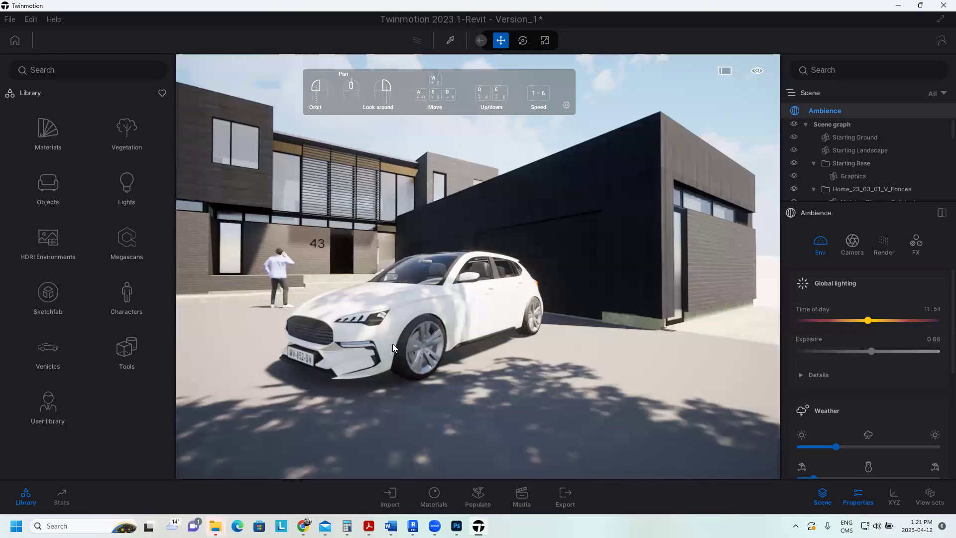
pyautogui.scroll(5, 393, 347)
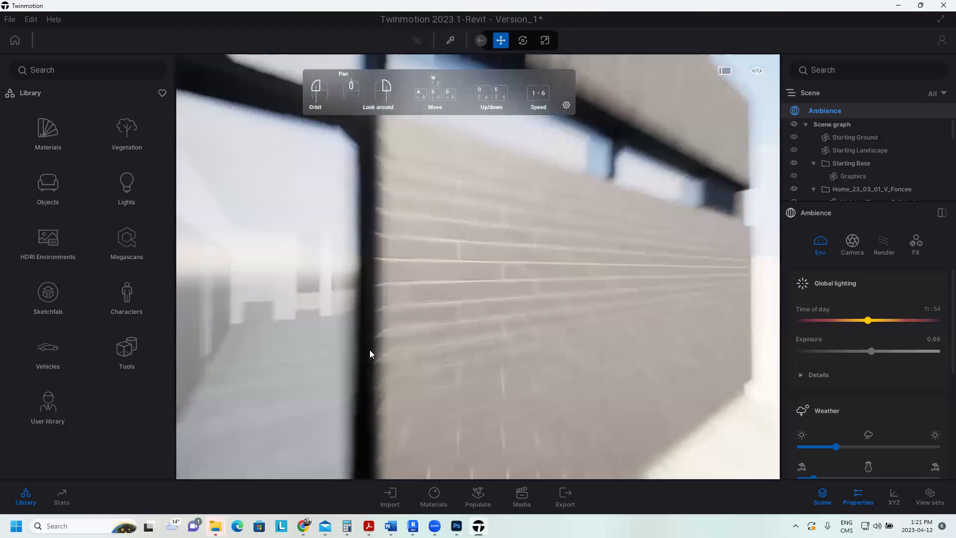
pyautogui.scroll(-5, 369, 350)
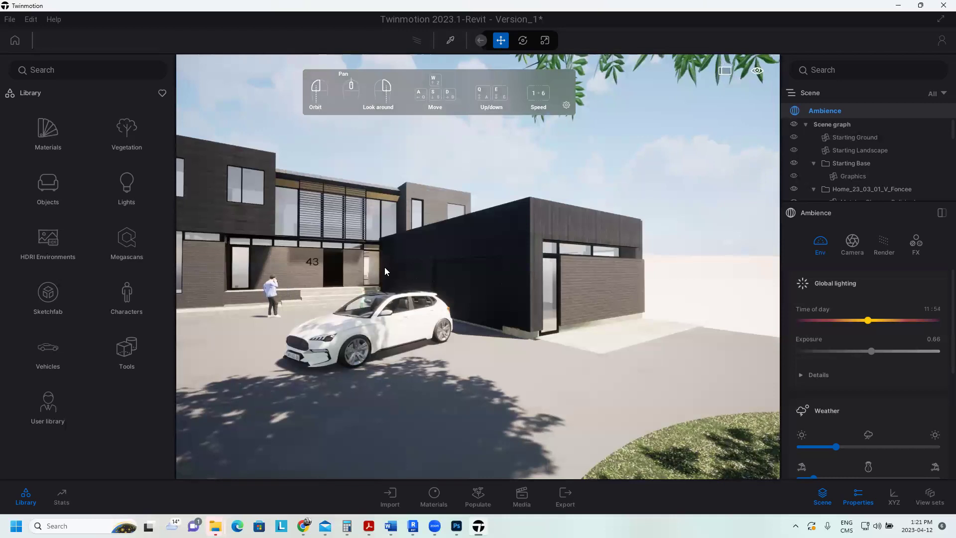
pyautogui.moveTo(385, 271); pyautogui.dragTo(498, 303)
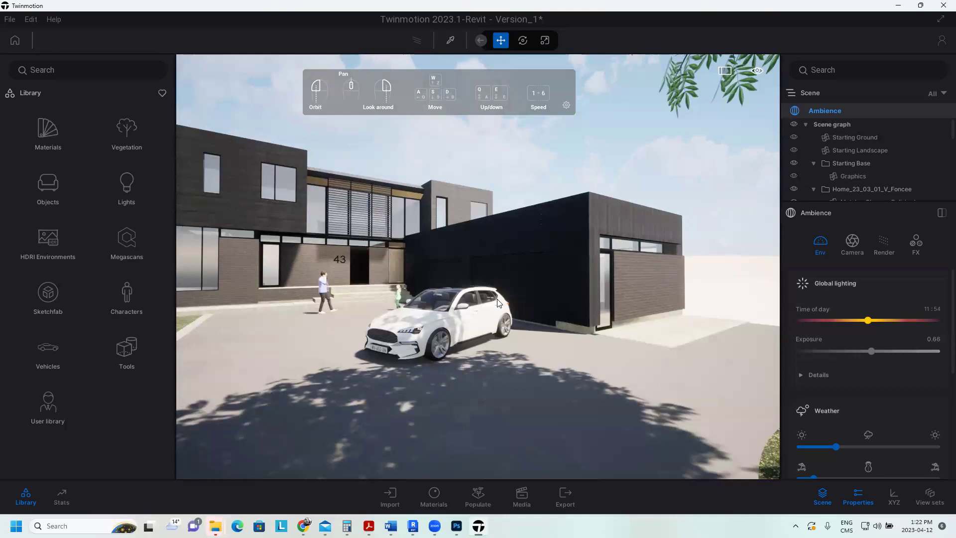
pyautogui.moveTo(498, 302); pyautogui.dragTo(573, 307)
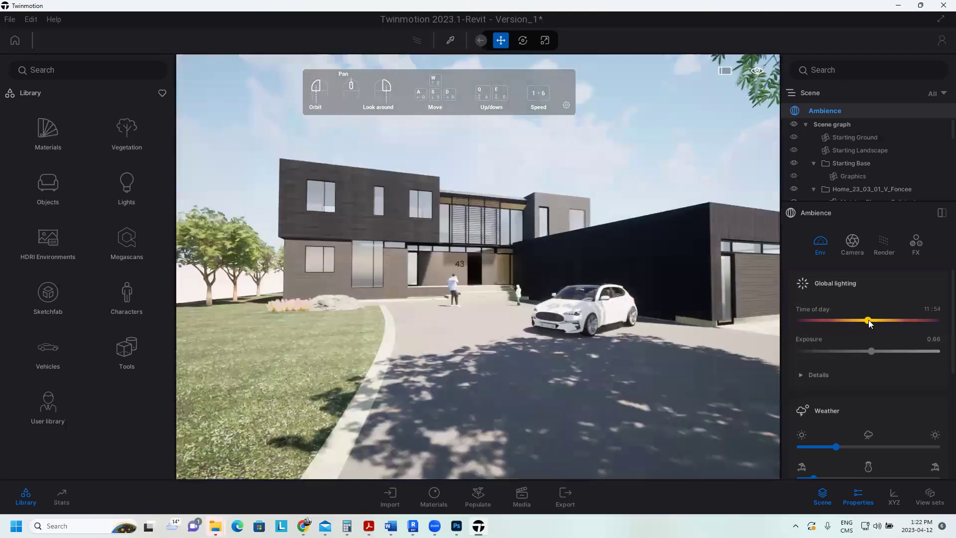
# Set time of day to 10:40, exposure to 1.75 and the weather to fully clear sun.
pyautogui.moveTo(868, 320)
pyautogui.mouseDown()
pyautogui.moveTo(840, 321)
pyautogui.moveTo(891, 322)
pyautogui.mouseUp()
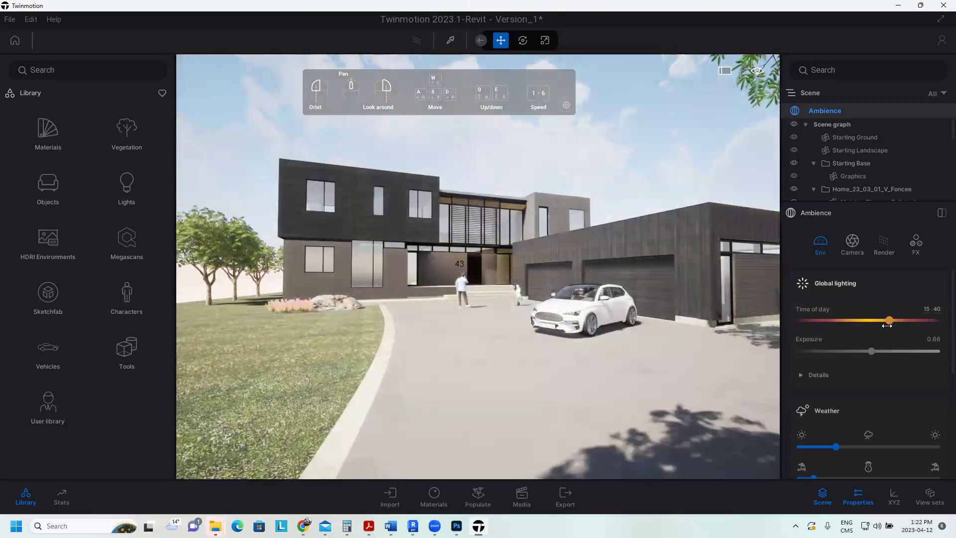
pyautogui.moveTo(891, 322); pyautogui.dragTo(862, 321)
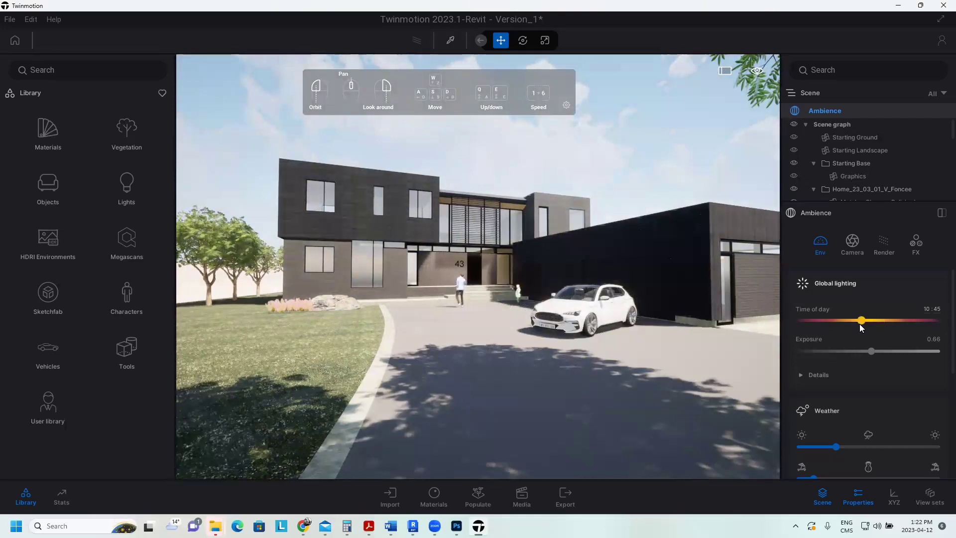
pyautogui.click(860, 323)
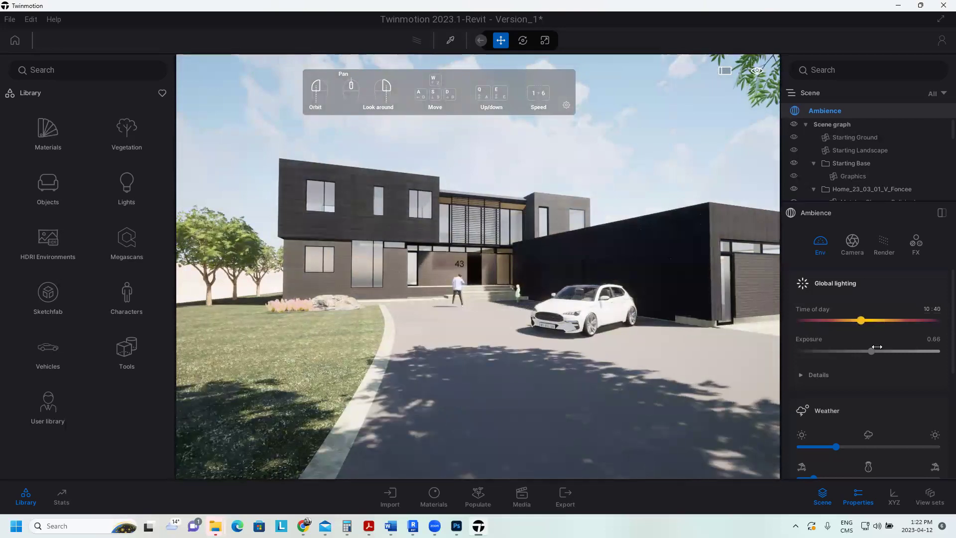
pyautogui.click(878, 348)
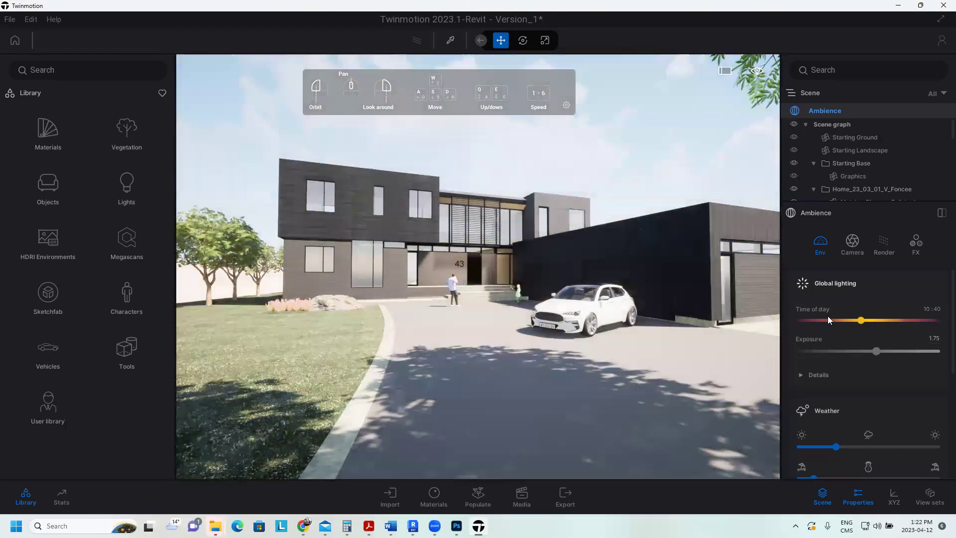
pyautogui.scroll(-3, 828, 316)
pyautogui.moveTo(836, 335); pyautogui.dragTo(797, 339)
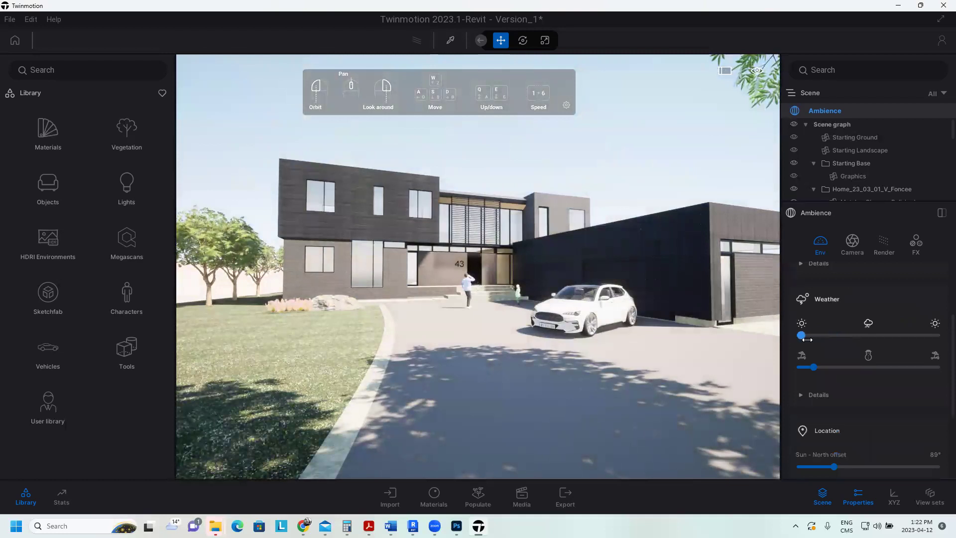
pyautogui.moveTo(801, 336); pyautogui.dragTo(873, 338)
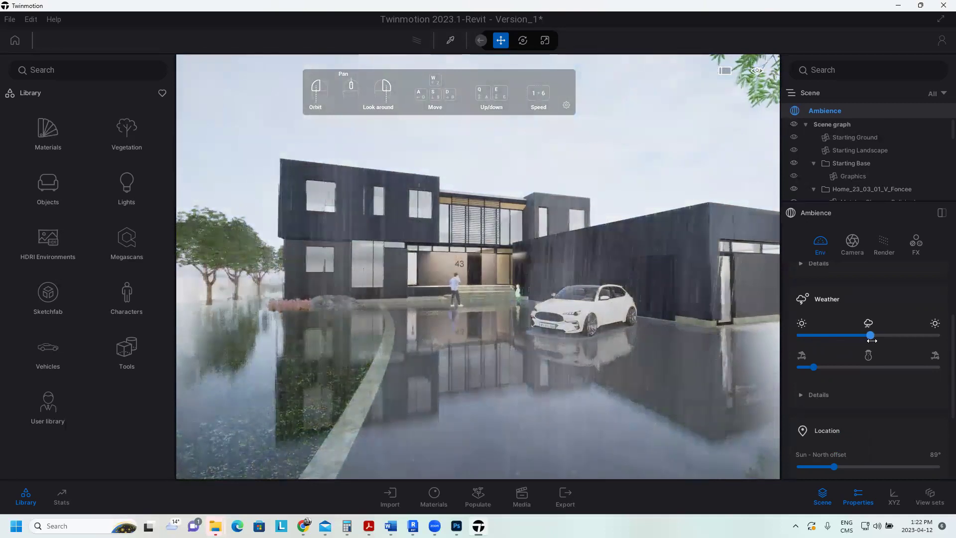
pyautogui.moveTo(814, 368); pyautogui.dragTo(809, 368)
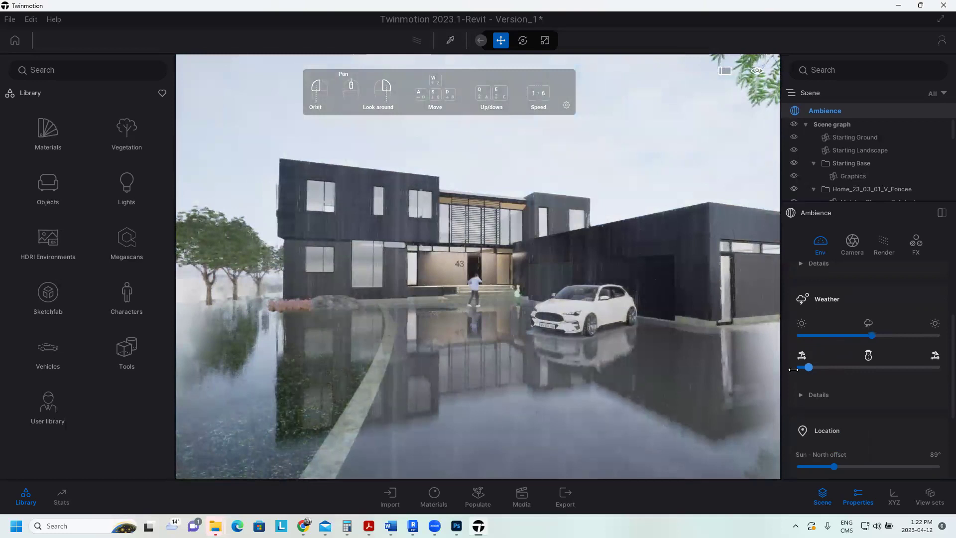
pyautogui.moveTo(793, 369); pyautogui.dragTo(817, 370)
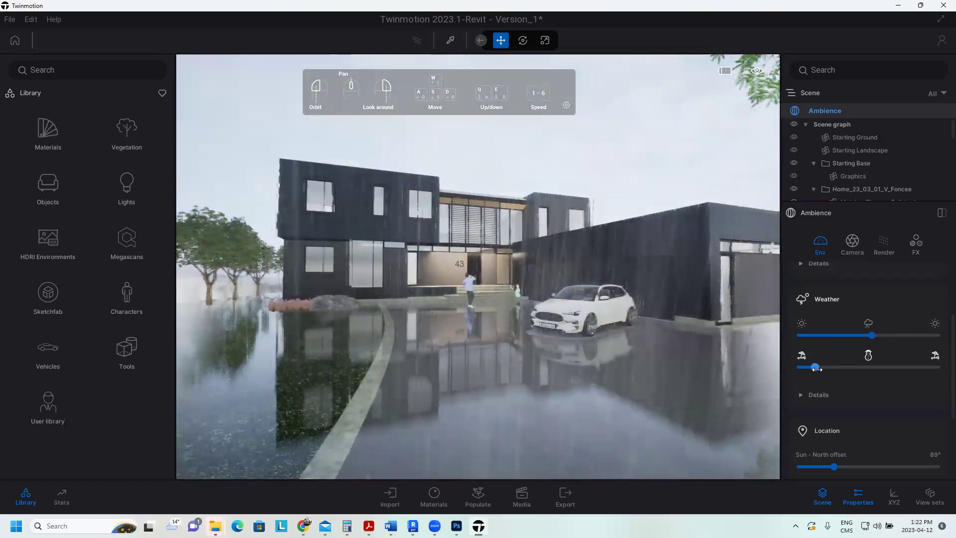
pyautogui.moveTo(816, 368); pyautogui.dragTo(893, 368)
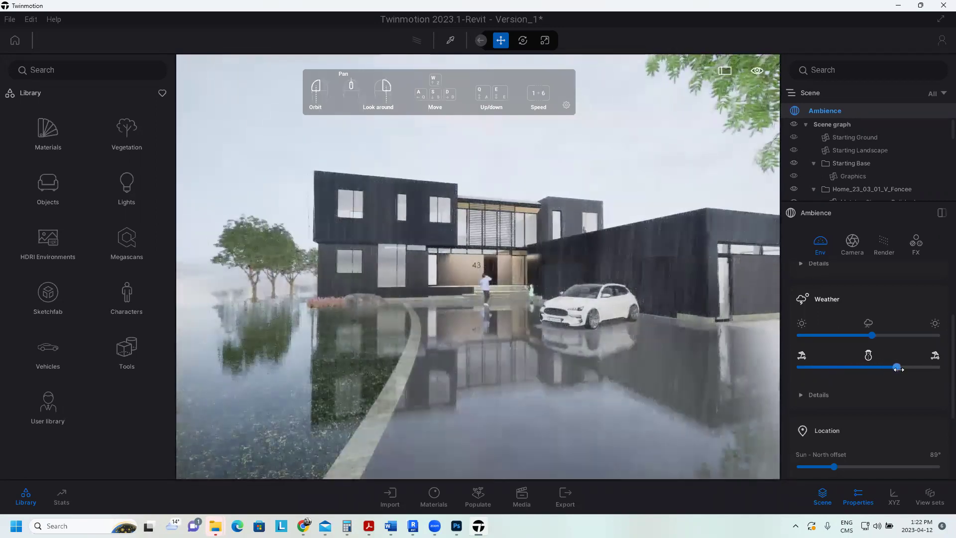
pyautogui.moveTo(894, 368); pyautogui.dragTo(907, 368)
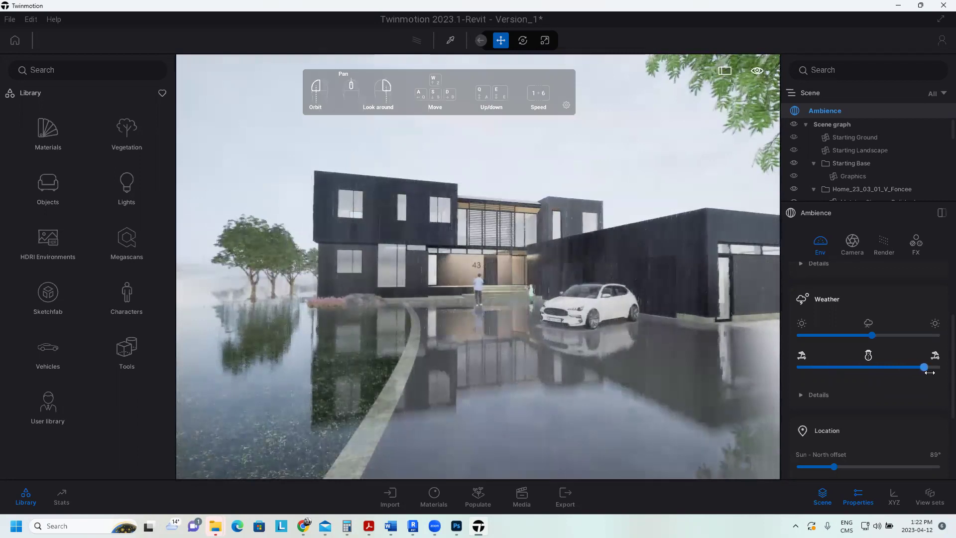
pyautogui.moveTo(917, 367)
pyautogui.mouseDown()
pyautogui.moveTo(806, 367)
pyautogui.moveTo(823, 367)
pyautogui.mouseUp()
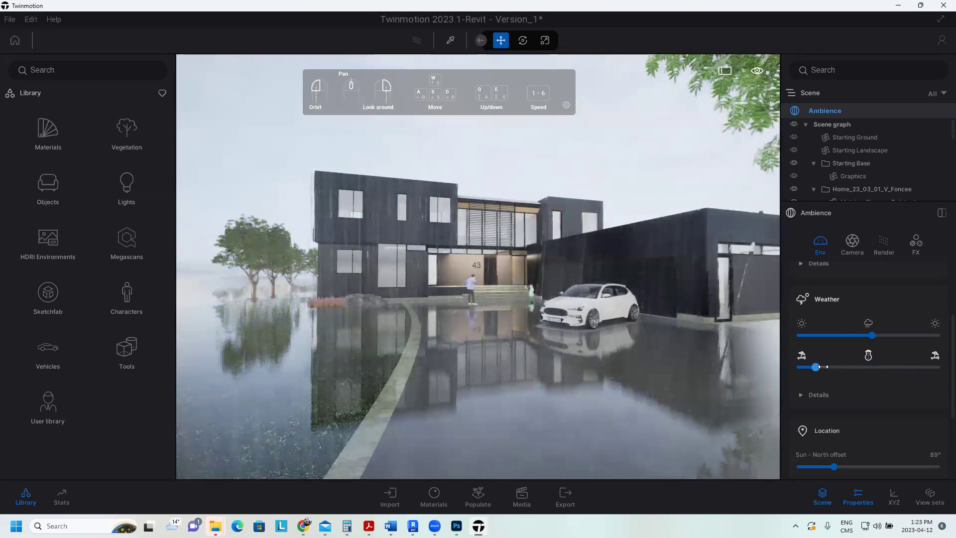
pyautogui.moveTo(873, 335); pyautogui.dragTo(808, 336)
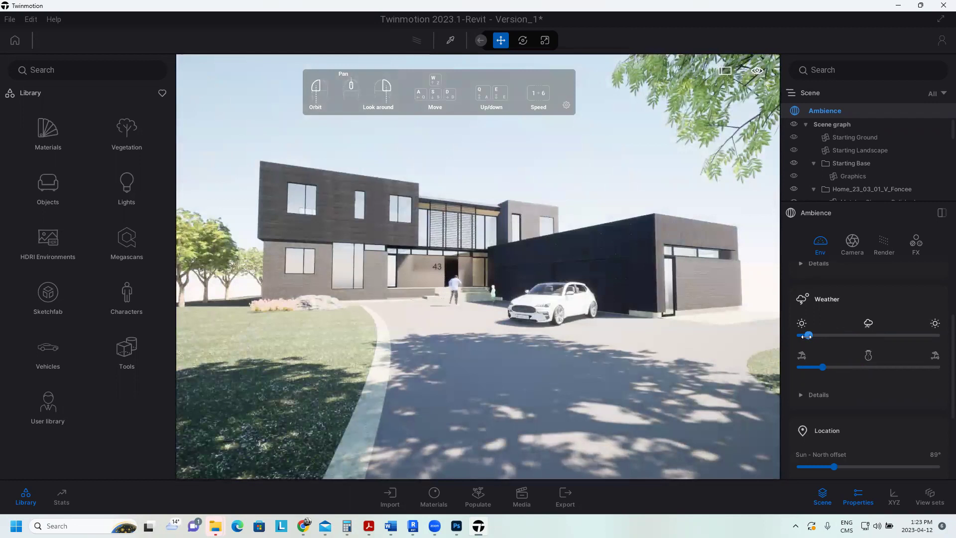
pyautogui.moveTo(823, 367); pyautogui.dragTo(816, 367)
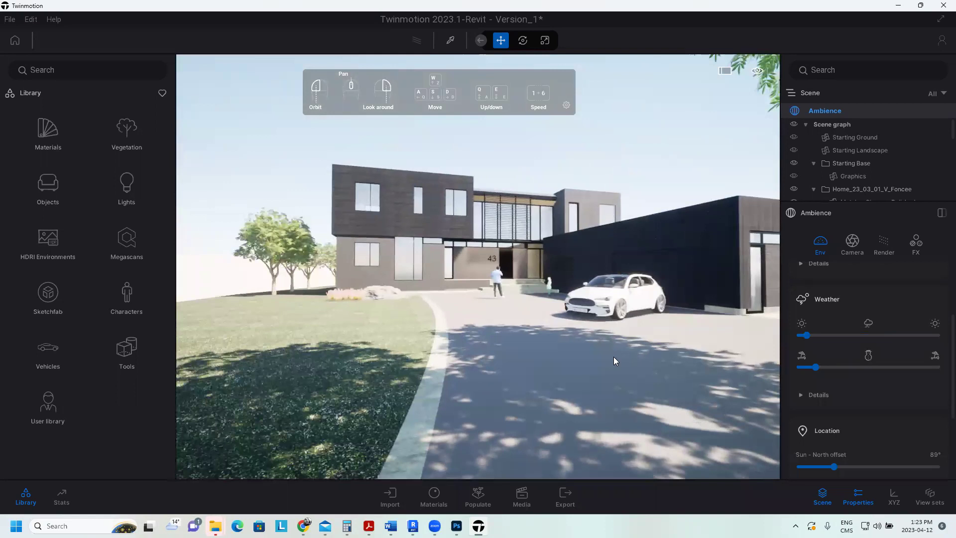
pyautogui.scroll(-3, 887, 397)
pyautogui.scroll(-1, 883, 366)
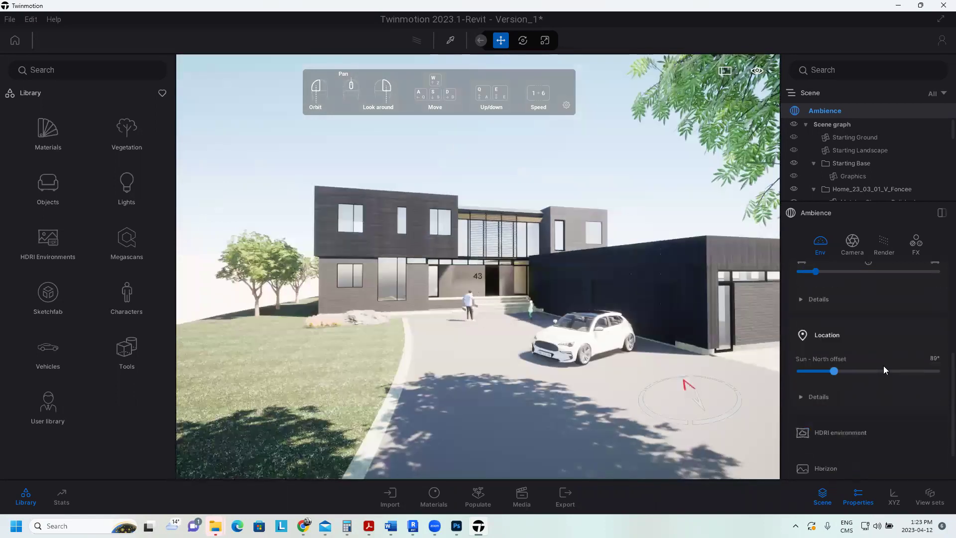
pyautogui.scroll(-1, 884, 367)
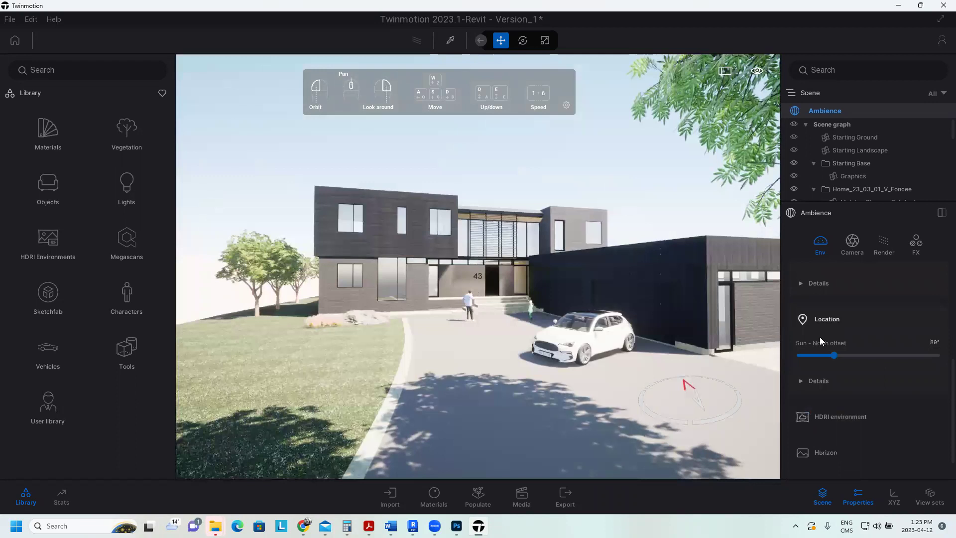
pyautogui.scroll(-2, 804, 325)
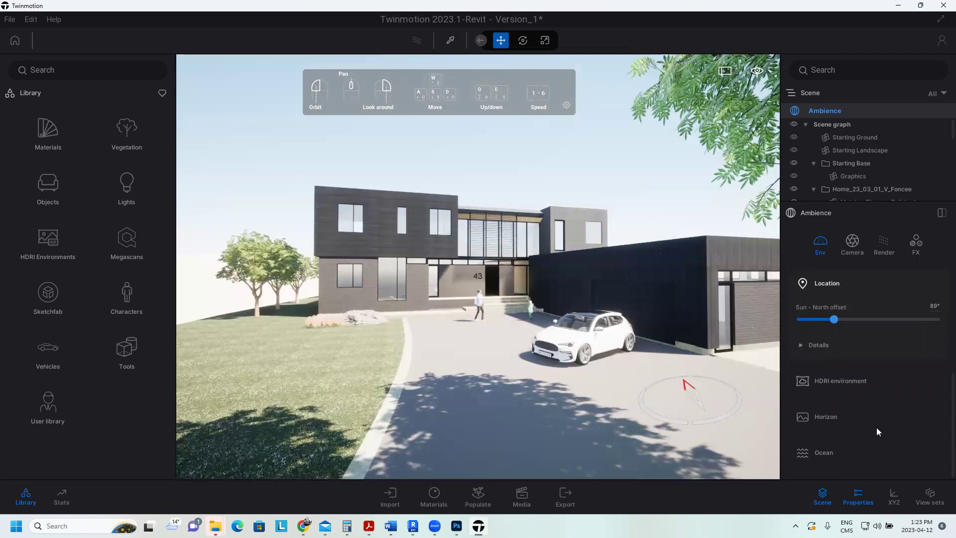
pyautogui.click(818, 345)
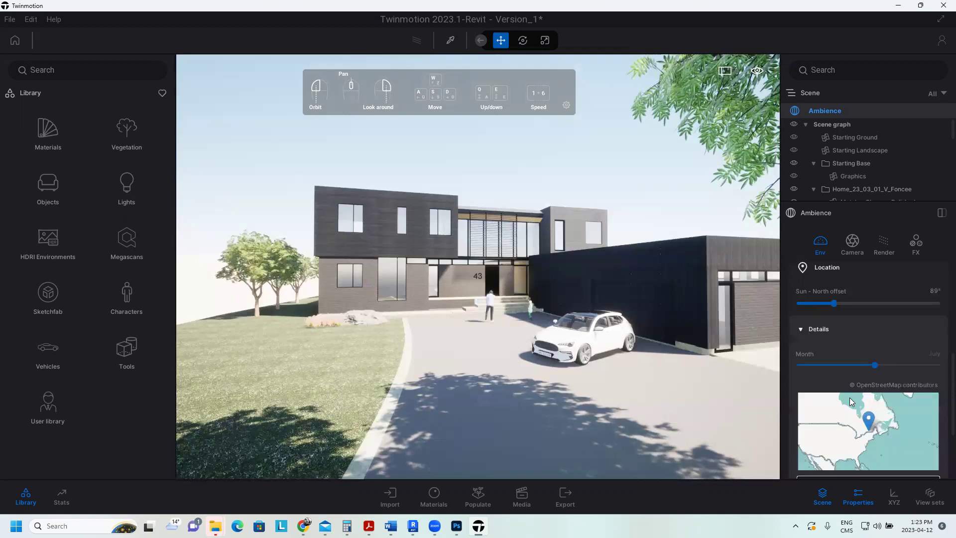
pyautogui.click(802, 328)
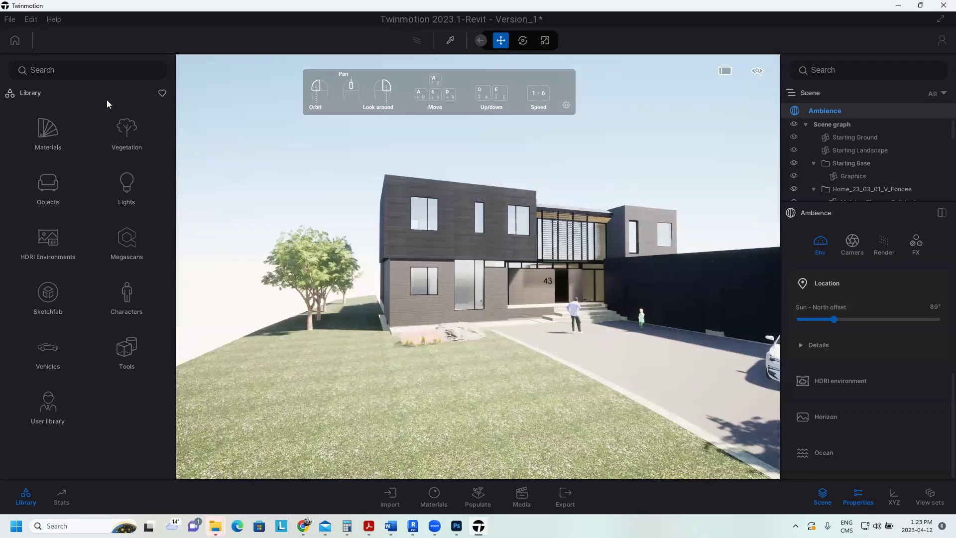
# Place a Koyama spruce (9.2 m at 50% age) on the lawn left of the house.
pyautogui.click(133, 134)
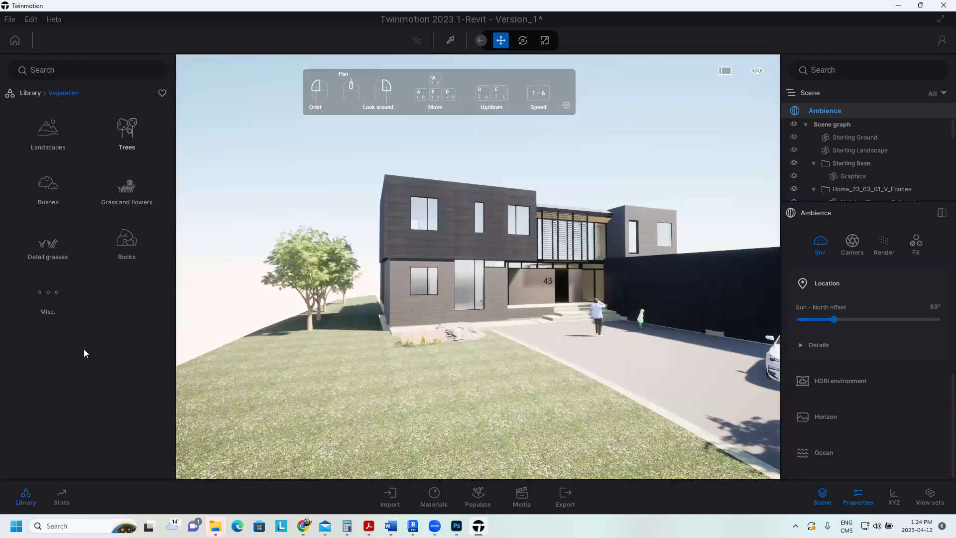
pyautogui.scroll(-3, 119, 323)
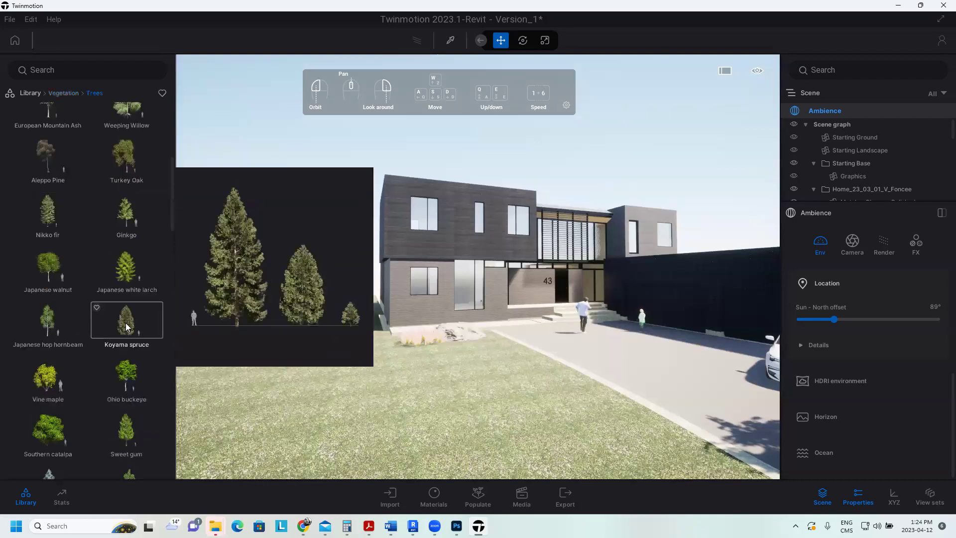
pyautogui.moveTo(128, 327); pyautogui.dragTo(279, 364)
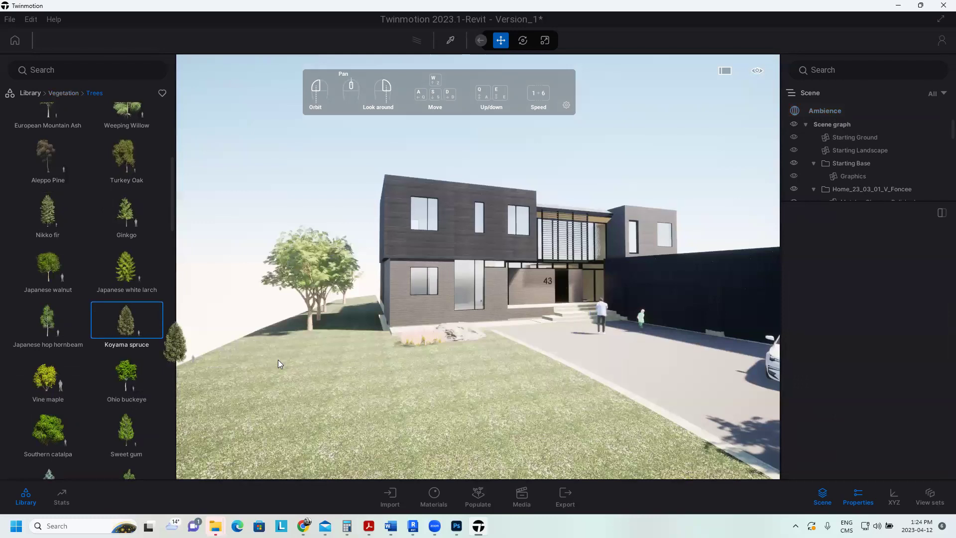
pyautogui.click(353, 353)
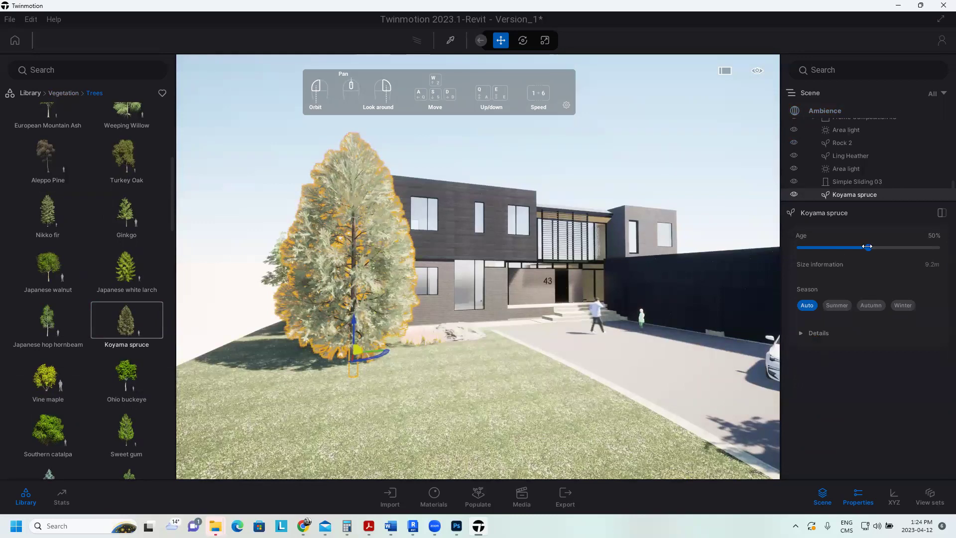
# Lower the Koyama spruce's age to 0%, making it a 3.4 m young tree.
pyautogui.moveTo(867, 246); pyautogui.dragTo(794, 261)
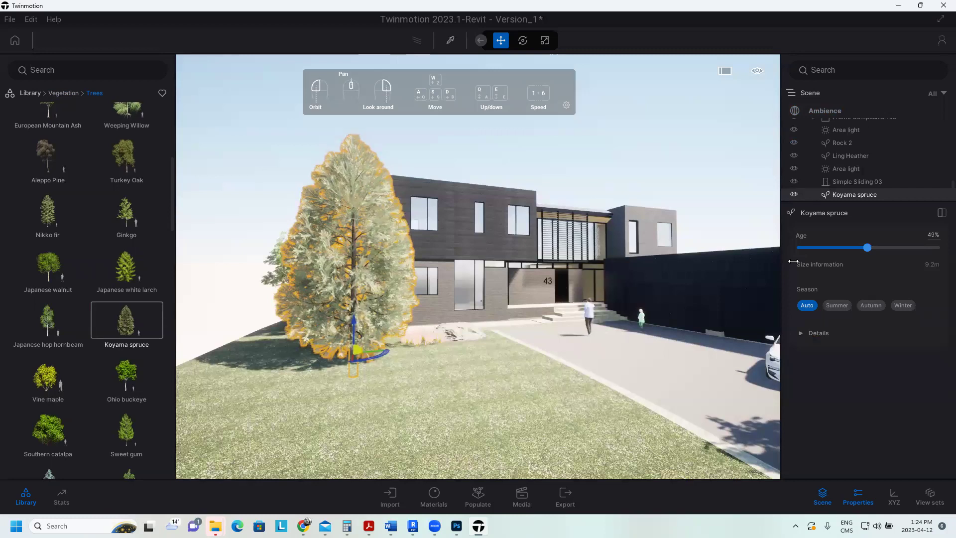
pyautogui.moveTo(794, 261); pyautogui.dragTo(402, 355)
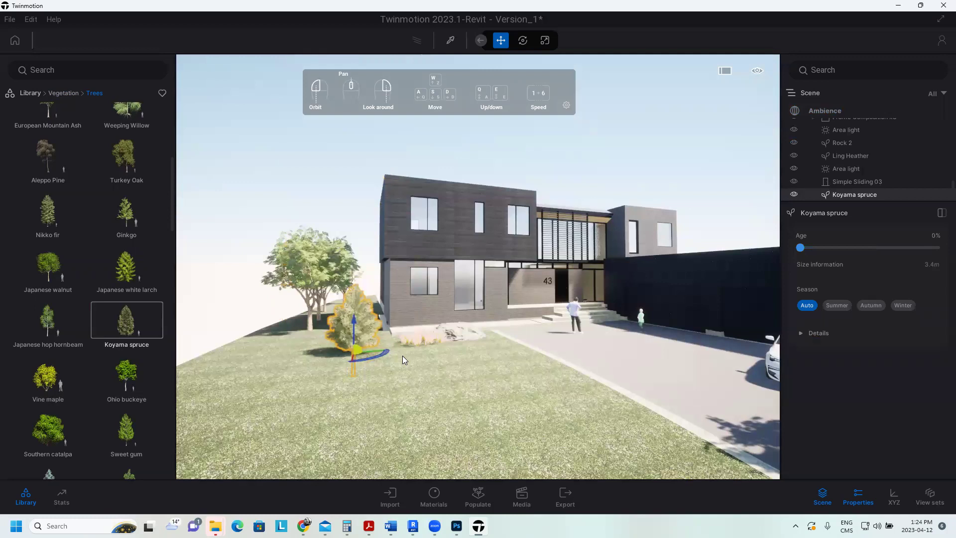
pyautogui.moveTo(402, 356); pyautogui.dragTo(333, 363)
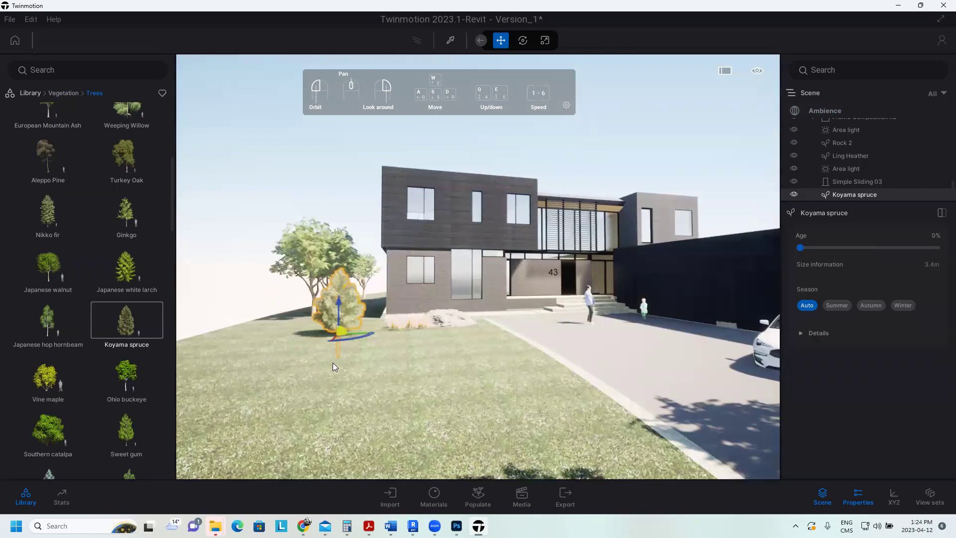
pyautogui.scroll(3, 333, 363)
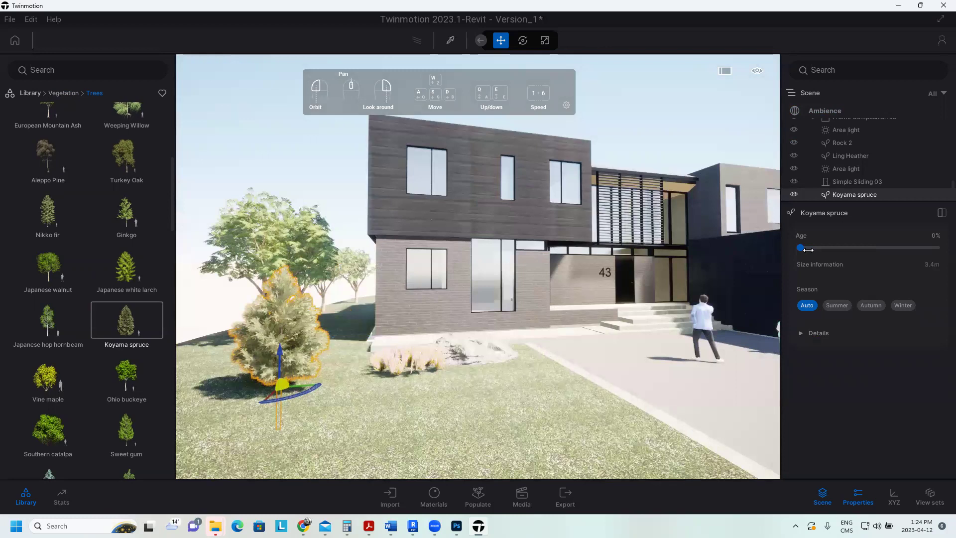
pyautogui.click(808, 250)
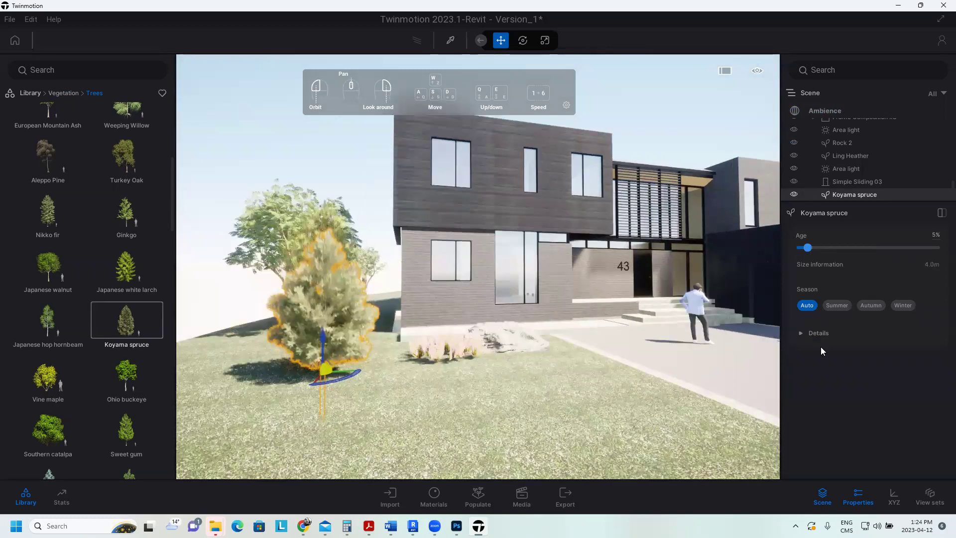
pyautogui.hotkey('ctrl', 'z')
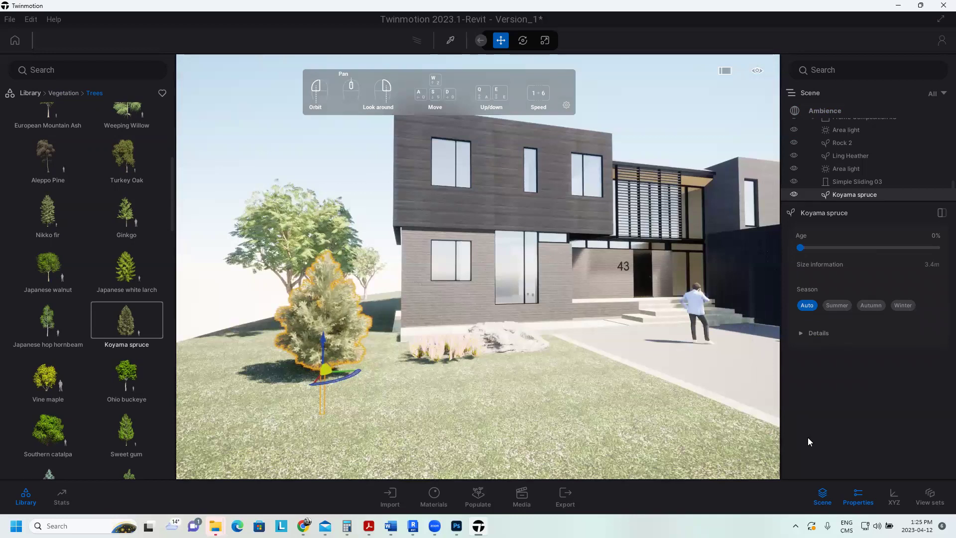
# Rotate the young spruce about 85 degrees on the lawn.
pyautogui.click(800, 332)
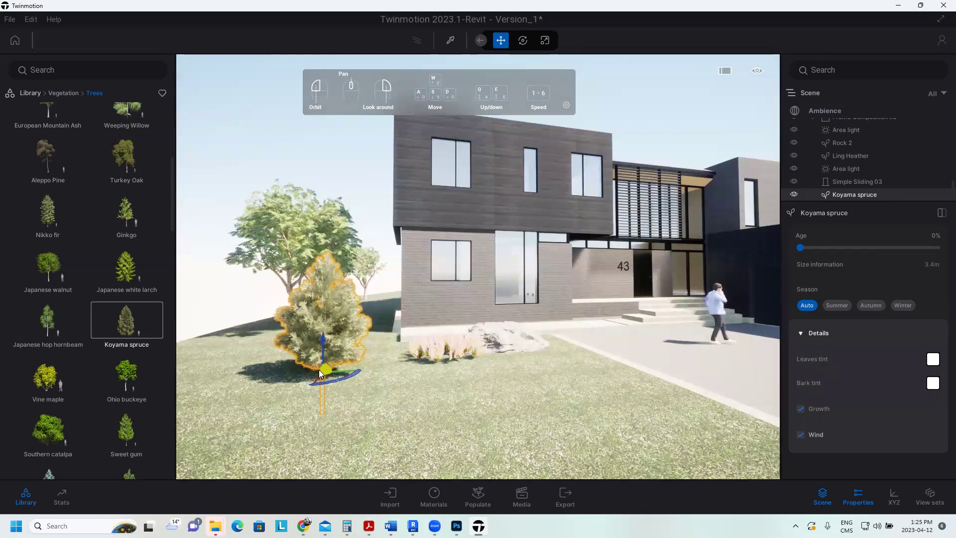
pyautogui.scroll(3, 319, 370)
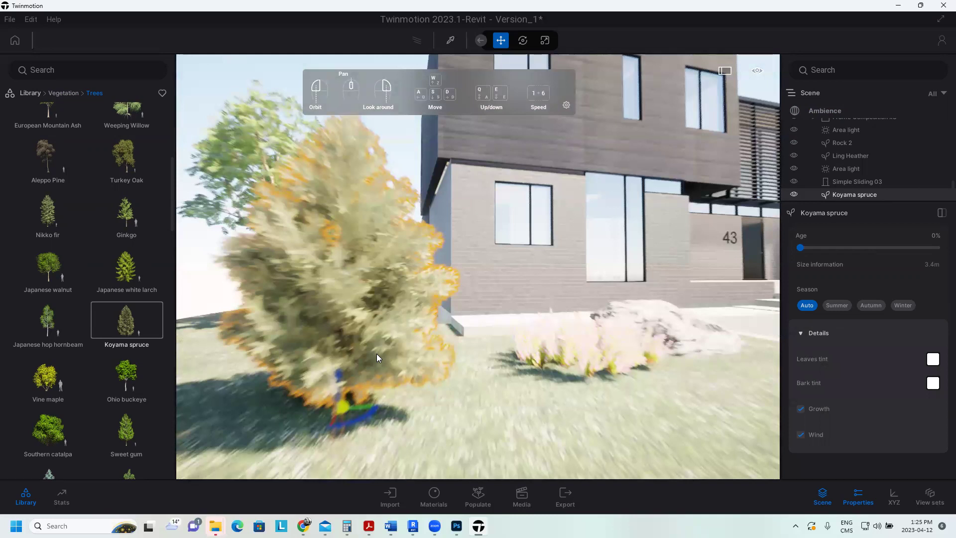
pyautogui.scroll(-2, 377, 357)
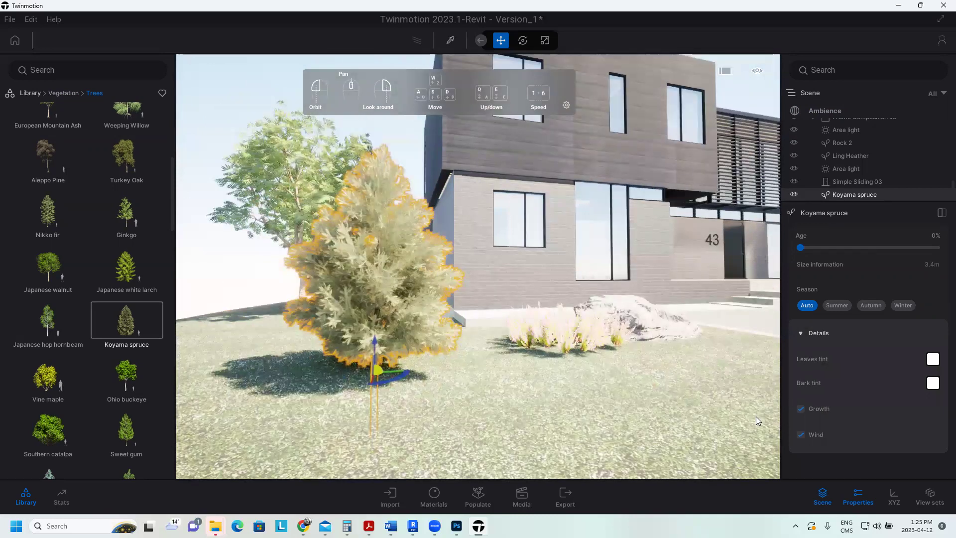
pyautogui.press('s')
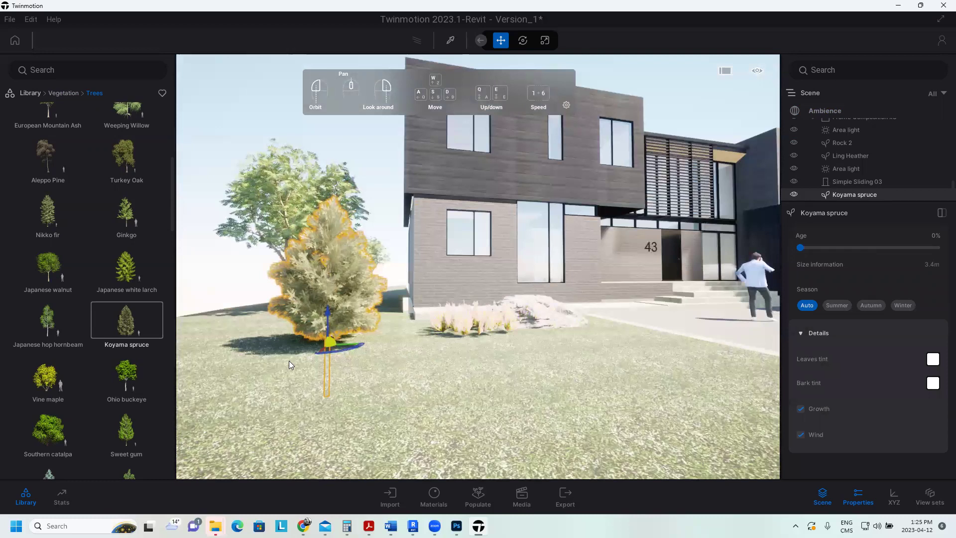
pyautogui.moveTo(349, 347); pyautogui.dragTo(339, 267)
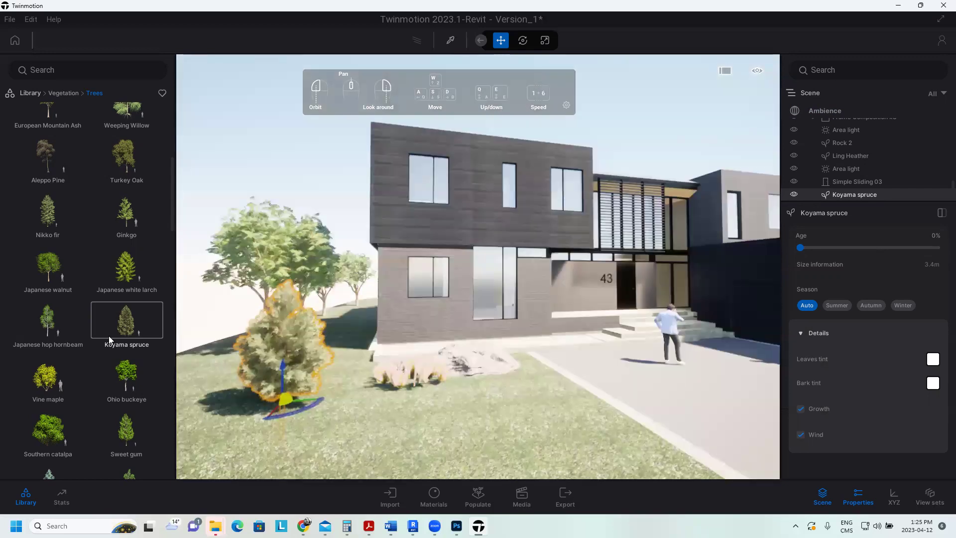
# Place a Ling Heather at the base of the brick wall, aligned with the wall.
pyautogui.scroll(-5, 110, 340)
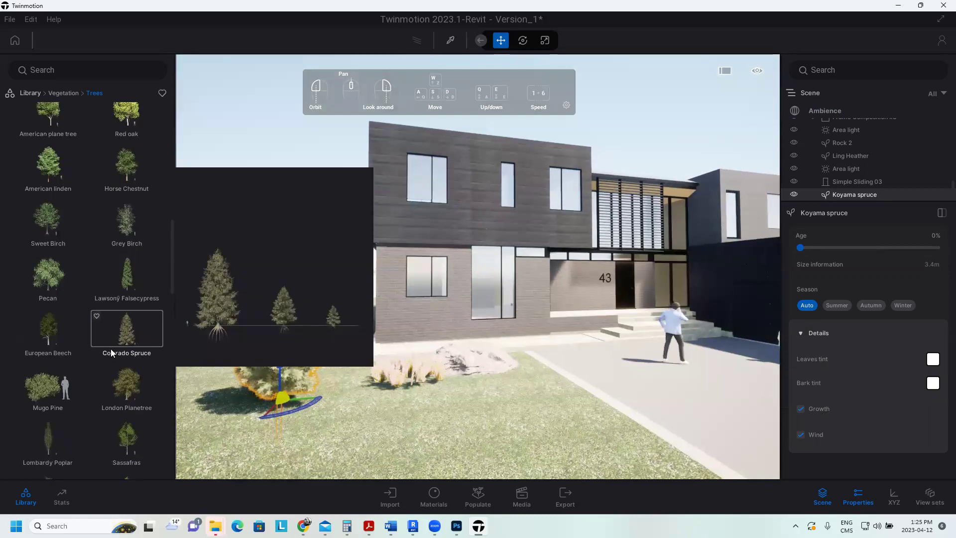
pyautogui.scroll(-10, 111, 349)
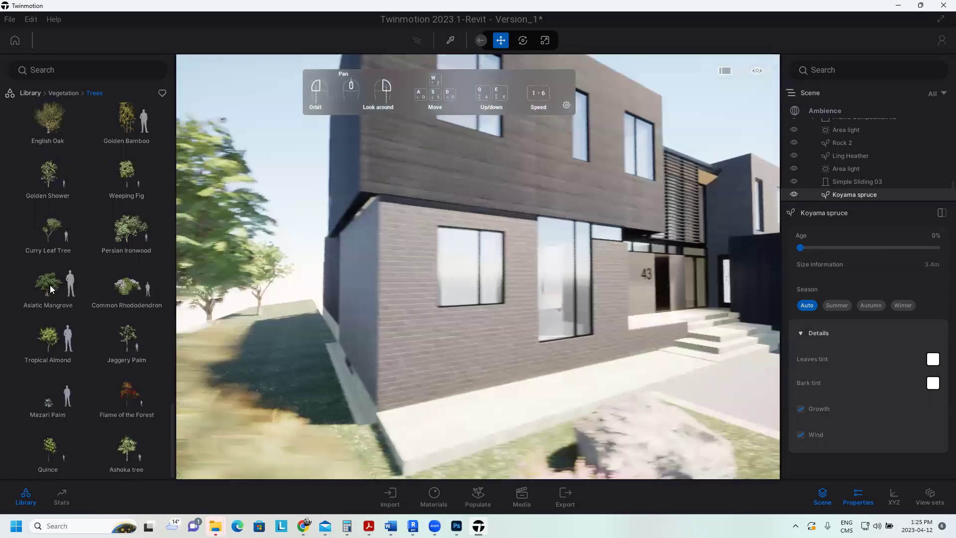
pyautogui.moveTo(126, 284); pyautogui.dragTo(419, 265)
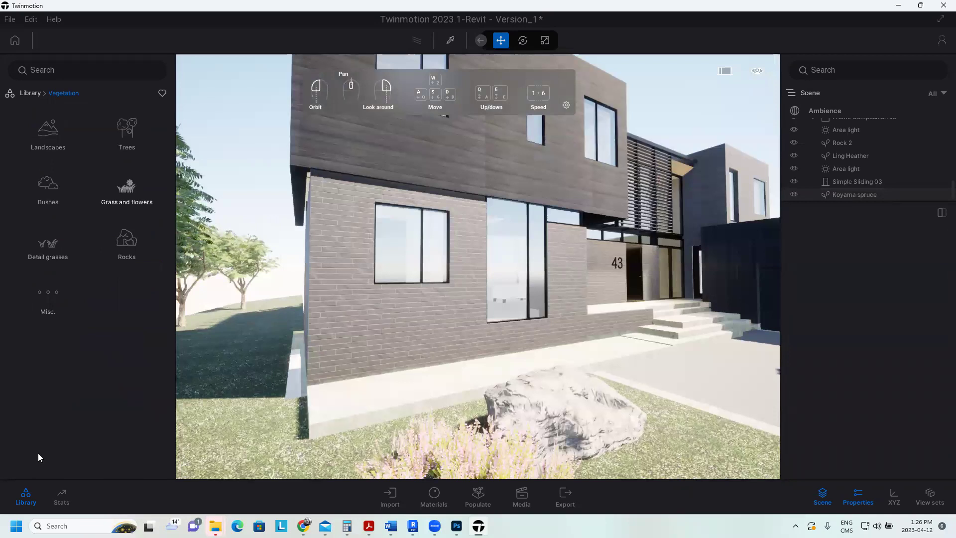
pyautogui.click(608, 345)
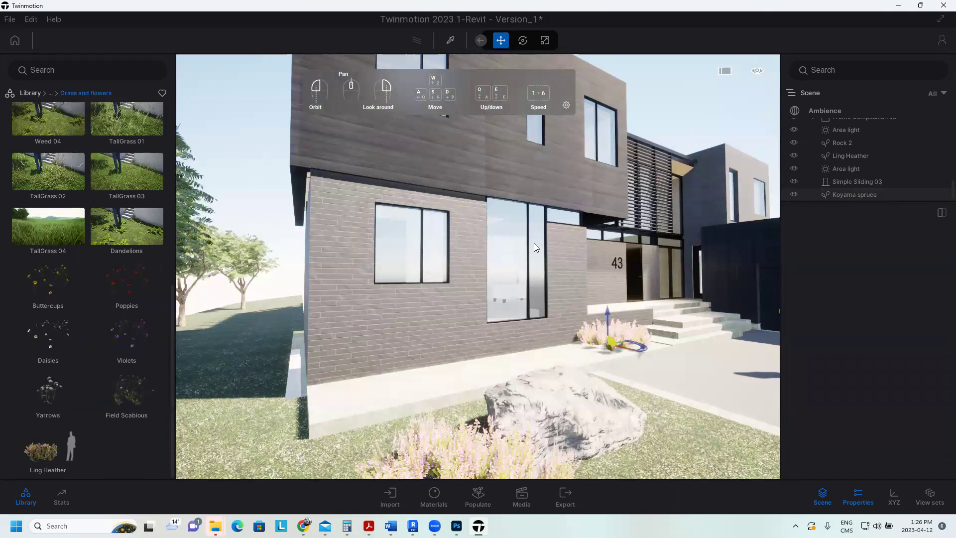
pyautogui.moveTo(535, 247); pyautogui.dragTo(453, 323)
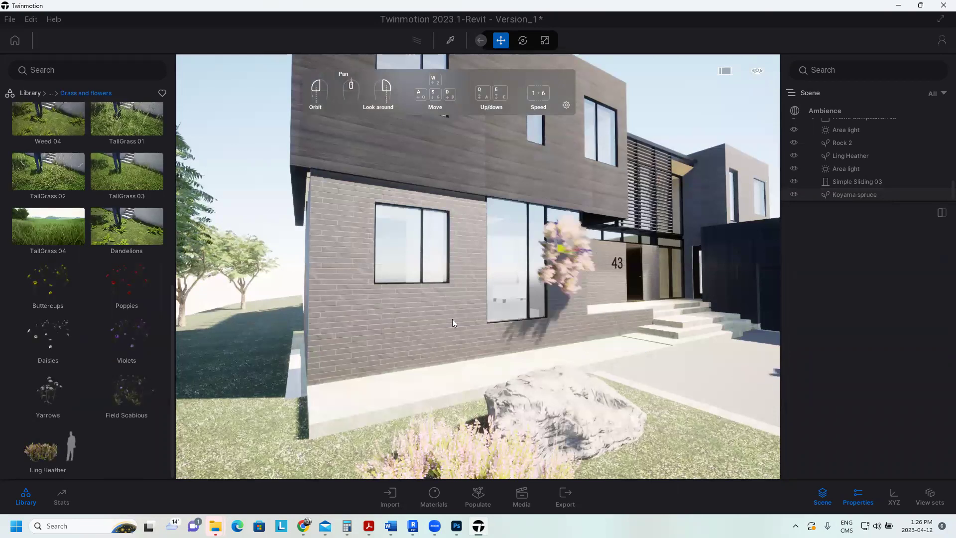
pyautogui.moveTo(452, 323); pyautogui.dragTo(425, 393)
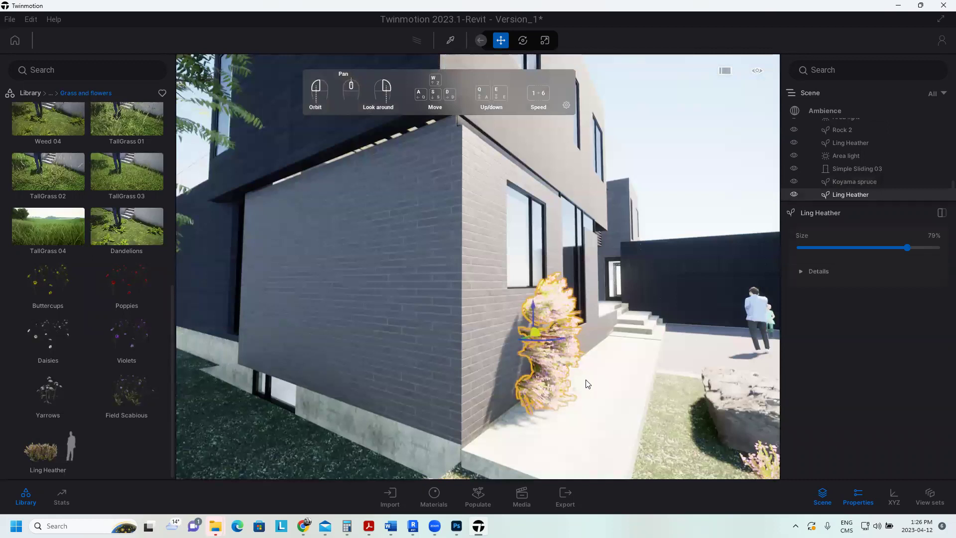
pyautogui.scroll(3, 587, 384)
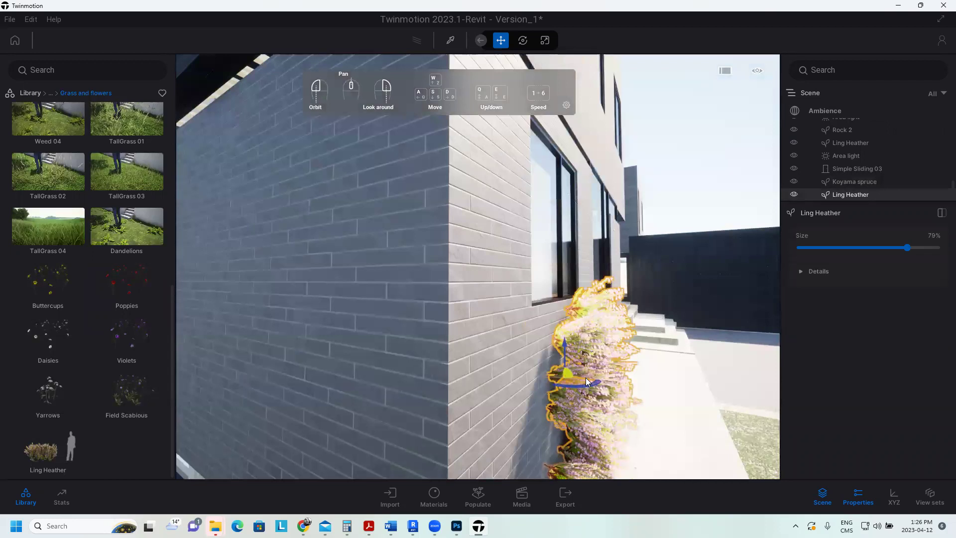
pyautogui.moveTo(587, 382); pyautogui.dragTo(588, 382)
pyautogui.moveTo(587, 382); pyautogui.dragTo(498, 383)
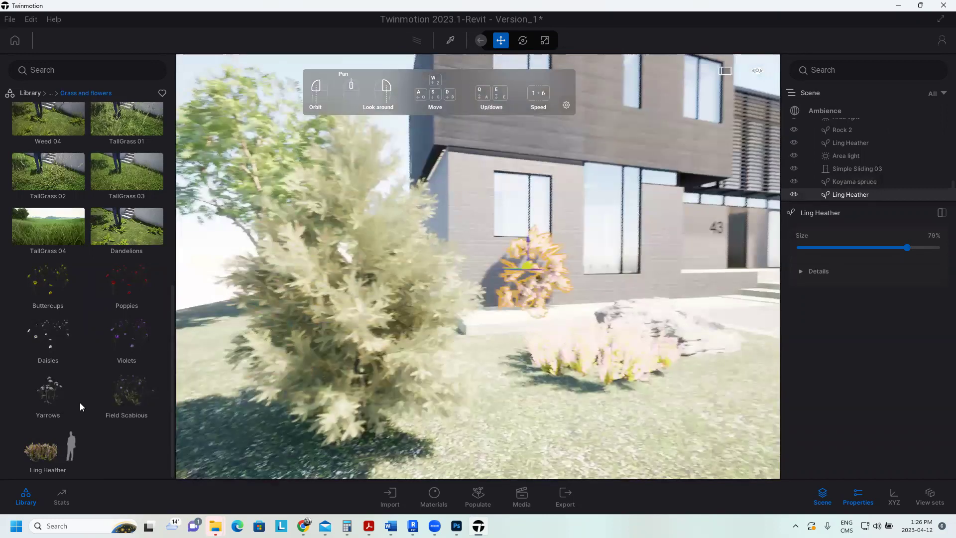
# Add a clump of Violets at the wall base and remove the extra heather.
pyautogui.moveTo(124, 391); pyautogui.dragTo(412, 277)
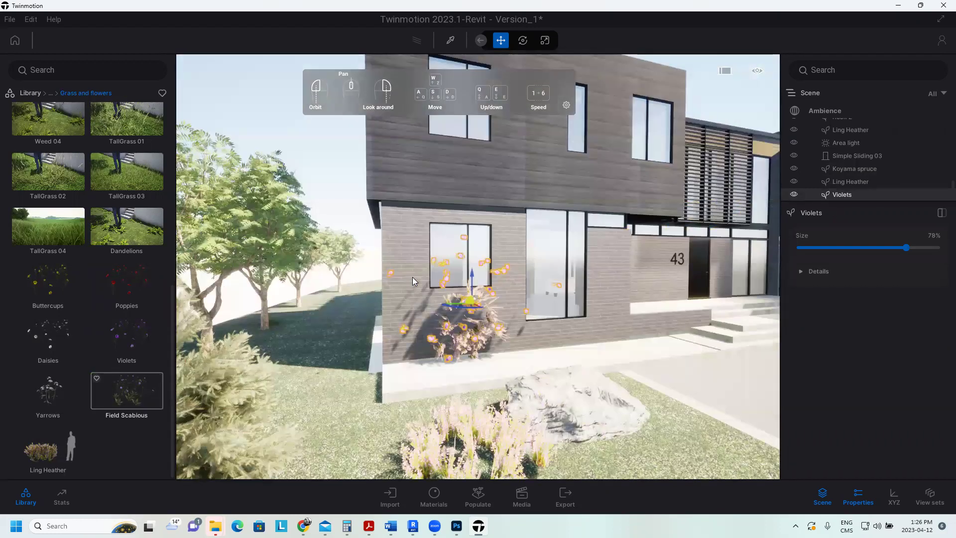
pyautogui.click(413, 277)
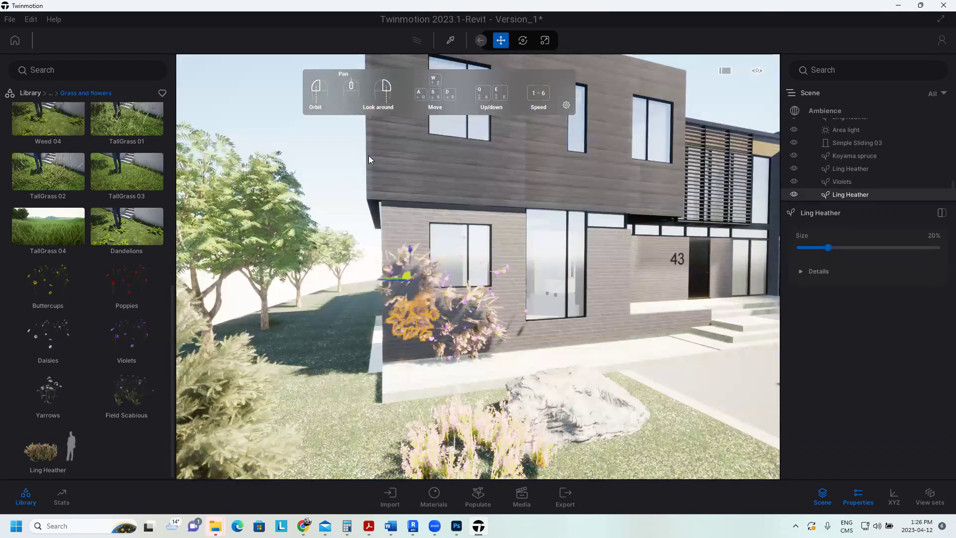
pyautogui.click(400, 255)
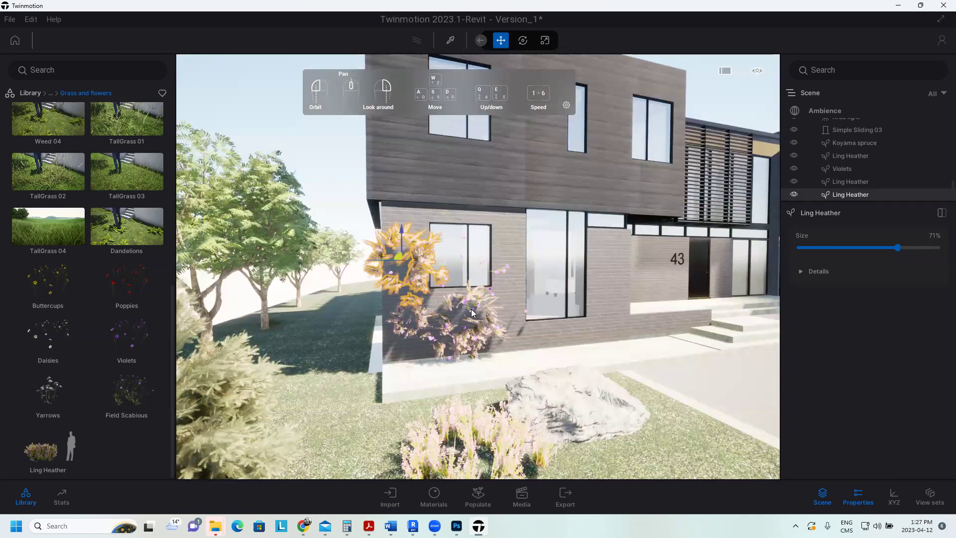
pyautogui.press('Delete')
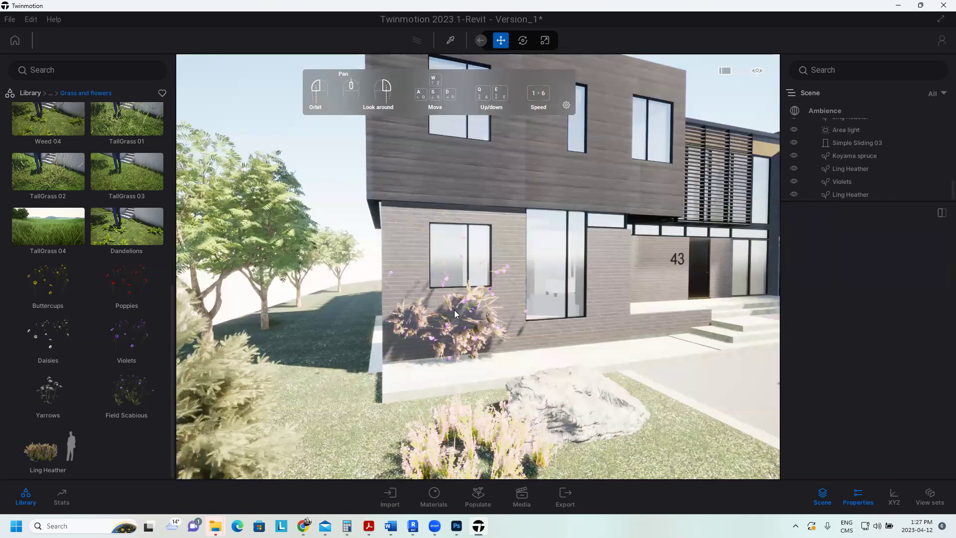
pyautogui.hotkey('ctrl', 'z')
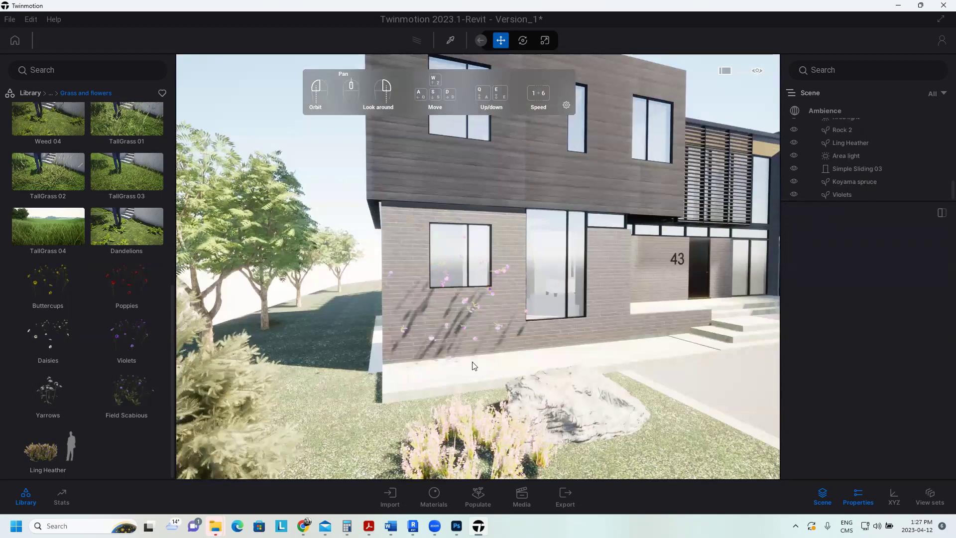
# Frame the brick wall and reduce the Ling Heather size to 48%.
pyautogui.click(472, 359)
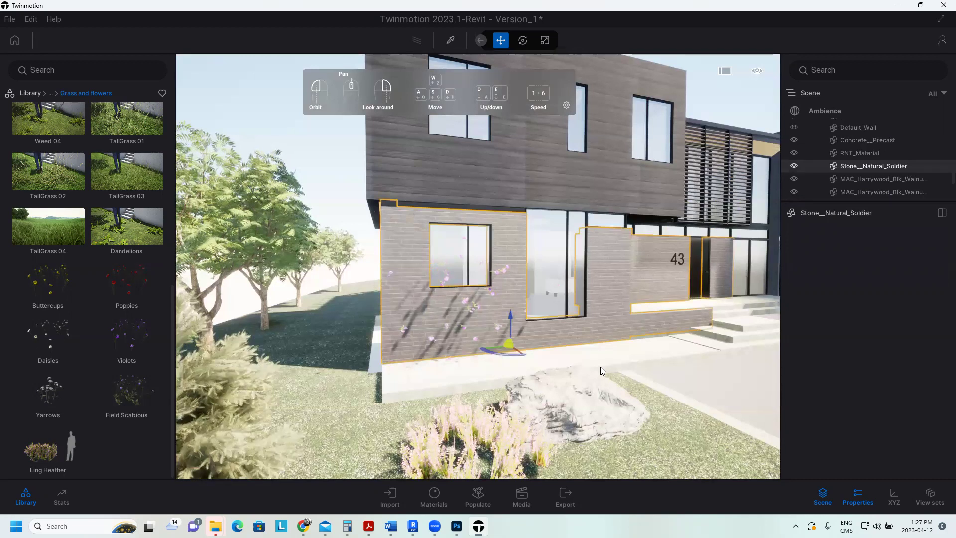
pyautogui.press('f')
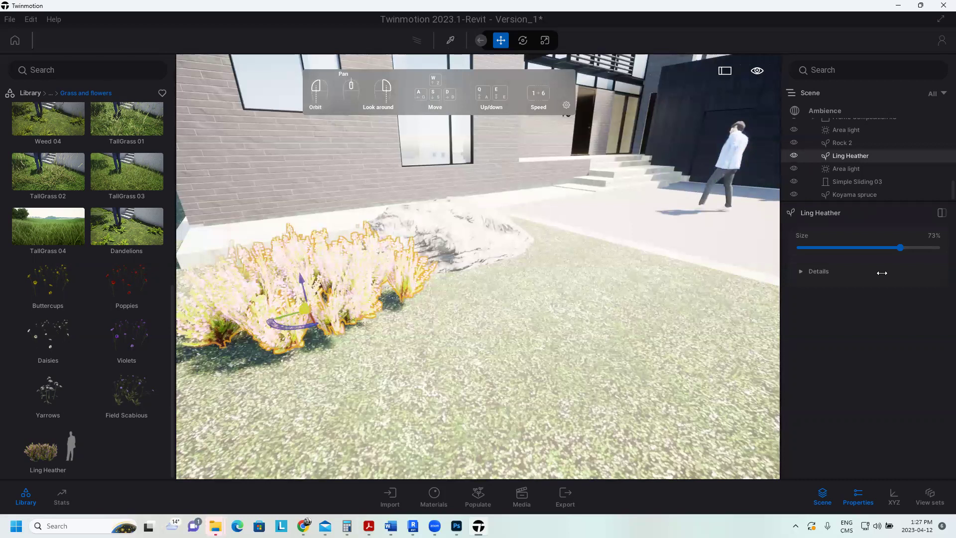
pyautogui.click(882, 248)
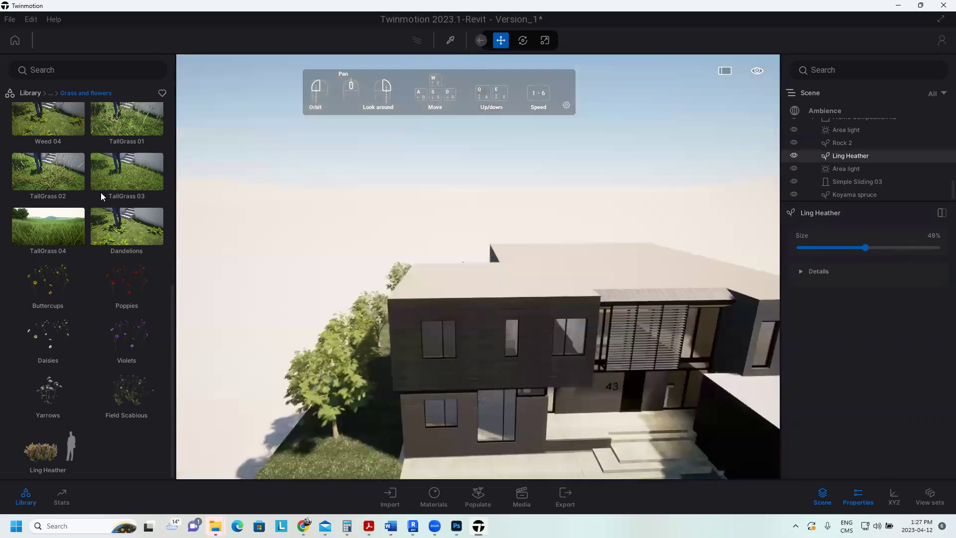
pyautogui.scroll(2, 101, 192)
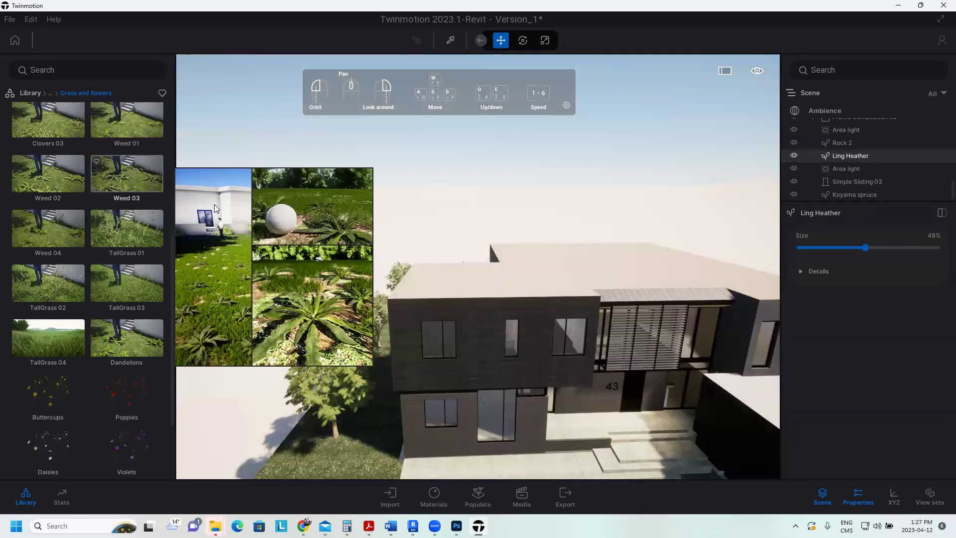
pyautogui.scroll(4, 127, 204)
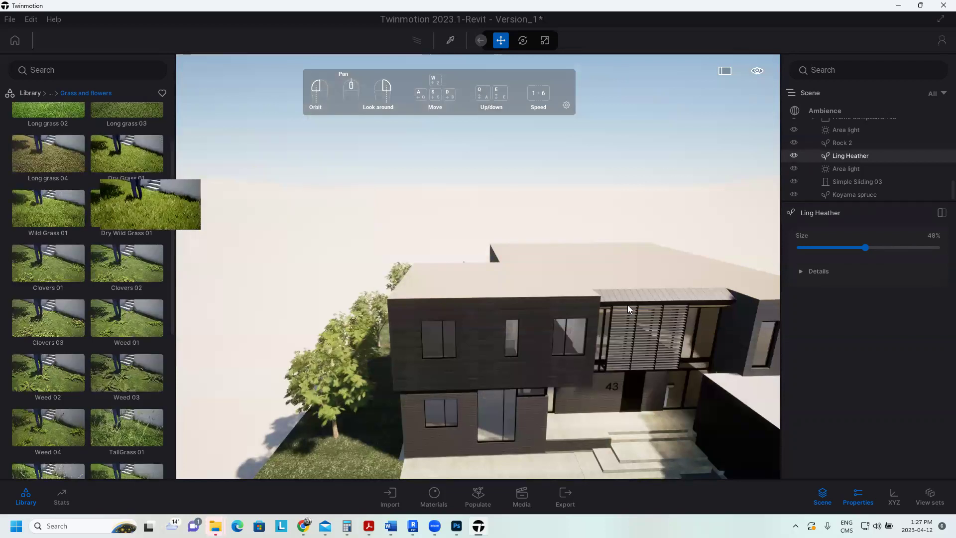
pyautogui.click(627, 304)
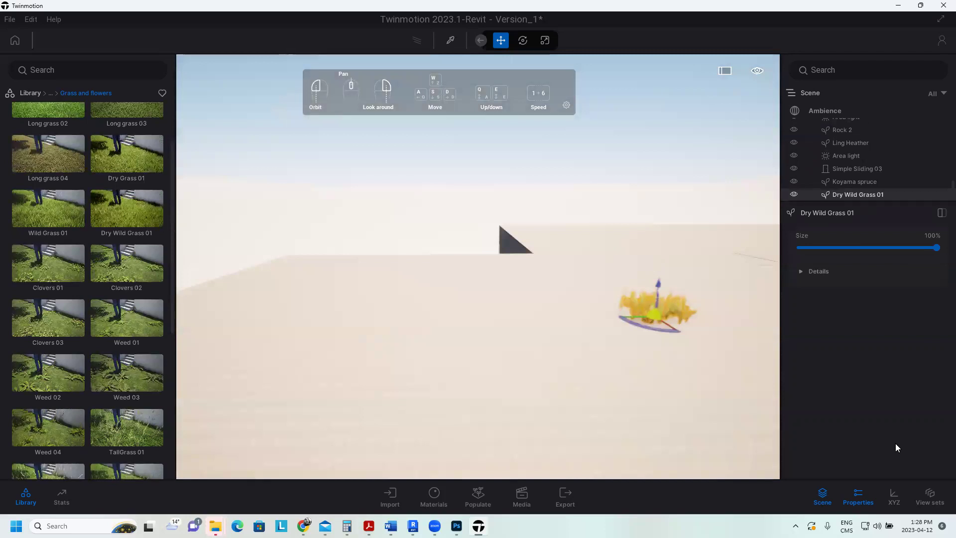
pyautogui.click(671, 330)
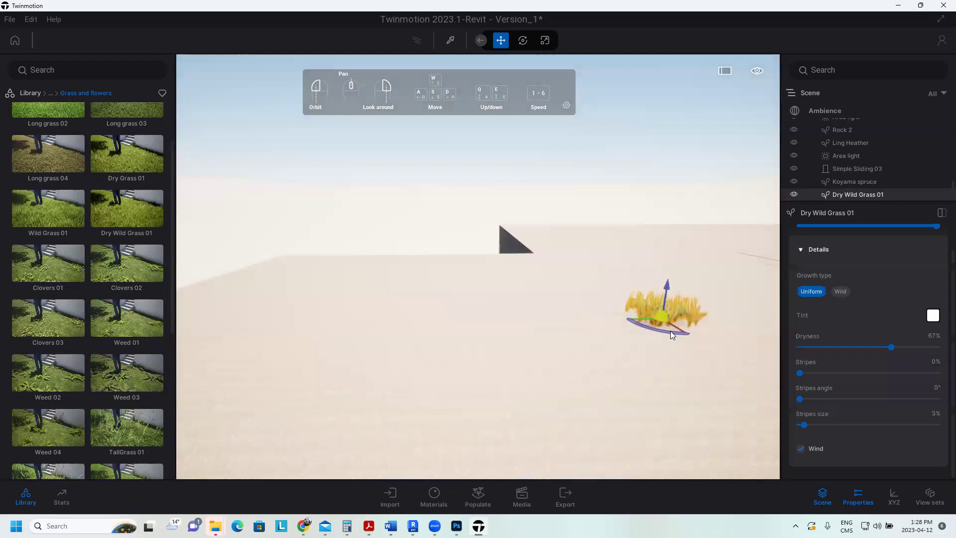
pyautogui.click(670, 330)
pyautogui.hotkey('ctrl', 'z')
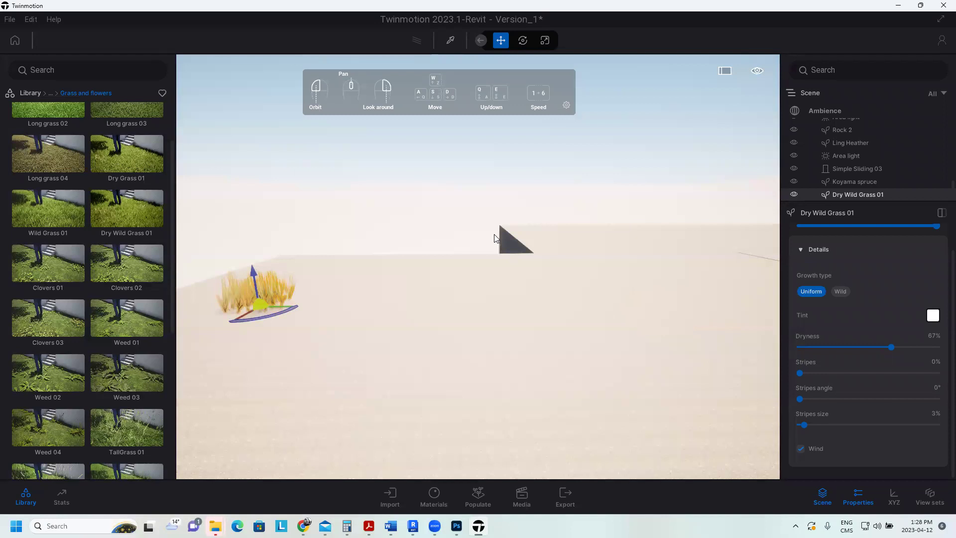
pyautogui.press('Delete')
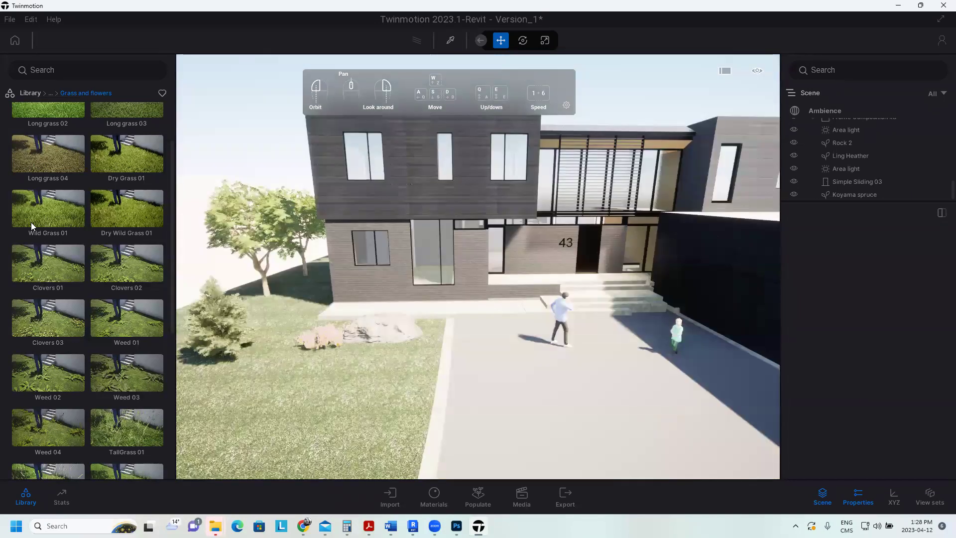
# Add a Laurel hedge from the Misc vegetation collection to the lawn.
pyautogui.click(50, 93)
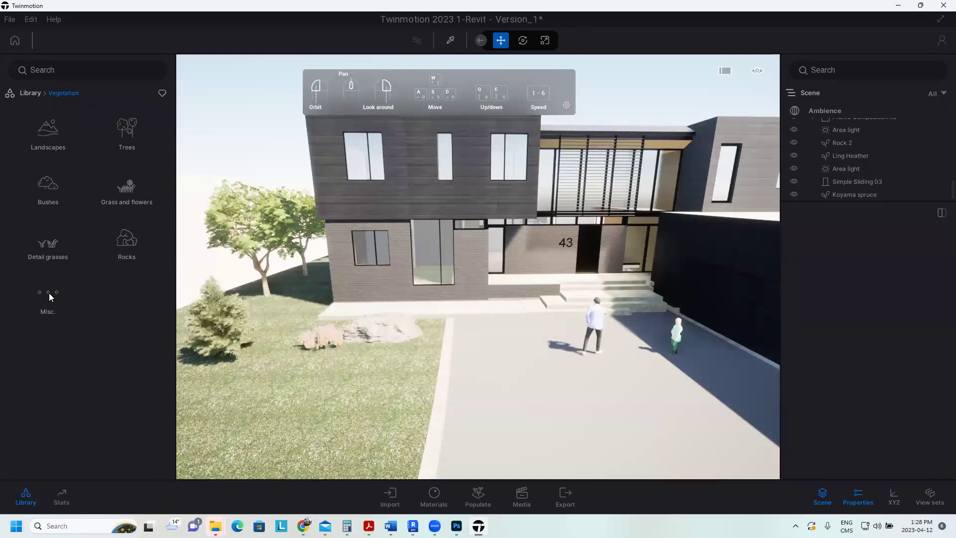
pyautogui.click(49, 293)
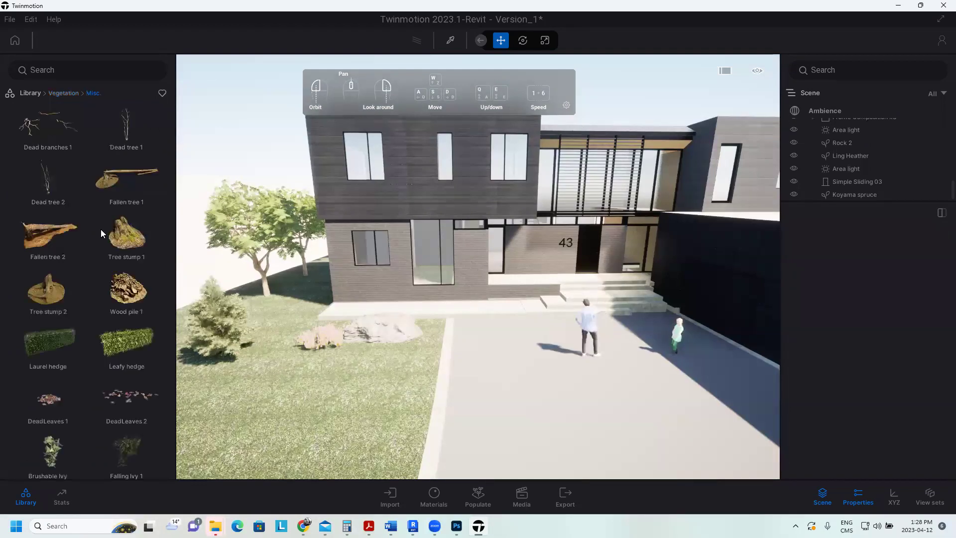
pyautogui.scroll(-3, 101, 229)
pyautogui.moveTo(50, 185); pyautogui.dragTo(181, 286)
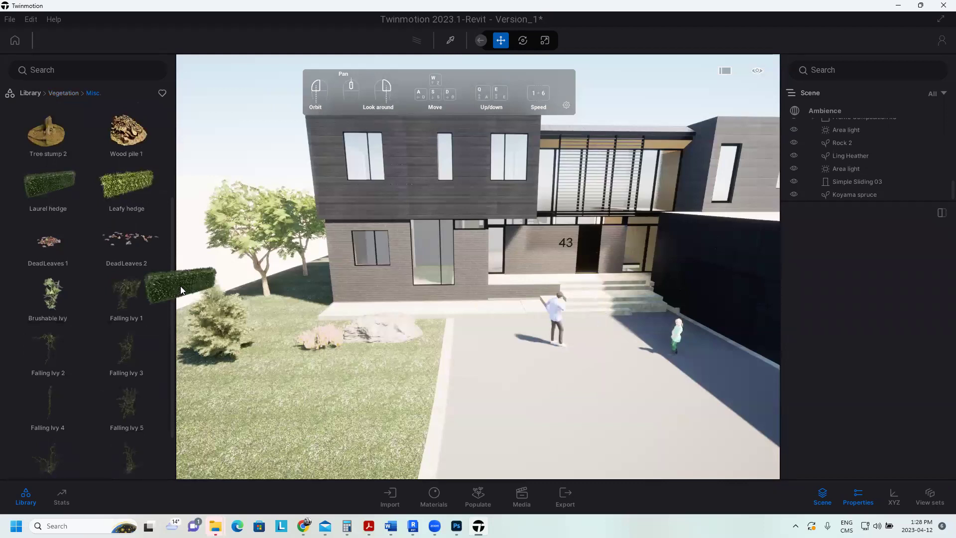
pyautogui.moveTo(180, 286); pyautogui.dragTo(183, 284)
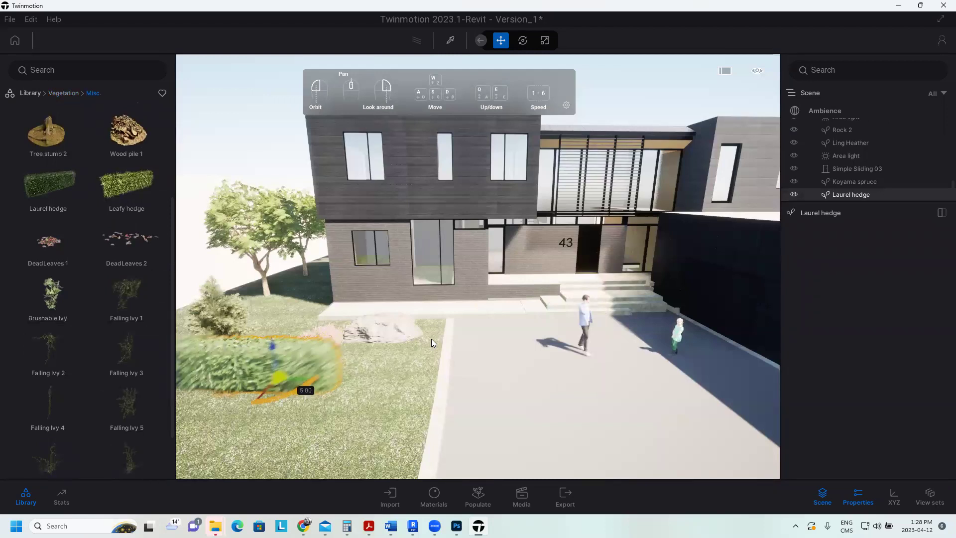
# Shift the Laurel hedge left beside the small tree and view the house front.
pyautogui.moveTo(431, 339); pyautogui.dragTo(276, 297)
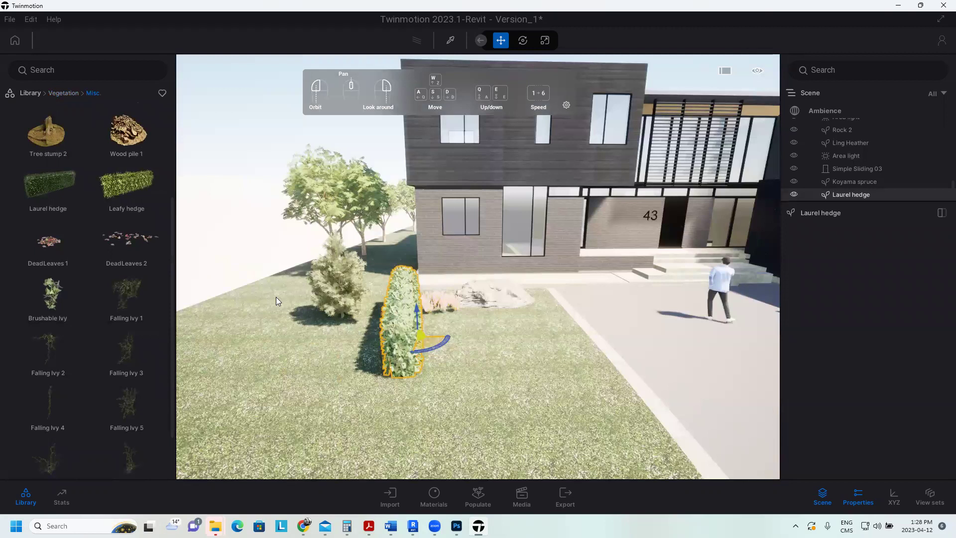
pyautogui.hotkey('ctrl', 'z')
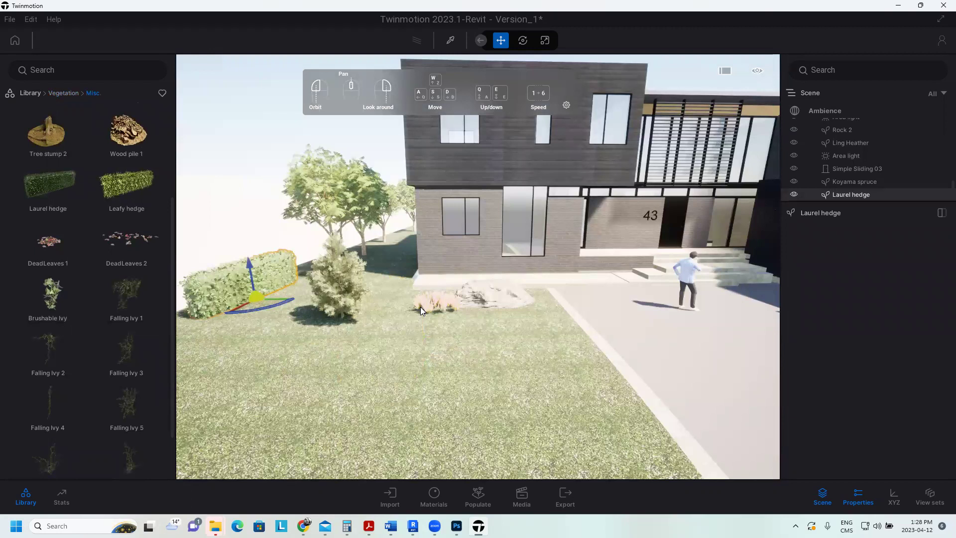
pyautogui.hotkey('ctrl', 'z')
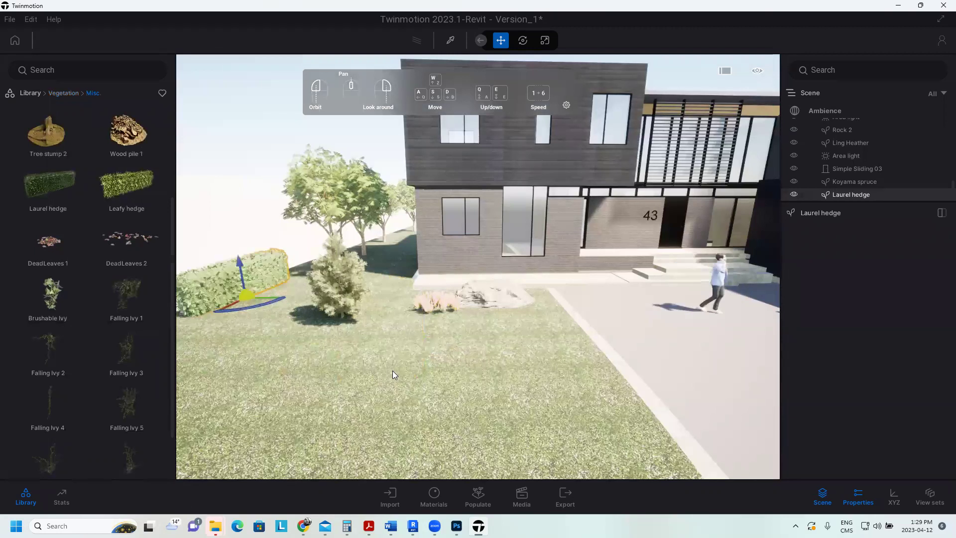
pyautogui.scroll(-5, 393, 370)
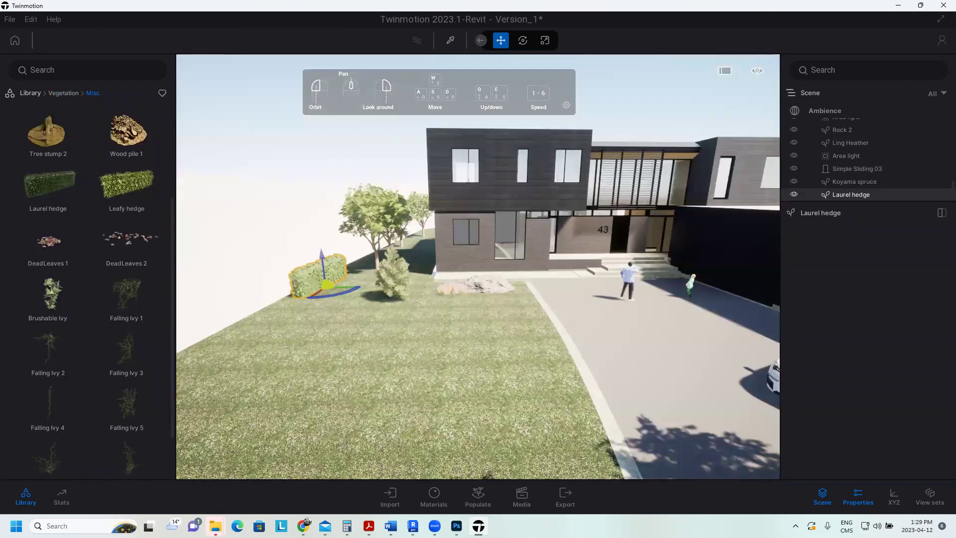
pyautogui.moveTo(348, 144); pyautogui.dragTo(114, 140)
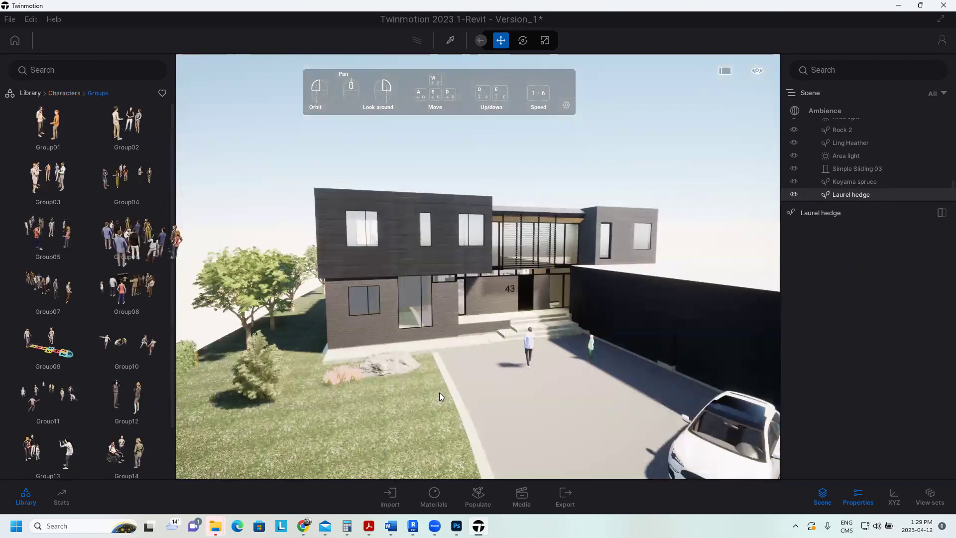
# Drop the Group06 crowd on the driveway, then delete it.
pyautogui.moveTo(354, 384); pyautogui.dragTo(536, 381)
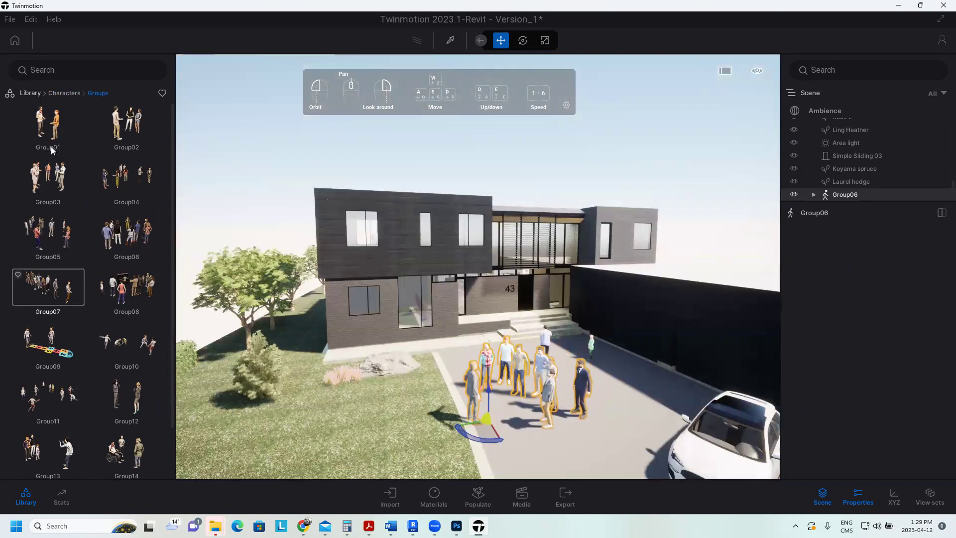
pyautogui.press('Delete')
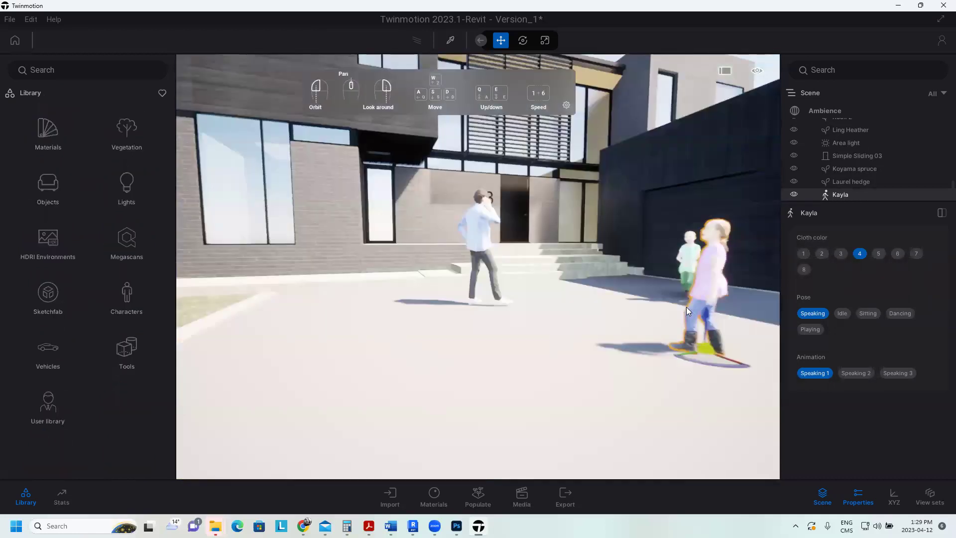
# Give Kayla the red-striped colour 2 outfit, Speaking pose and Speaking 3 animation.
pyautogui.moveTo(687, 306); pyautogui.dragTo(715, 146, button='middle')
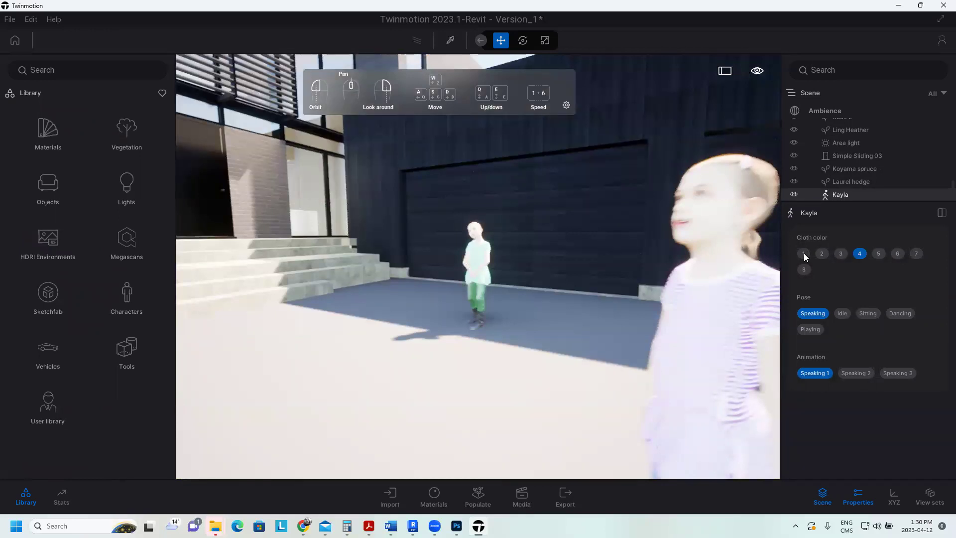
pyautogui.click(804, 253)
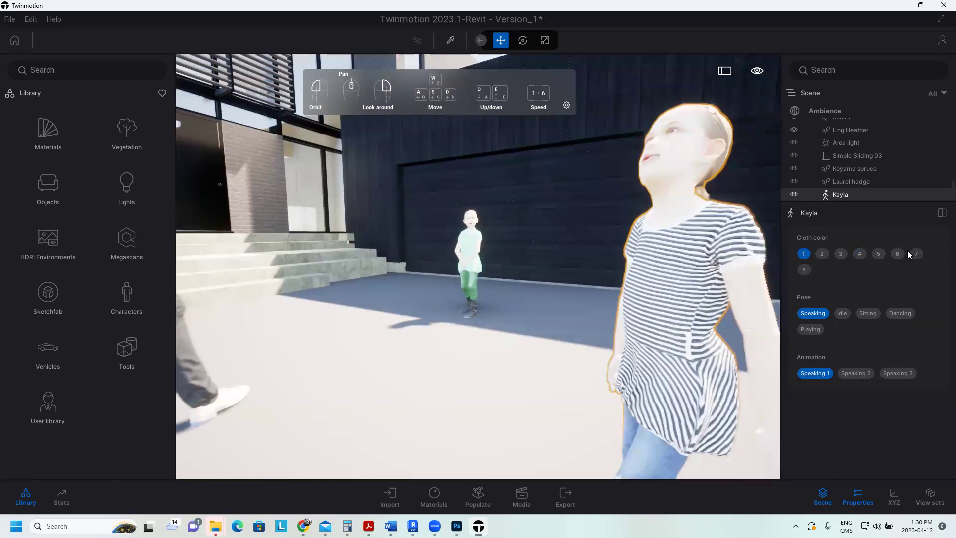
pyautogui.click(898, 253)
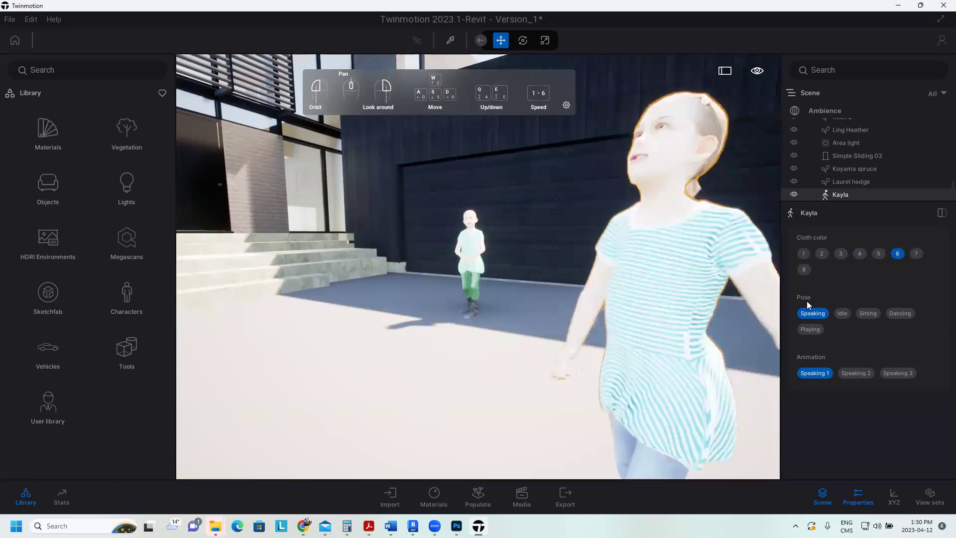
pyautogui.click(842, 313)
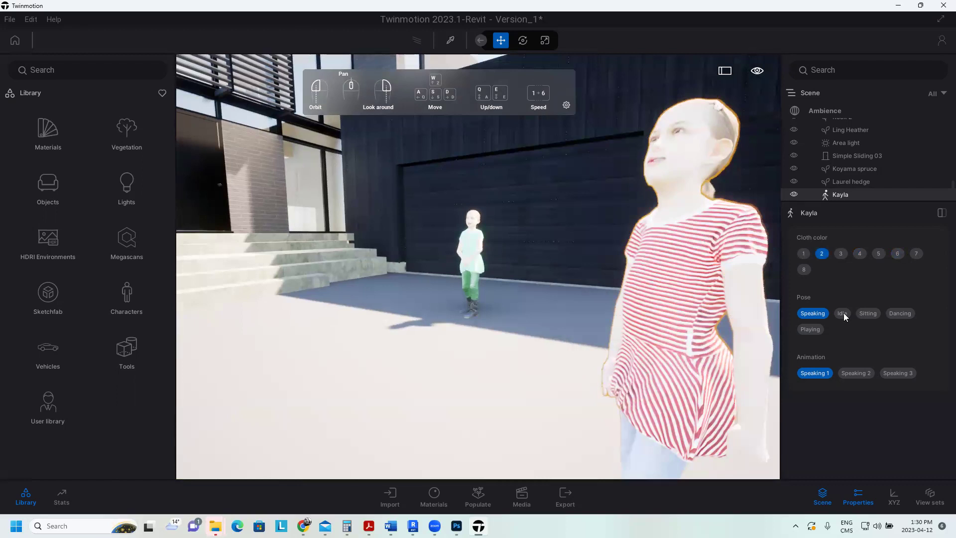
pyautogui.click(843, 313)
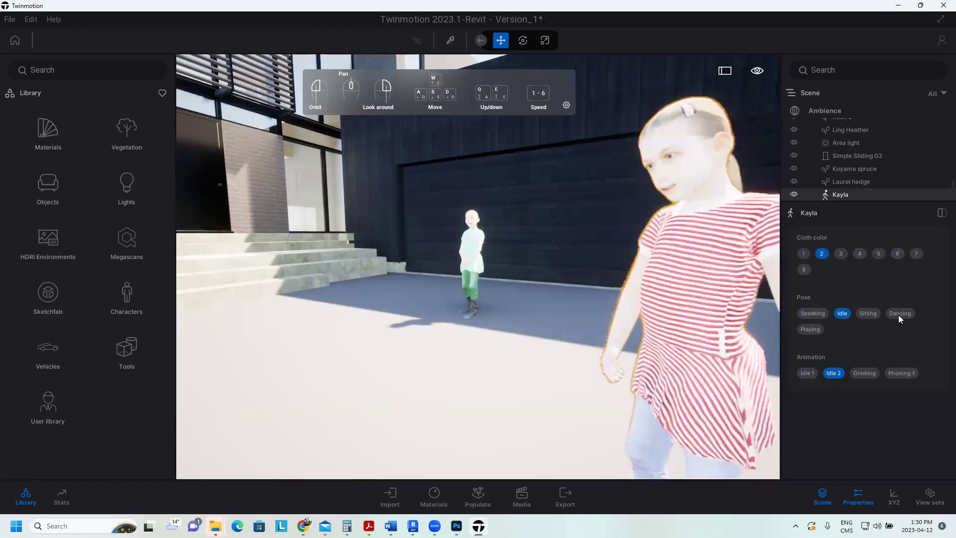
pyautogui.click(899, 313)
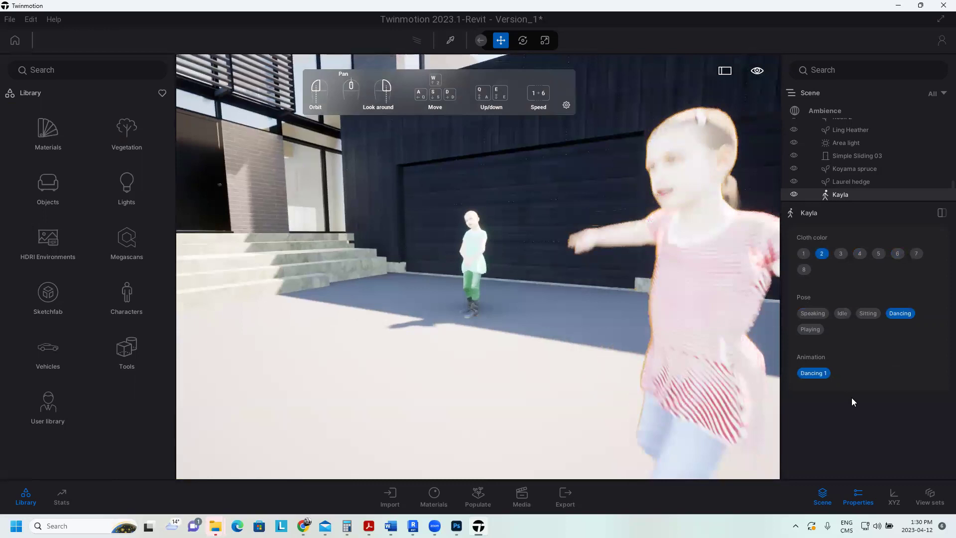
pyautogui.click(813, 313)
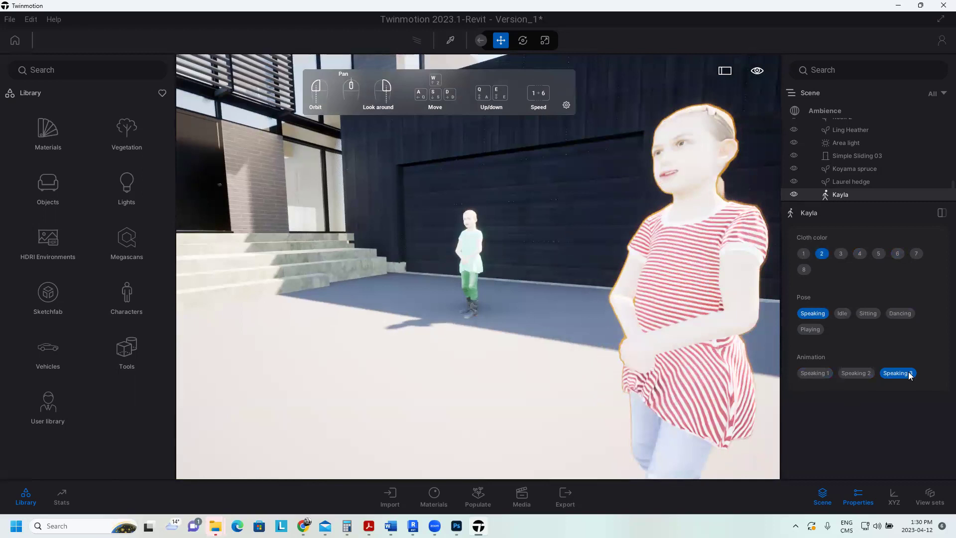
pyautogui.click(856, 373)
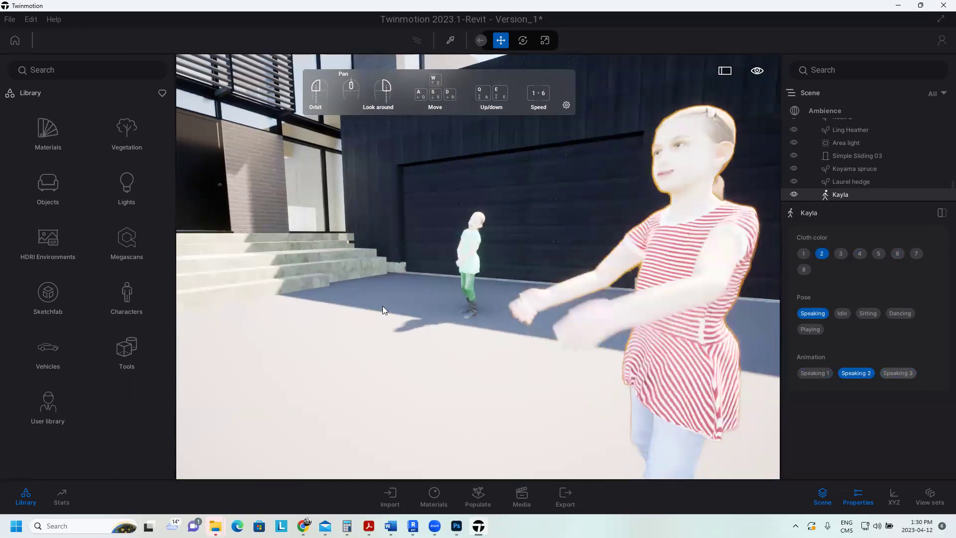
pyautogui.click(898, 373)
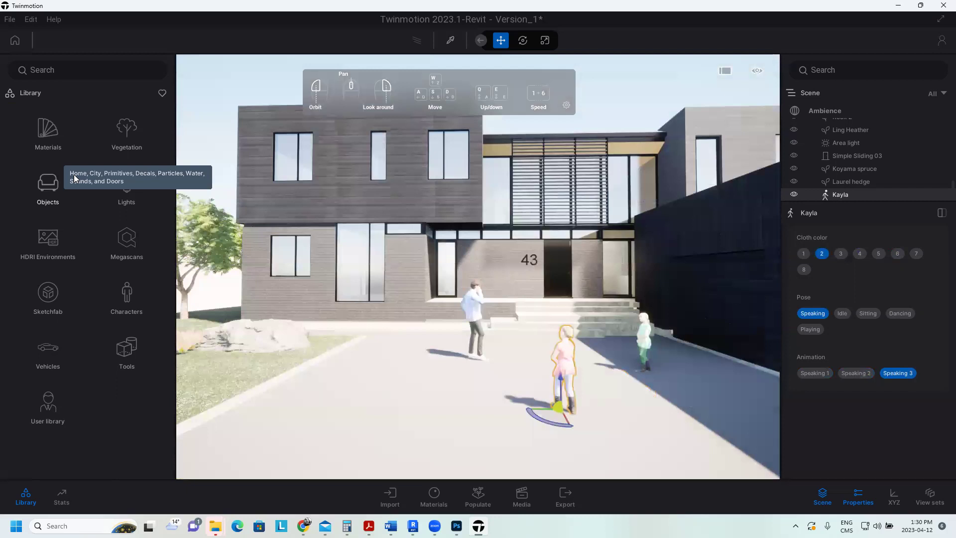
# Try a fire-with-smoke particle effect on the driveway, then delete it.
pyautogui.click(75, 177)
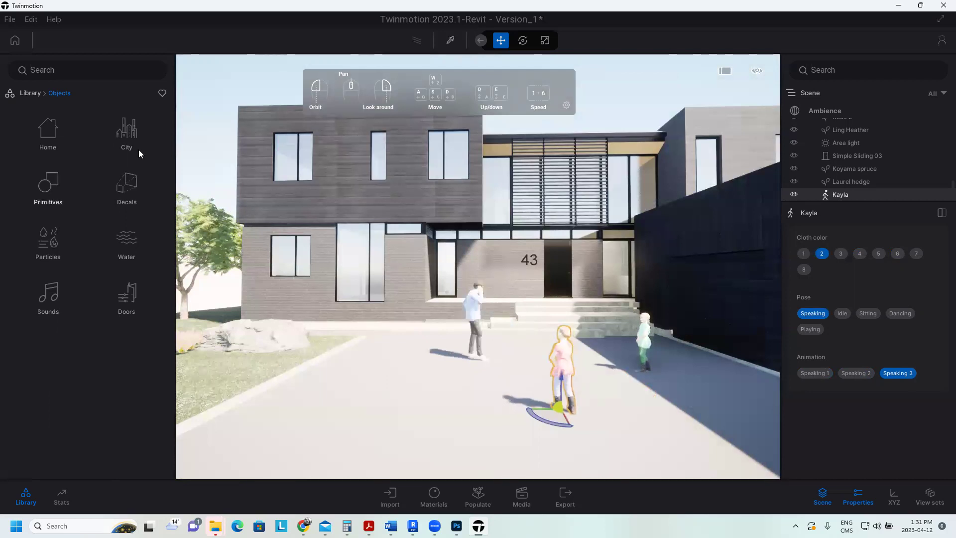
pyautogui.click(53, 236)
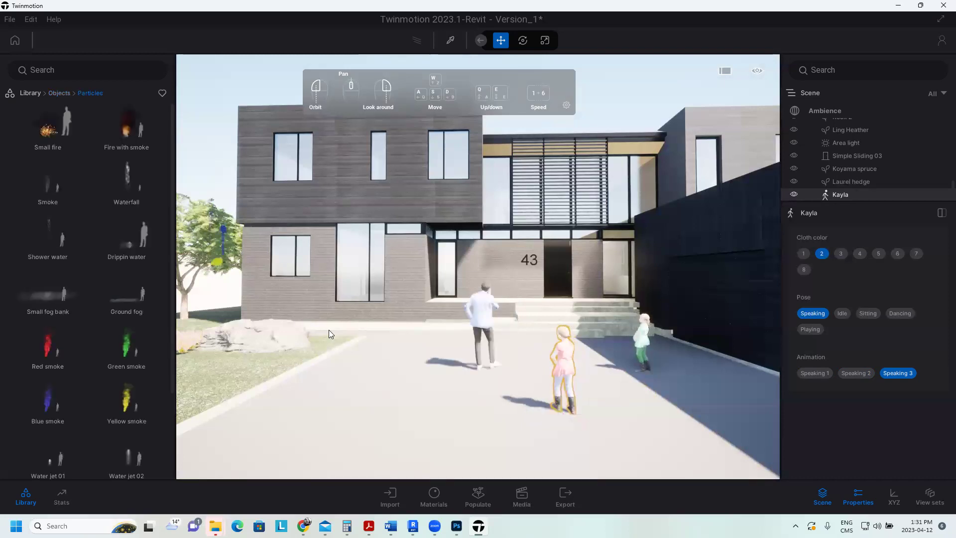
pyautogui.click(396, 369)
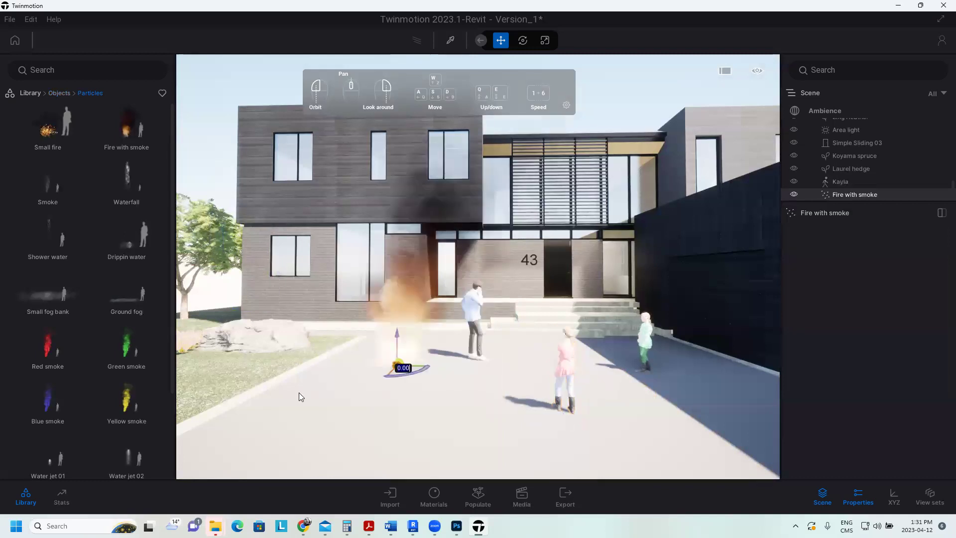
pyautogui.moveTo(399, 368); pyautogui.dragTo(237, 374)
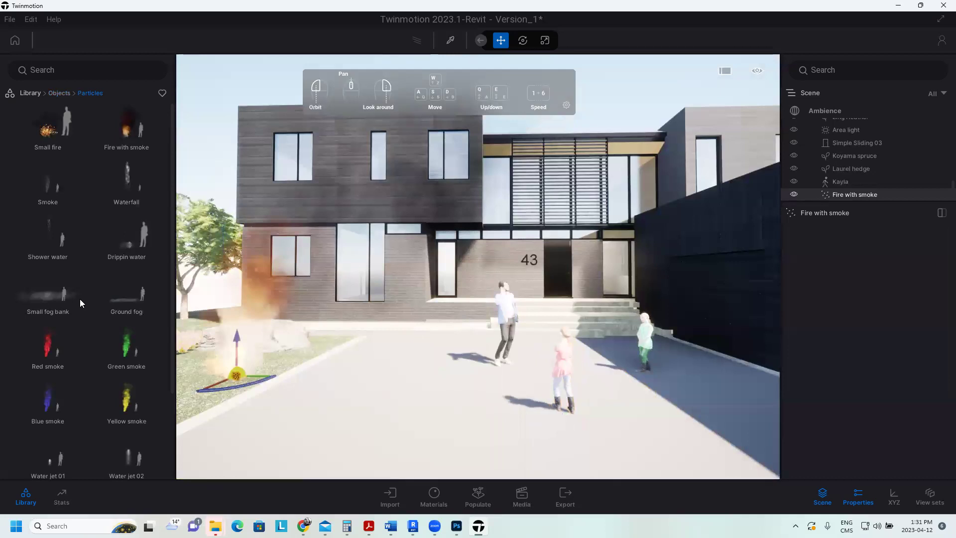
pyautogui.press('Delete')
# Place a Water jet 03 effect and reposition it on top of the dark wall.
pyautogui.scroll(-2, 52, 375)
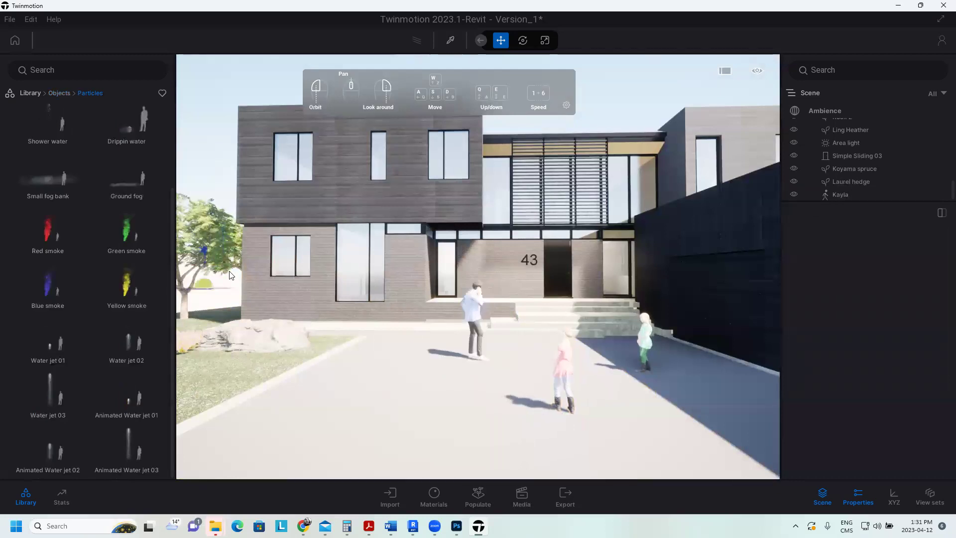
pyautogui.click(655, 209)
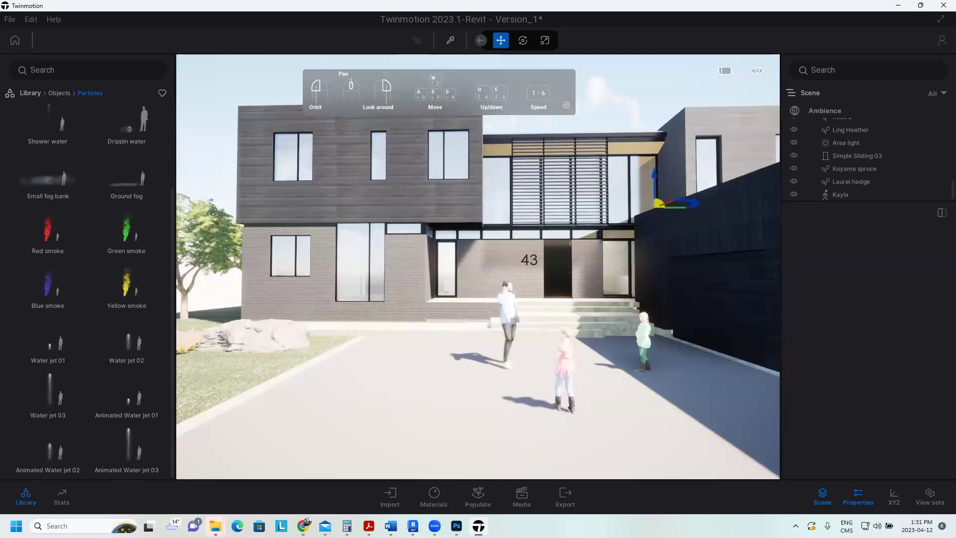
pyautogui.scroll(-3, 514, 343)
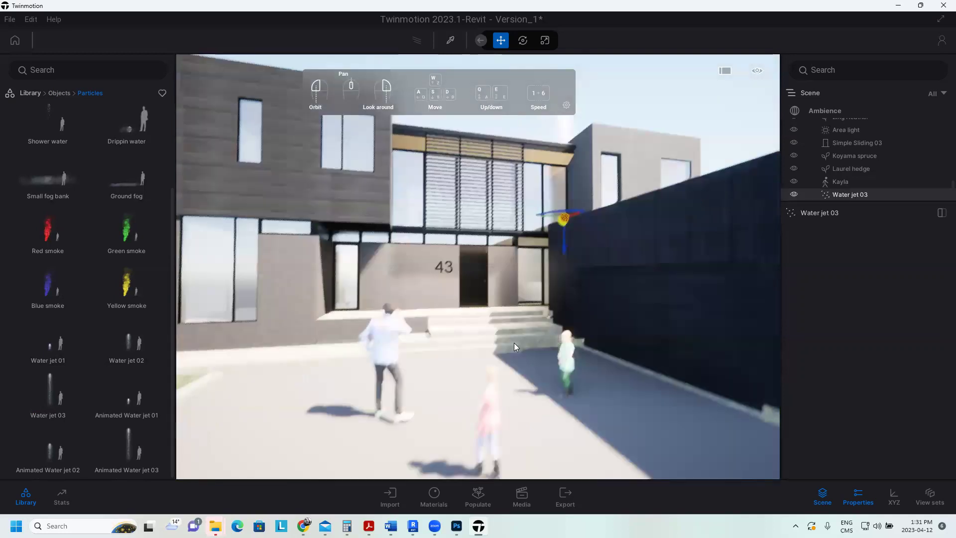
pyautogui.moveTo(514, 343); pyautogui.dragTo(573, 217)
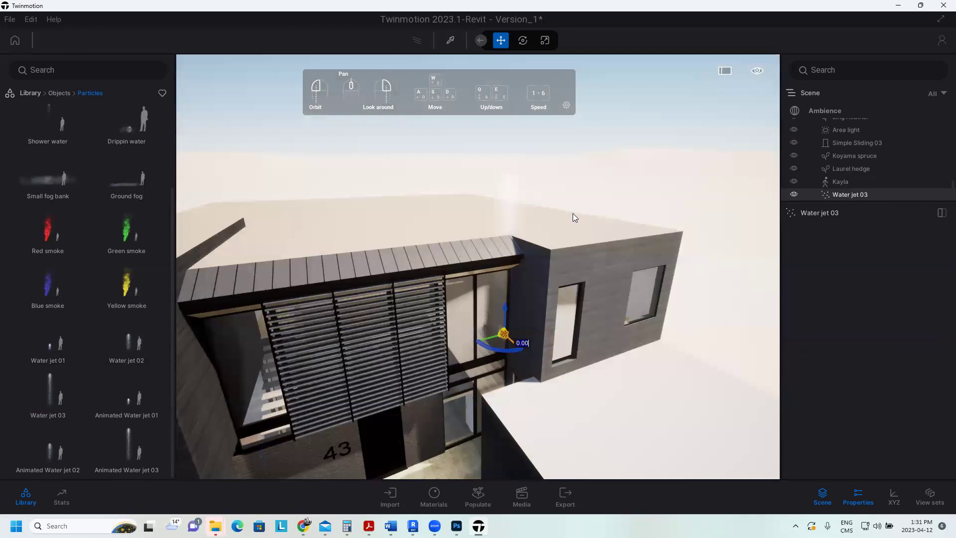
pyautogui.moveTo(573, 214); pyautogui.dragTo(523, 271)
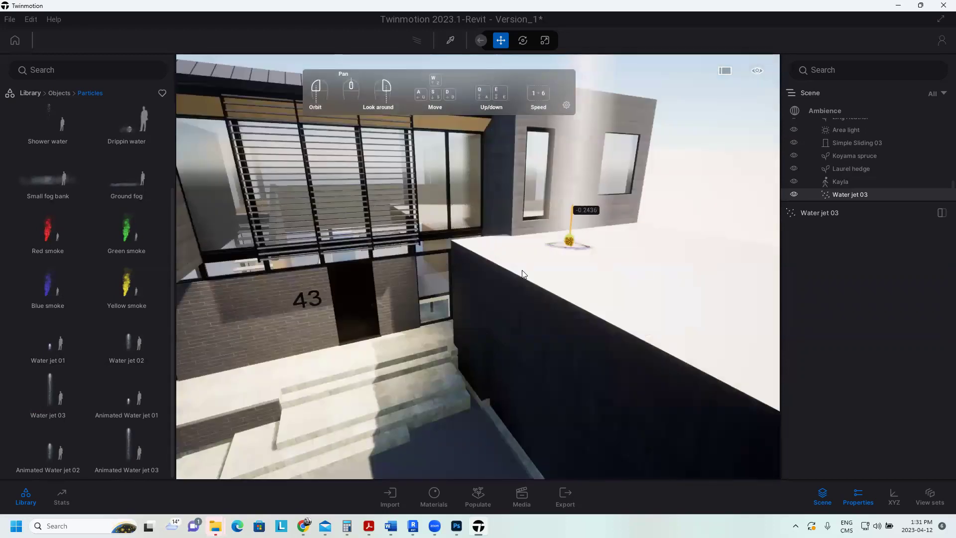
pyautogui.moveTo(522, 270); pyautogui.dragTo(535, 463)
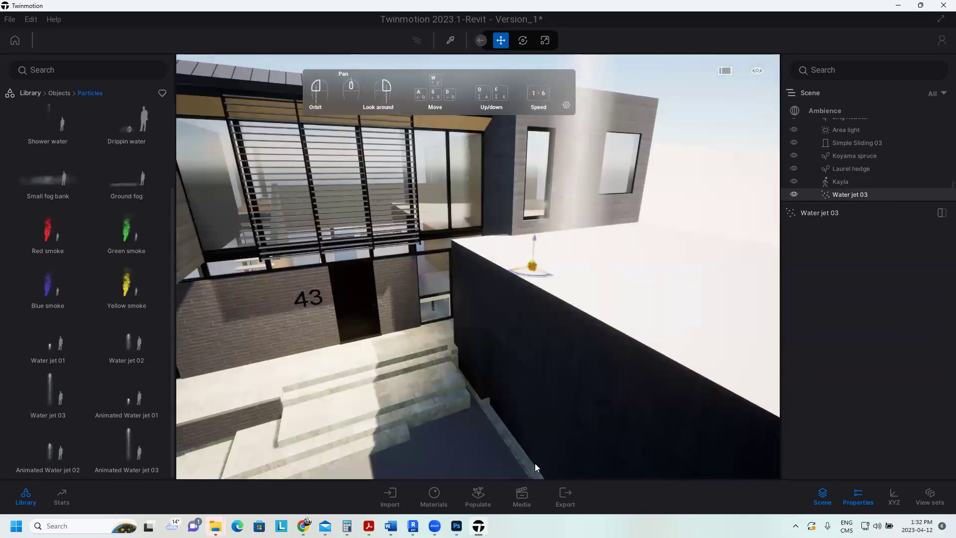
# Remove the water jet, then try a red smoke effect by the entrance steps and remove it.
pyautogui.moveTo(535, 463); pyautogui.dragTo(432, 313)
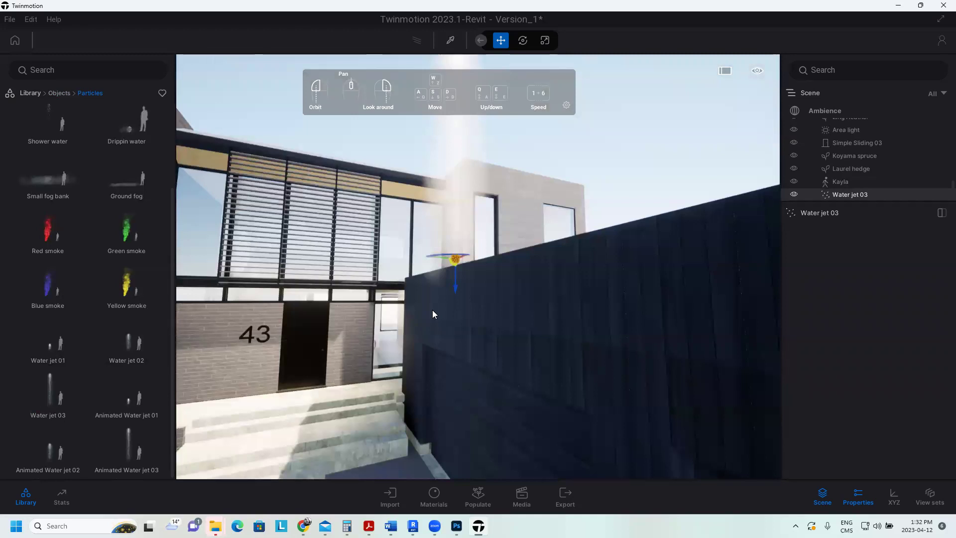
pyautogui.scroll(-3, 330, 441)
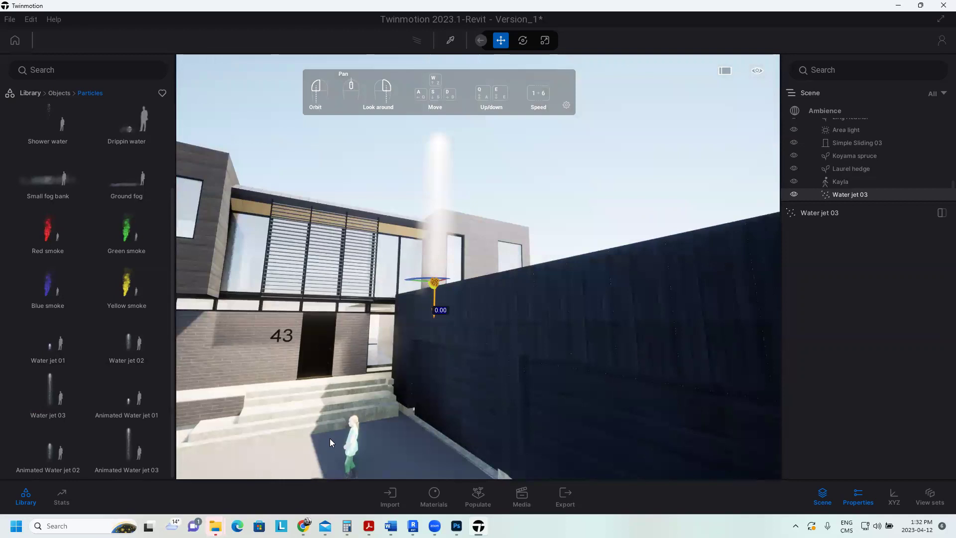
pyautogui.hotkey('ctrl', 'z')
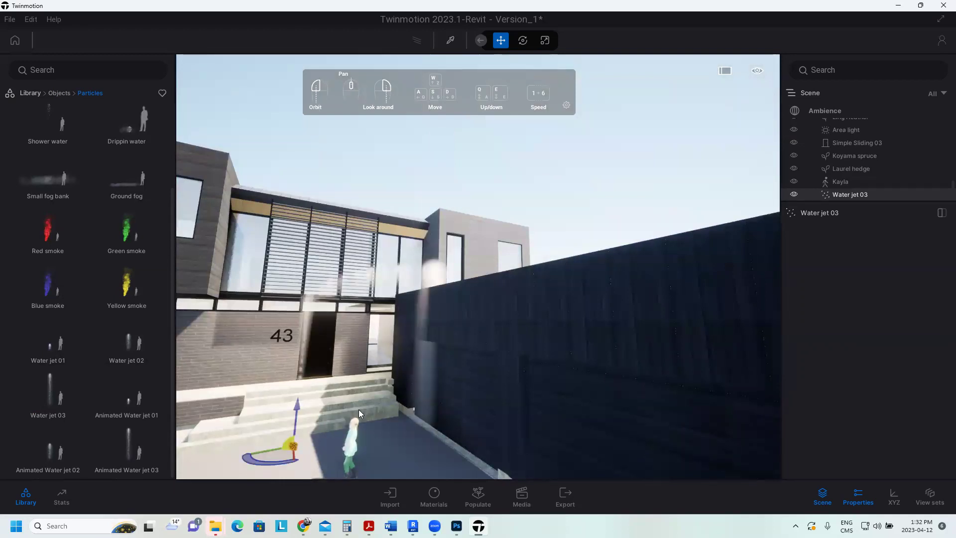
pyautogui.moveTo(359, 410); pyautogui.dragTo(446, 279)
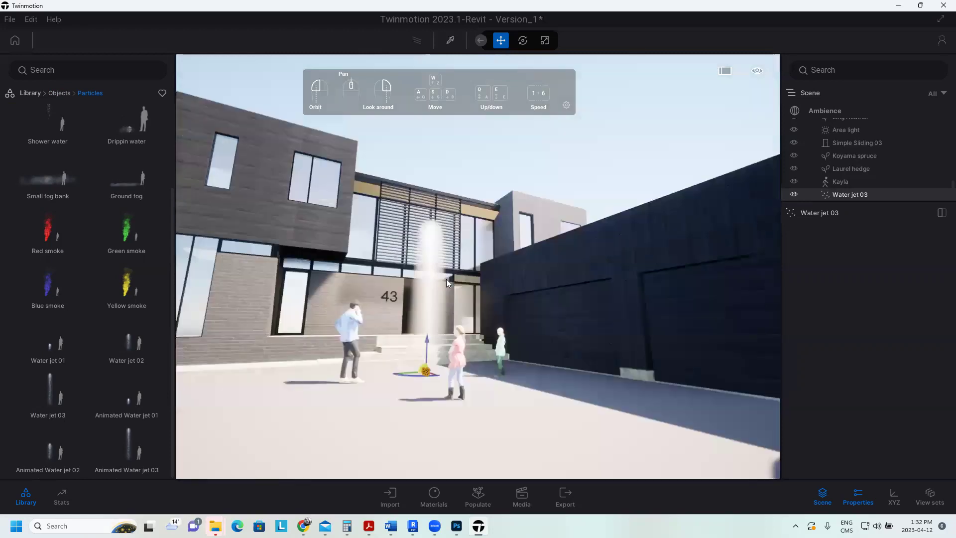
pyautogui.press('Delete')
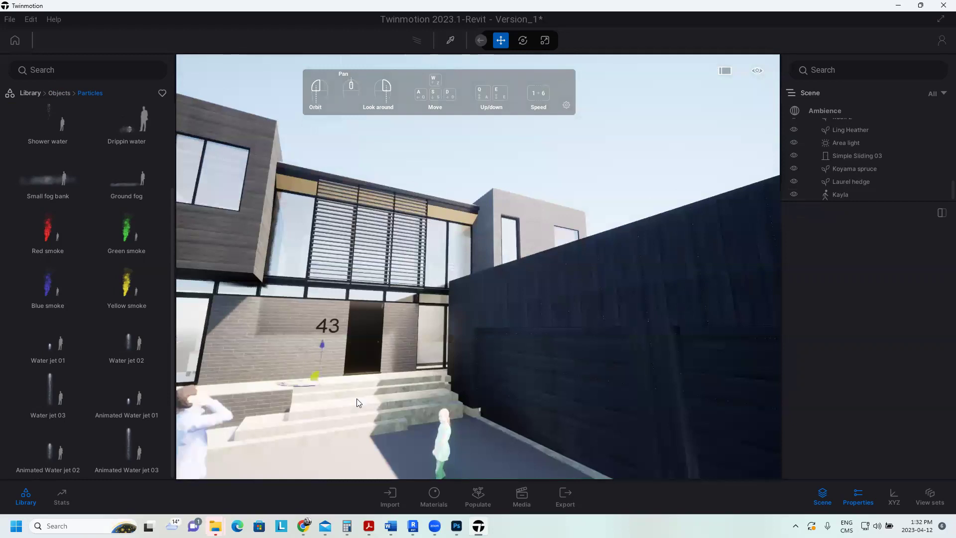
pyautogui.click(403, 446)
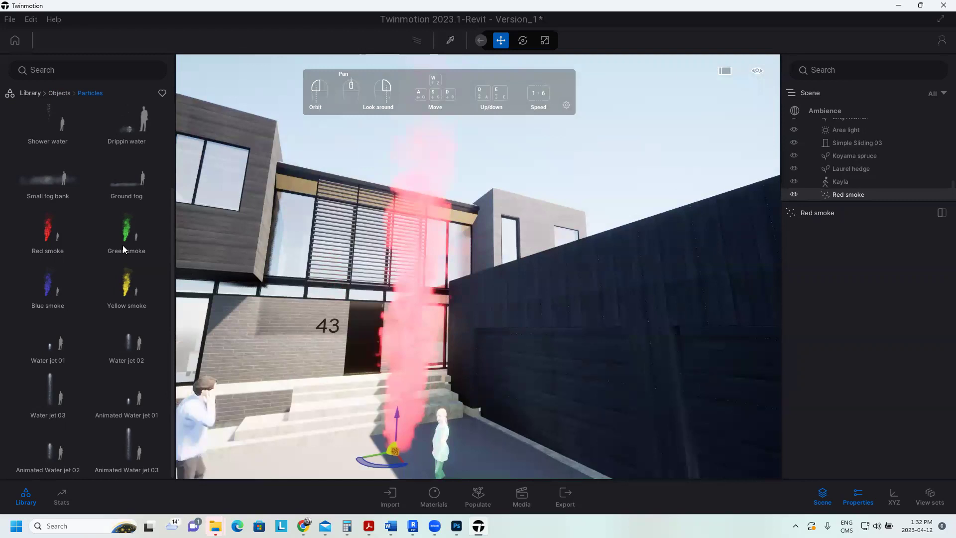
pyautogui.hotkey('ctrl', 'z')
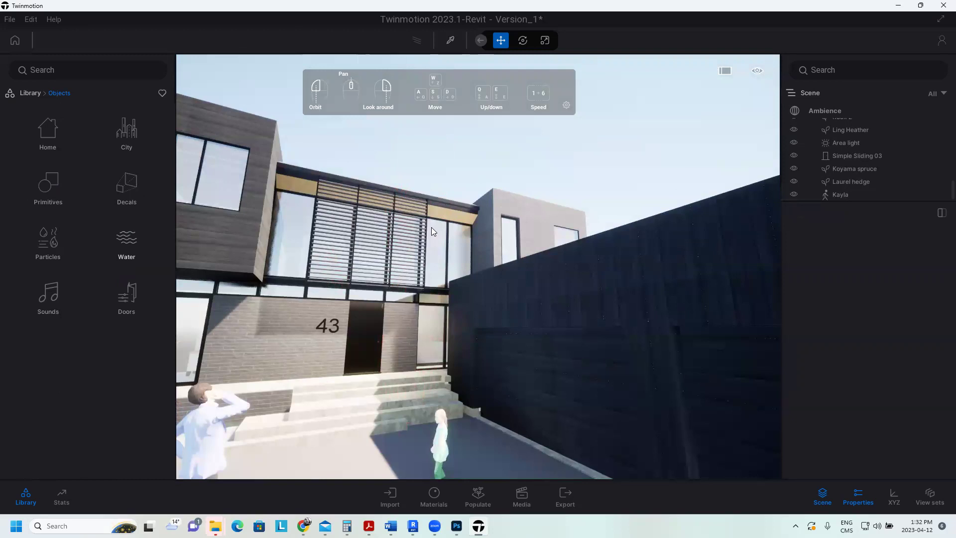
# Switch saved viewpoints to a low view along the indoor pool.
pyautogui.hotkey('ctrl', 'z')
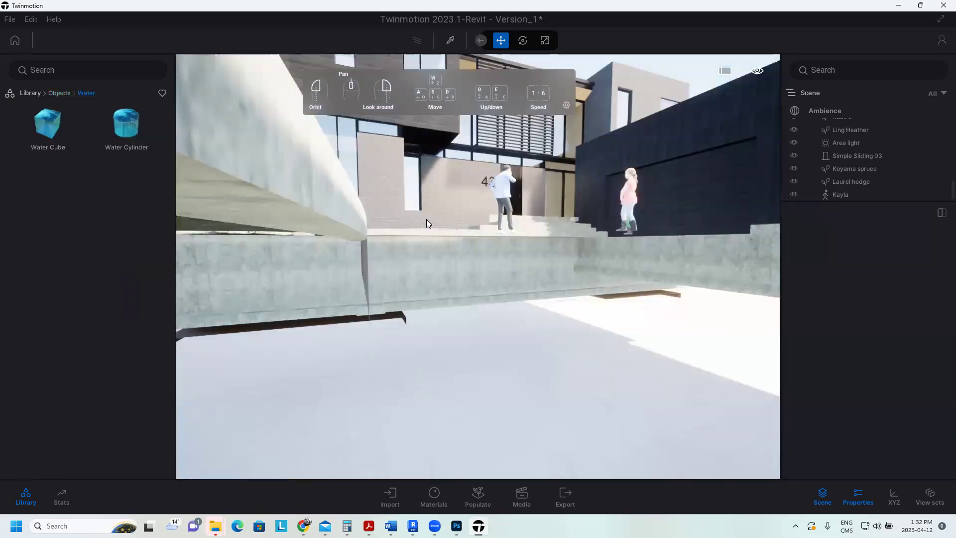
pyautogui.hotkey('ctrl', 'z')
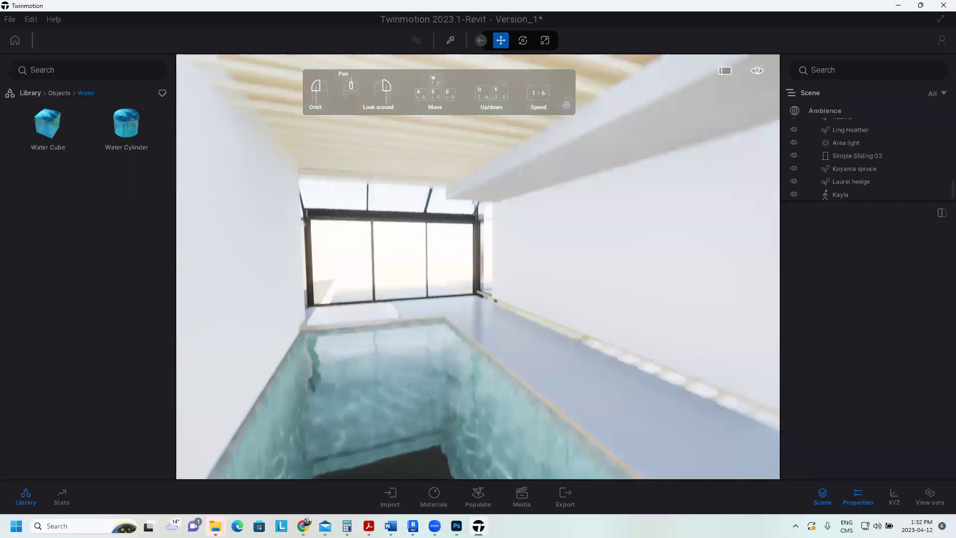
pyautogui.moveTo(278, 297); pyautogui.dragTo(278, 296, button='right')
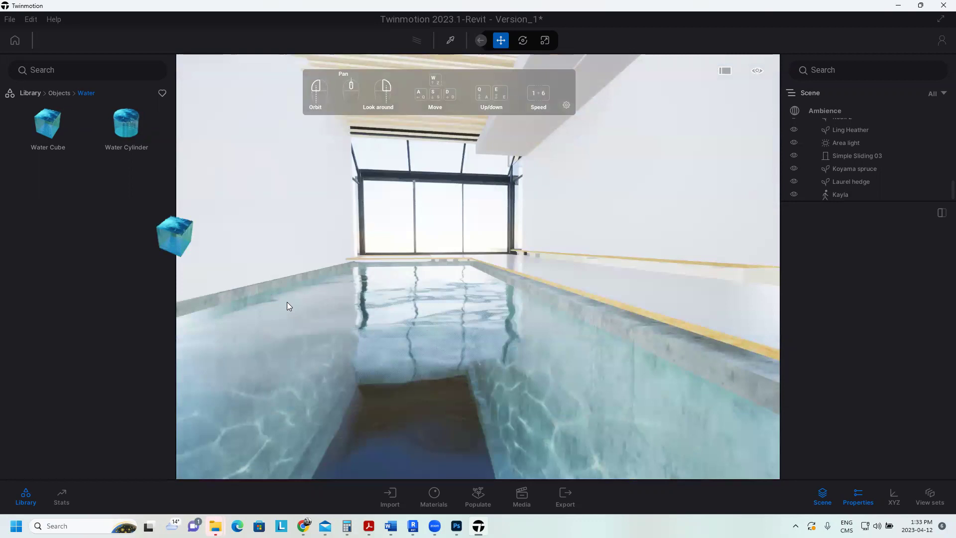
# Place a Water Cube in the centre of the pool, then delete it.
pyautogui.moveTo(176, 237); pyautogui.dragTo(205, 252)
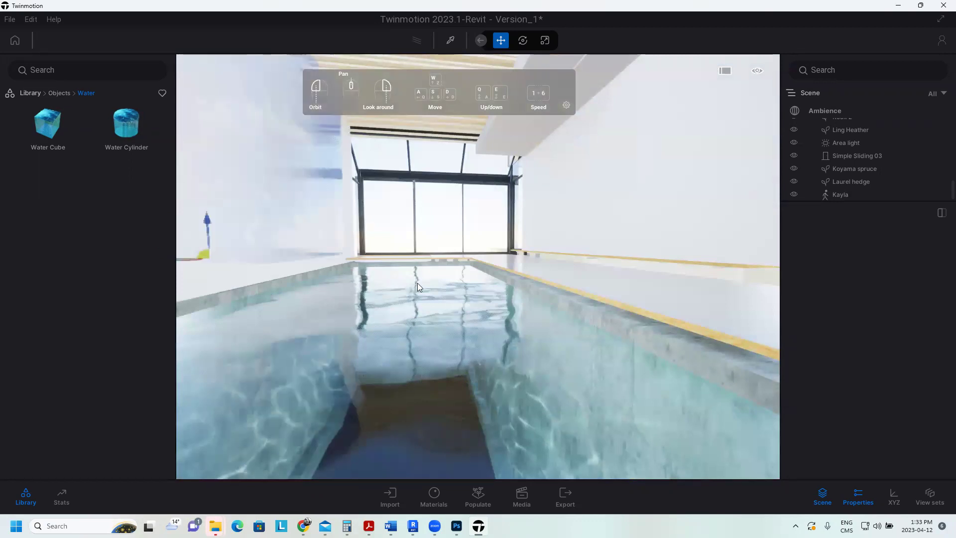
pyautogui.click(417, 287)
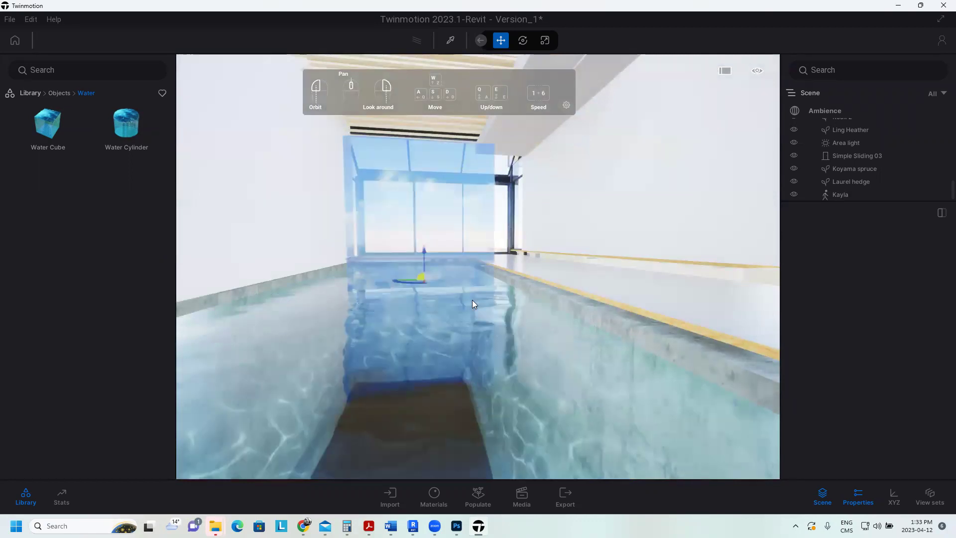
pyautogui.moveTo(472, 300); pyautogui.dragTo(407, 450)
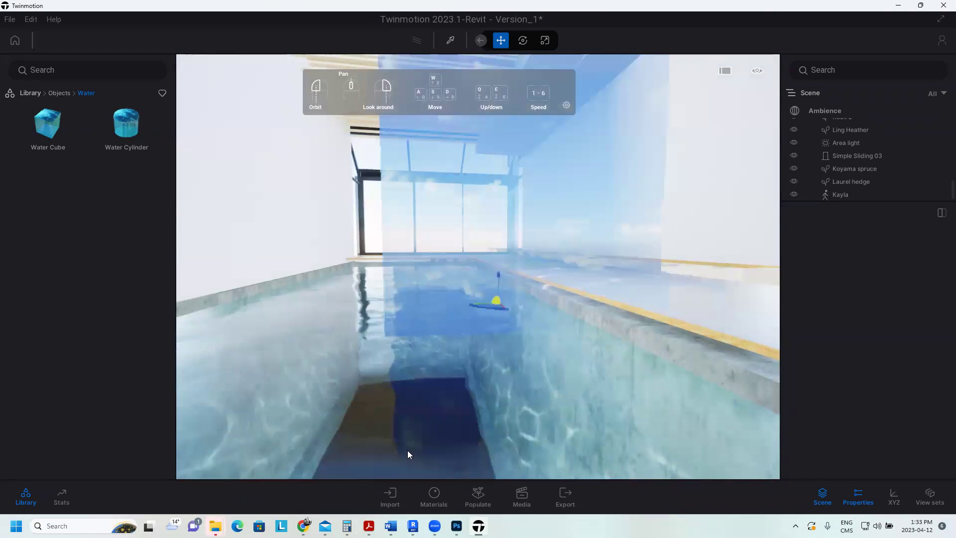
pyautogui.click(408, 450)
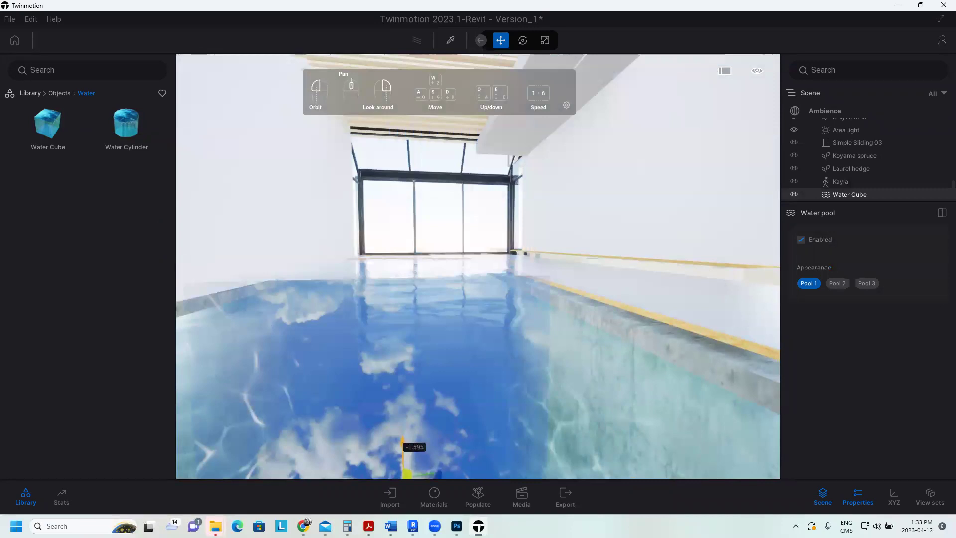
pyautogui.click(834, 285)
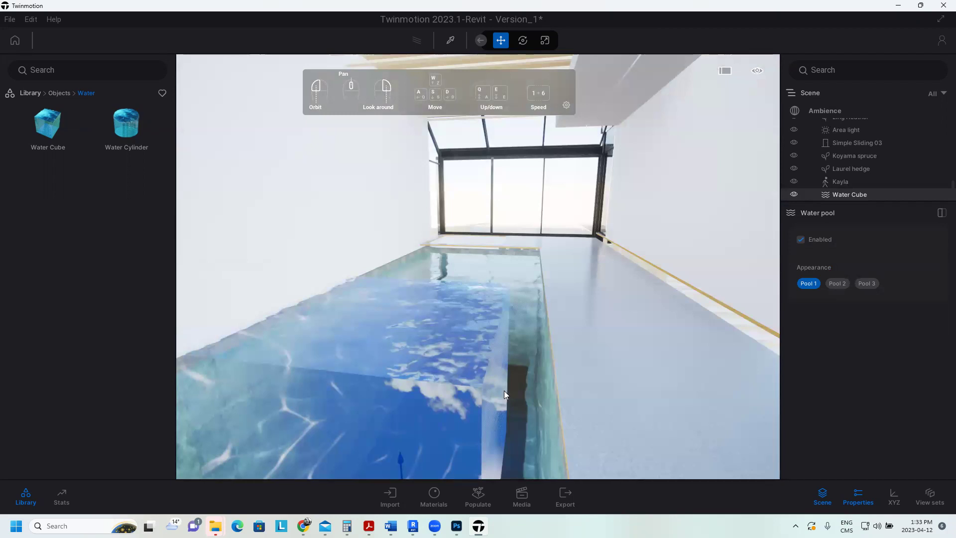
pyautogui.moveTo(504, 390); pyautogui.dragTo(140, 41)
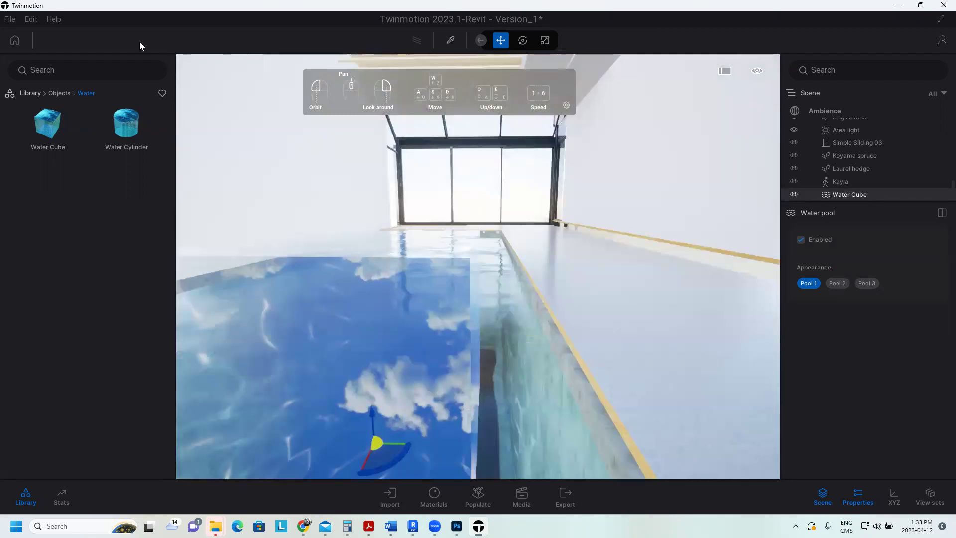
pyautogui.press('Delete')
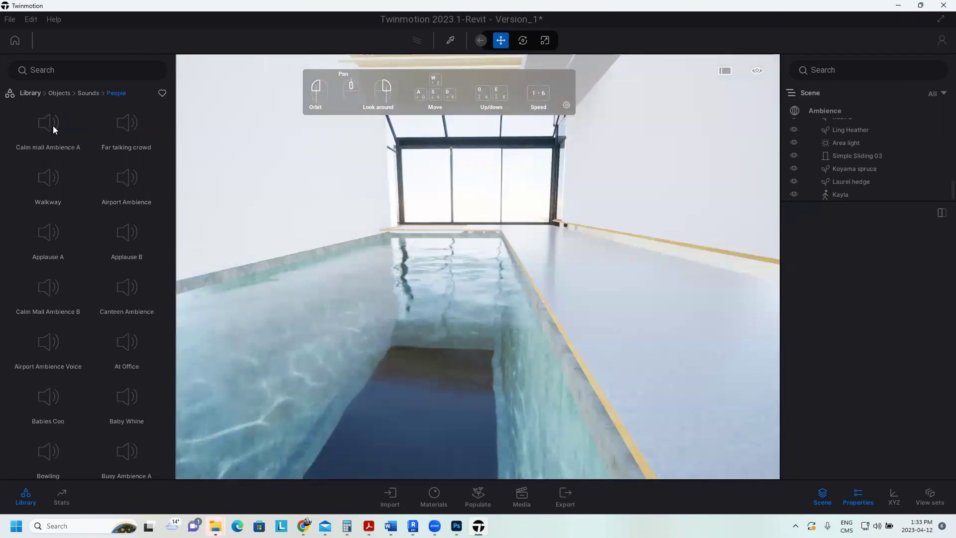
# Preview the Calm mall Ambience A sound and lower the pool sound's volume to 3%.
pyautogui.click(53, 126)
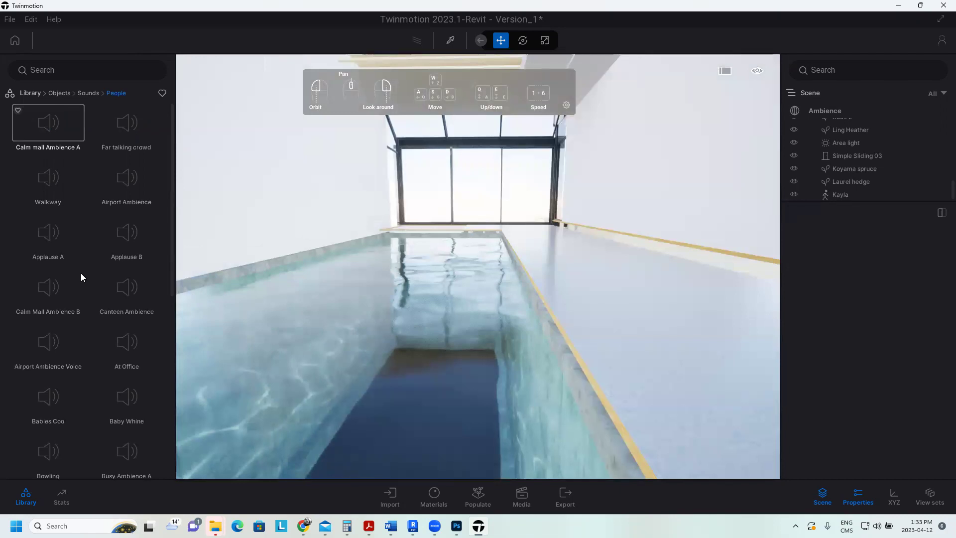
pyautogui.scroll(-5, 81, 273)
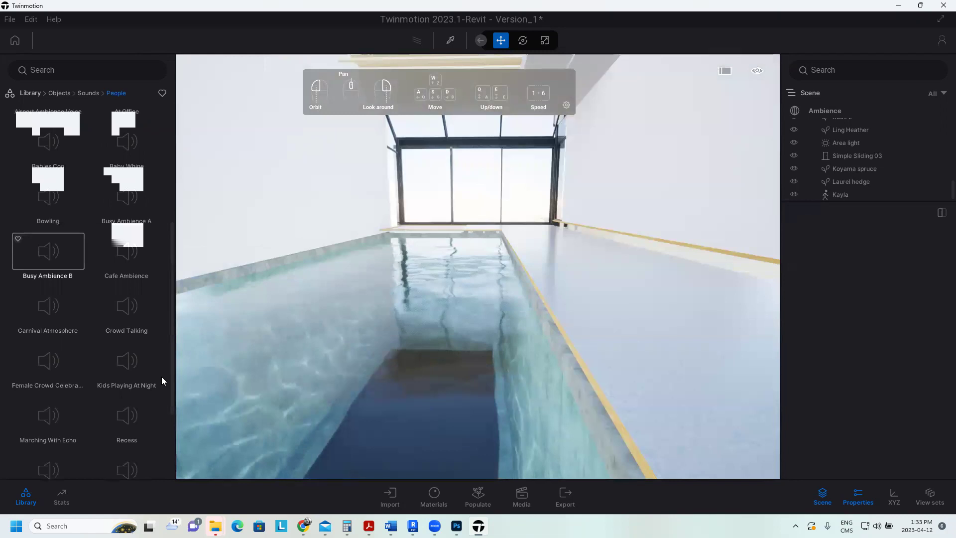
pyautogui.scroll(-3, 161, 377)
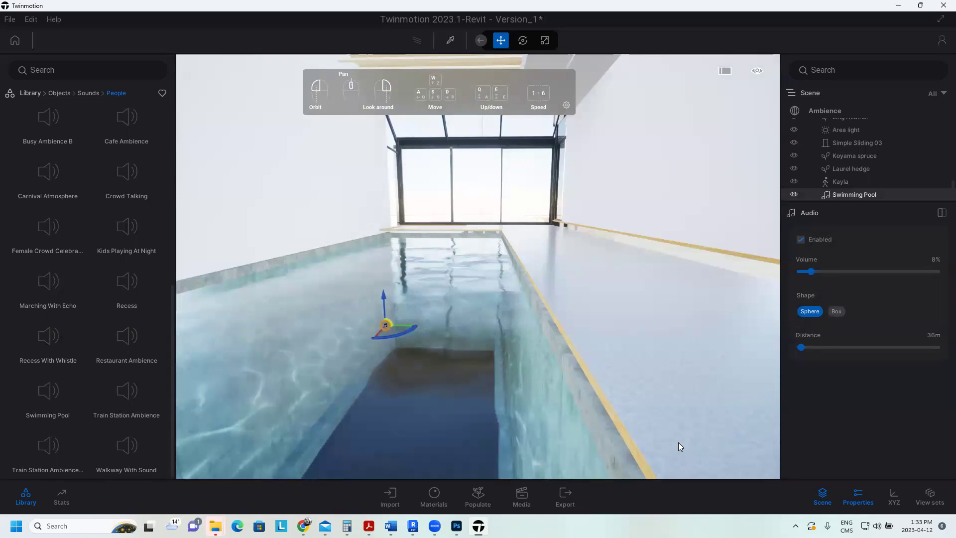
pyautogui.click(806, 272)
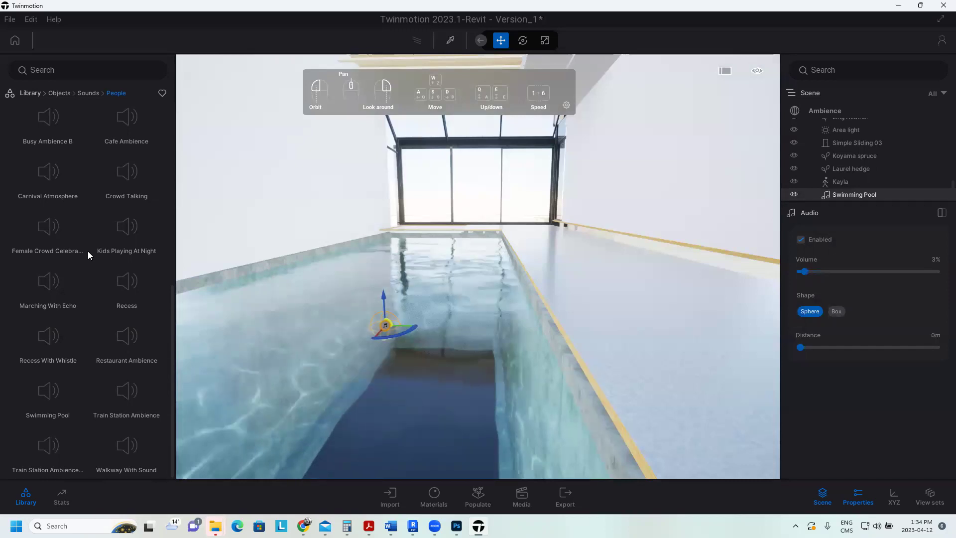
# Preview the Walkway sound, then browse the Nature sound category.
pyautogui.scroll(3, 112, 230)
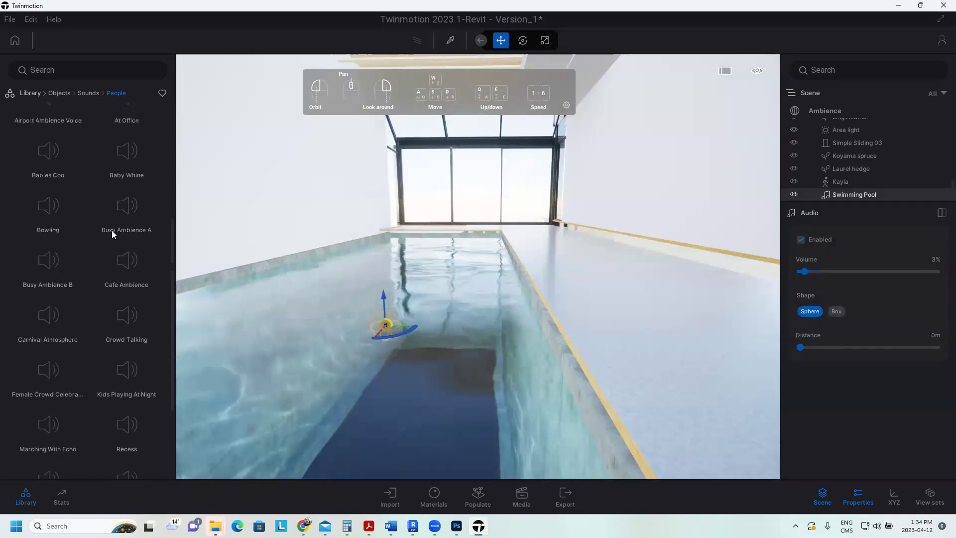
pyautogui.scroll(5, 112, 230)
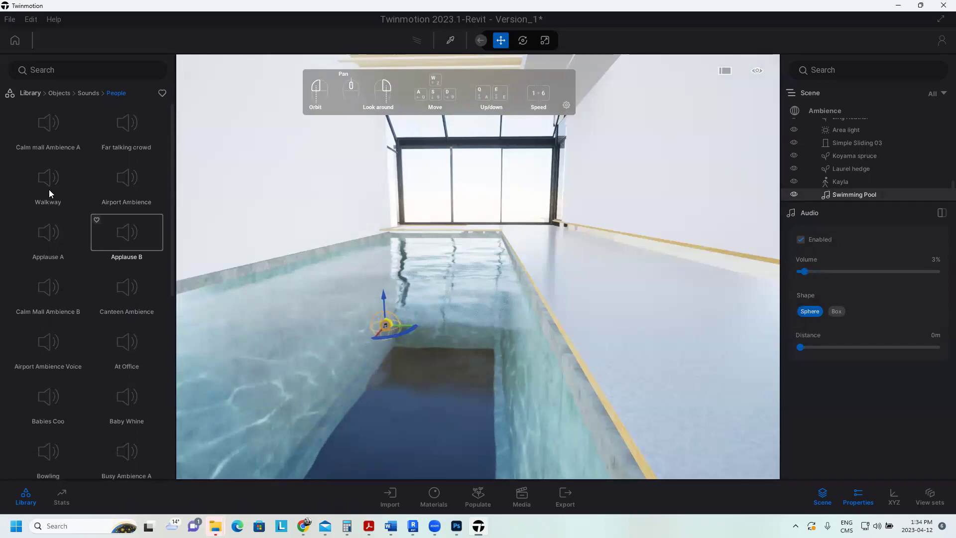
pyautogui.click(49, 191)
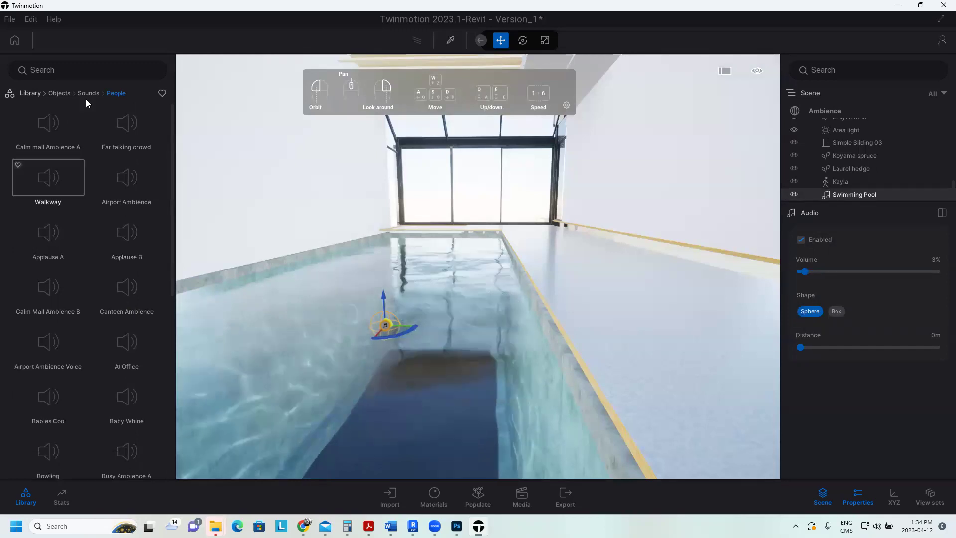
pyautogui.click(86, 95)
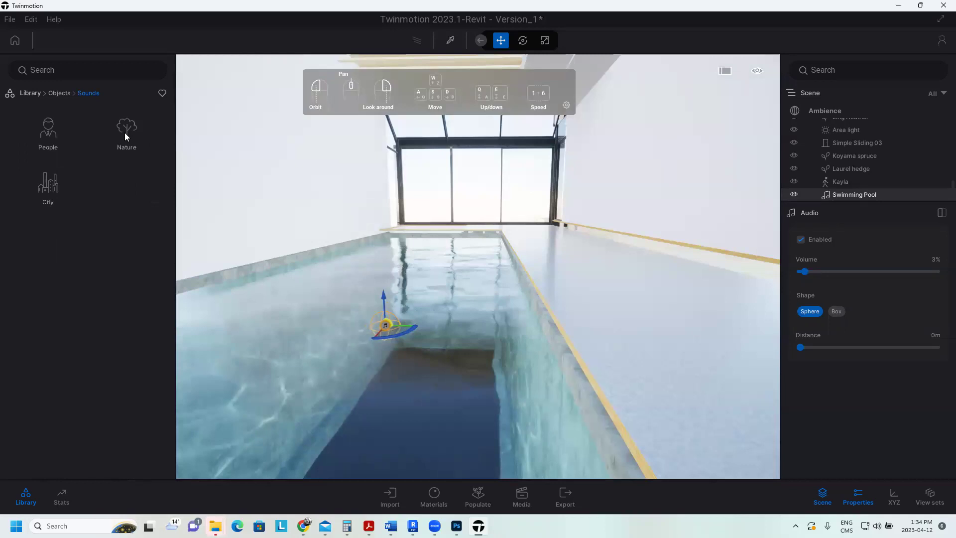
pyautogui.click(125, 133)
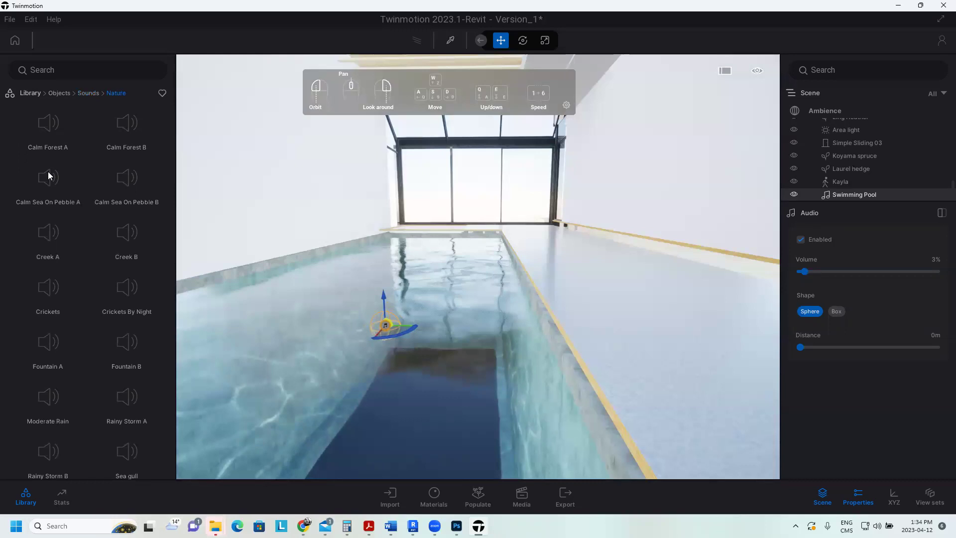
pyautogui.click(60, 93)
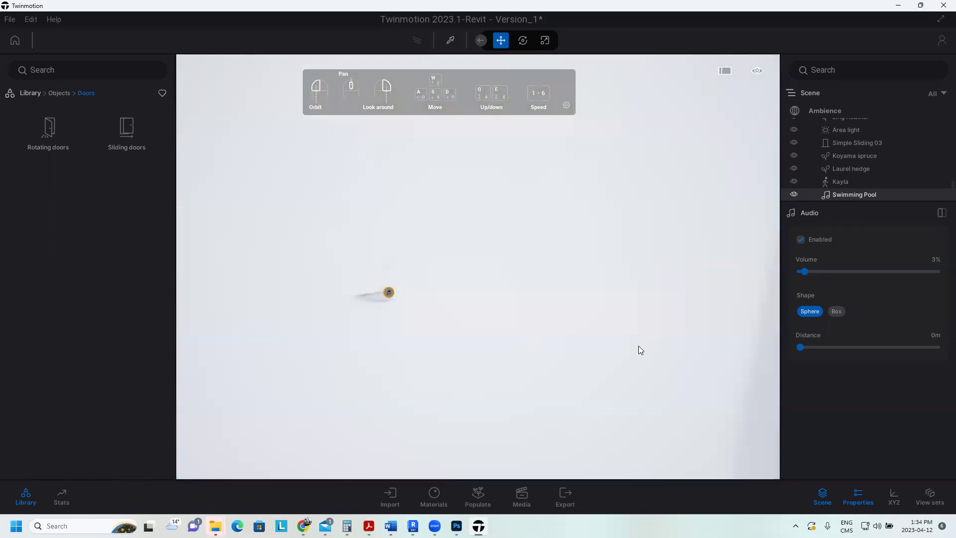
# Place a Simple Rotating 01 door from Rotating doors into the wall opening beside the staircase.
pyautogui.moveTo(640, 351); pyautogui.dragTo(468, 339)
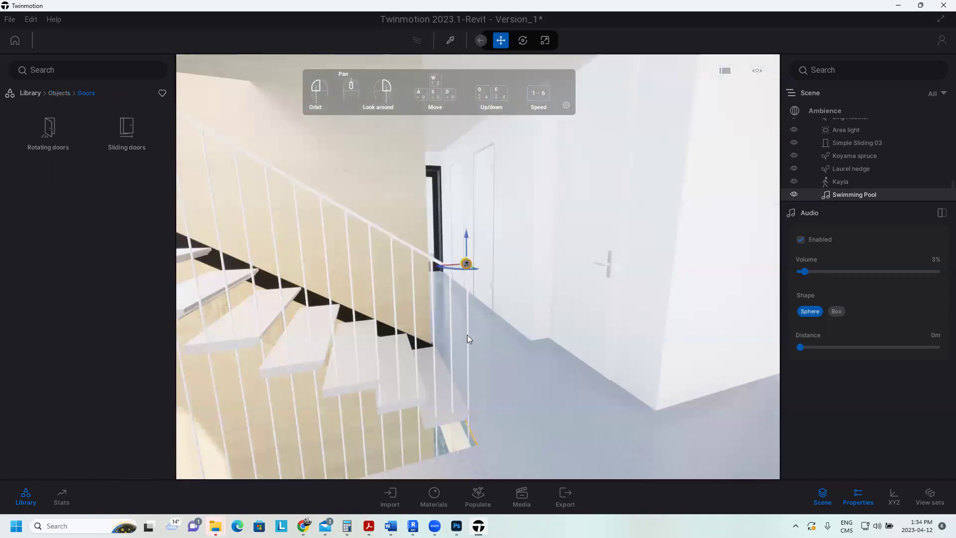
pyautogui.moveTo(468, 336); pyautogui.dragTo(451, 340)
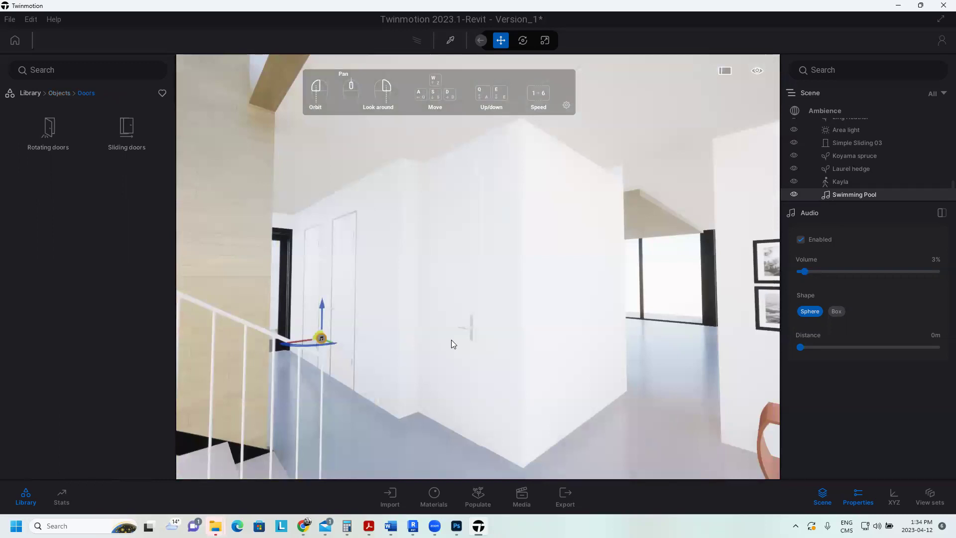
pyautogui.click(451, 340)
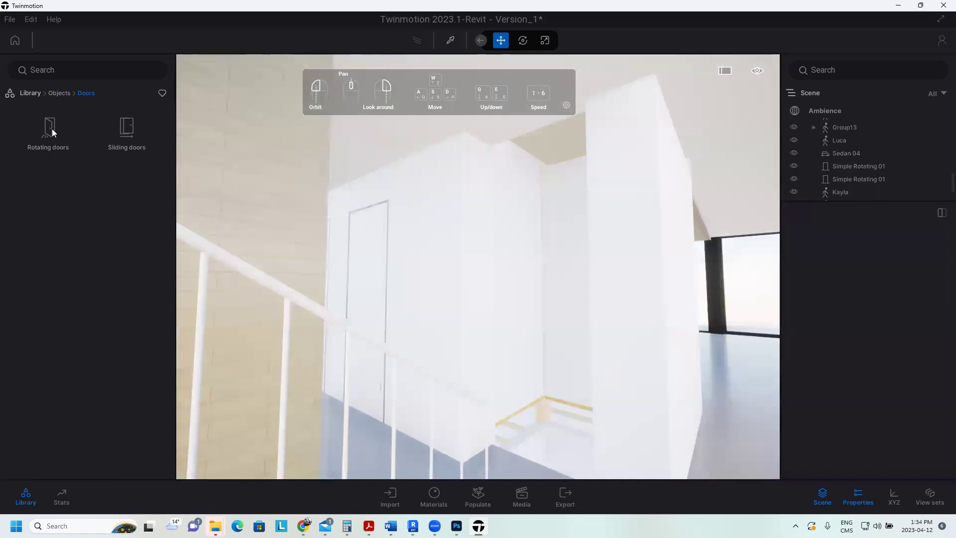
pyautogui.moveTo(53, 133); pyautogui.dragTo(98, 278)
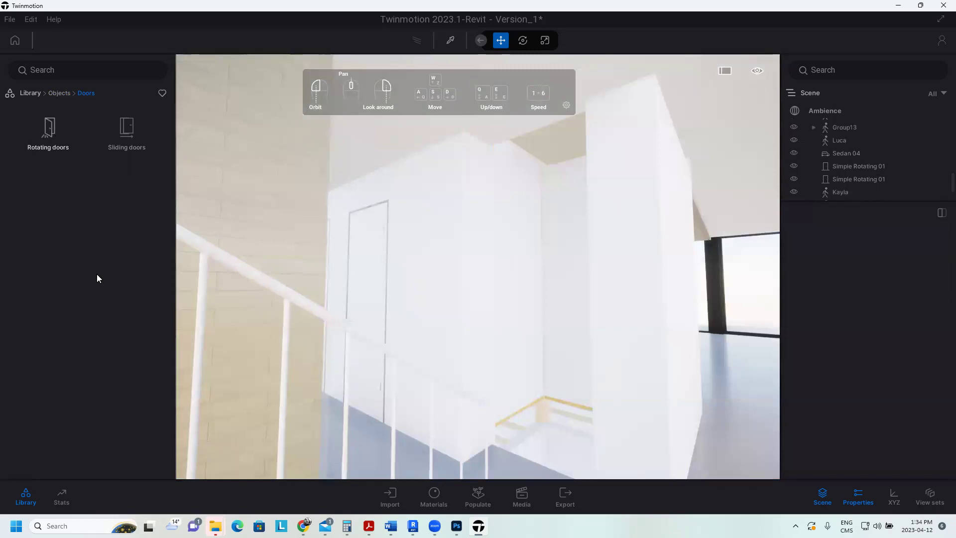
pyautogui.click(45, 124)
pyautogui.moveTo(126, 286)
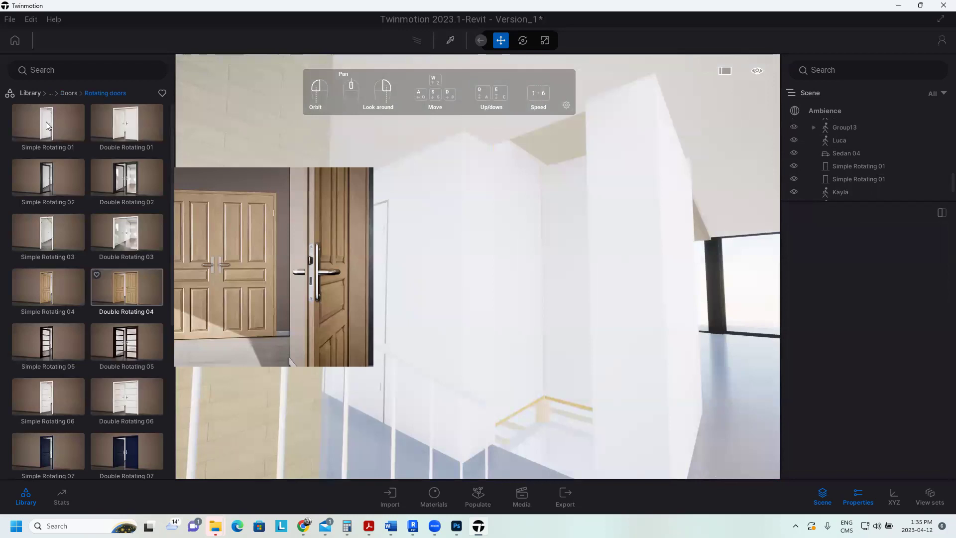
pyautogui.moveTo(45, 124); pyautogui.dragTo(459, 331)
pyautogui.moveTo(545, 407)
pyautogui.mouseDown()
pyautogui.moveTo(592, 426)
pyautogui.moveTo(592, 390)
pyautogui.moveTo(484, 297)
pyautogui.mouseUp()
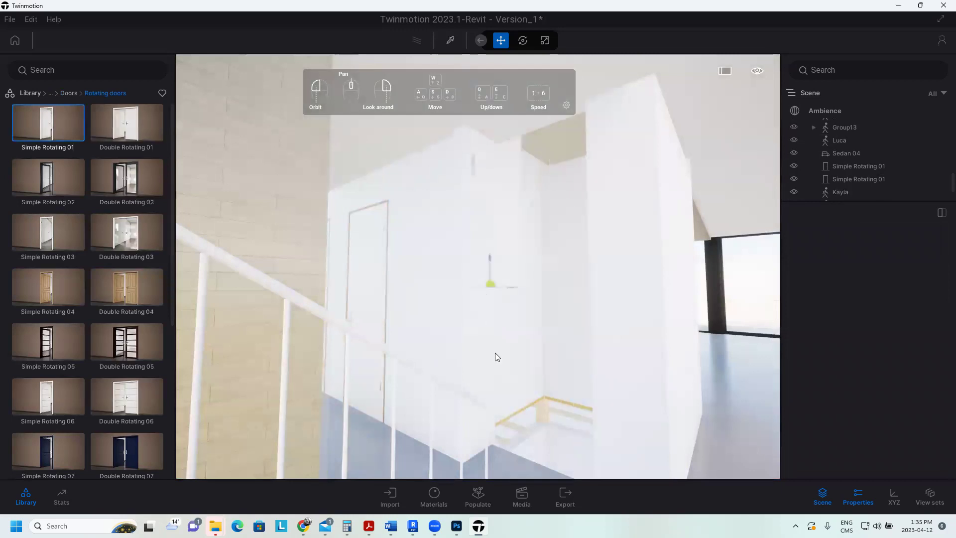
pyautogui.moveTo(507, 407); pyautogui.dragTo(537, 473)
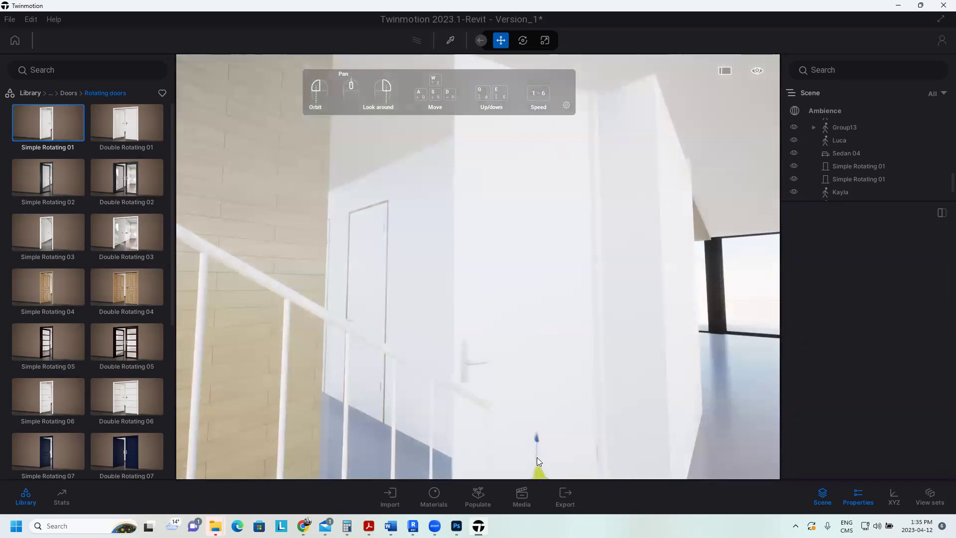
pyautogui.click(537, 458)
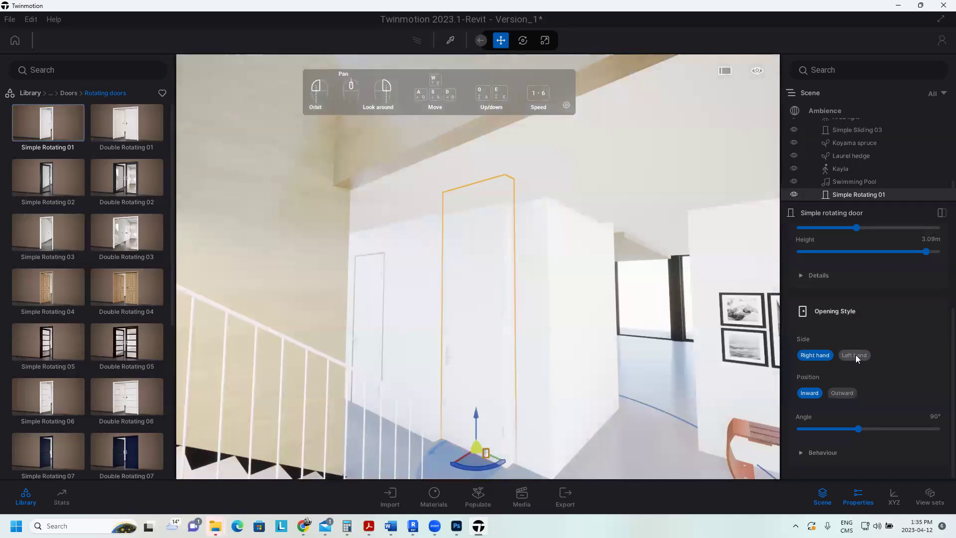
# Make the rotating door open left-handed and nudge it slightly along the wall.
pyautogui.click(856, 355)
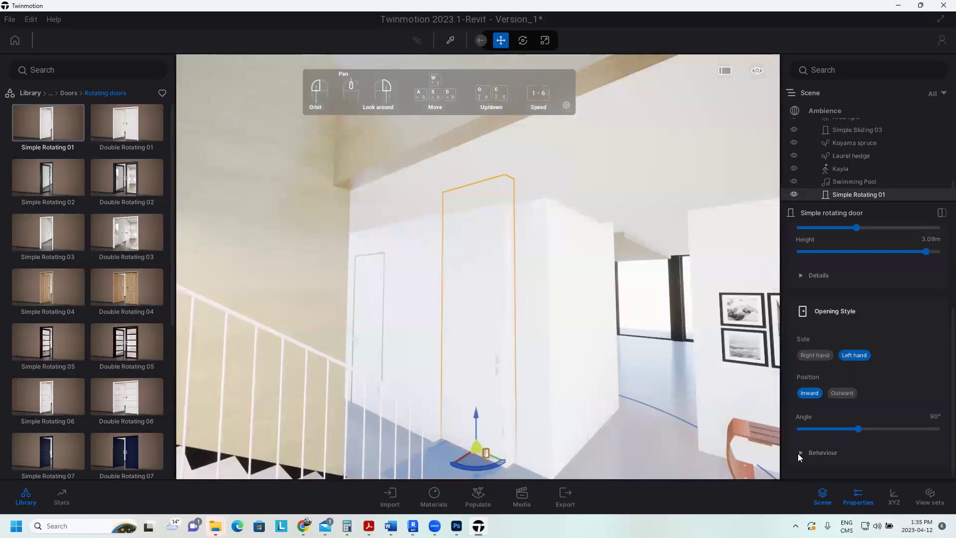
pyautogui.click(872, 433)
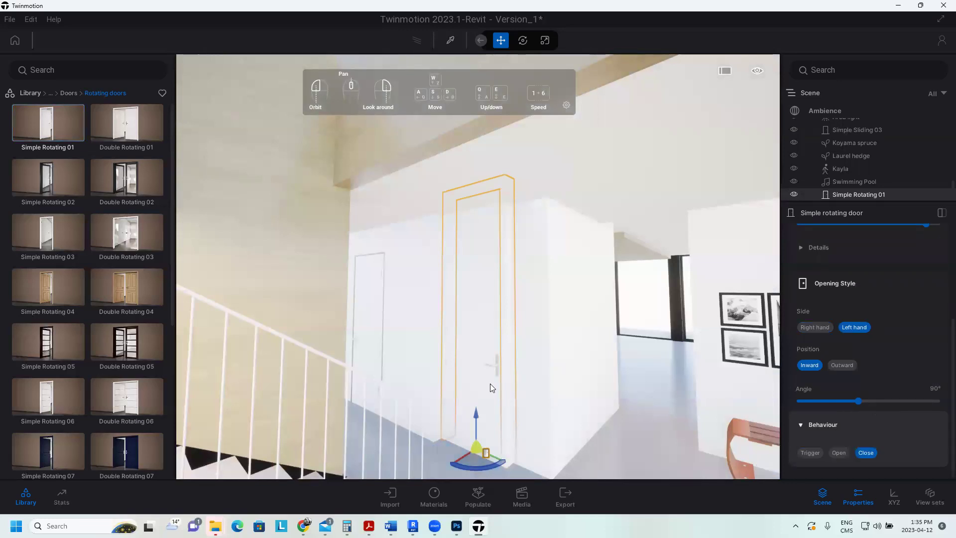
pyautogui.scroll(-3, 478, 388)
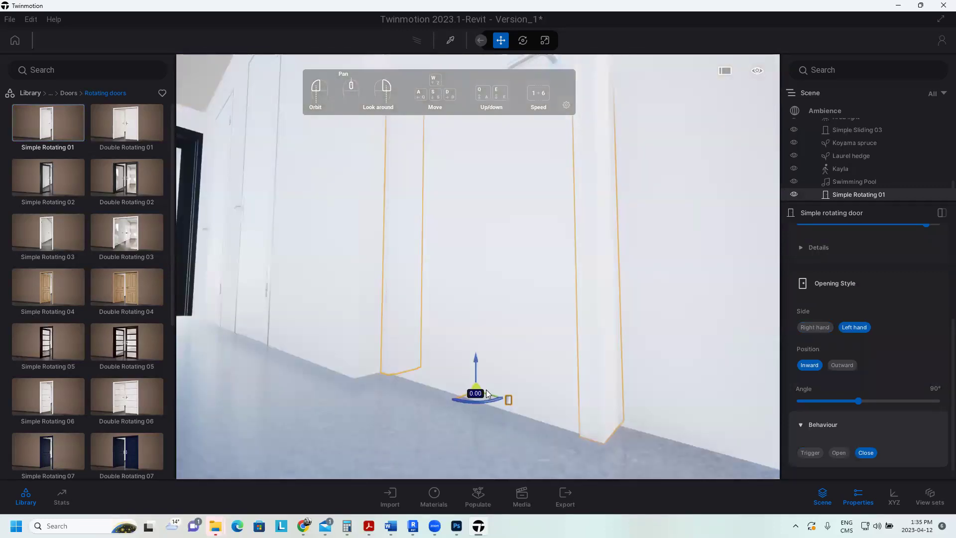
pyautogui.moveTo(488, 394); pyautogui.dragTo(497, 194)
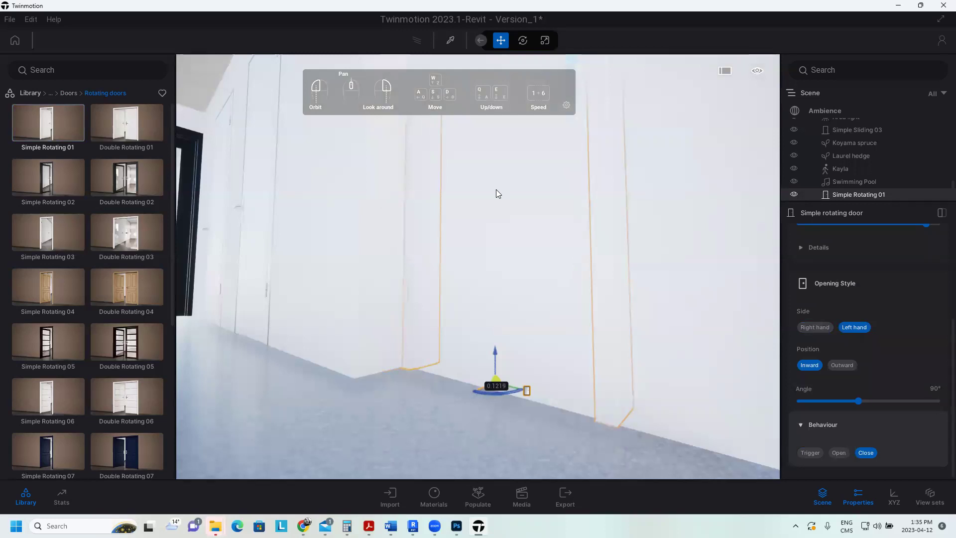
pyautogui.moveTo(496, 189); pyautogui.dragTo(522, 264)
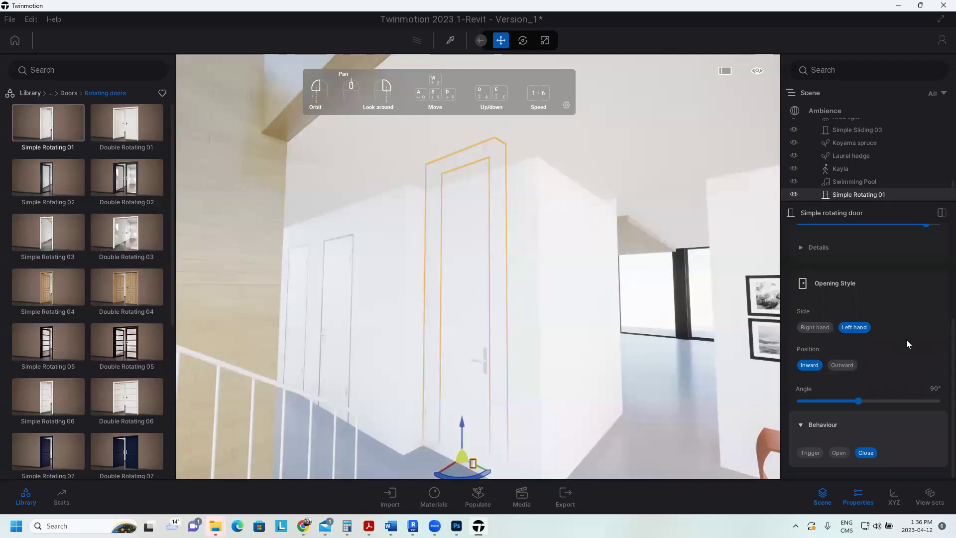
pyautogui.click(875, 502)
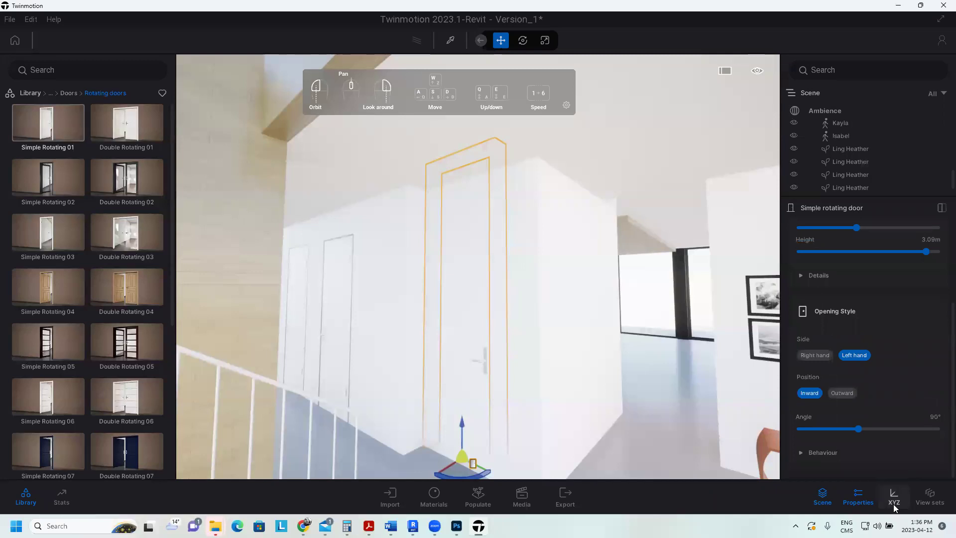
# Show the door's transform values, try Pos Z 5m, then cancel to keep 6.1m.
pyautogui.click(894, 503)
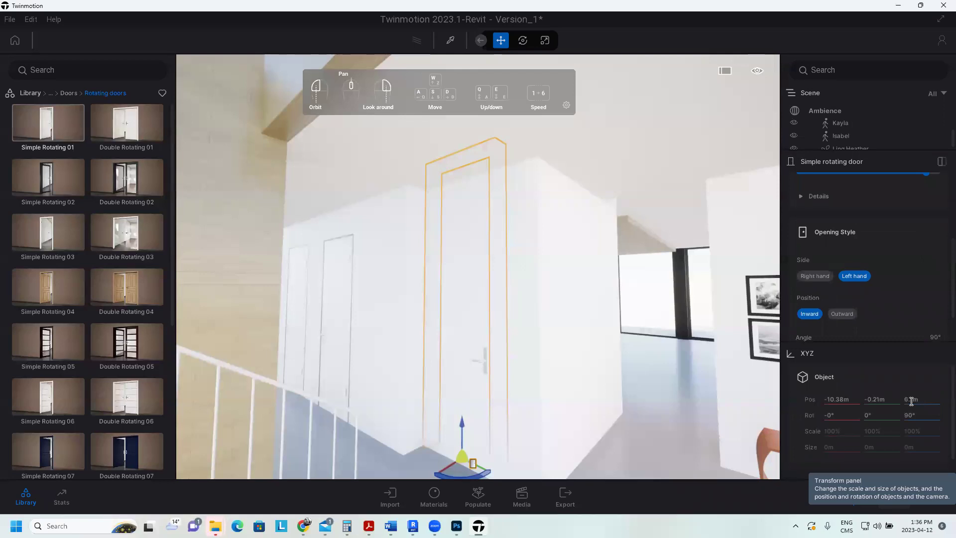
pyautogui.click(912, 401)
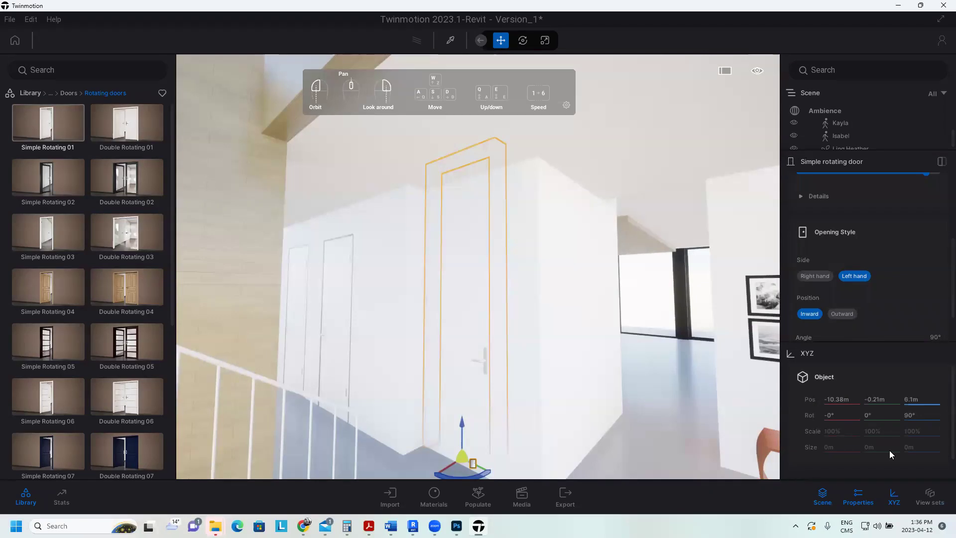
pyautogui.click(913, 437)
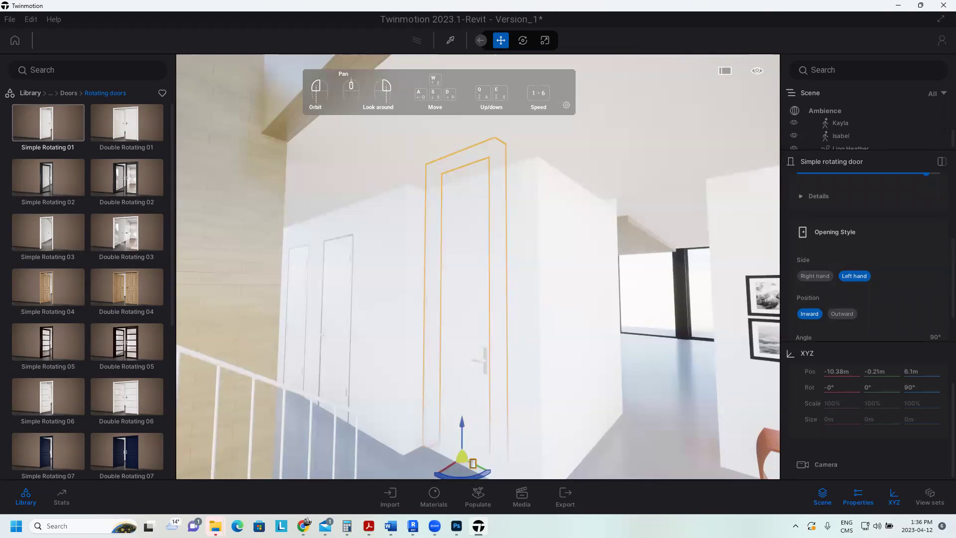
pyautogui.scroll(3, 477, 372)
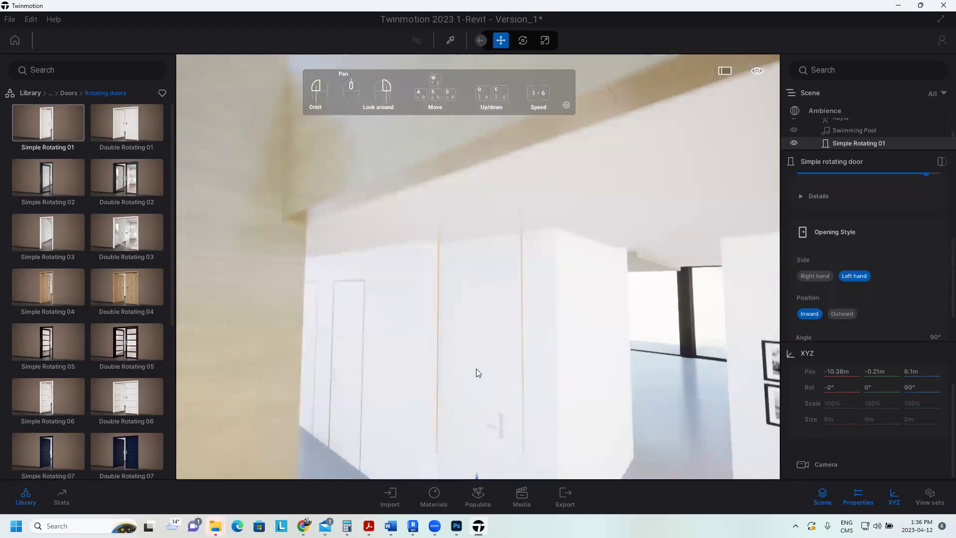
pyautogui.press('f')
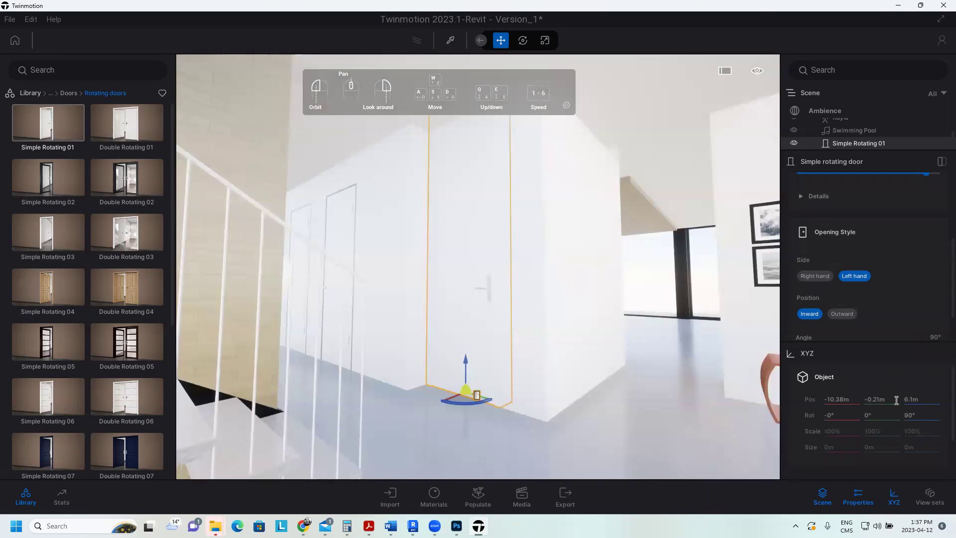
pyautogui.click(917, 400)
pyautogui.write('5m')
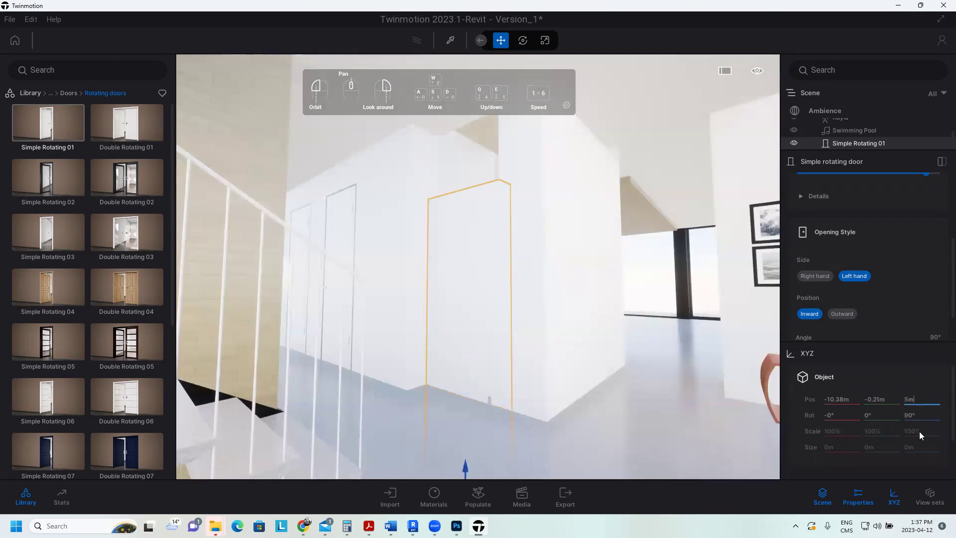
pyautogui.press('Escape')
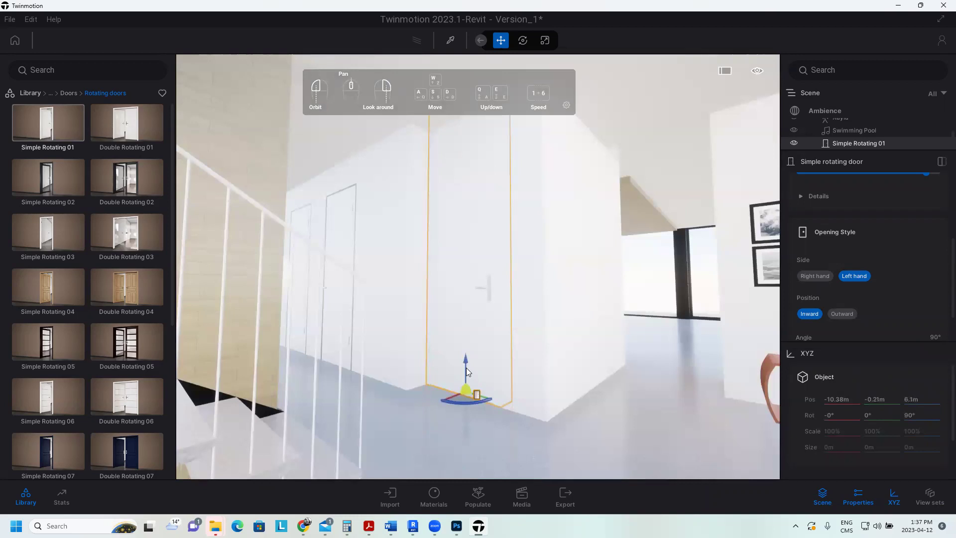
pyautogui.press('r')
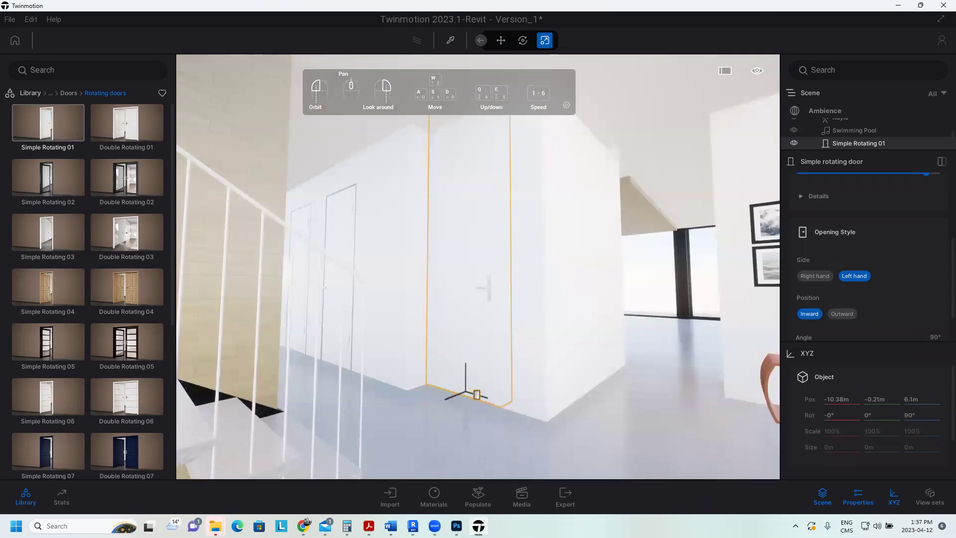
# Slide the rotating door sideways along the wall to about X -10.4m.
pyautogui.moveTo(478, 395); pyautogui.dragTo(445, 362)
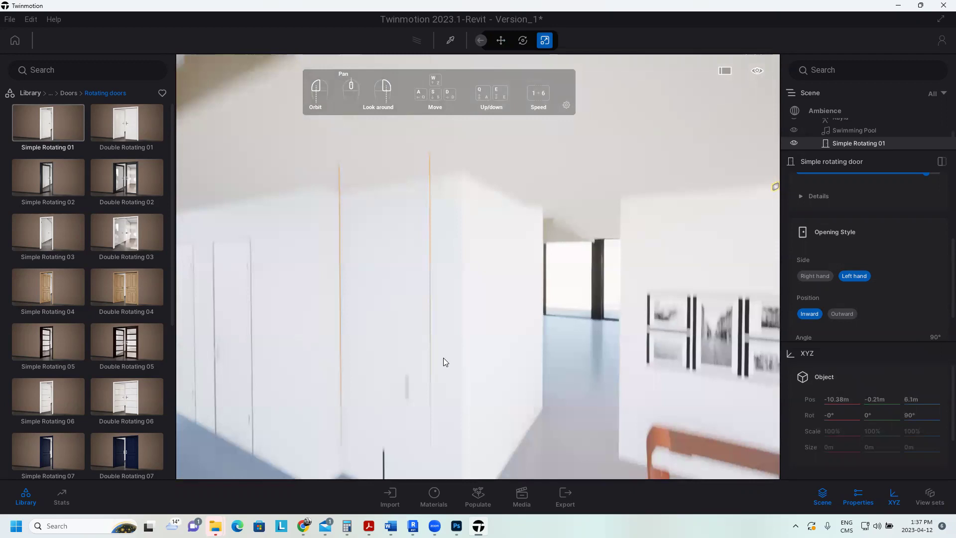
pyautogui.moveTo(443, 358); pyautogui.dragTo(376, 268)
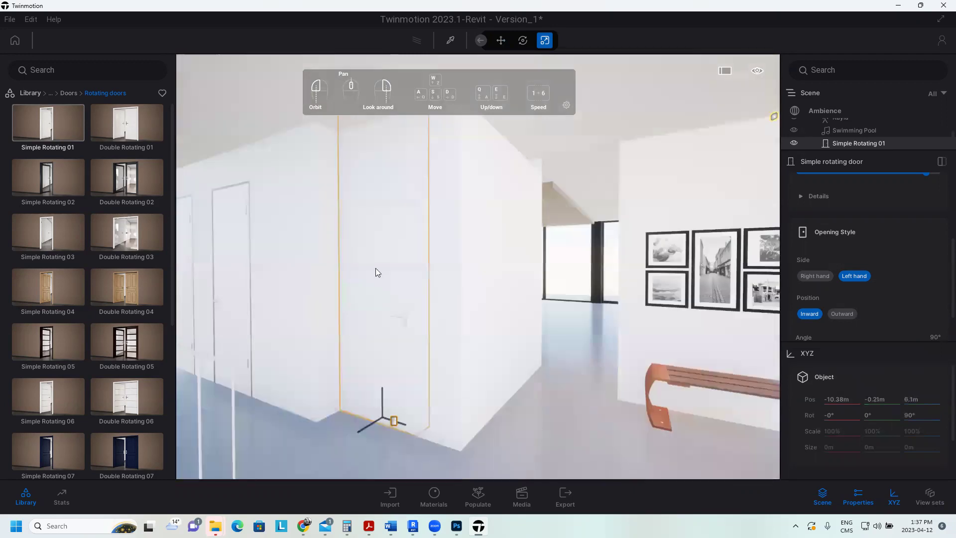
pyautogui.moveTo(377, 272); pyautogui.dragTo(381, 287)
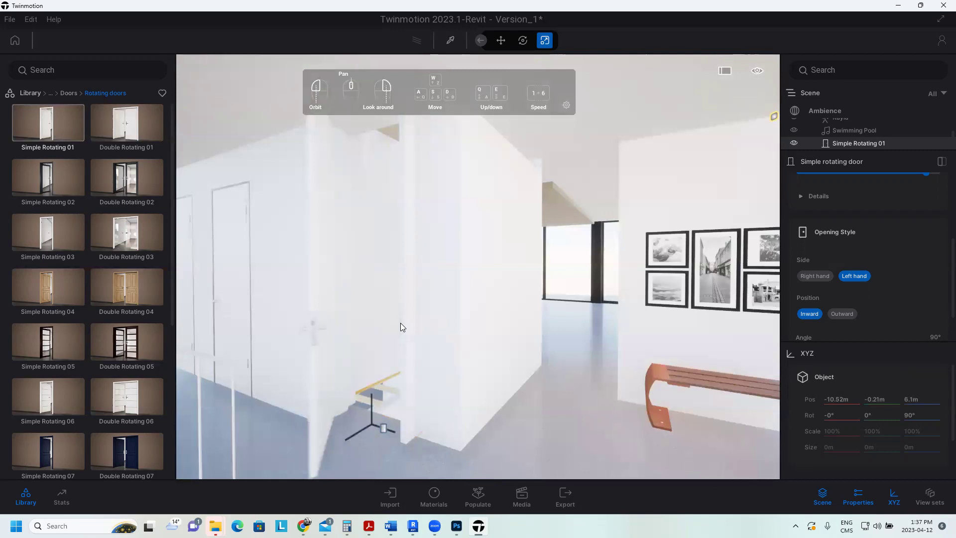
pyautogui.moveTo(401, 326); pyautogui.dragTo(474, 344)
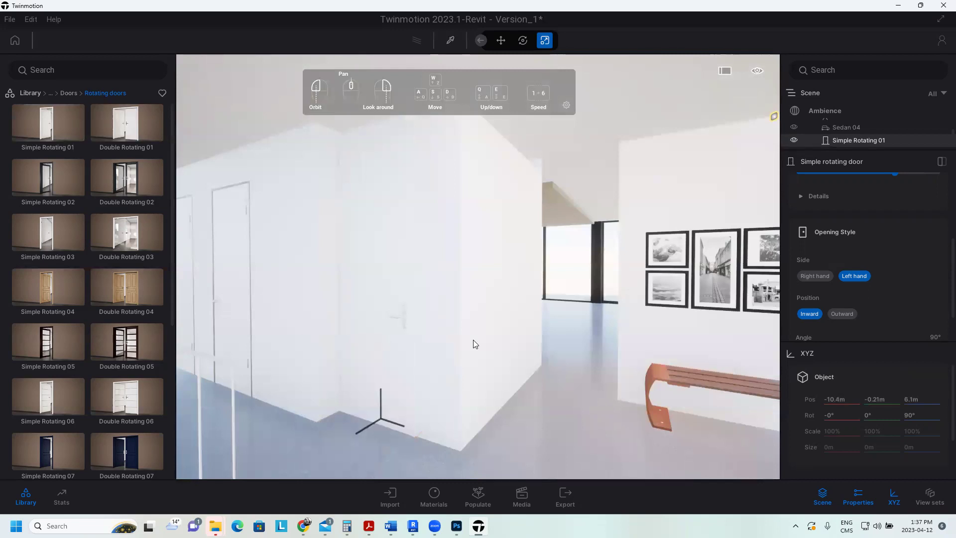
pyautogui.press('space')
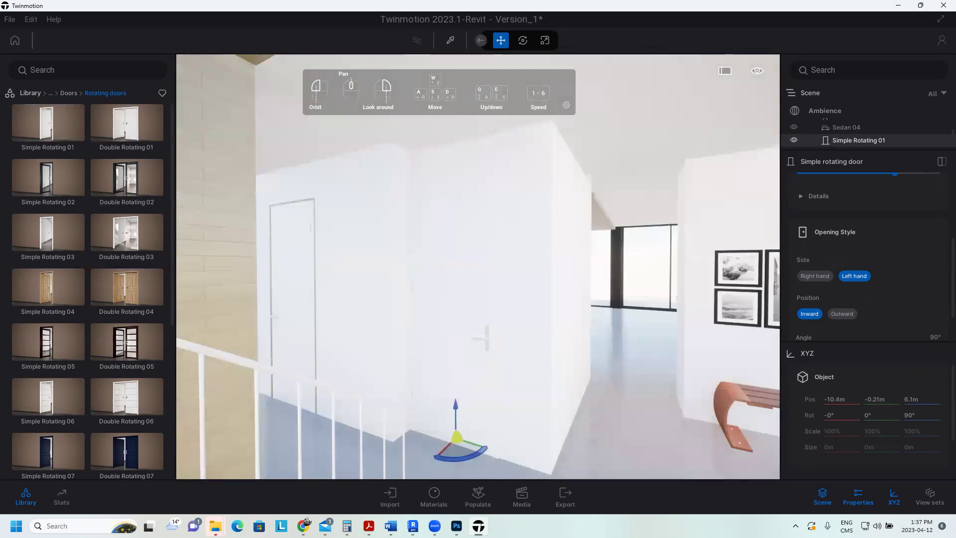
pyautogui.moveTo(395, 317); pyautogui.dragTo(395, 317)
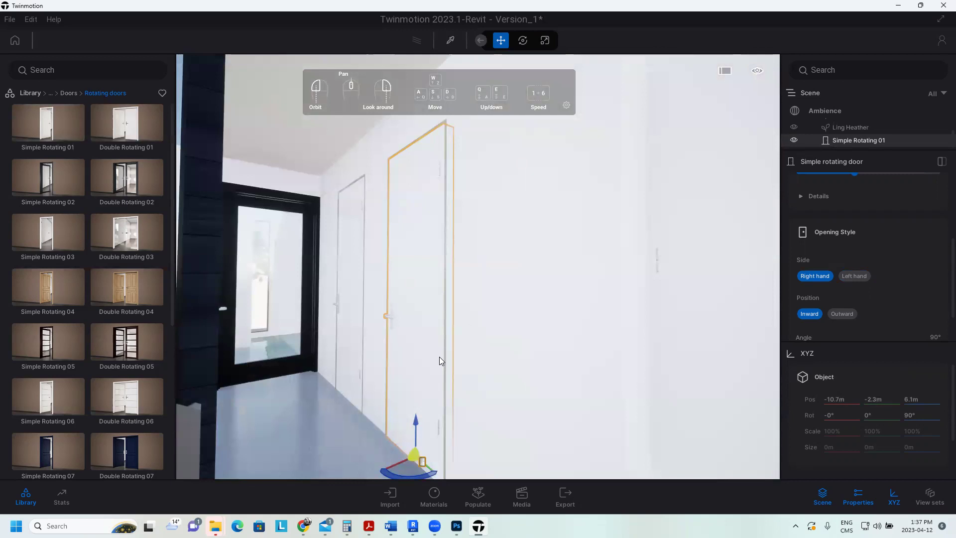
# Reselect the rotating door and set its behaviour to Trigger.
pyautogui.click(439, 357)
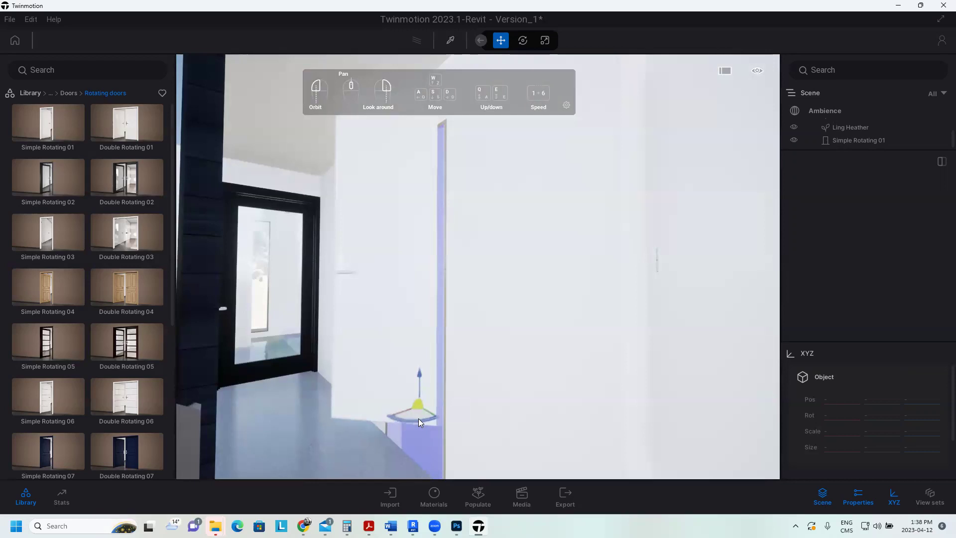
pyautogui.click(418, 418)
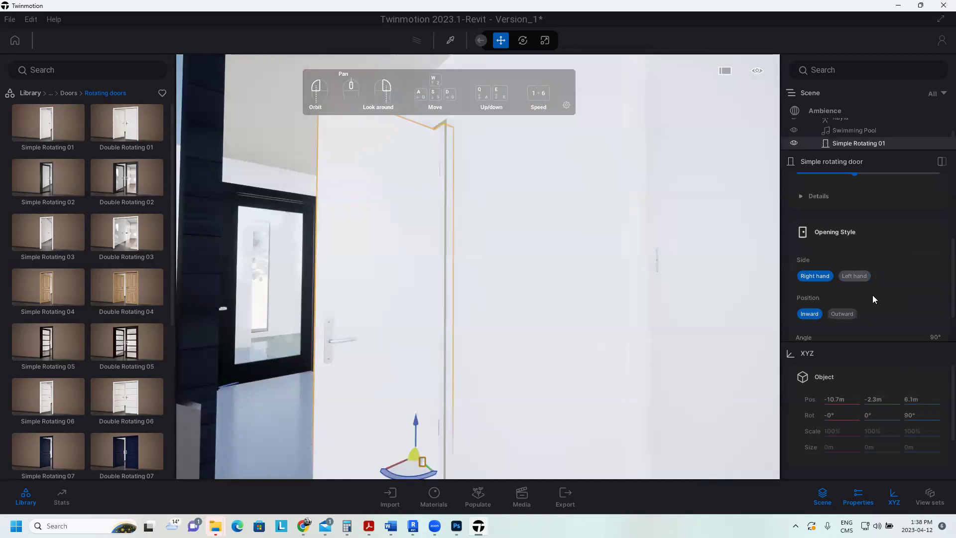
pyautogui.scroll(-2, 872, 299)
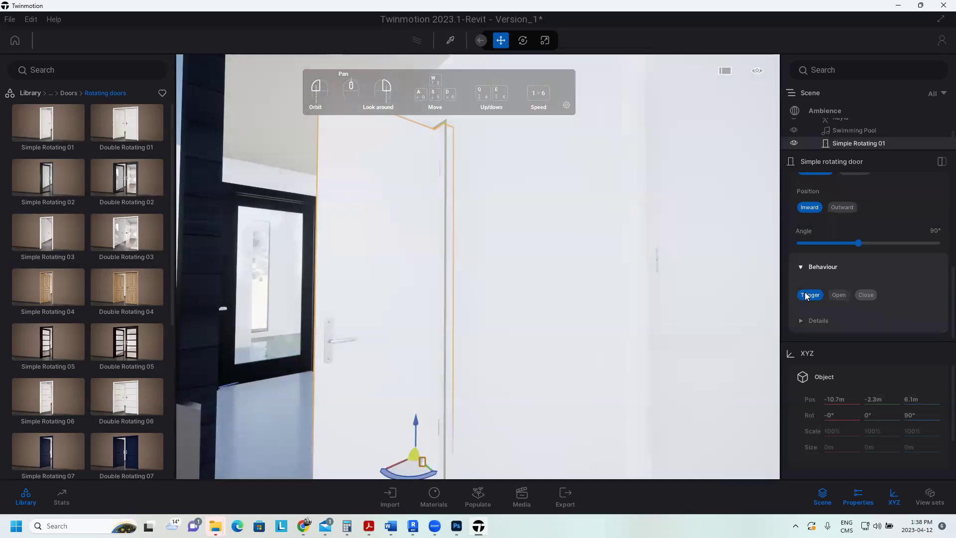
pyautogui.click(808, 295)
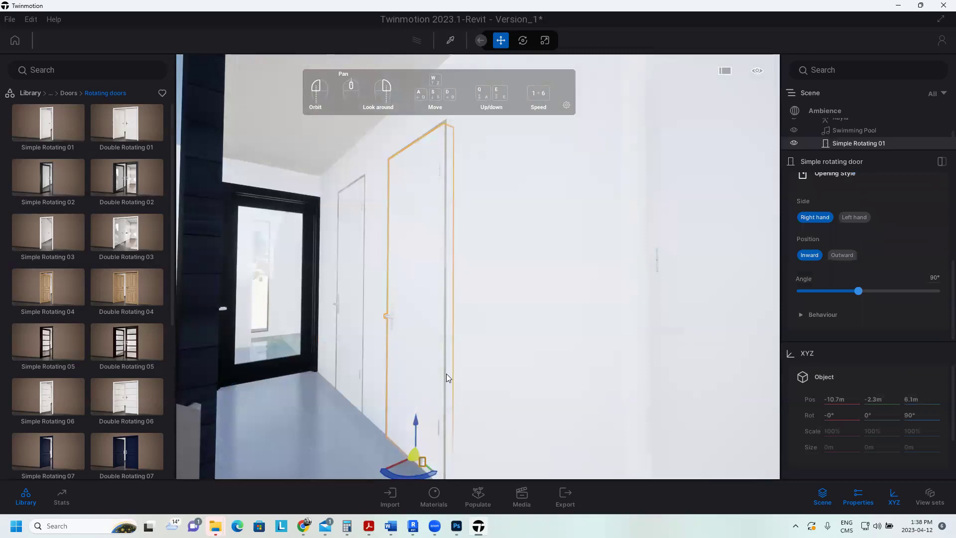
pyautogui.click(446, 373)
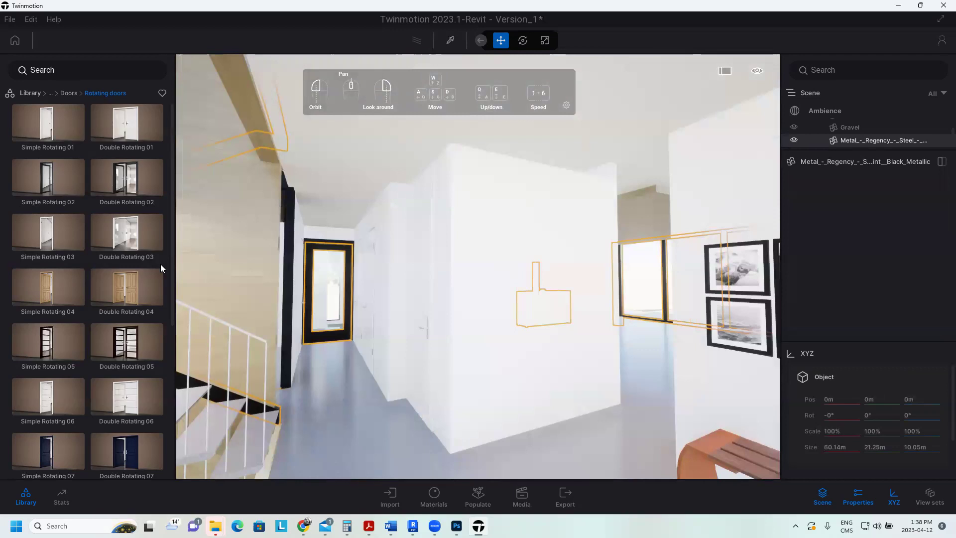
# Drag the Ambience time of day back to 05:51 for warm dusk light.
pyautogui.press('BackSpace')
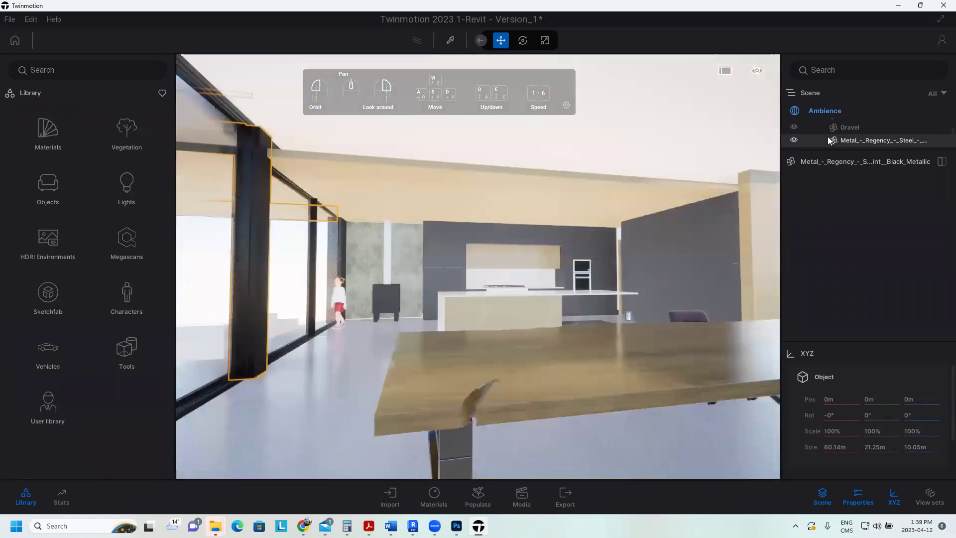
pyautogui.click(826, 110)
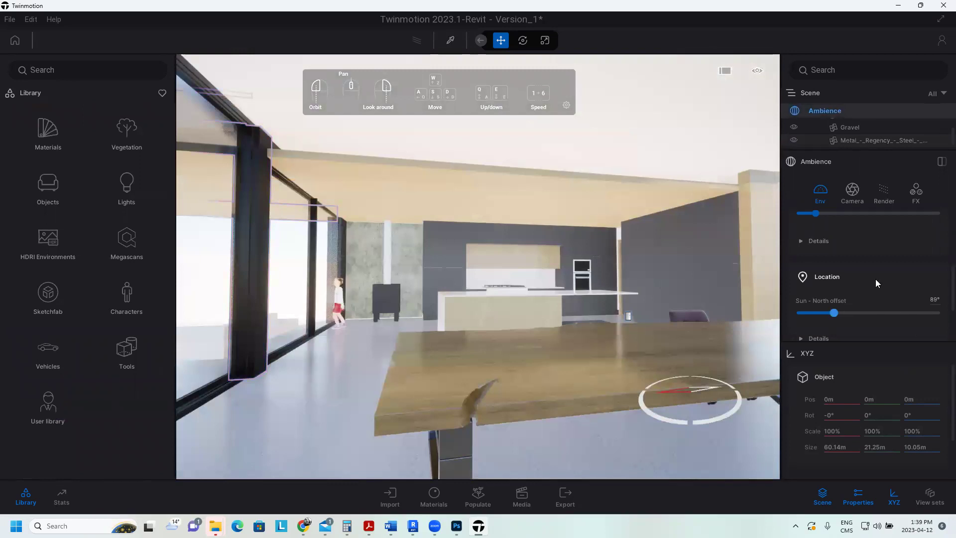
pyautogui.scroll(-1, 875, 279)
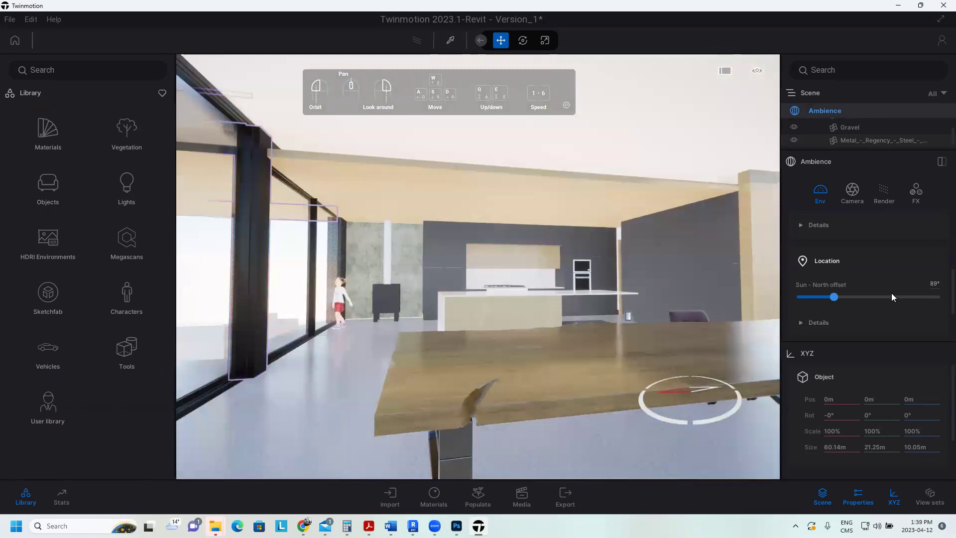
pyautogui.scroll(3, 891, 295)
pyautogui.moveTo(862, 230); pyautogui.dragTo(835, 231)
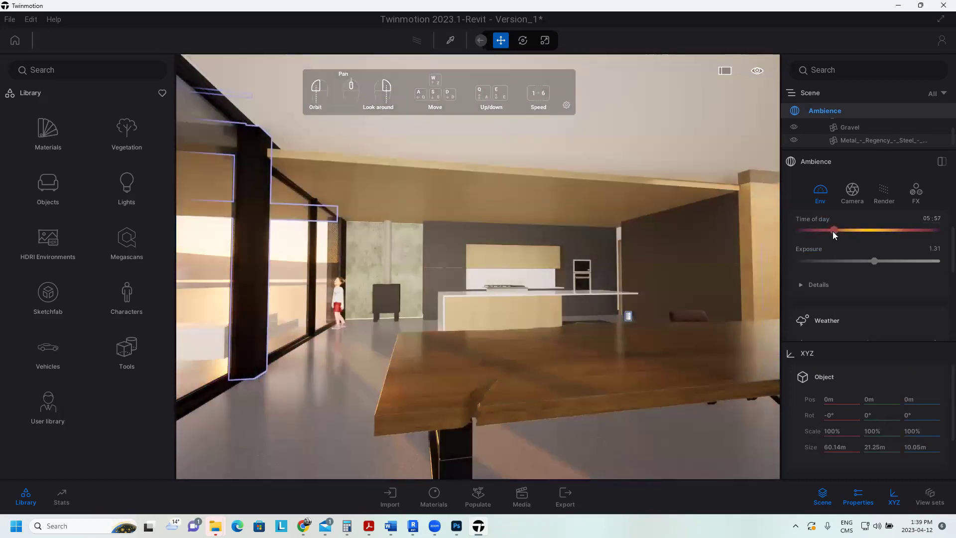
pyautogui.click(832, 231)
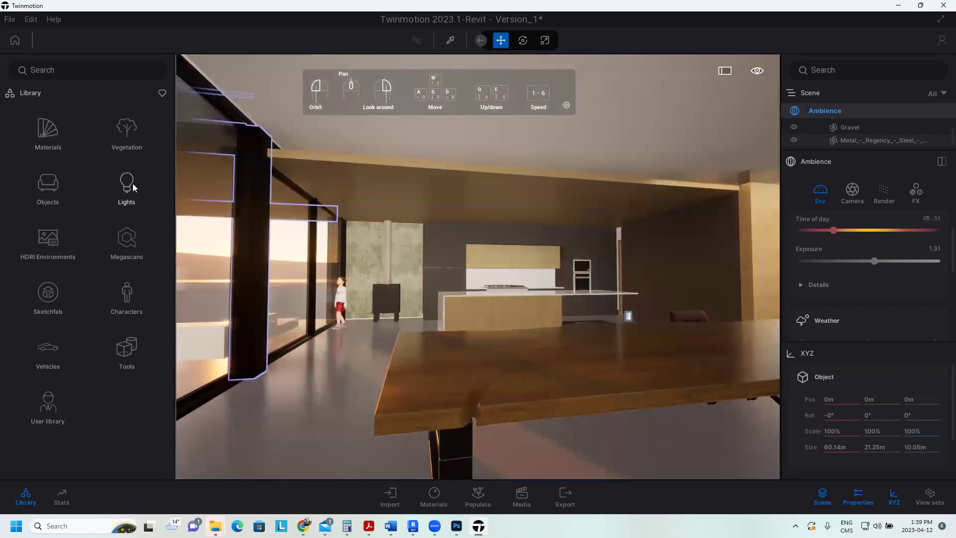
# Drop the Neon light preset from the Lights library onto the kitchen ceiling.
pyautogui.click(130, 185)
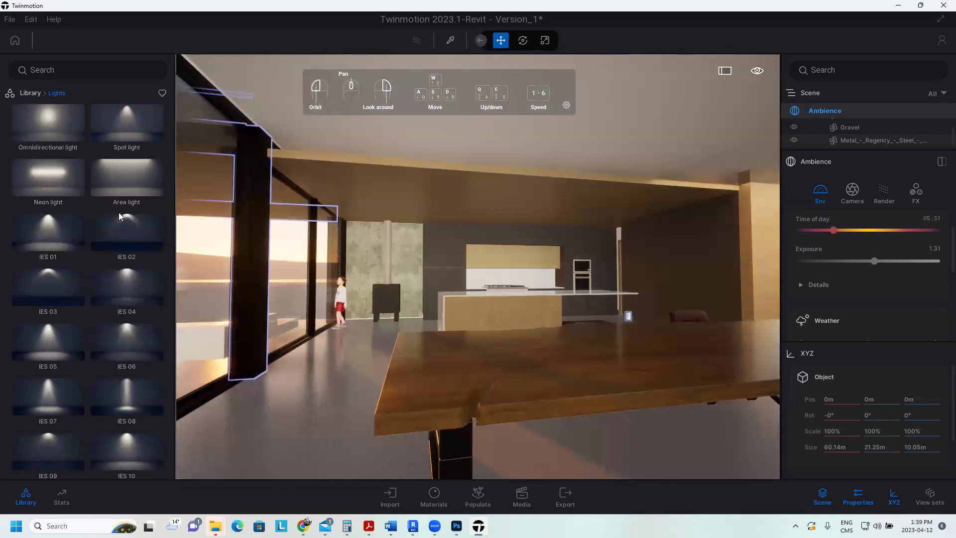
pyautogui.scroll(-5, 119, 212)
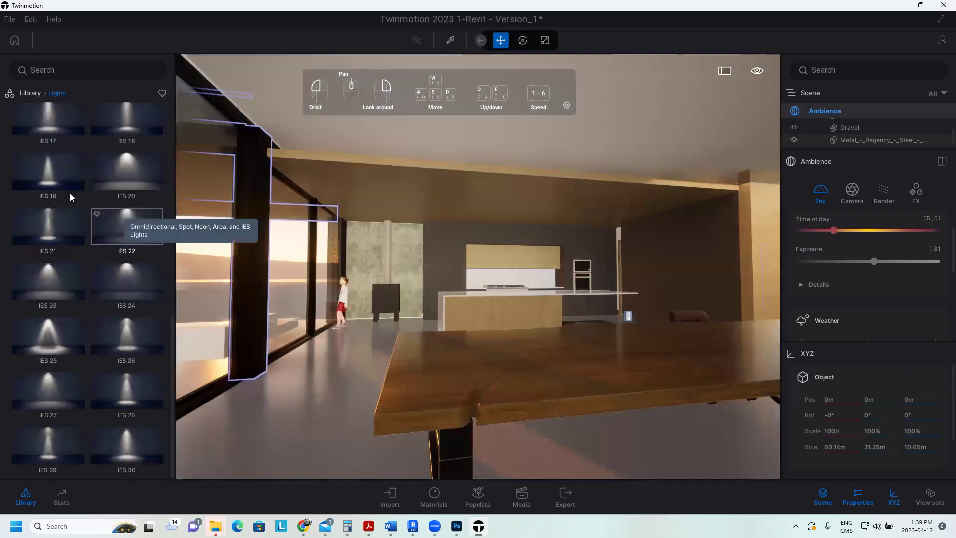
pyautogui.scroll(5, 70, 195)
pyautogui.moveTo(71, 192); pyautogui.dragTo(236, 171)
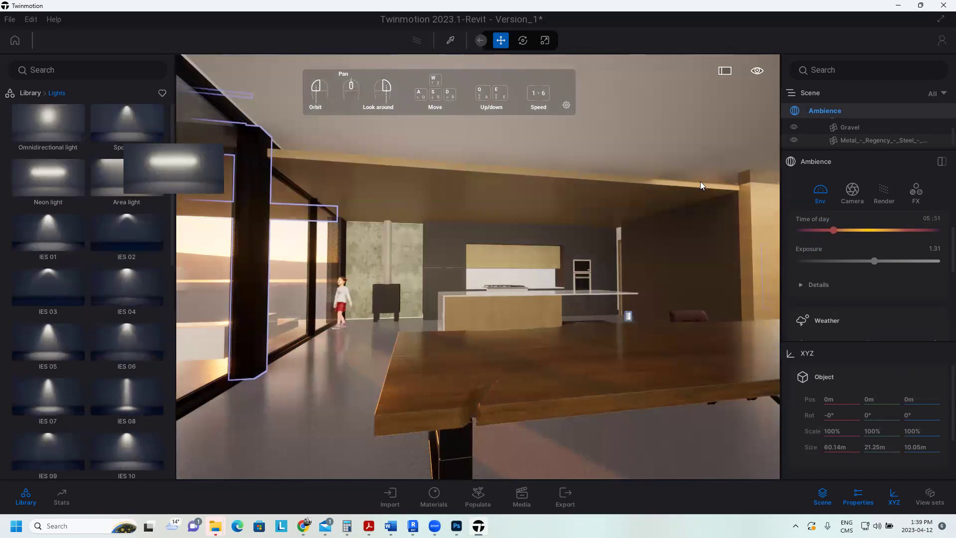
pyautogui.moveTo(700, 183); pyautogui.dragTo(693, 177)
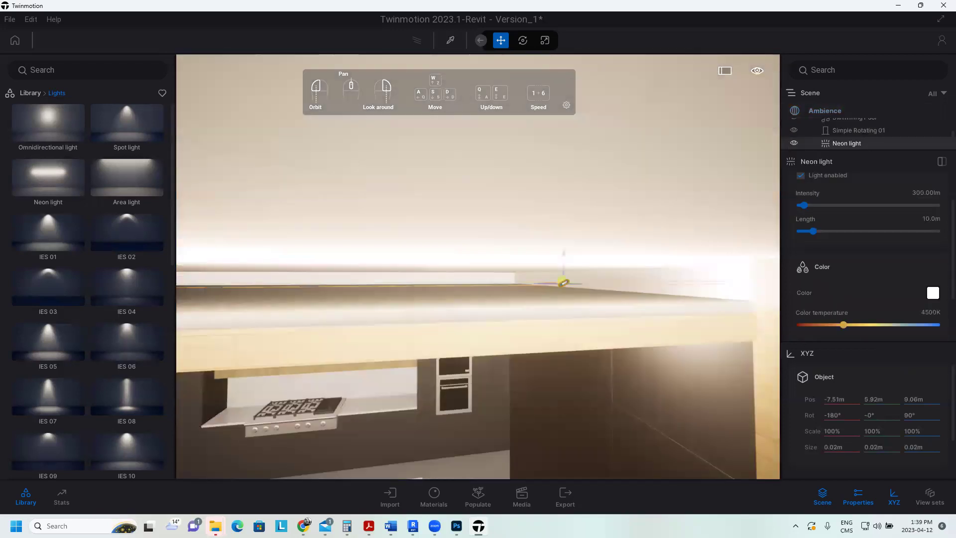
# Orbit under the kitchen cabinet and lift the neon light to Pos Z 9.16m.
pyautogui.moveTo(439, 423); pyautogui.dragTo(477, 339, button='middle')
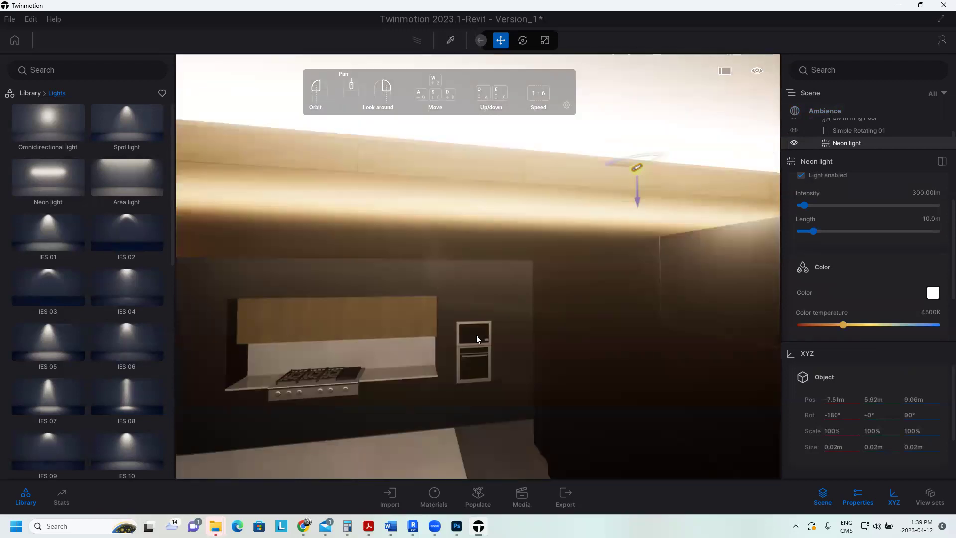
pyautogui.moveTo(477, 334); pyautogui.dragTo(654, 322)
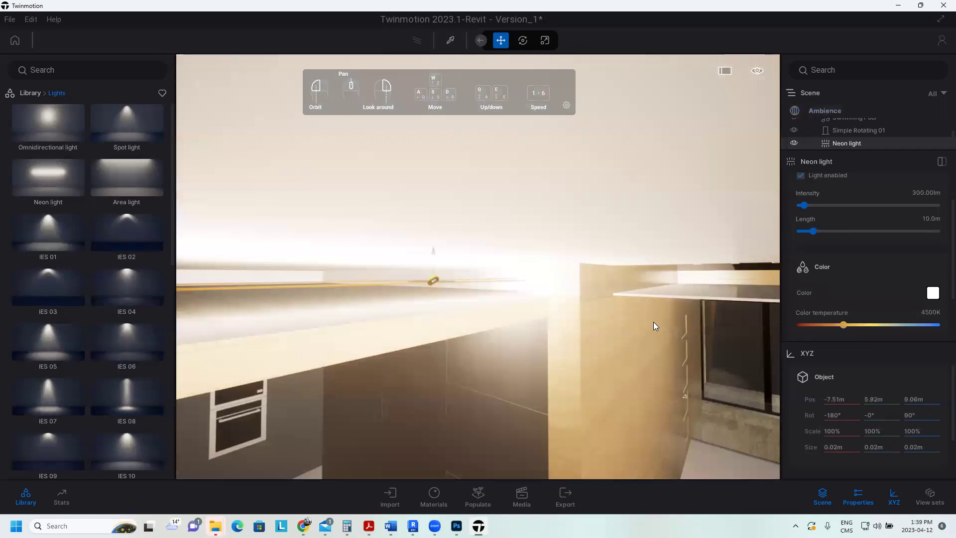
pyautogui.moveTo(654, 322); pyautogui.dragTo(632, 284)
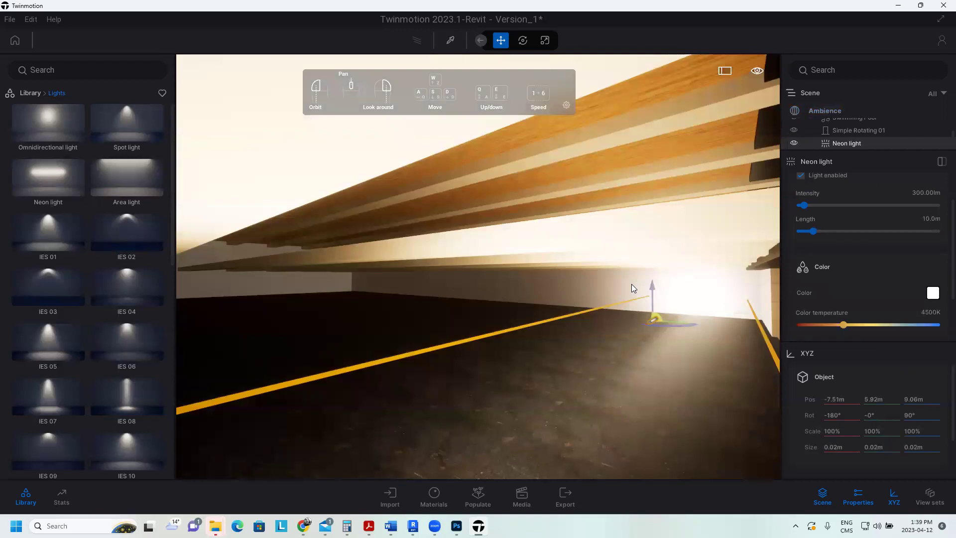
pyautogui.moveTo(632, 287); pyautogui.dragTo(634, 294)
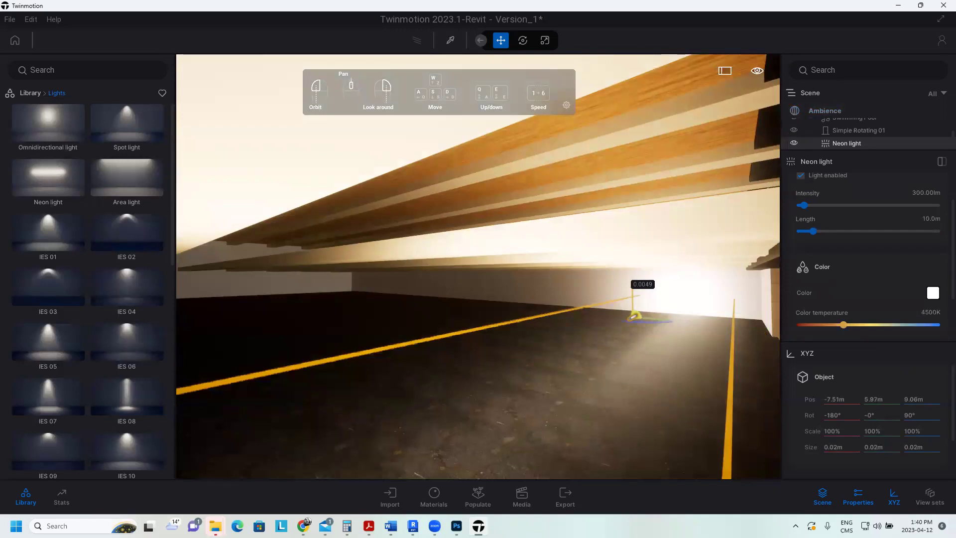
pyautogui.moveTo(633, 317); pyautogui.dragTo(241, 220)
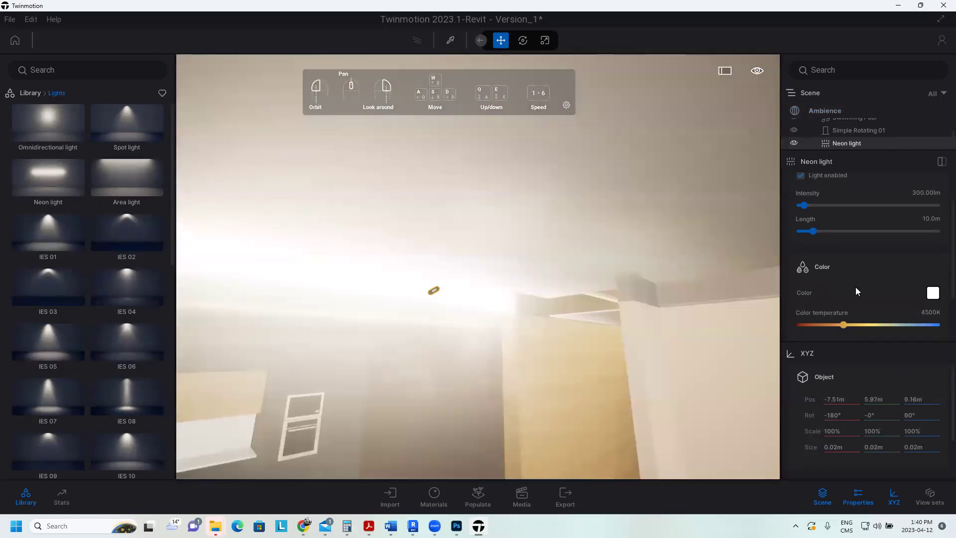
pyautogui.scroll(1, 929, 233)
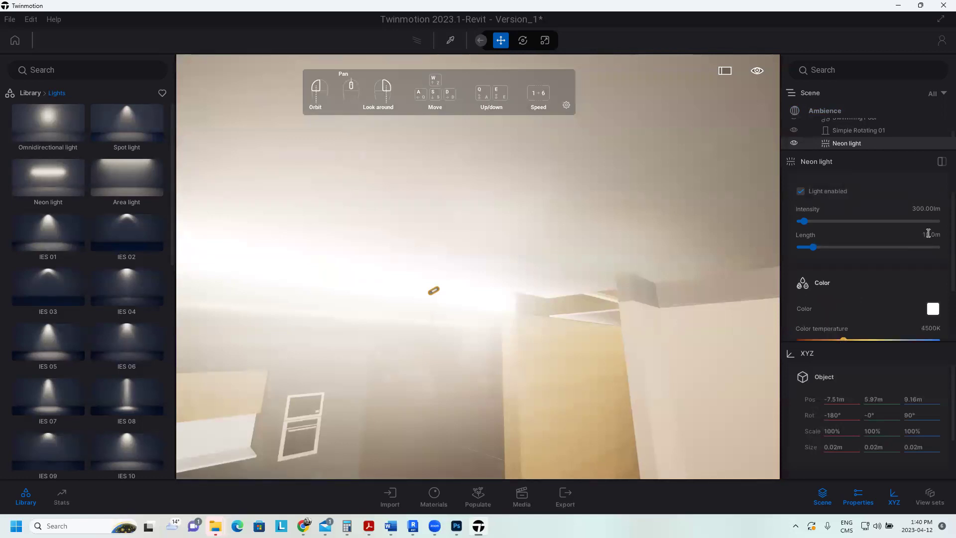
pyautogui.scroll(1, 928, 233)
pyautogui.click(933, 232)
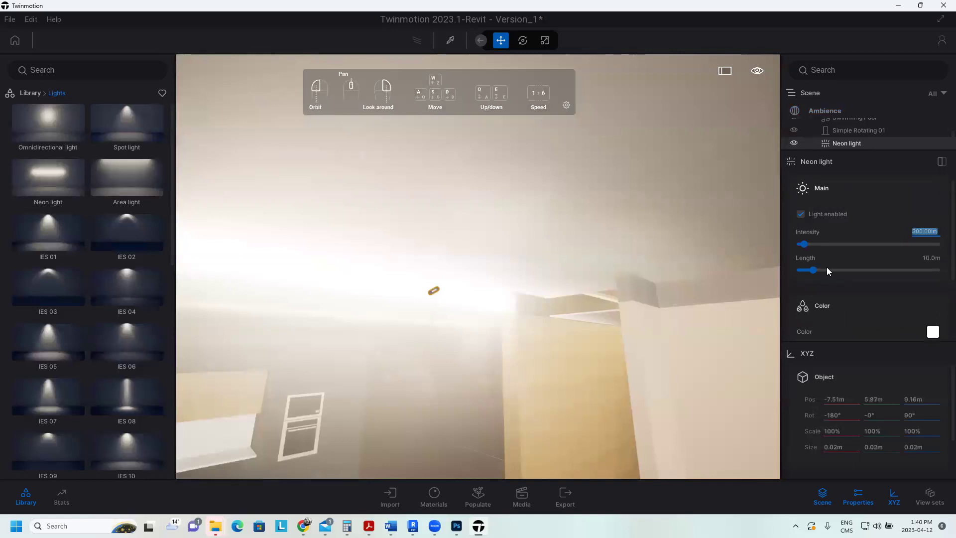
# Set the neon light's intensity to 1 lm and its length to about 8.9m.
pyautogui.write('100')
pyautogui.press('Return')
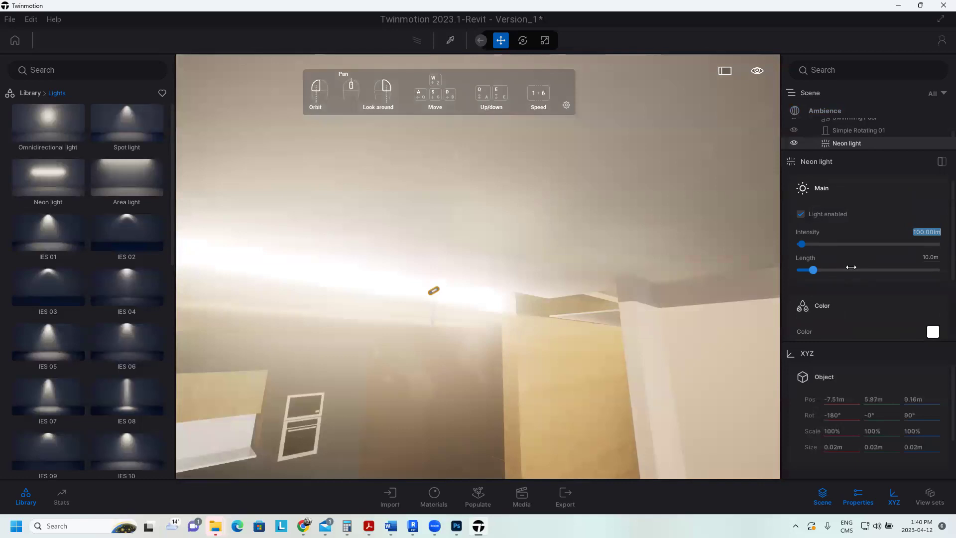
pyautogui.click(851, 270)
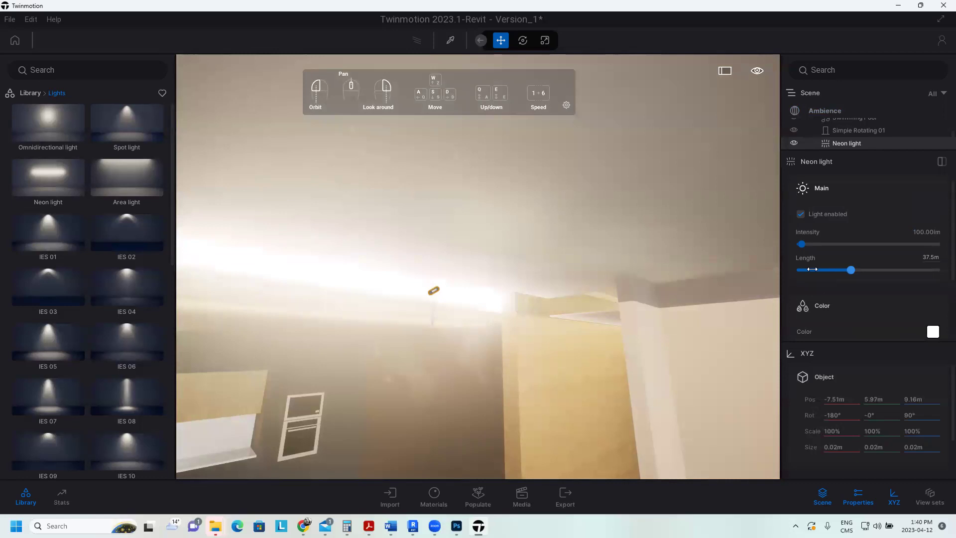
pyautogui.click(813, 269)
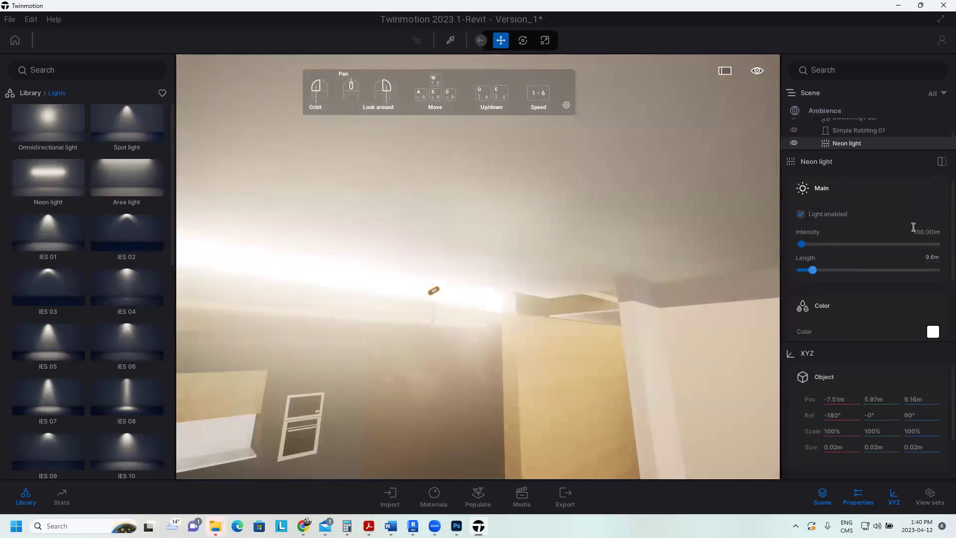
pyautogui.click(913, 227)
pyautogui.hotkey('ctrl', 'a')
pyautogui.write('1')
pyautogui.press('Return')
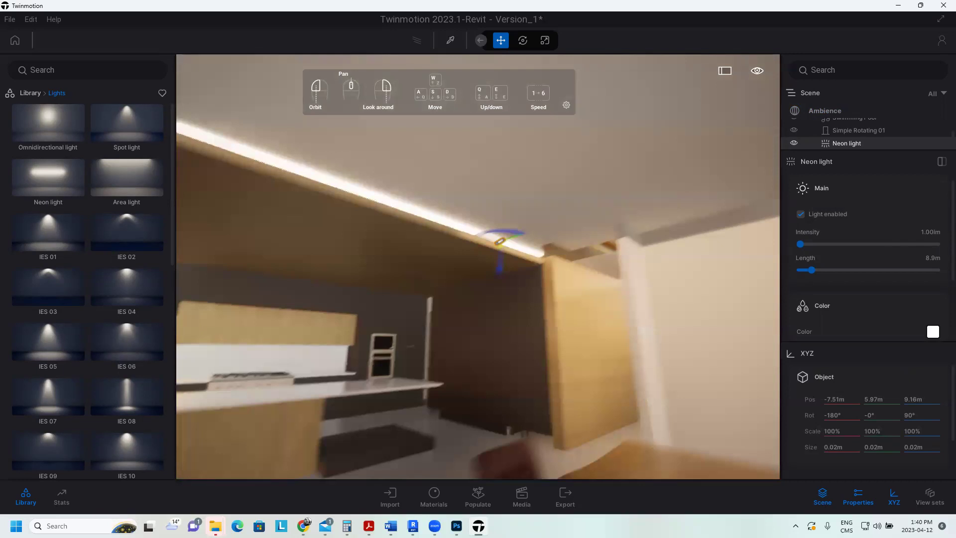
# Slide the neon light along the kitchen ceiling on its X axis.
pyautogui.moveTo(548, 225); pyautogui.dragTo(612, 198)
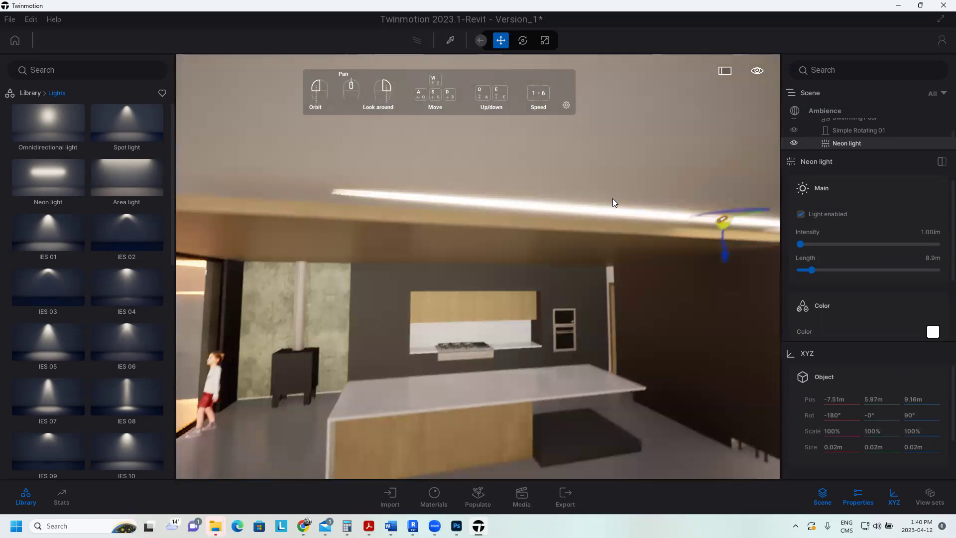
pyautogui.scroll(-3, 613, 199)
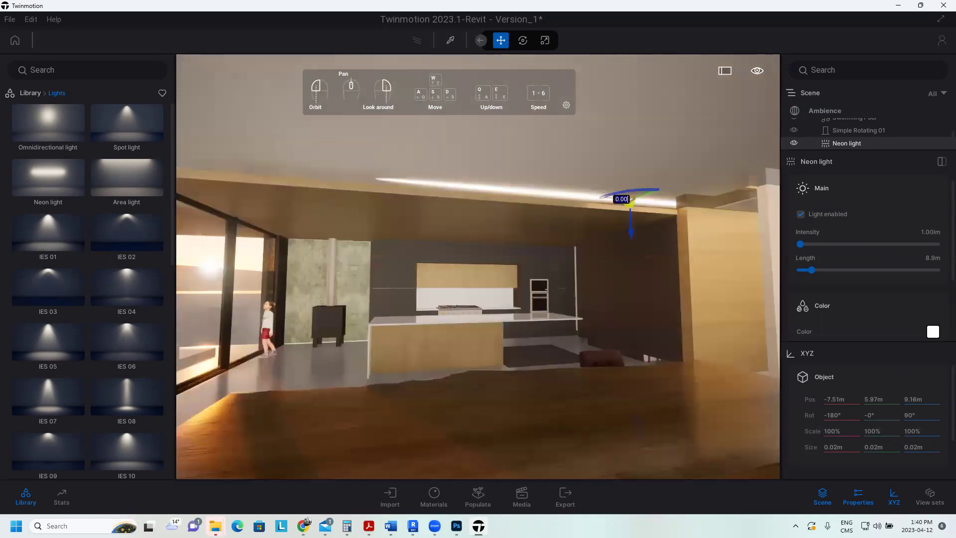
pyautogui.moveTo(629, 199); pyautogui.dragTo(537, 199)
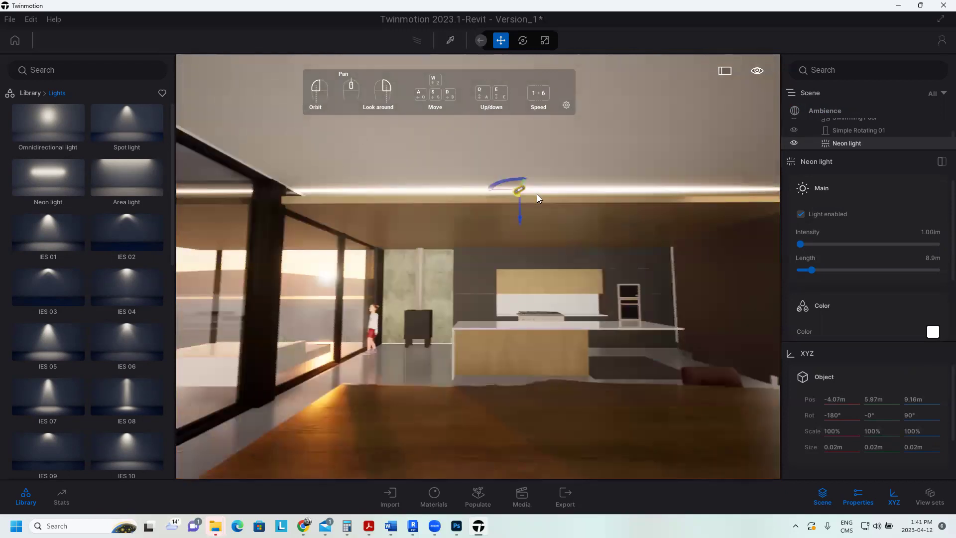
pyautogui.press('a')
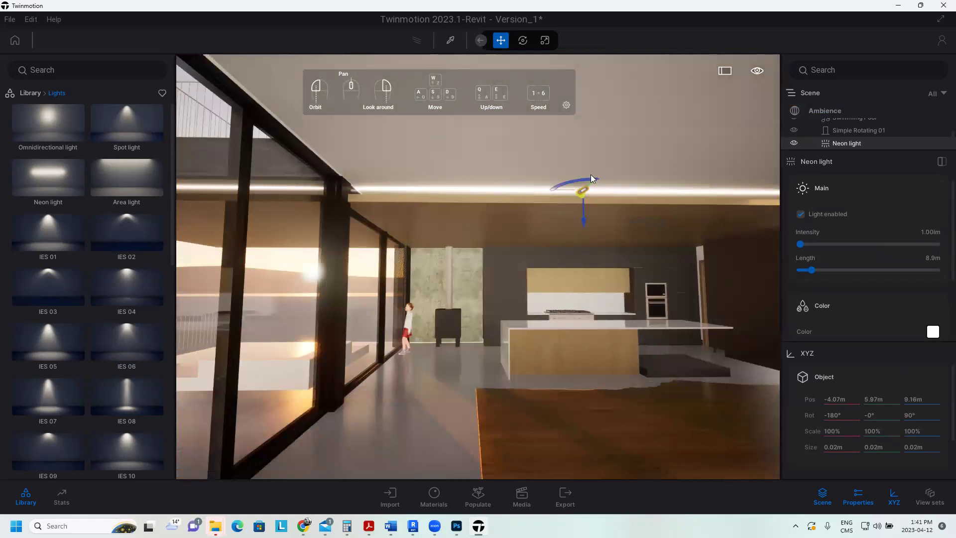
pyautogui.press('s')
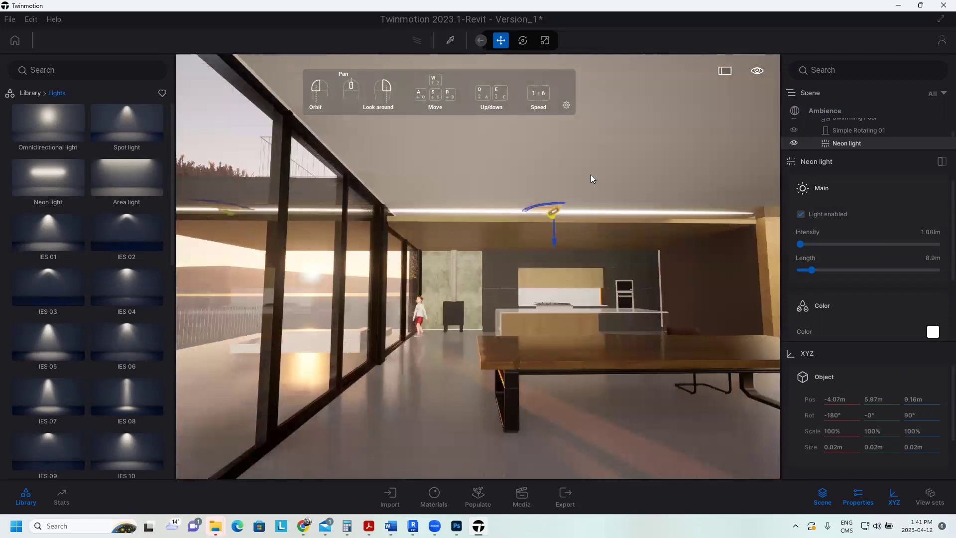
pyautogui.press('w')
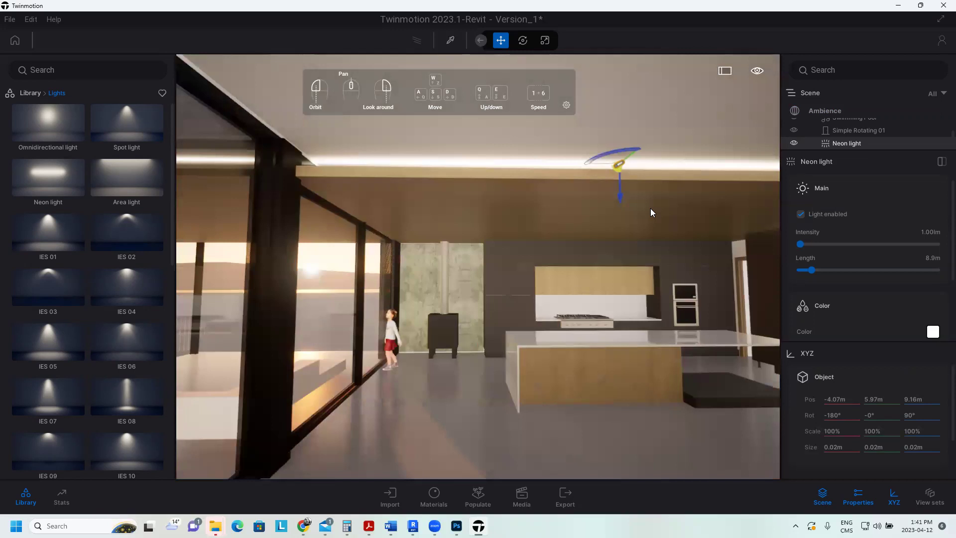
pyautogui.hotkey('ctrl', 'z')
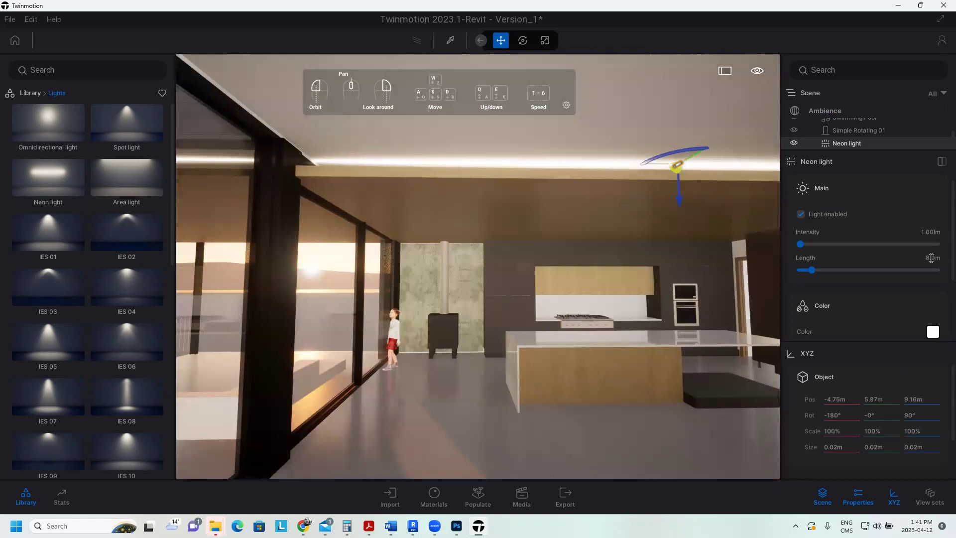
pyautogui.press('s')
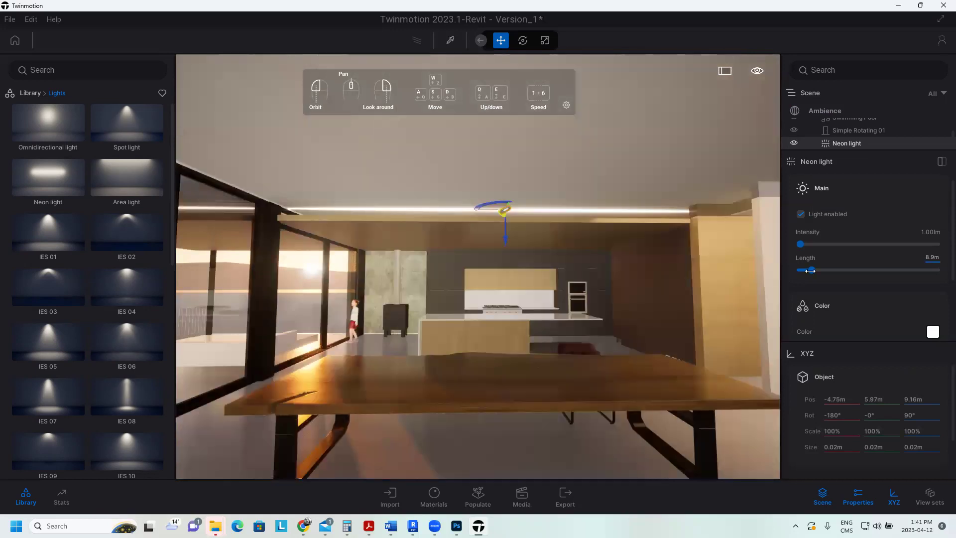
# Shorten the neon light to 8.5m, lower it slightly, and raise its intensity to 2 lm.
pyautogui.moveTo(810, 271); pyautogui.dragTo(809, 271)
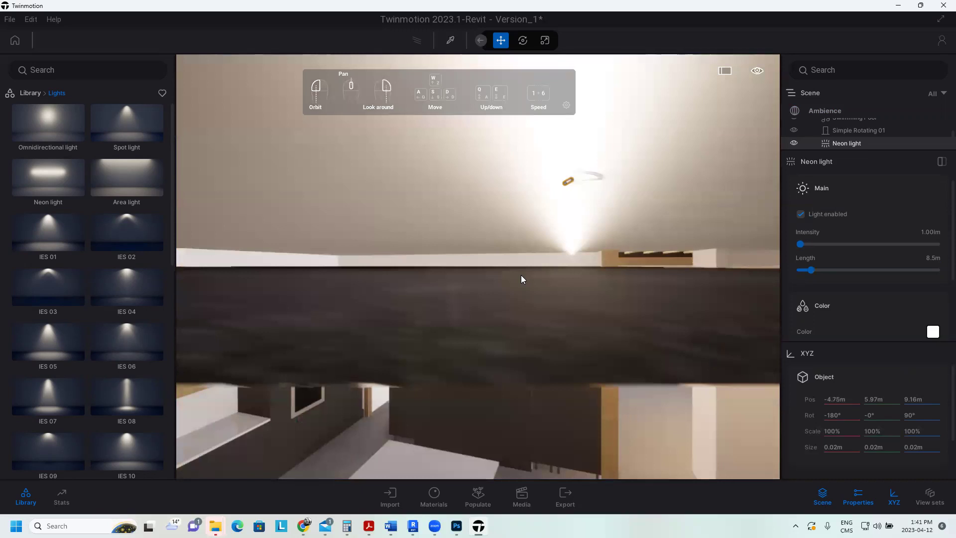
pyautogui.moveTo(521, 275); pyautogui.dragTo(518, 277)
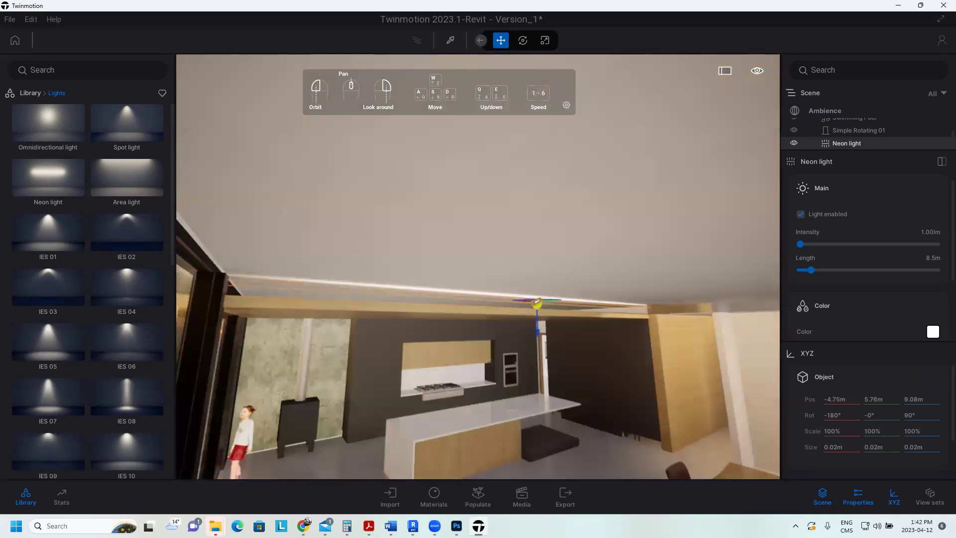
pyautogui.moveTo(552, 239); pyautogui.dragTo(552, 273)
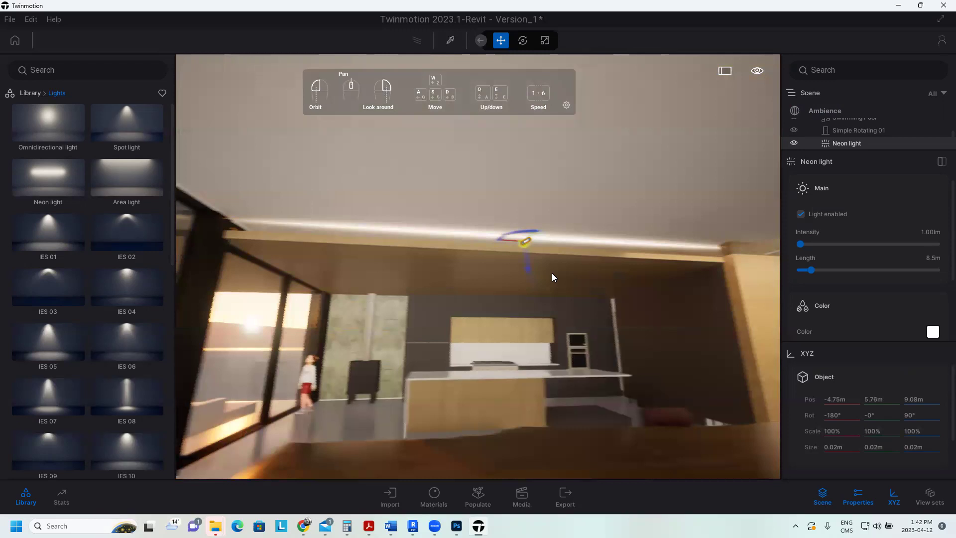
pyautogui.click(919, 236)
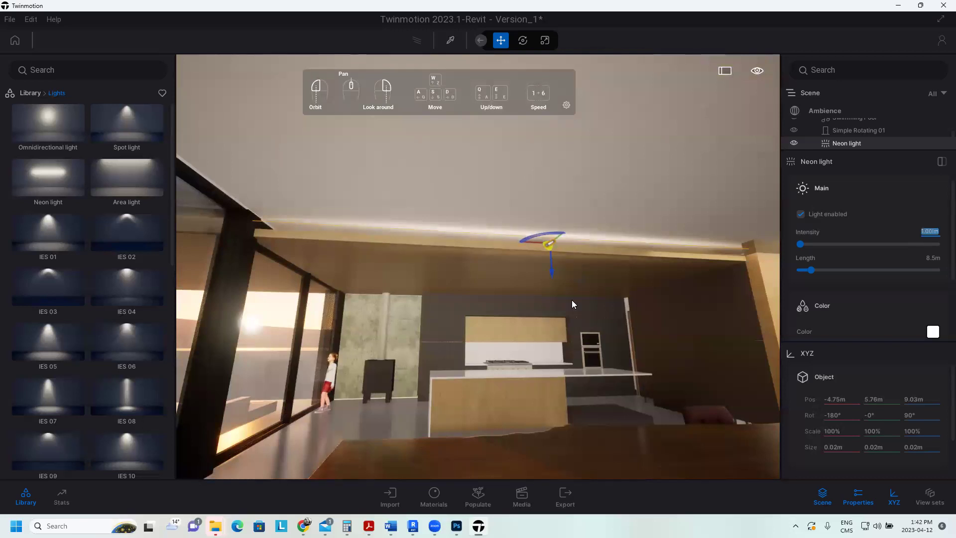
pyautogui.write('2')
pyautogui.press('Return')
pyautogui.scroll(-3, 563, 291)
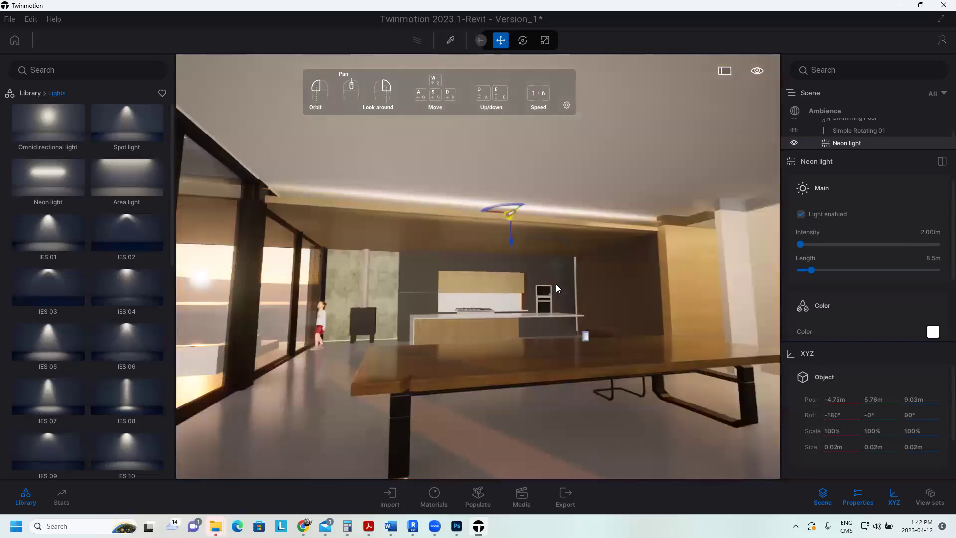
pyautogui.moveTo(556, 284); pyautogui.dragTo(423, 284)
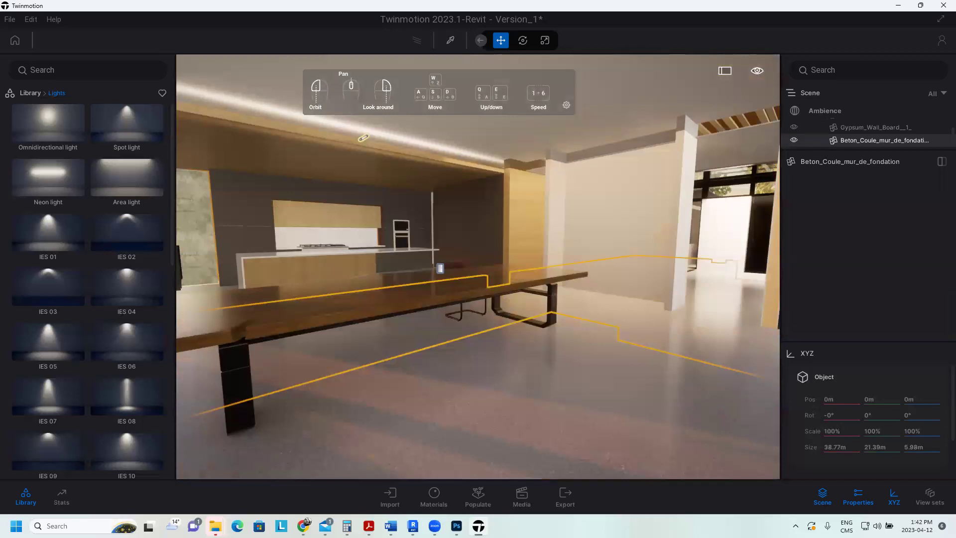
# Turn the view into the picture-wall hallway and drop an IES 07 light into it.
pyautogui.moveTo(440, 268); pyautogui.dragTo(608, 349)
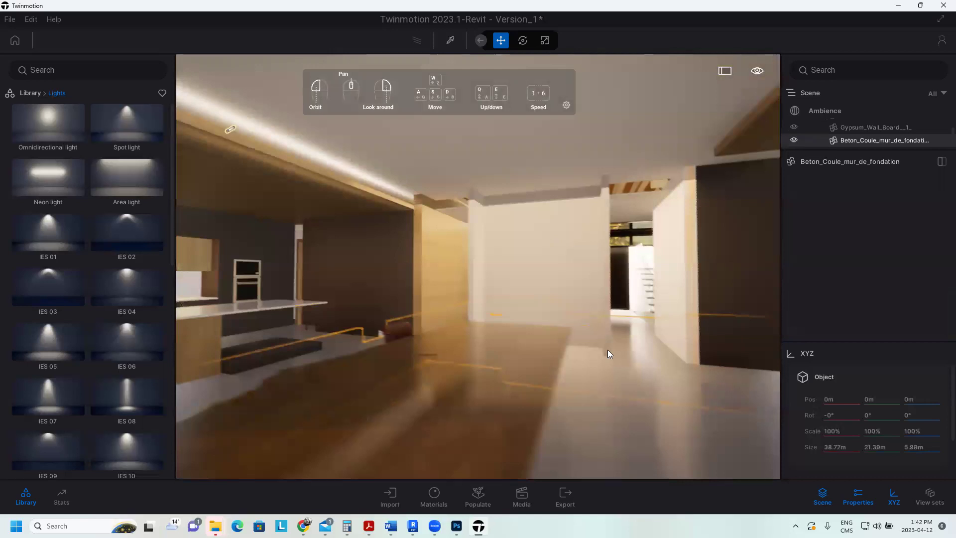
pyautogui.moveTo(608, 350); pyautogui.dragTo(498, 350)
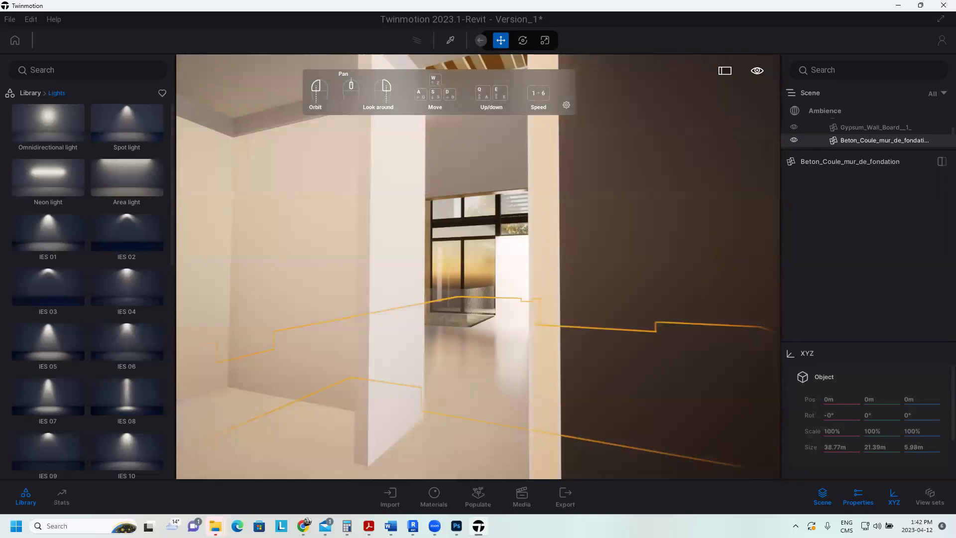
pyautogui.moveTo(498, 350); pyautogui.dragTo(479, 356)
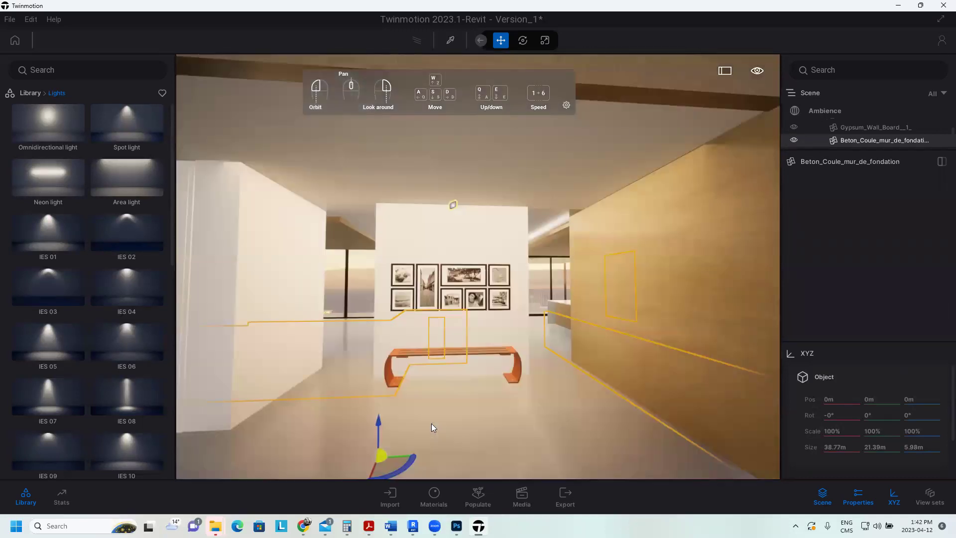
pyautogui.moveTo(431, 427); pyautogui.dragTo(379, 402)
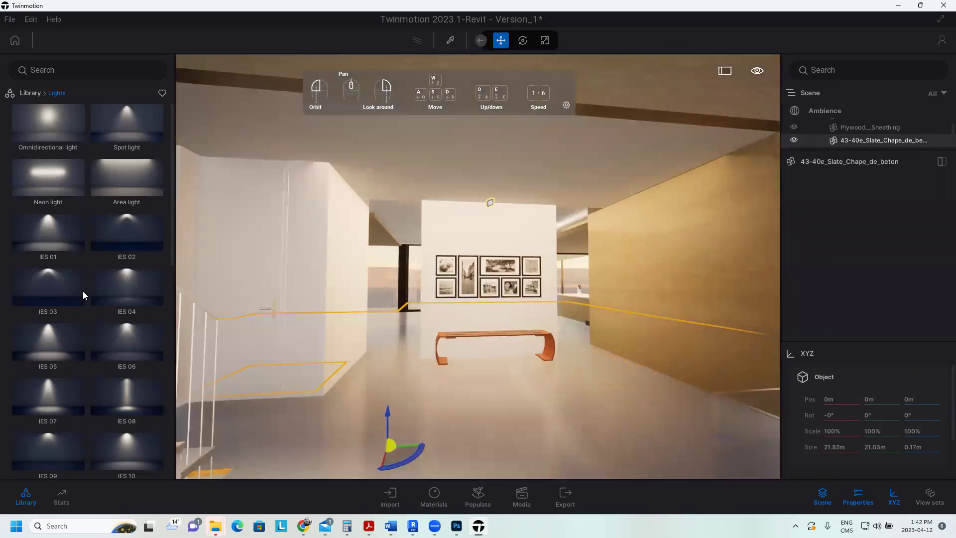
pyautogui.moveTo(47, 386); pyautogui.dragTo(403, 307)
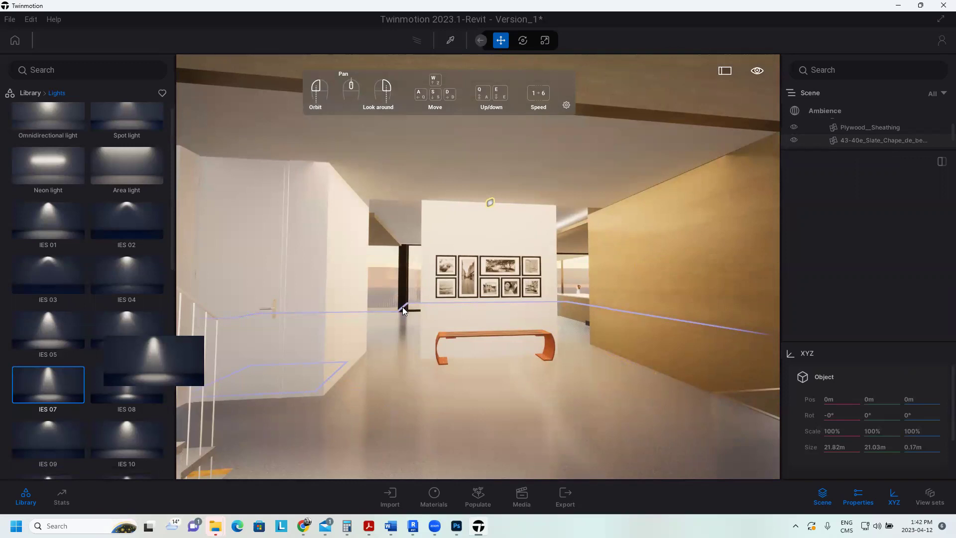
# Place the IES 07 light near the right wall and set its intensity to 25 lm.
pyautogui.moveTo(605, 179); pyautogui.dragTo(609, 180)
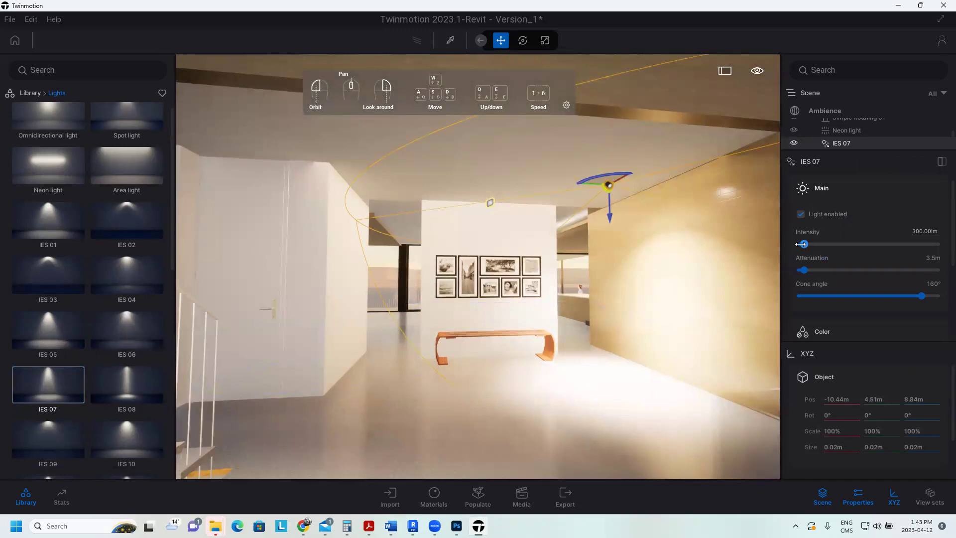
pyautogui.moveTo(802, 244); pyautogui.dragTo(798, 244)
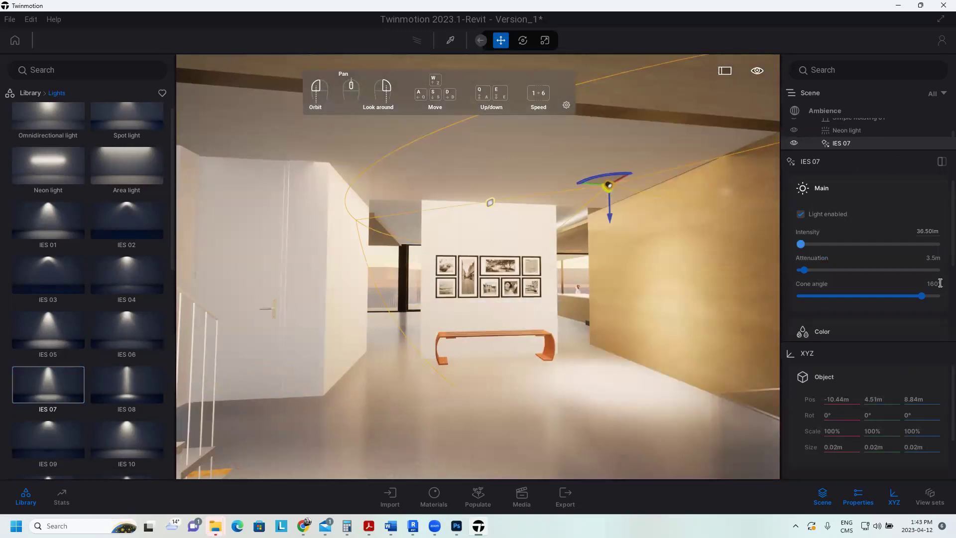
pyautogui.click(939, 283)
pyautogui.write('25')
pyautogui.press('Return')
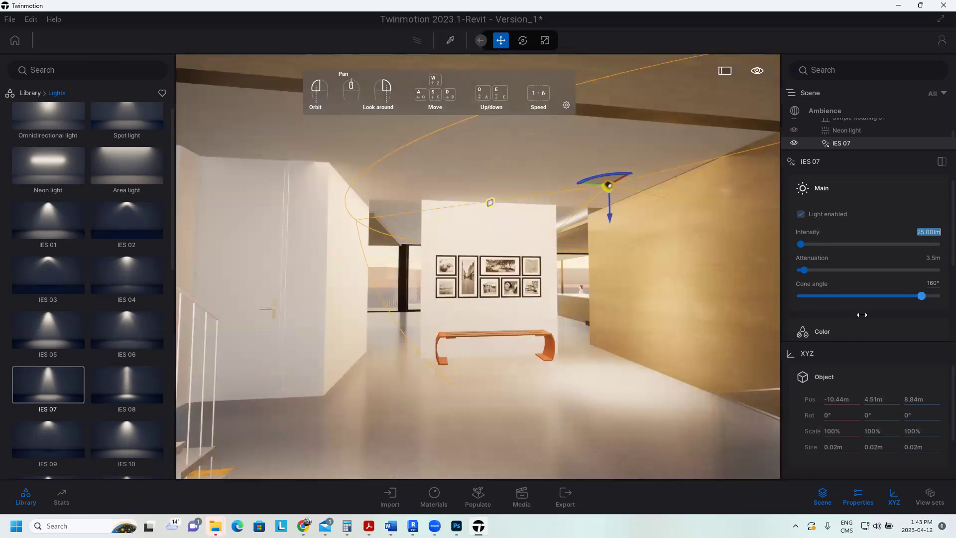
# Set the light's cone angle to 118° and its attenuation to 4.1 m.
pyautogui.click(862, 315)
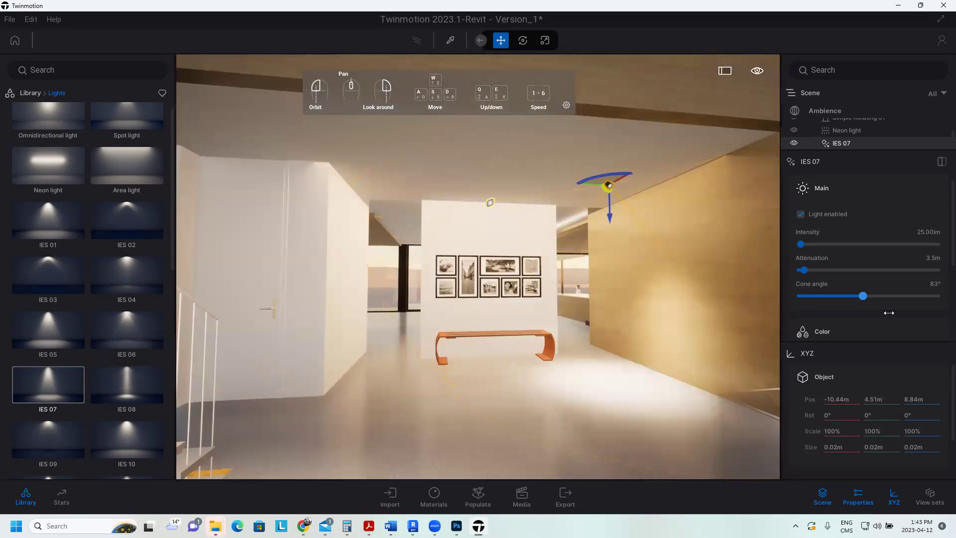
pyautogui.click(889, 313)
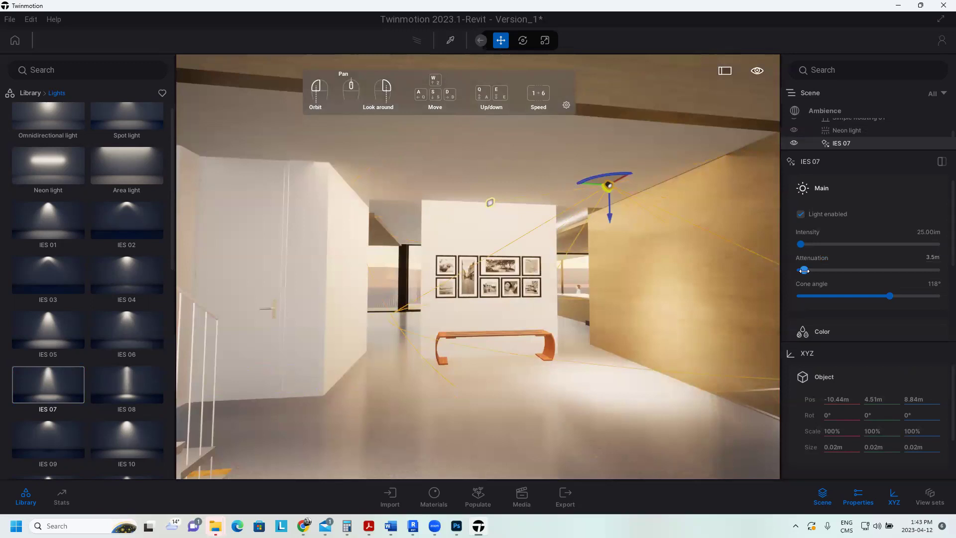
pyautogui.click(804, 270)
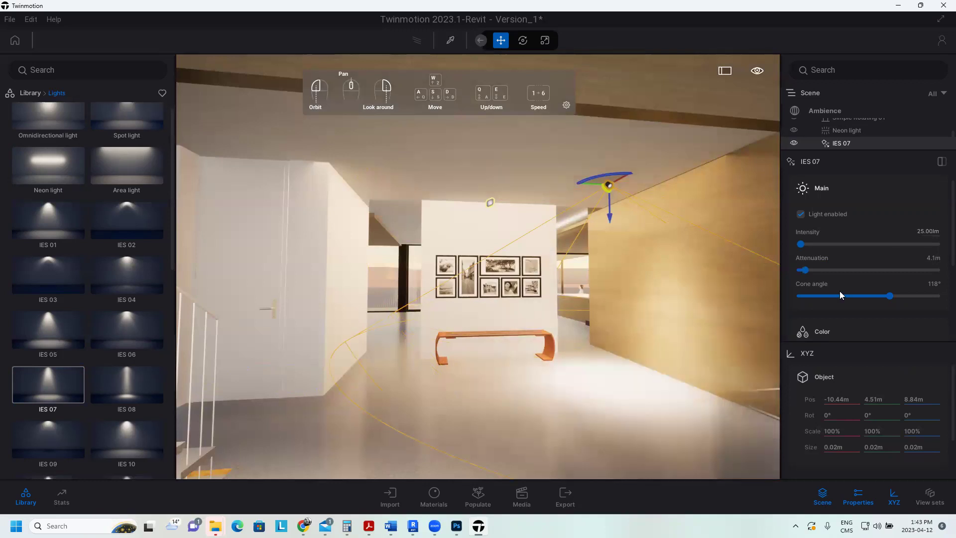
pyautogui.scroll(-2, 840, 291)
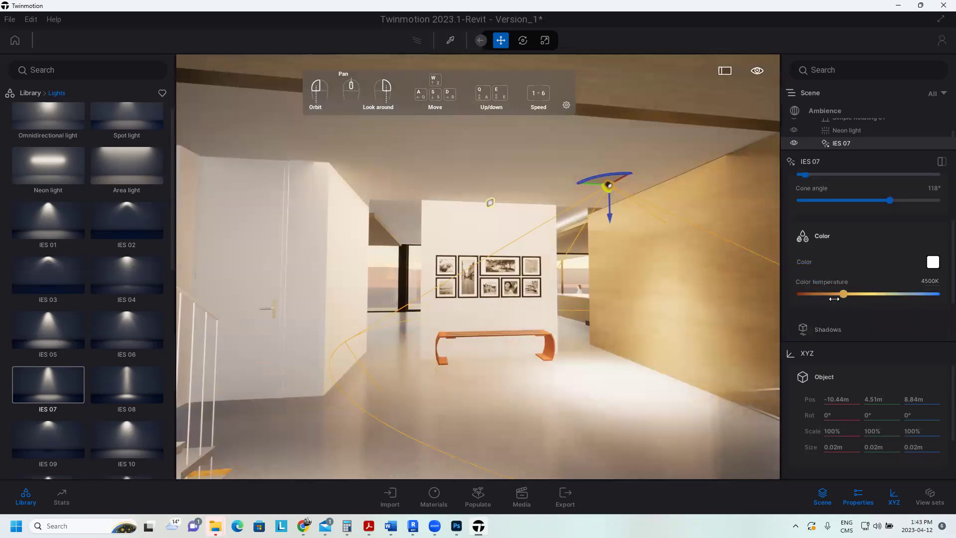
# Warm the IES 07 light to about 3810K and enable its shadows.
pyautogui.click(835, 299)
pyautogui.scroll(-2, 812, 266)
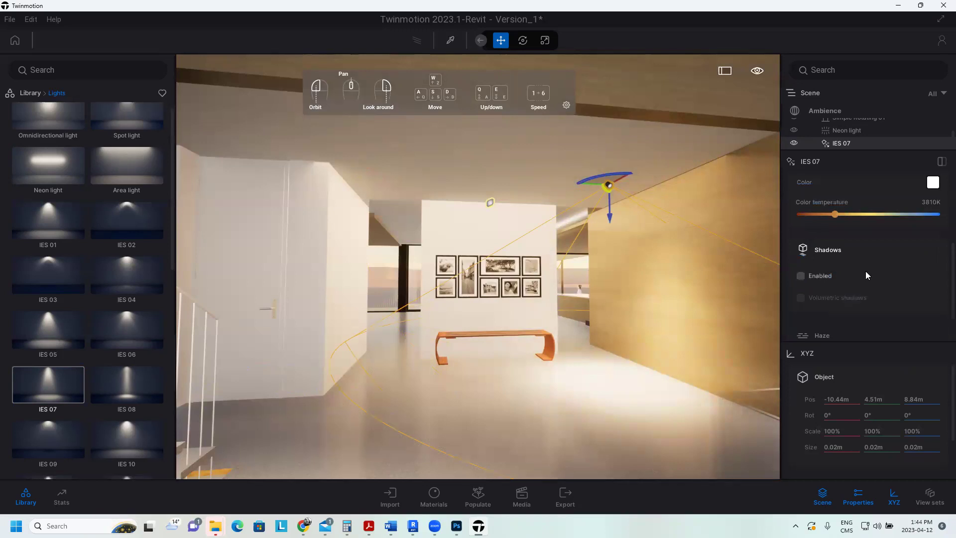
pyautogui.click(801, 275)
# Scroll through the remaining light properties, then select the cedar-clad wood wall.
pyautogui.scroll(-1, 802, 249)
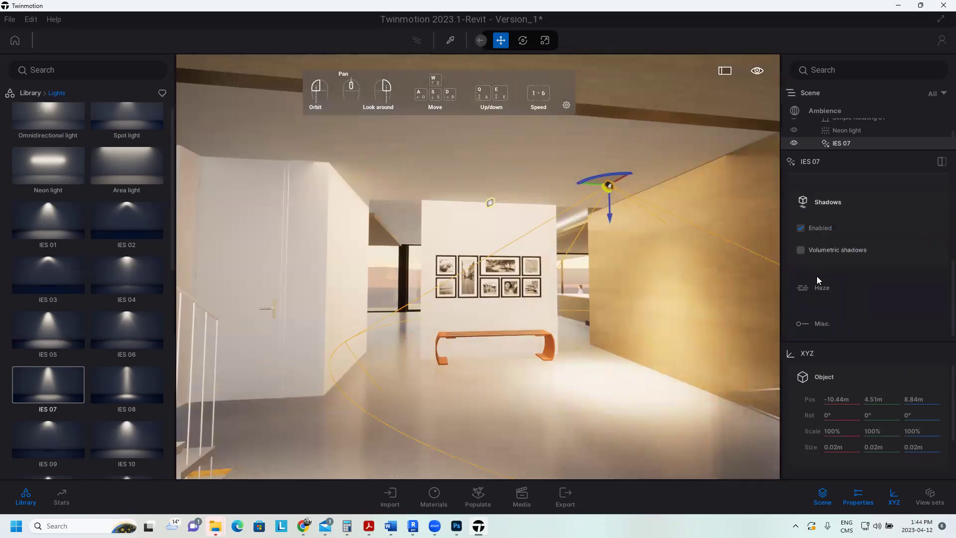
pyautogui.scroll(-1, 818, 277)
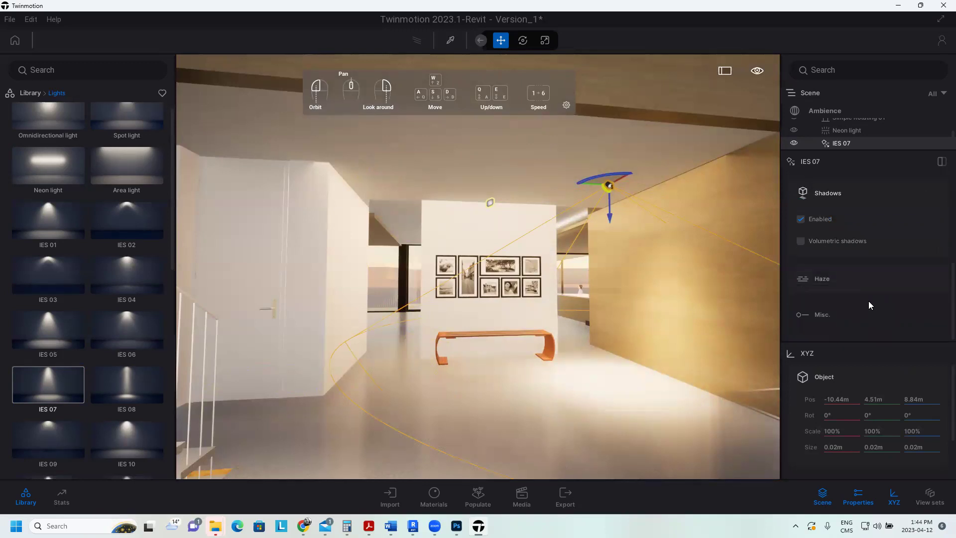
pyautogui.scroll(-3, 869, 302)
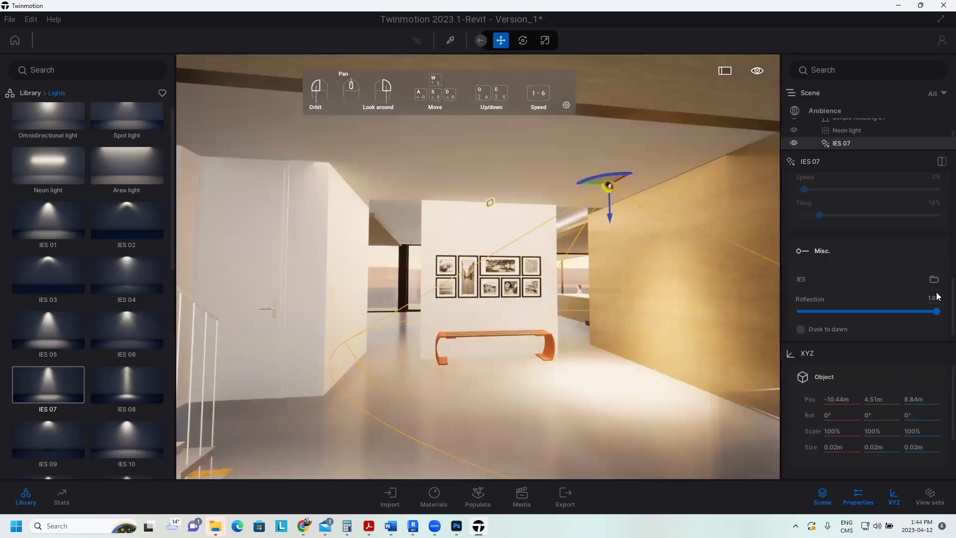
pyautogui.scroll(-1, 937, 294)
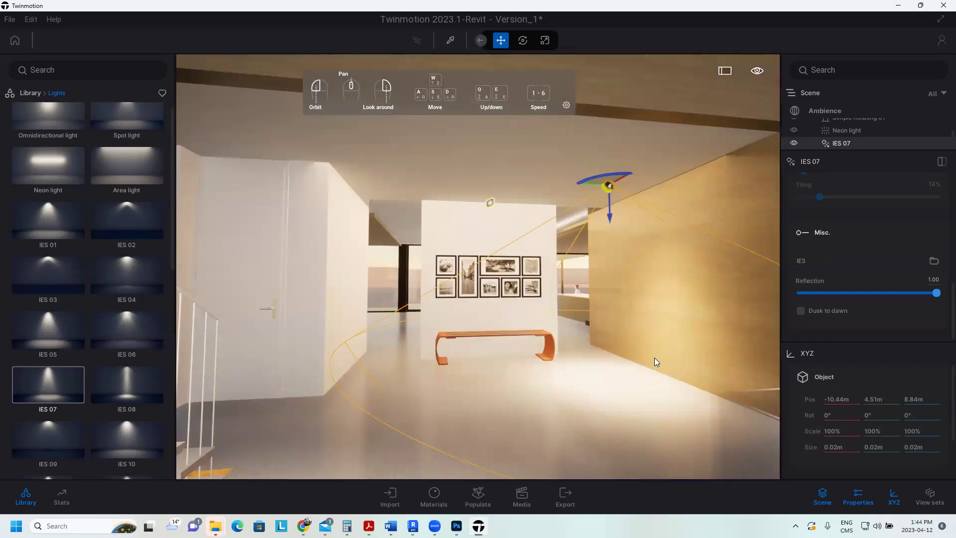
pyautogui.click(655, 357)
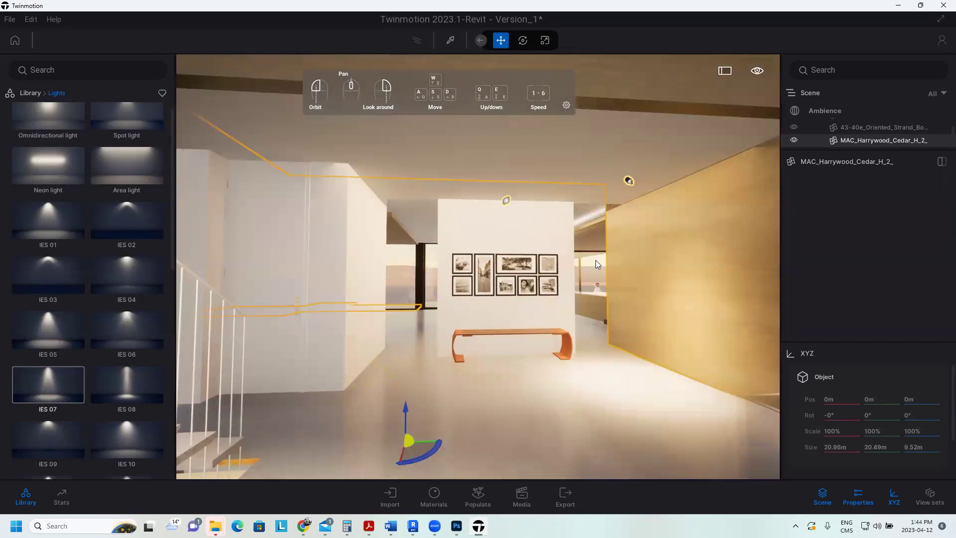
# Return the library to its main categories and fly the camera back outside to the front door.
pyautogui.press('BackSpace')
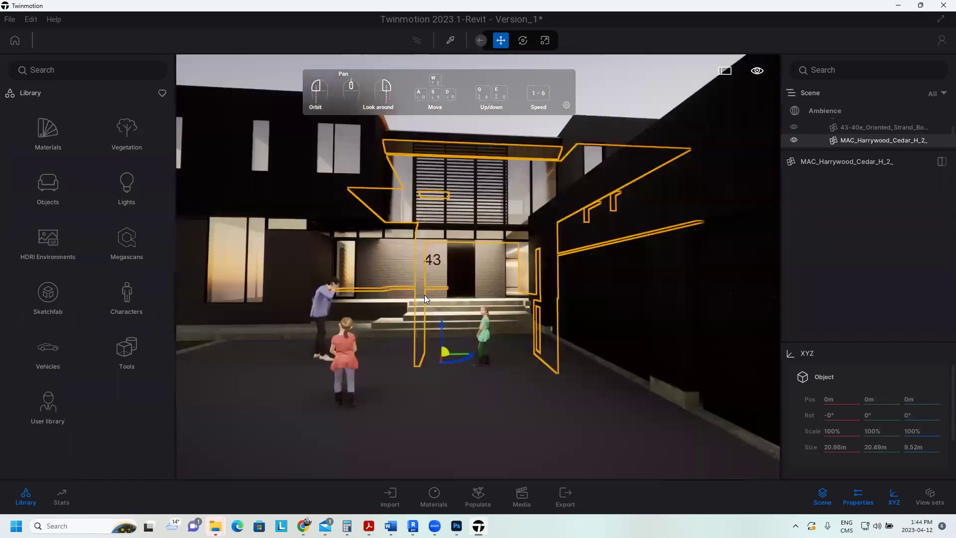
pyautogui.doubleClick(425, 297)
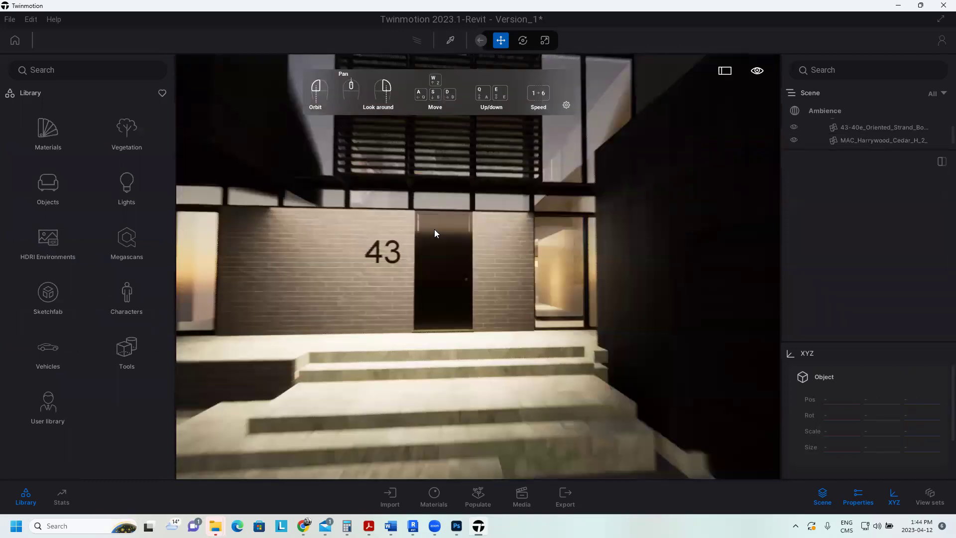
pyautogui.scroll(-5, 458, 320)
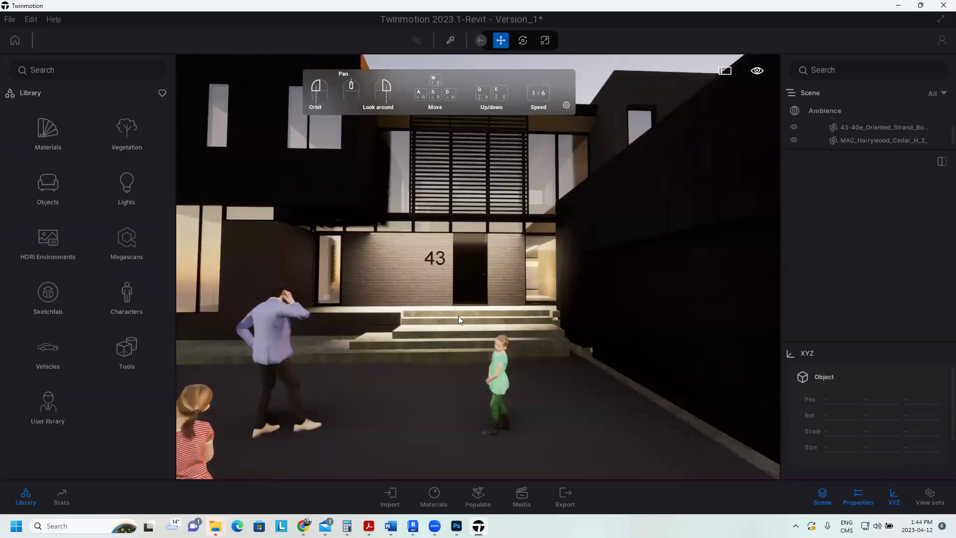
pyautogui.doubleClick(458, 316)
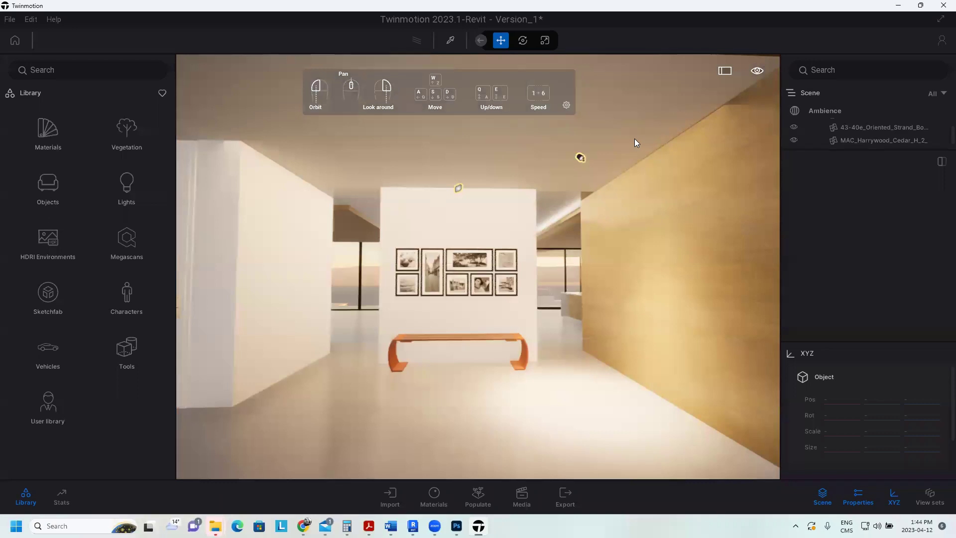
pyautogui.scroll(3, 489, 285)
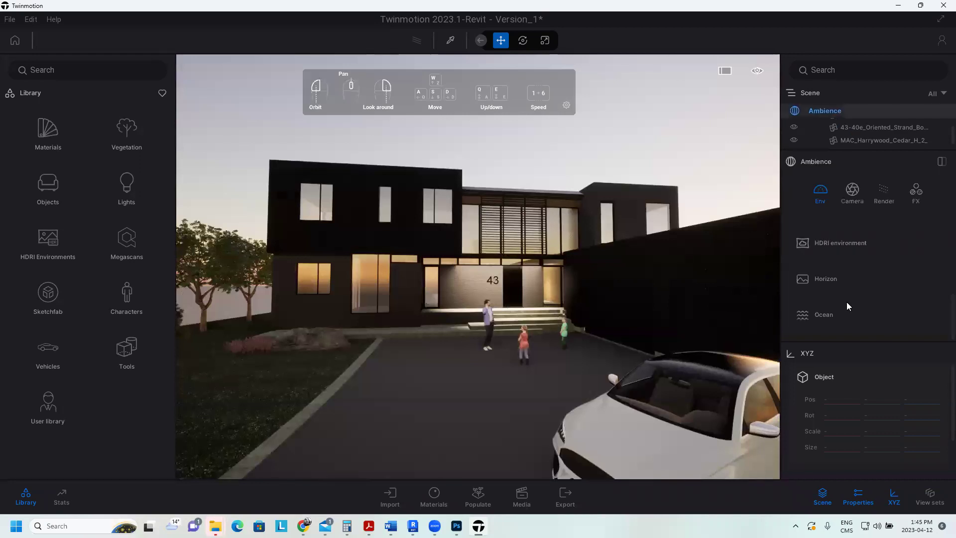
# Set the Ambience time of day to 14:10 for bright afternoon light.
pyautogui.scroll(5, 847, 305)
pyautogui.click(849, 225)
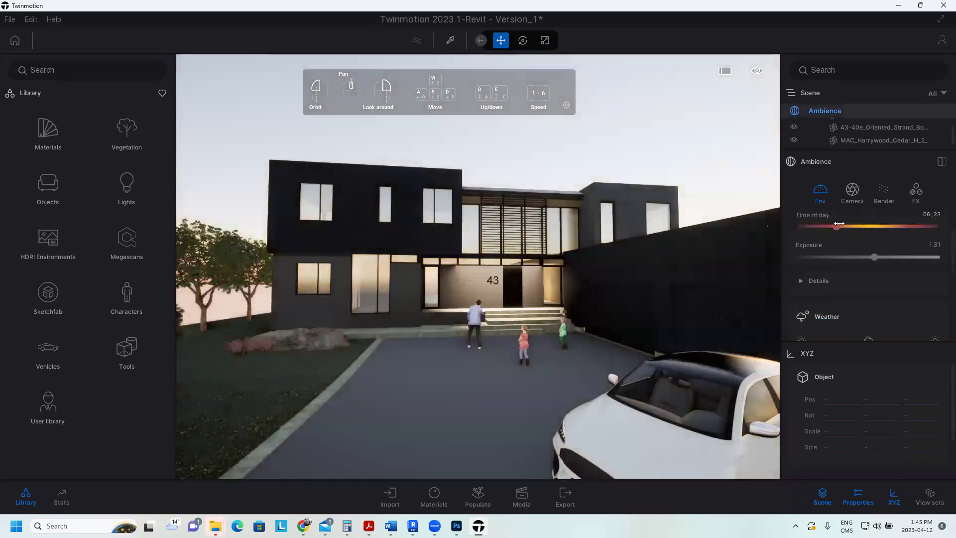
pyautogui.moveTo(849, 224); pyautogui.dragTo(864, 223)
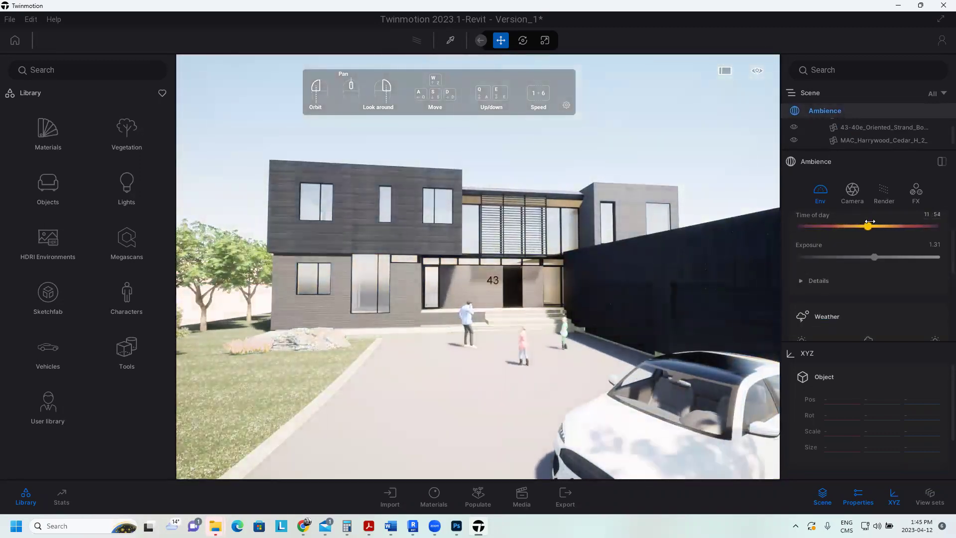
pyautogui.moveTo(864, 223); pyautogui.dragTo(882, 225)
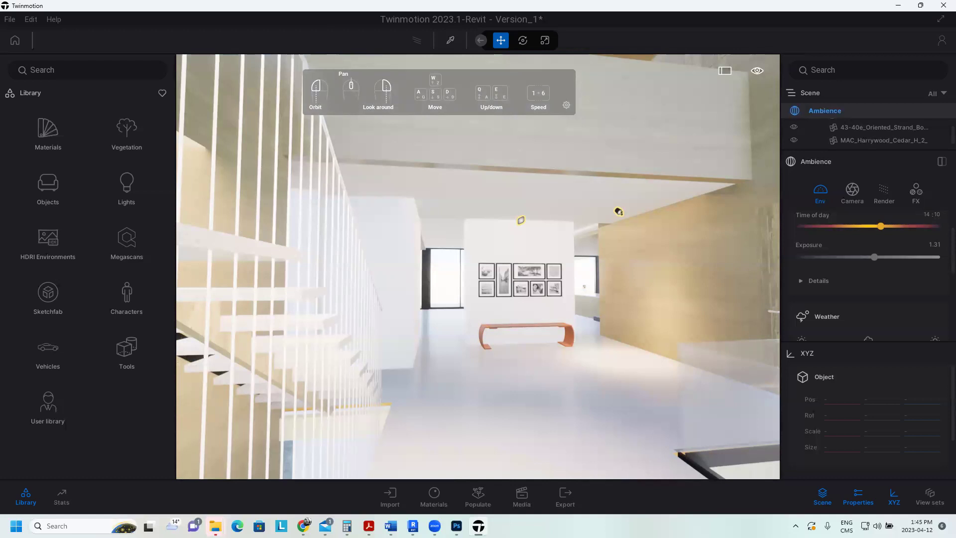
# Walk the camera past the picture wall toward the staircase to check the lighting.
pyautogui.press('w')
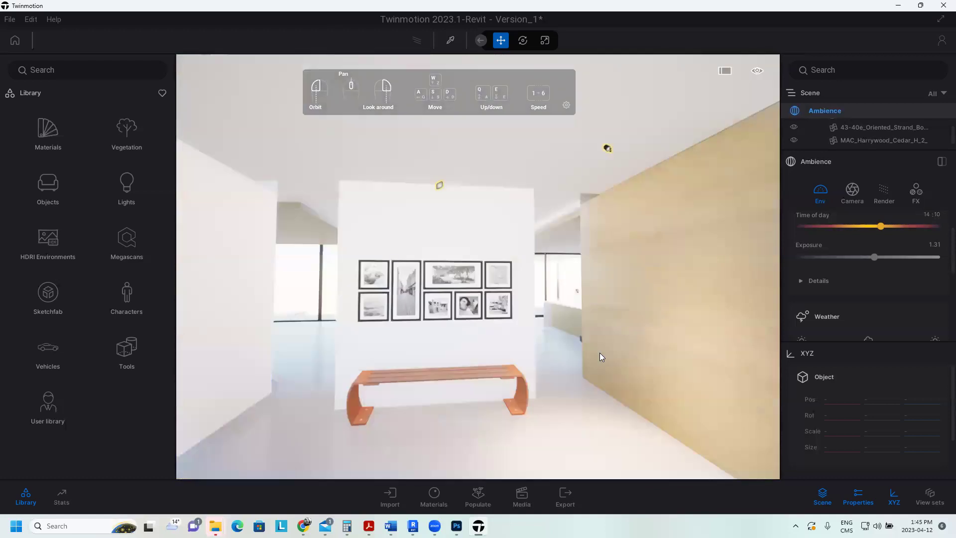
pyautogui.moveTo(599, 353); pyautogui.dragTo(499, 353, button='right')
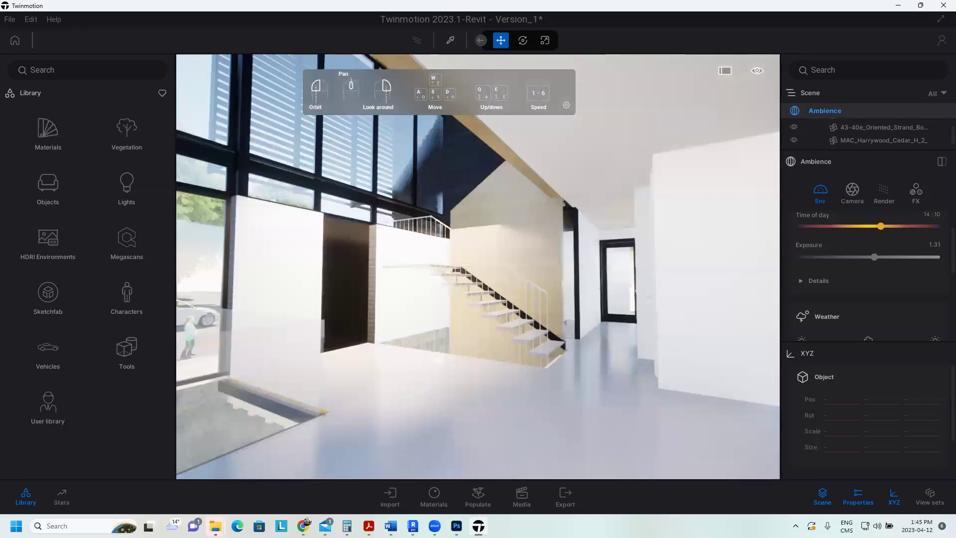
pyautogui.moveTo(449, 305); pyautogui.dragTo(414, 306)
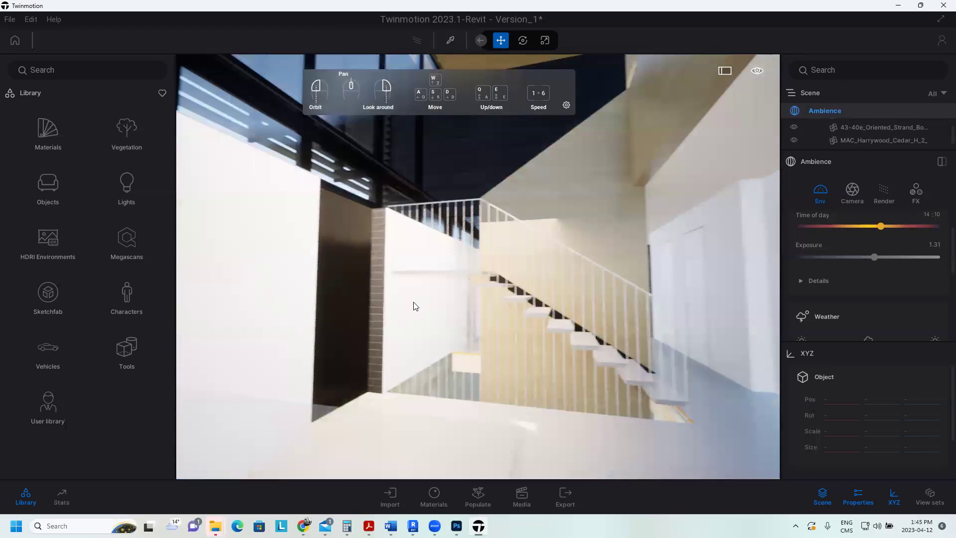
pyautogui.scroll(3, 416, 306)
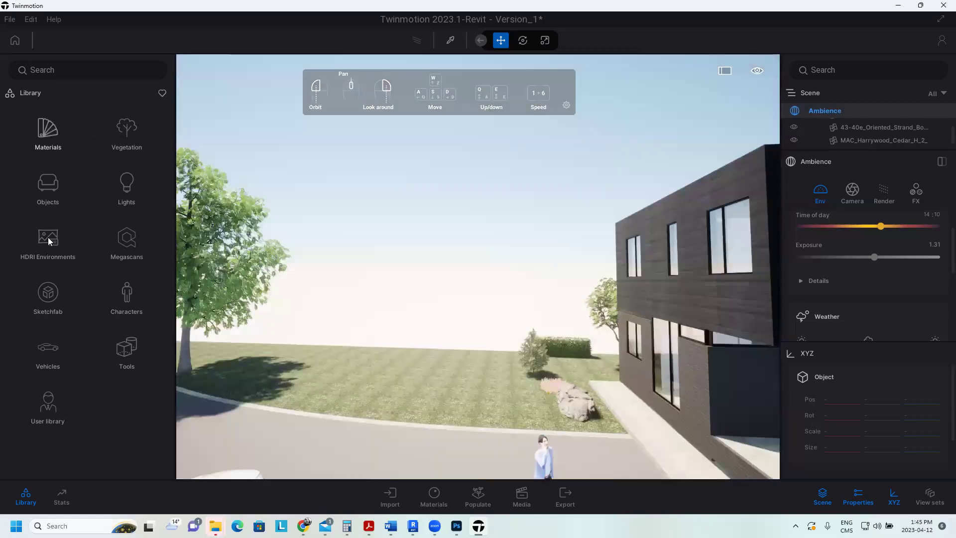
# Drag the MoAf Cloudy 10 sky from HDRI Skies > Morning and afternoon into the scene.
pyautogui.click(48, 237)
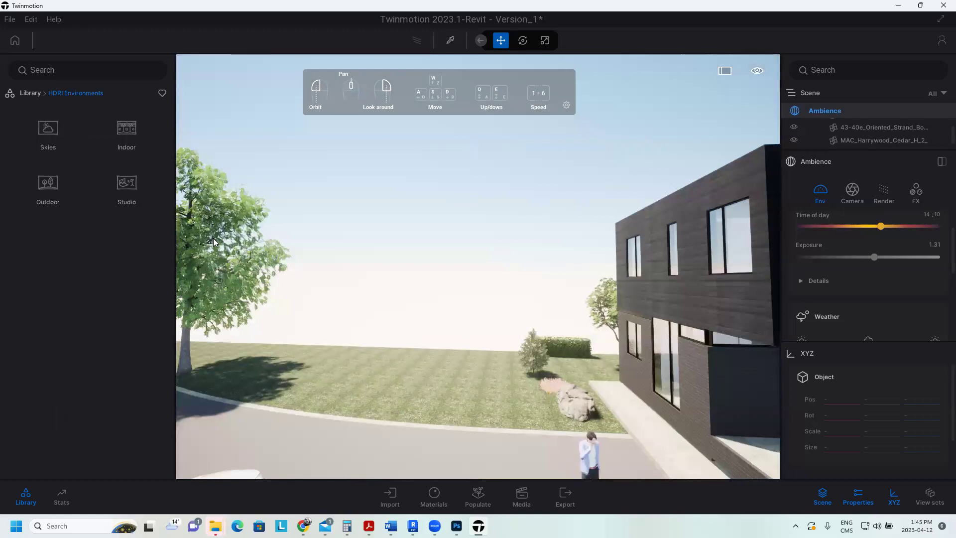
pyautogui.click(48, 132)
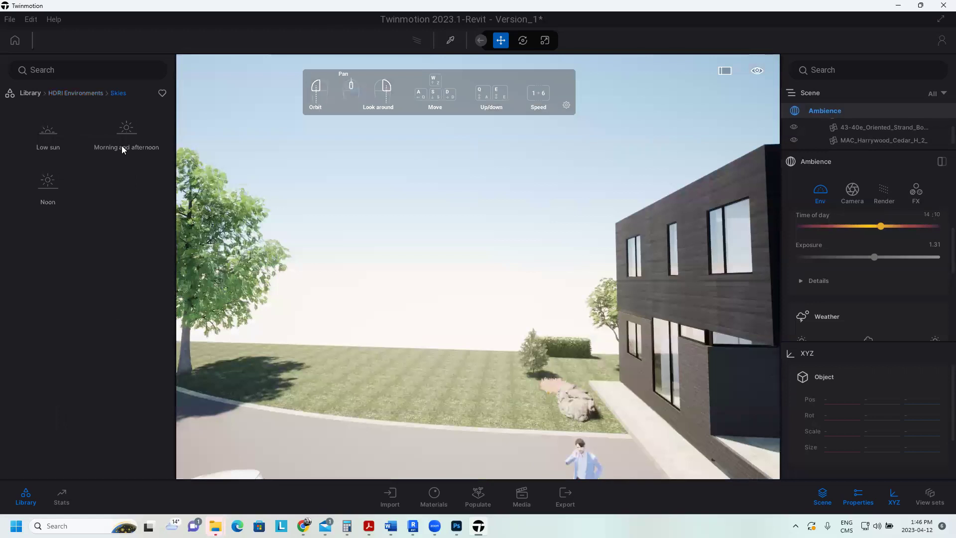
pyautogui.click(122, 145)
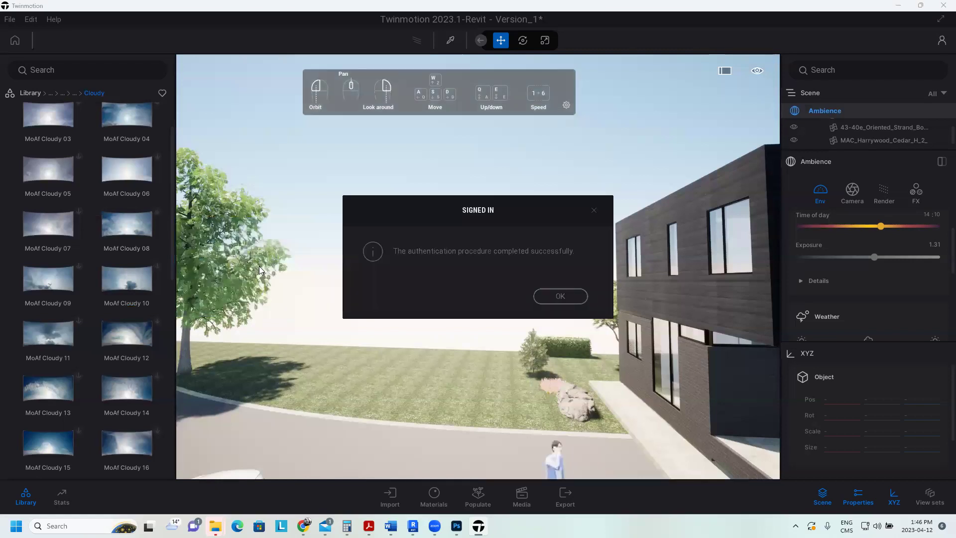
pyautogui.click(562, 297)
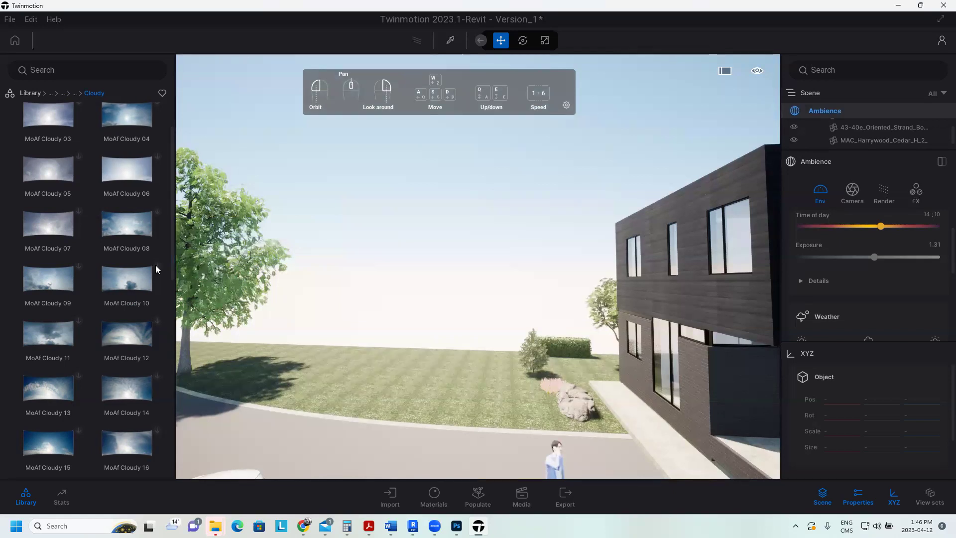
pyautogui.moveTo(126, 279)
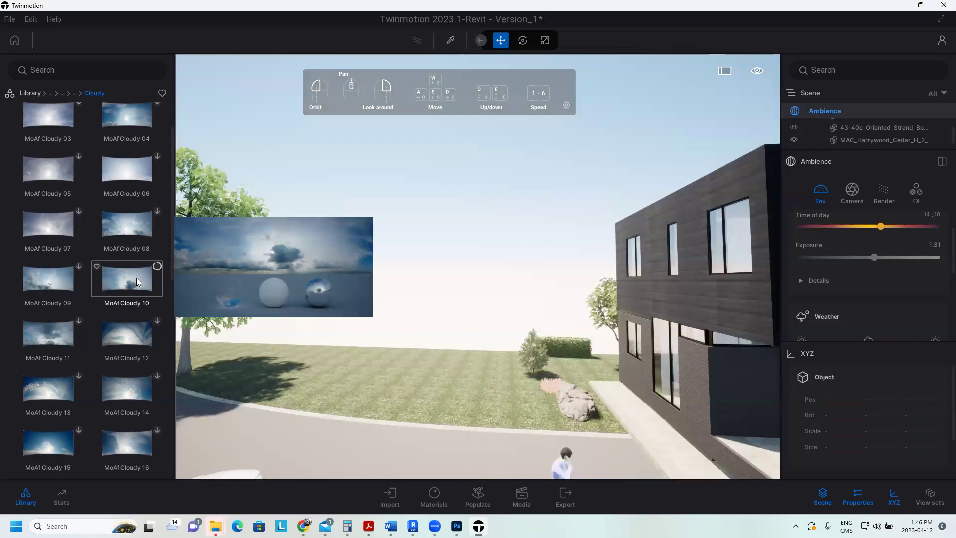
pyautogui.moveTo(137, 278); pyautogui.dragTo(370, 264)
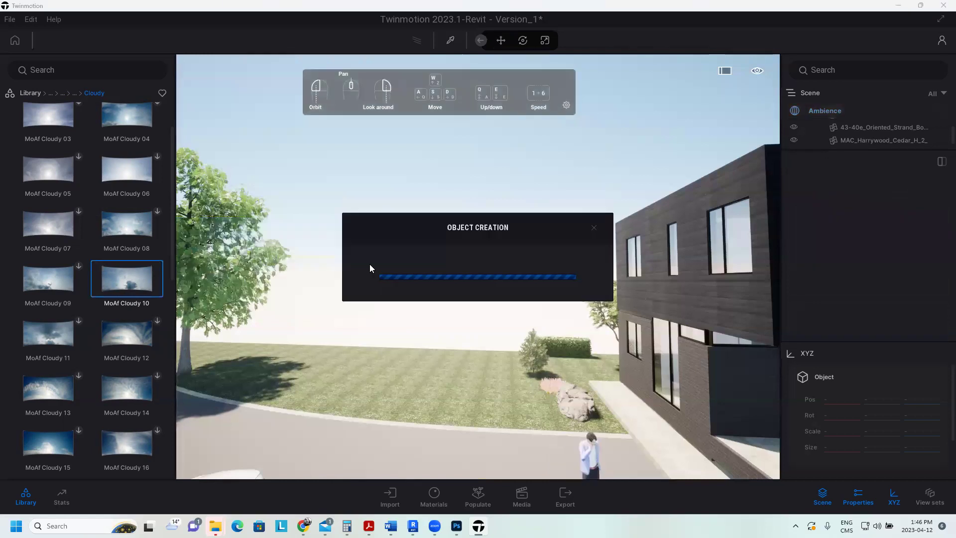
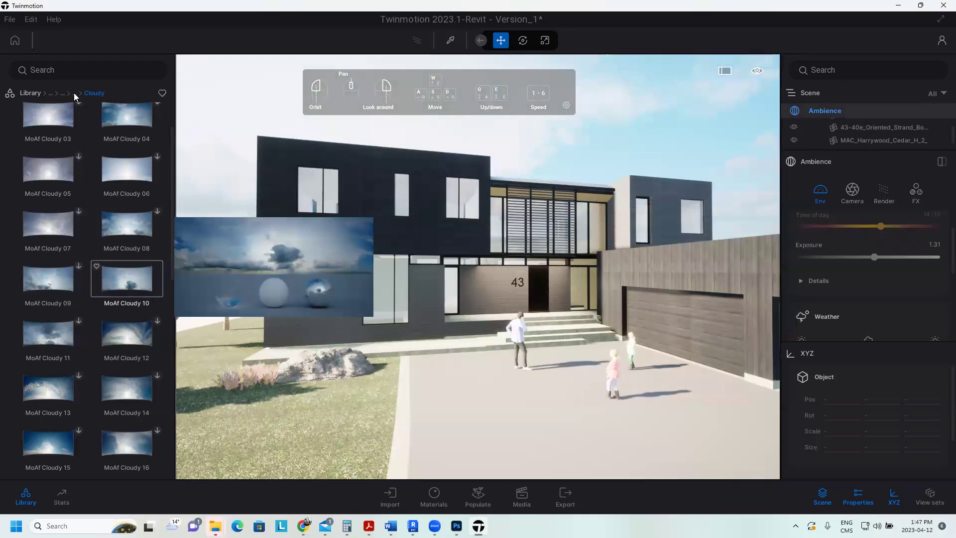
# Browse the Studio HDRI backgrounds, then step back up toward 3D Assets > Food > Fruit.
pyautogui.scroll(-4, 68, 93)
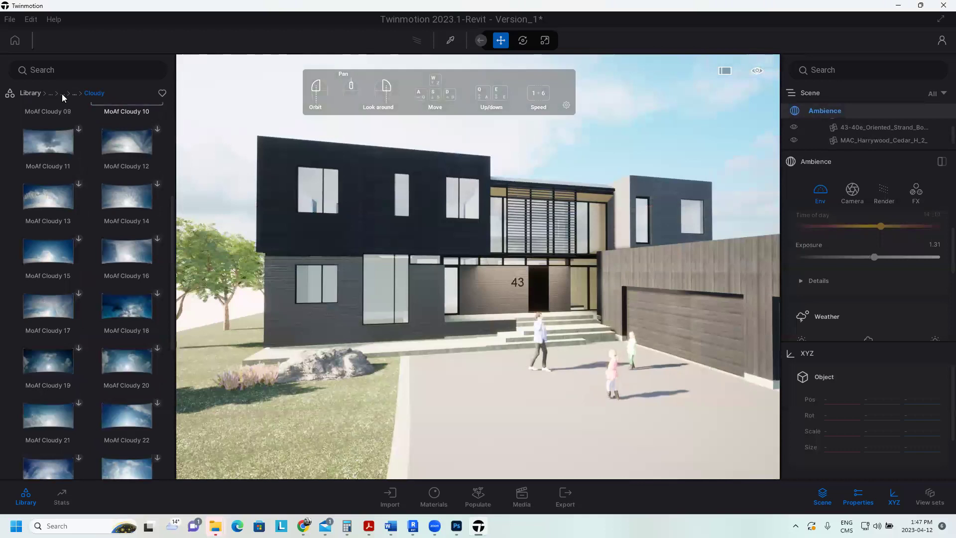
pyautogui.click(62, 94)
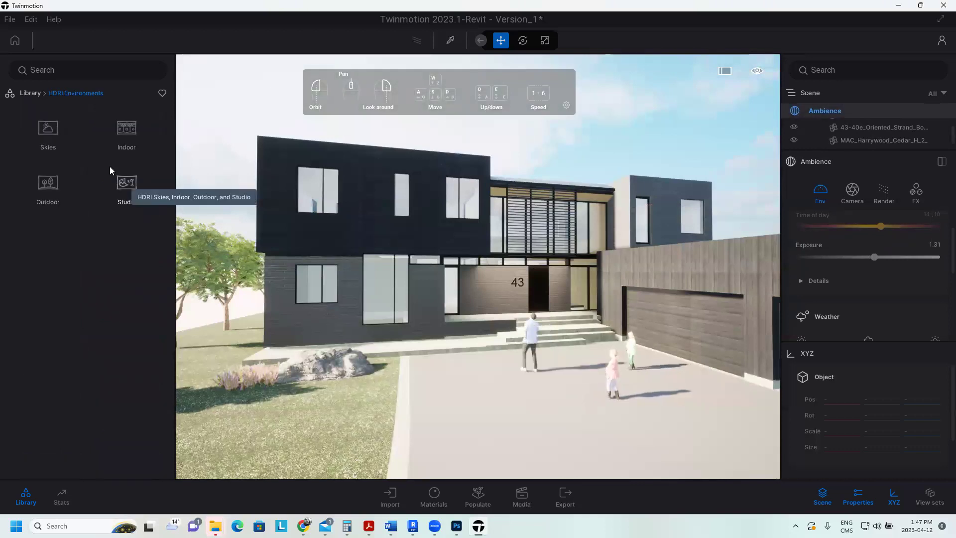
pyautogui.click(110, 167)
pyautogui.moveTo(126, 177)
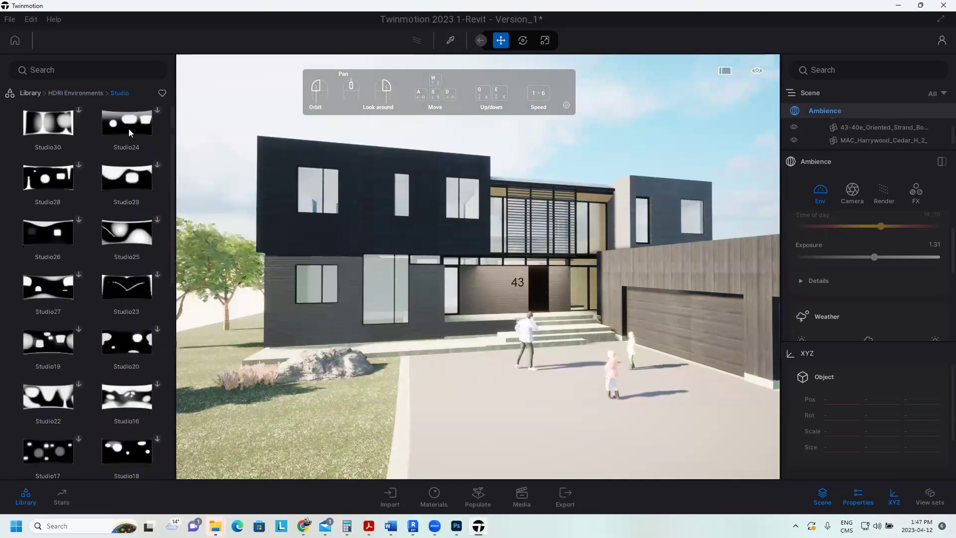
pyautogui.rightClick(69, 240)
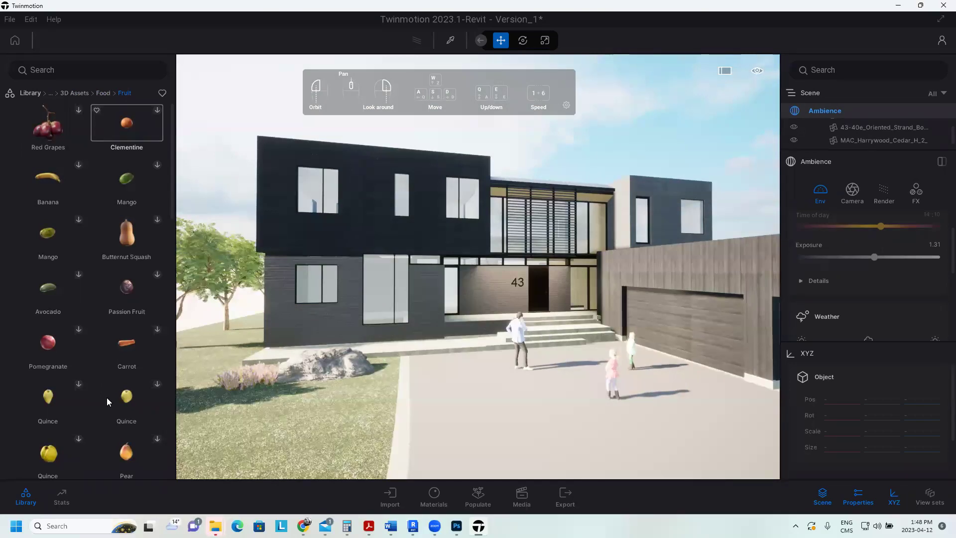
# Drop the third Old Wooden Bench from Historical > Medieval > Bench onto the lawn by the rock.
pyautogui.scroll(-4, 107, 397)
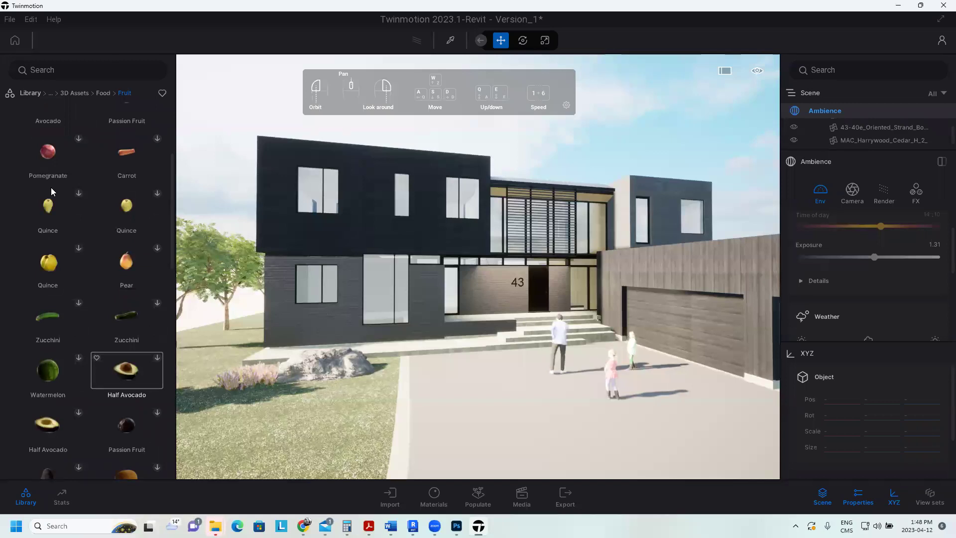
pyautogui.click(74, 92)
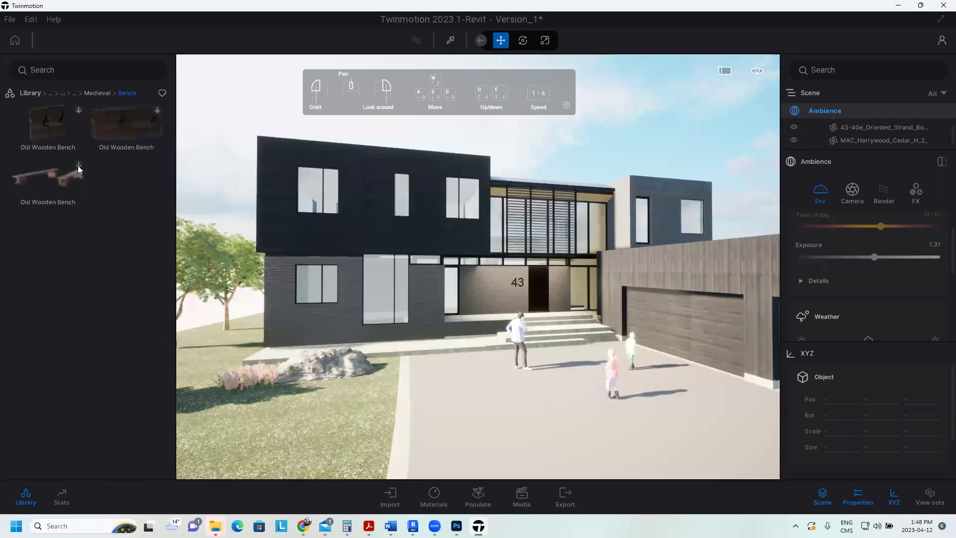
pyautogui.moveTo(48, 179)
pyautogui.moveTo(59, 196)
pyautogui.mouseDown()
pyautogui.moveTo(193, 278)
pyautogui.moveTo(327, 413)
pyautogui.mouseUp()
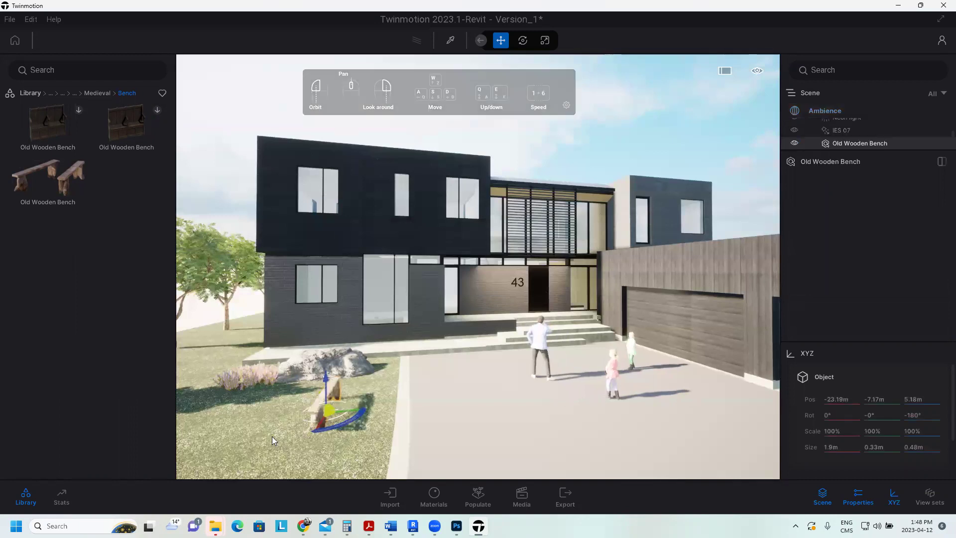
pyautogui.scroll(5, 272, 436)
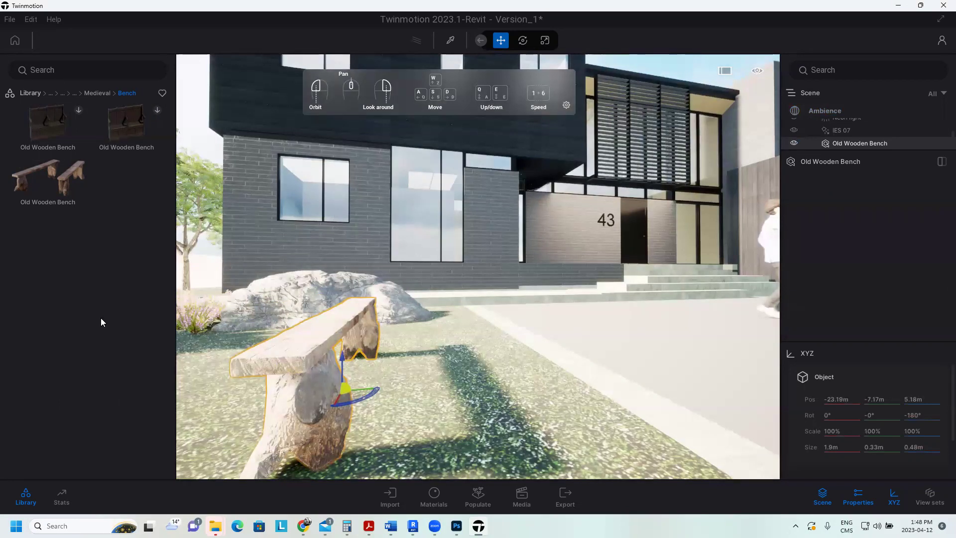
# Place the Old Tomb from Historical > Wild West > Gravestone on the lawn beside the bench.
pyautogui.click(87, 93)
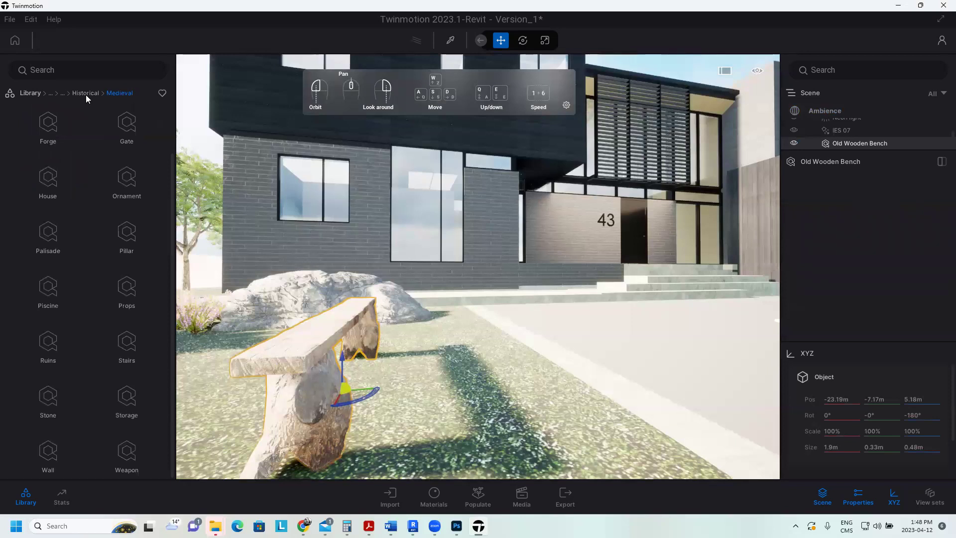
pyautogui.scroll(2, 76, 121)
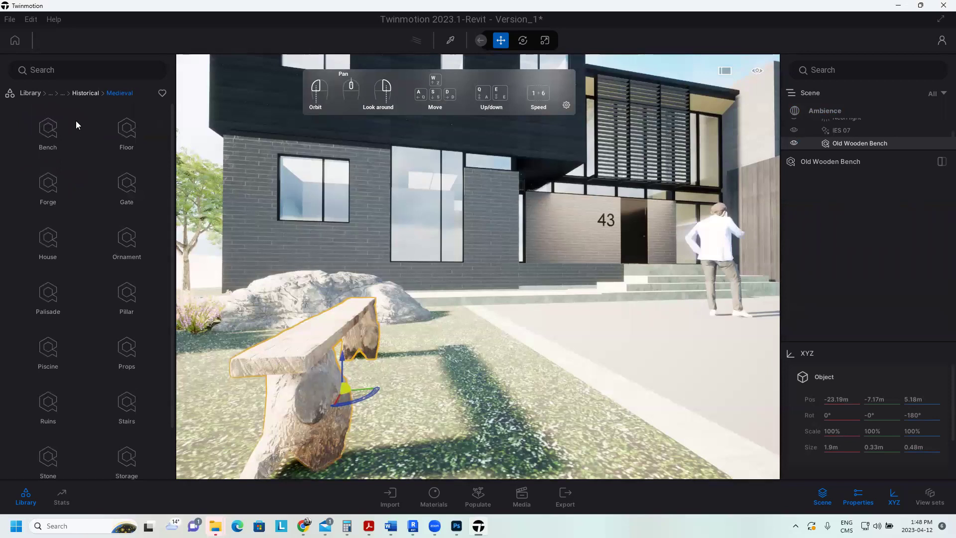
pyautogui.rightClick(51, 267)
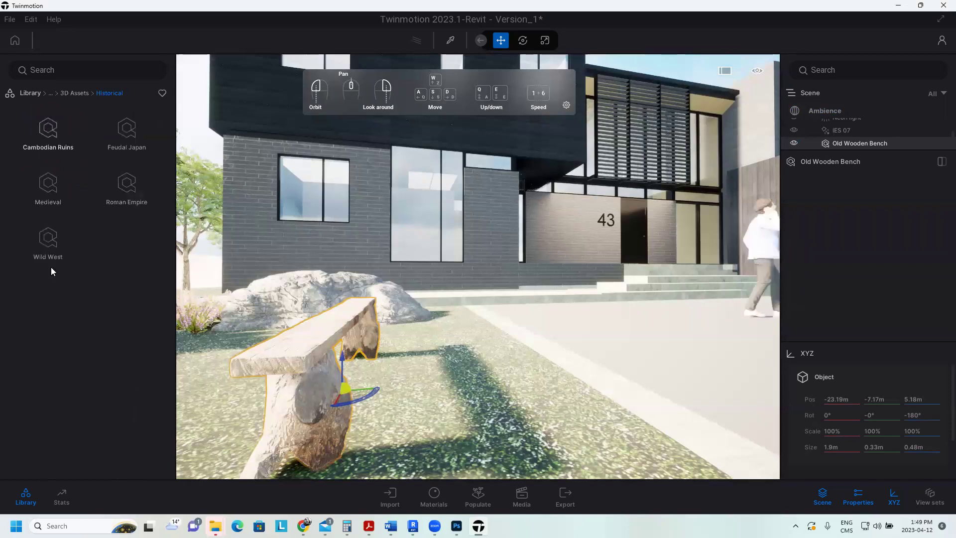
pyautogui.click(51, 267)
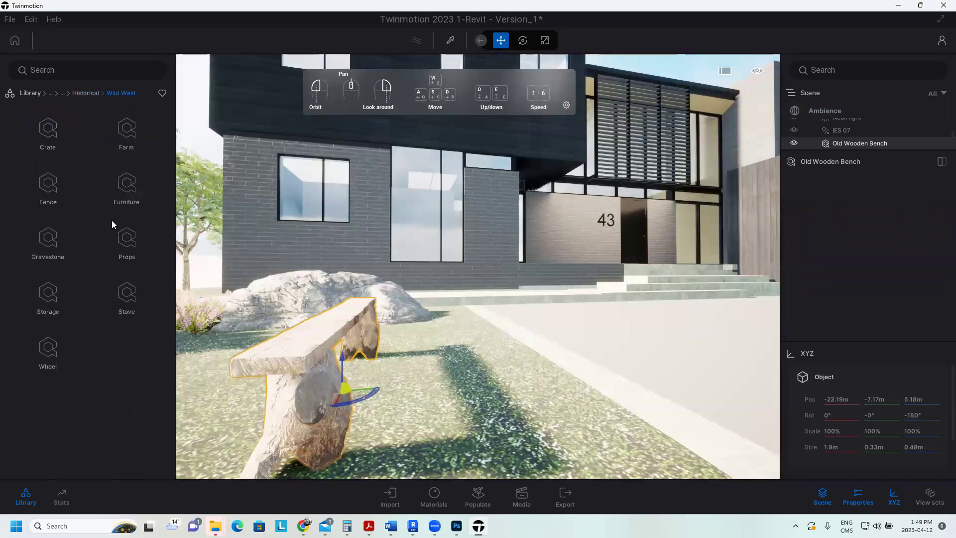
pyautogui.click(48, 241)
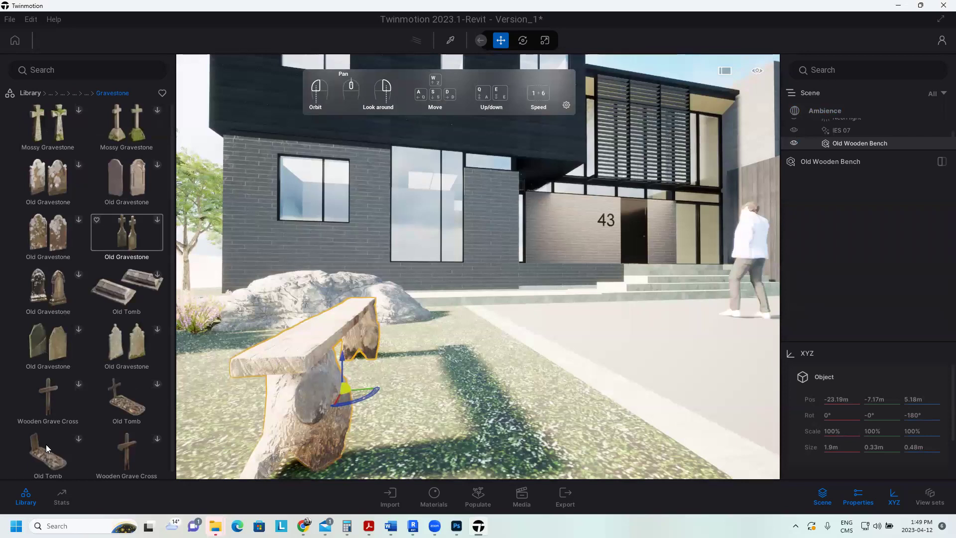
pyautogui.moveTo(46, 444); pyautogui.dragTo(352, 391)
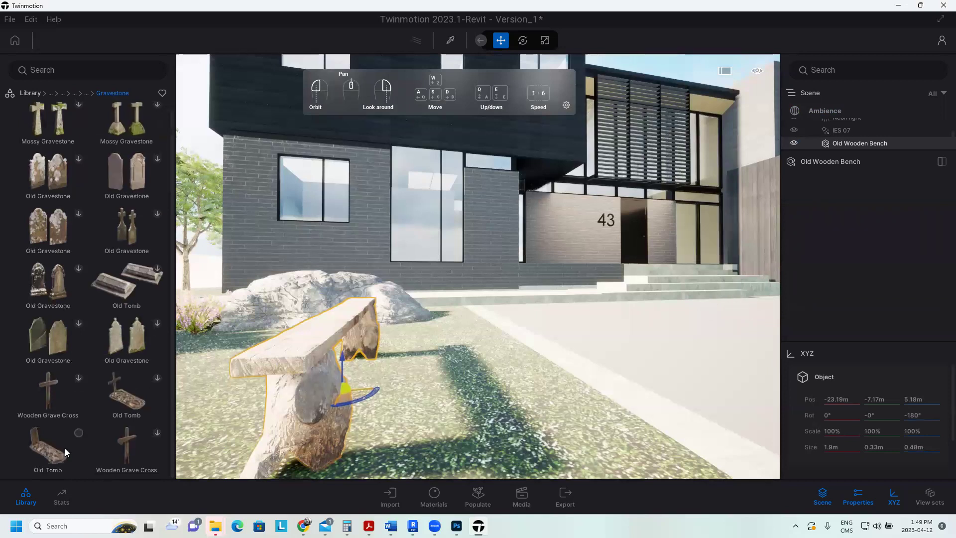
pyautogui.moveTo(65, 449); pyautogui.dragTo(245, 360)
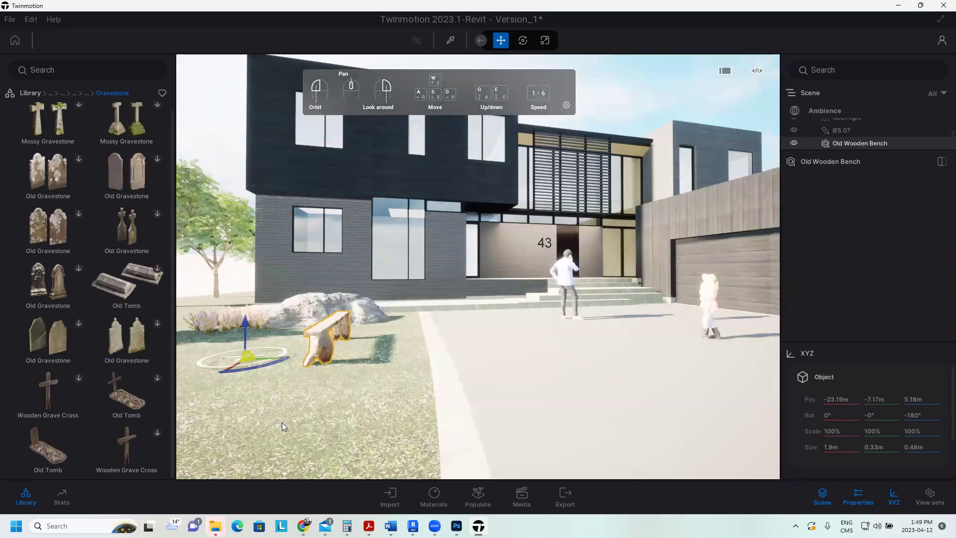
pyautogui.click(75, 94)
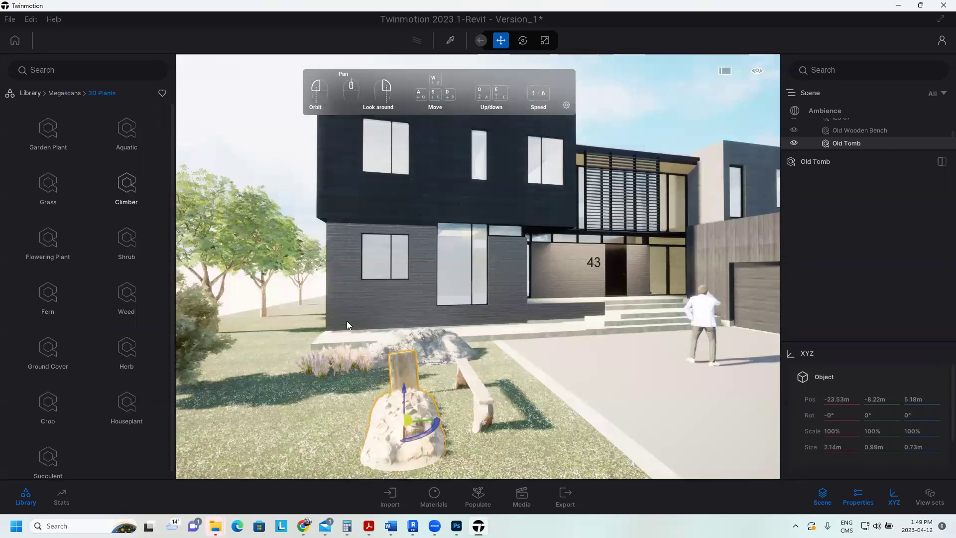
# Browse Flowering plants and Wood > Parquet surfaces, then return to the Library root.
pyautogui.click(124, 135)
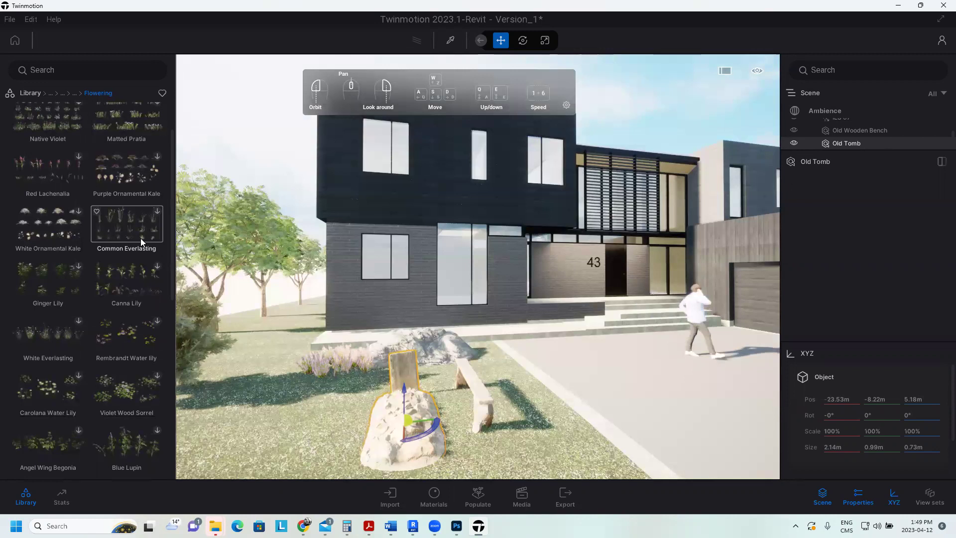
pyautogui.scroll(-5, 140, 238)
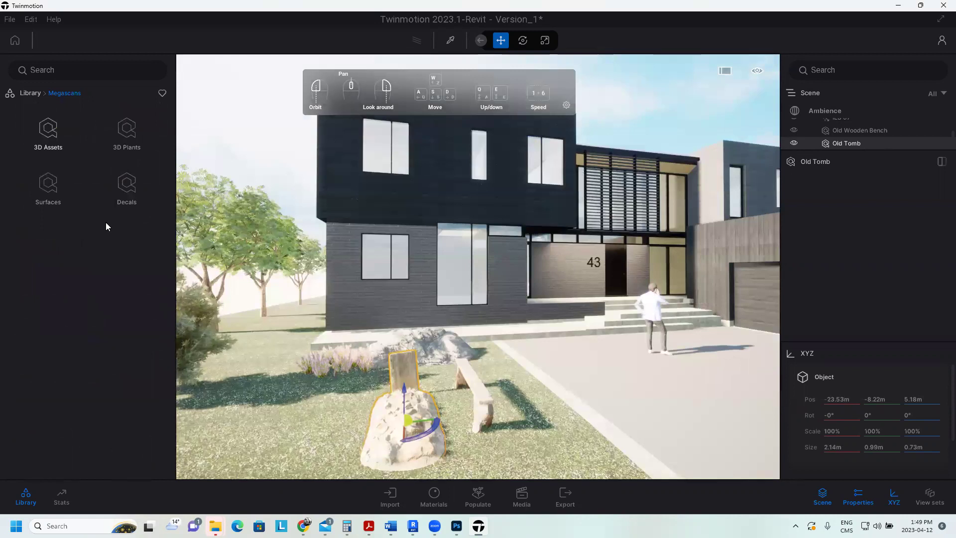
pyautogui.click(135, 187)
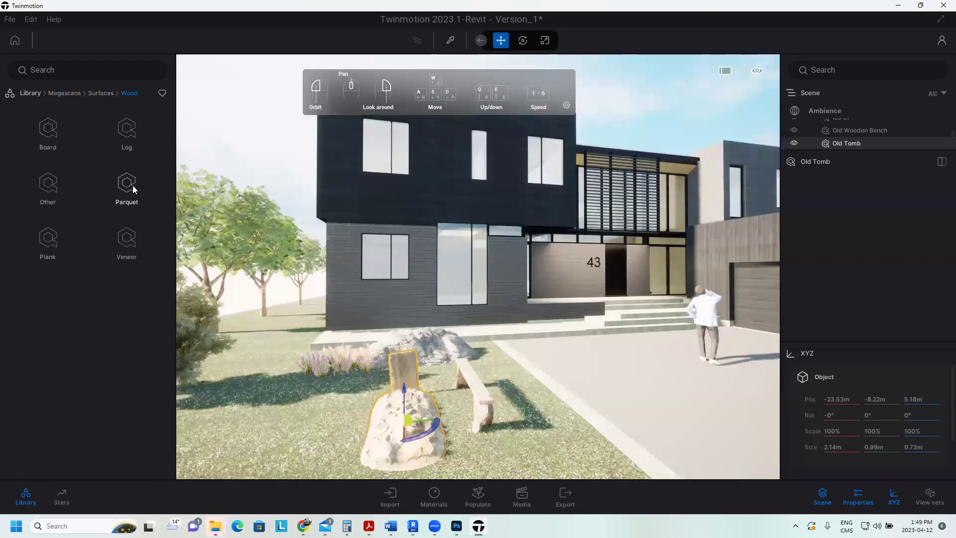
pyautogui.click(134, 187)
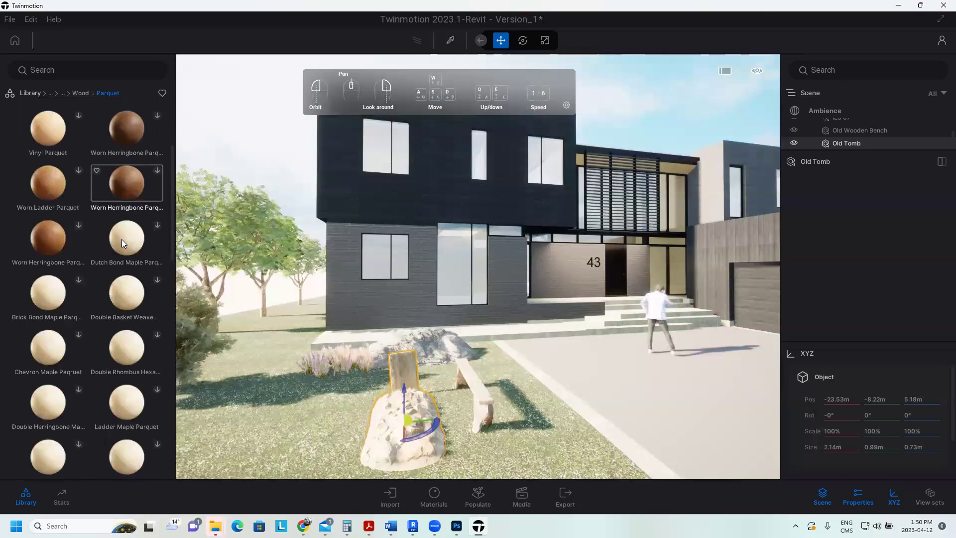
pyautogui.scroll(-5, 122, 239)
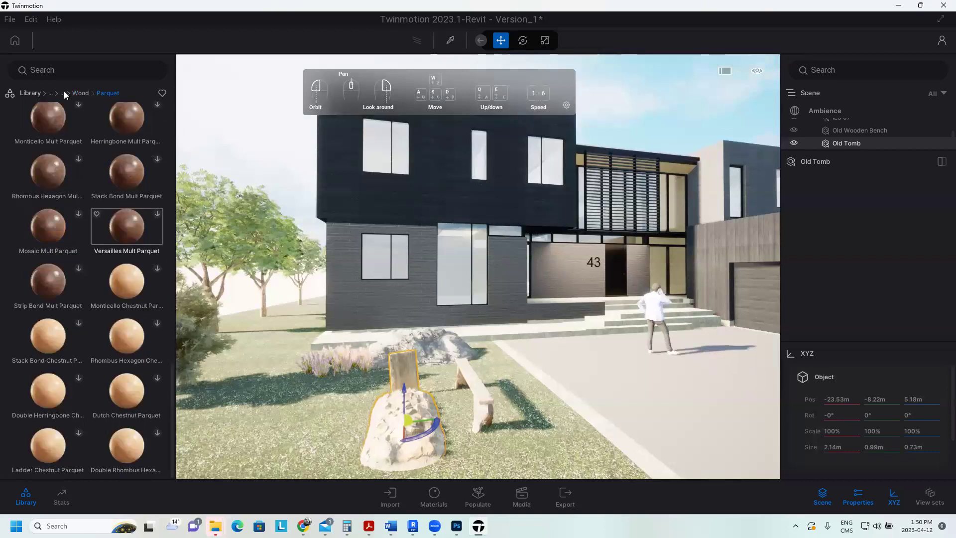
pyautogui.click(64, 91)
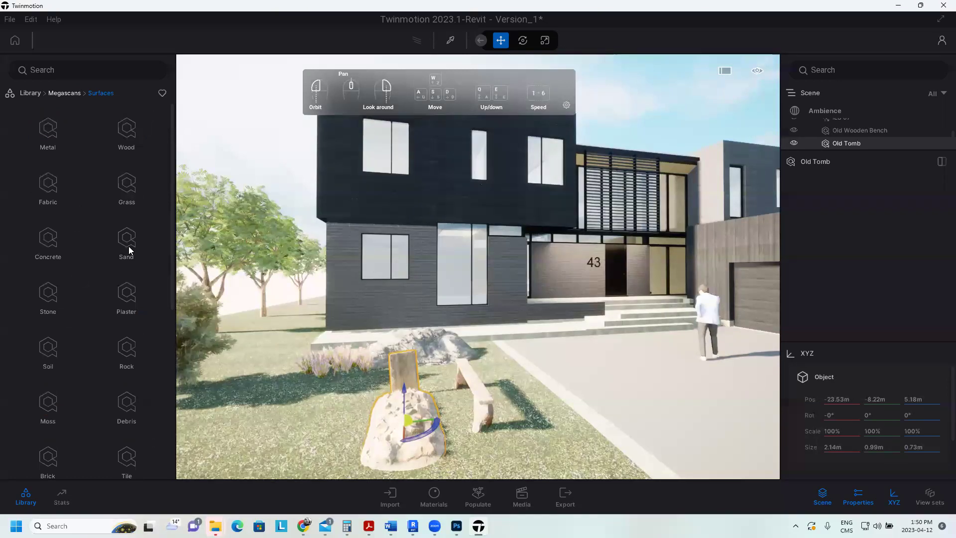
pyautogui.press('BackSpace')
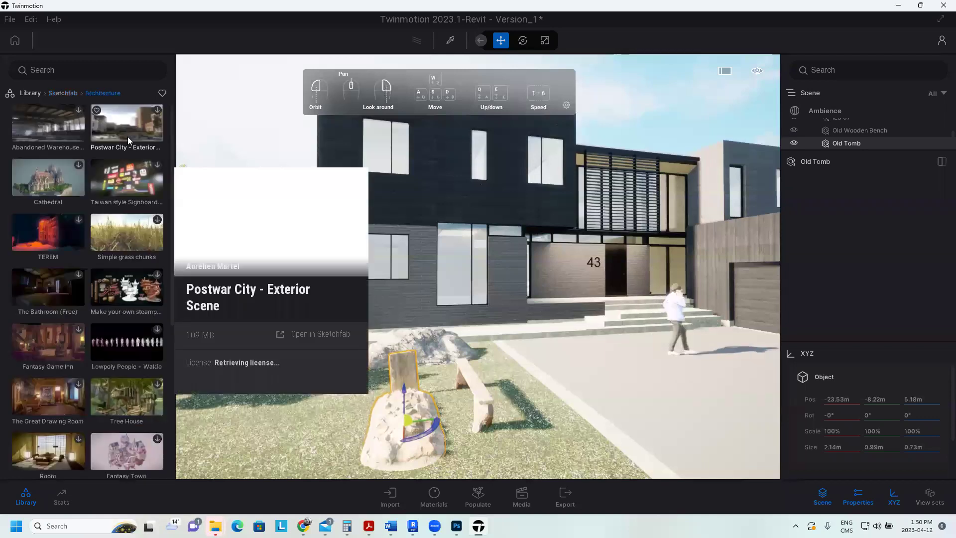
pyautogui.moveTo(48, 178)
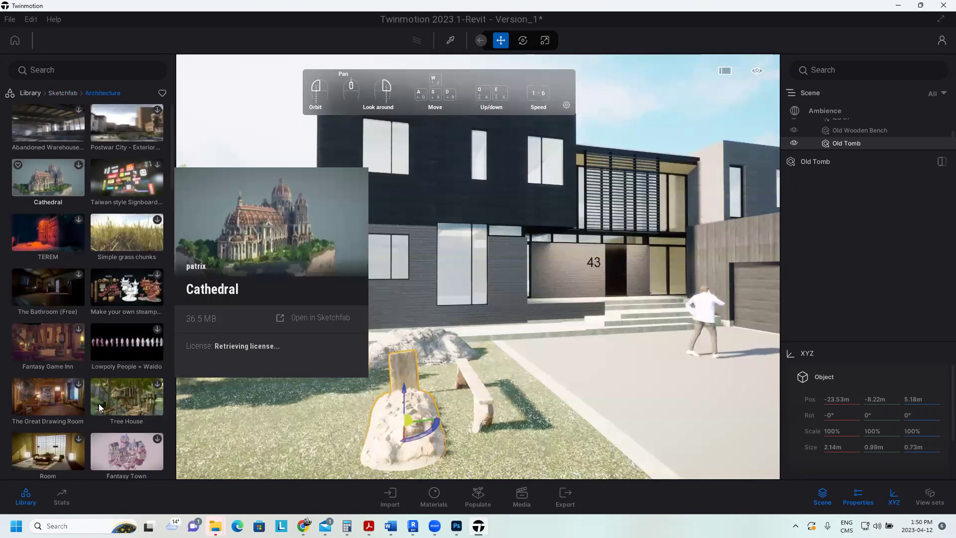
# Scroll the Sketchfab models and drop the Shiba dog model into the scene.
pyautogui.scroll(-3, 61, 194)
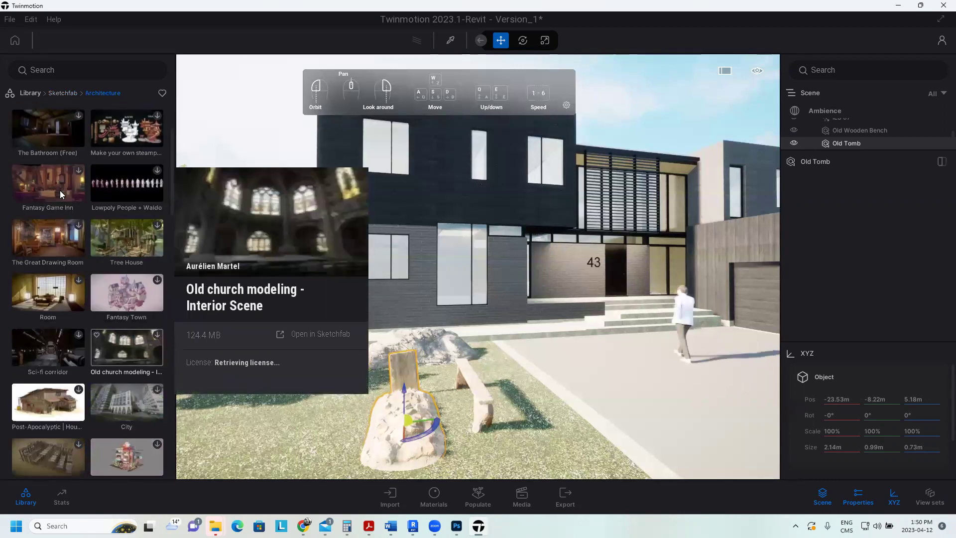
pyautogui.scroll(-5, 60, 190)
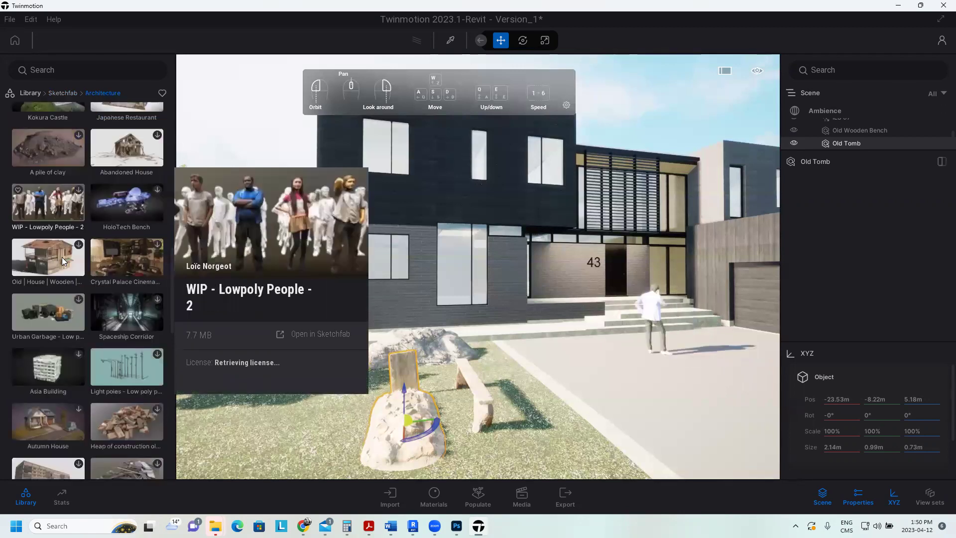
pyautogui.scroll(-5, 62, 257)
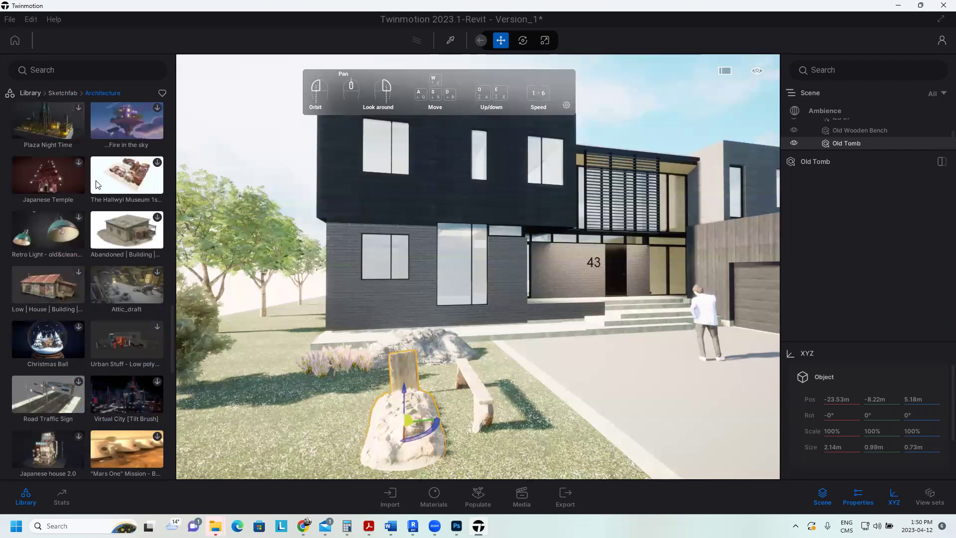
pyautogui.scroll(10, 58, 156)
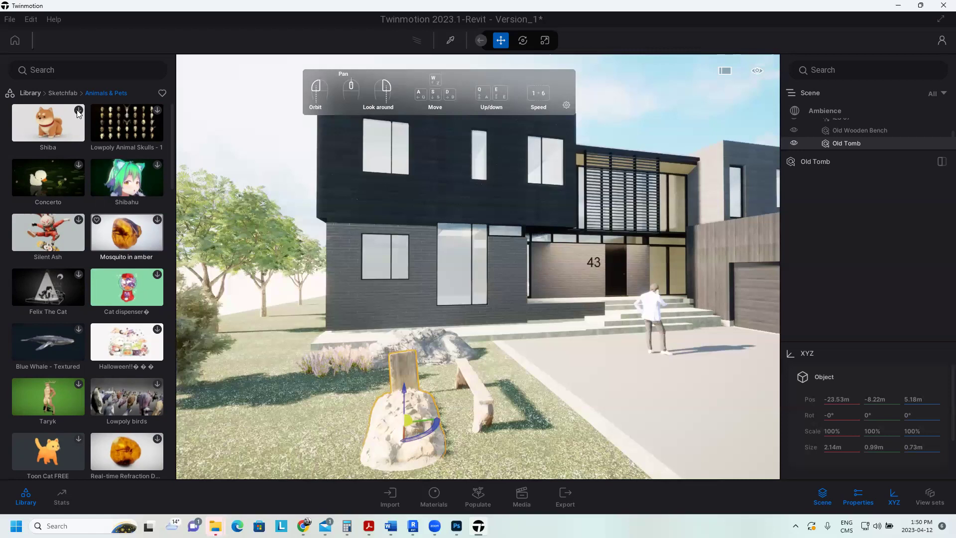
pyautogui.moveTo(79, 113); pyautogui.dragTo(544, 426)
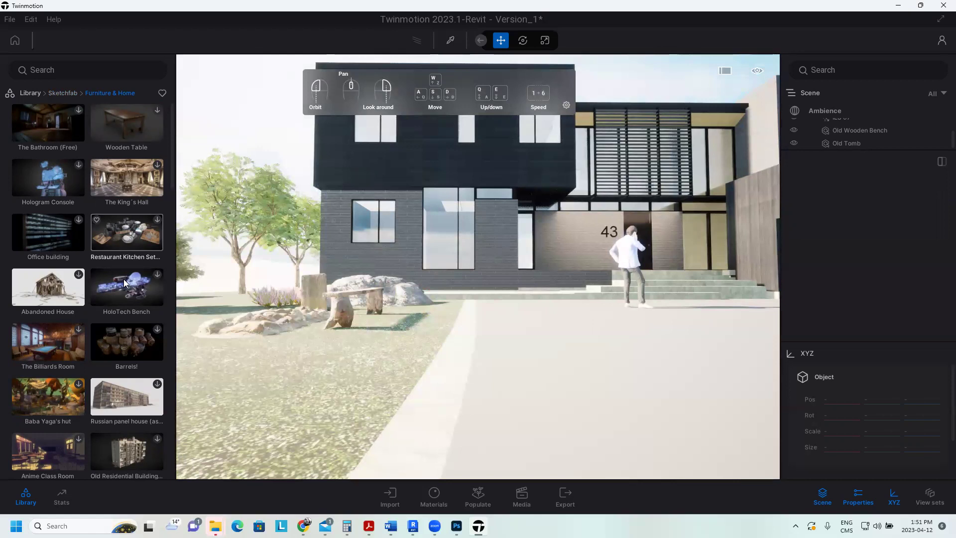
# Look through the Sketchfab People models, then go back to the Sketchfab categories.
pyautogui.scroll(-3, 123, 279)
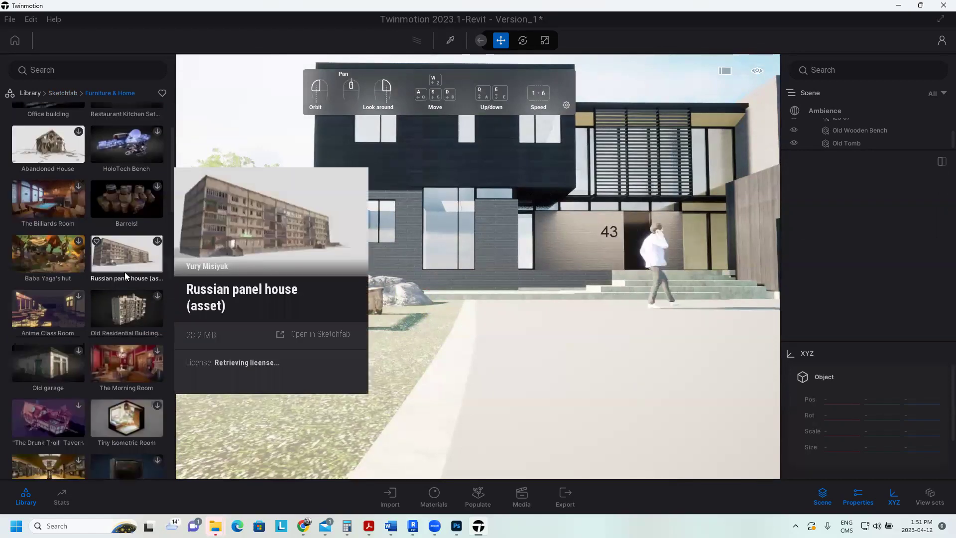
pyautogui.scroll(-3, 125, 274)
pyautogui.scroll(-3, 126, 275)
pyautogui.scroll(-3, 125, 275)
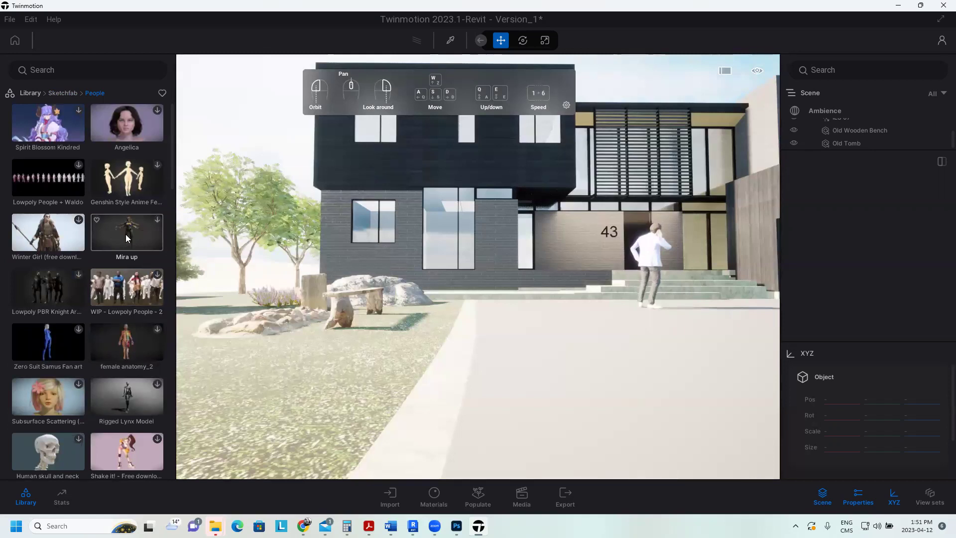
pyautogui.scroll(-2, 125, 238)
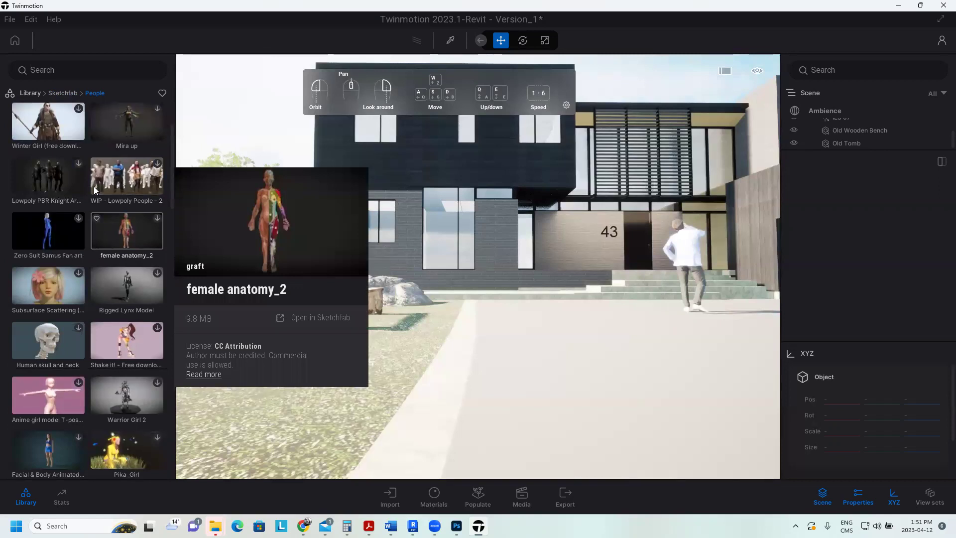
pyautogui.scroll(-7, 95, 189)
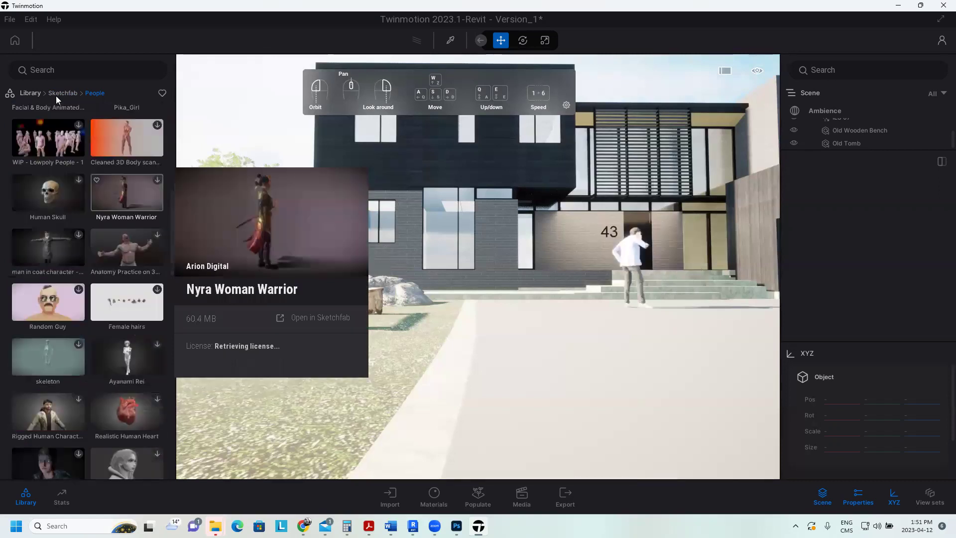
pyautogui.click(56, 95)
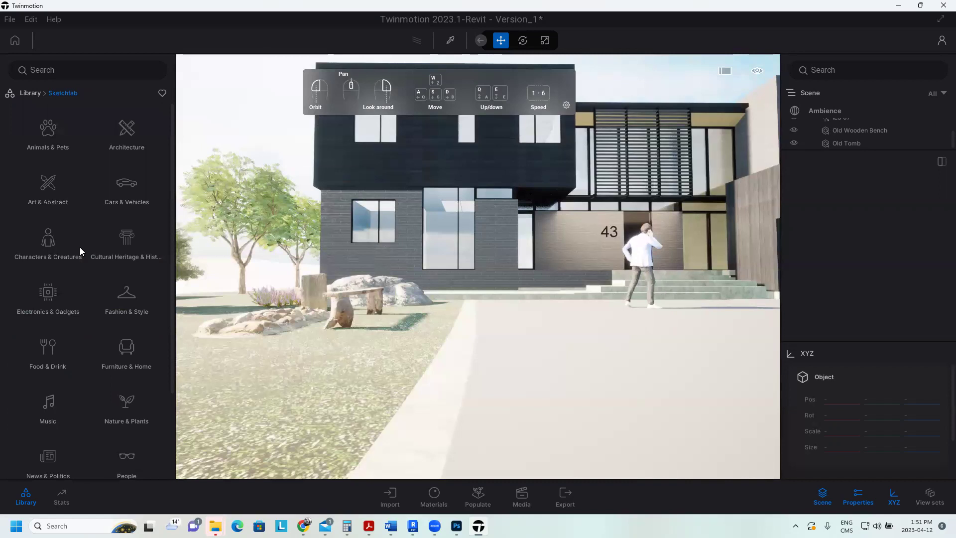
# Place a Sedan 05 from Vehicles > Cars on the driveway in front of the house.
pyautogui.press('BackSpace')
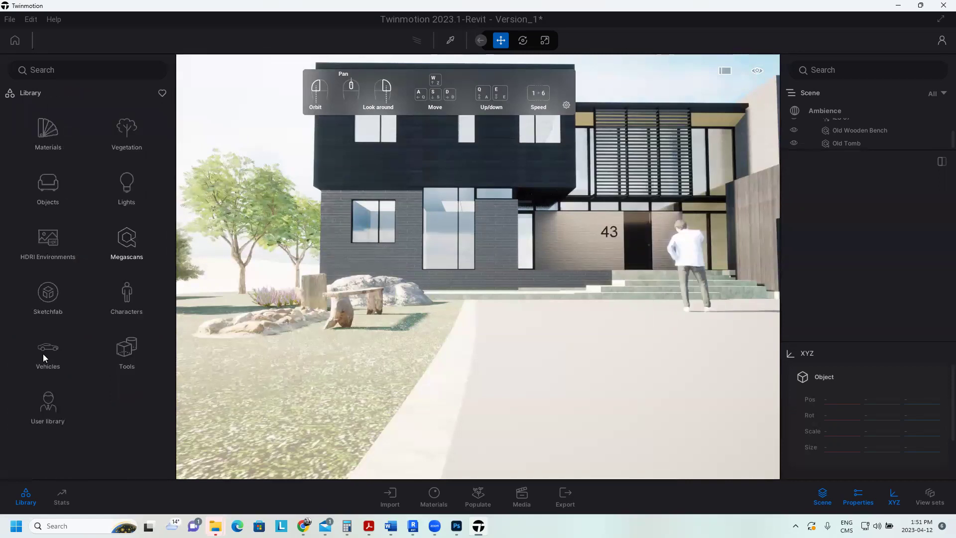
pyautogui.click(42, 353)
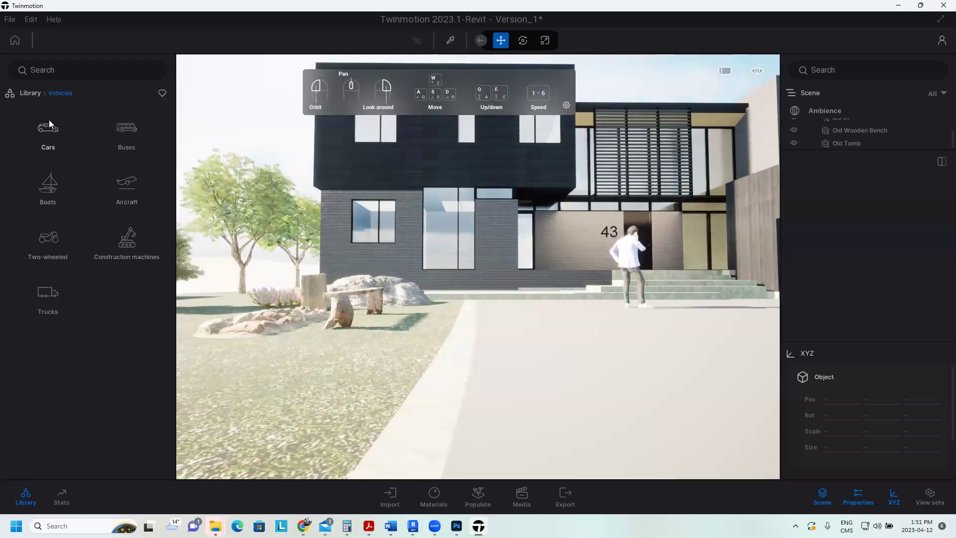
pyautogui.click(49, 120)
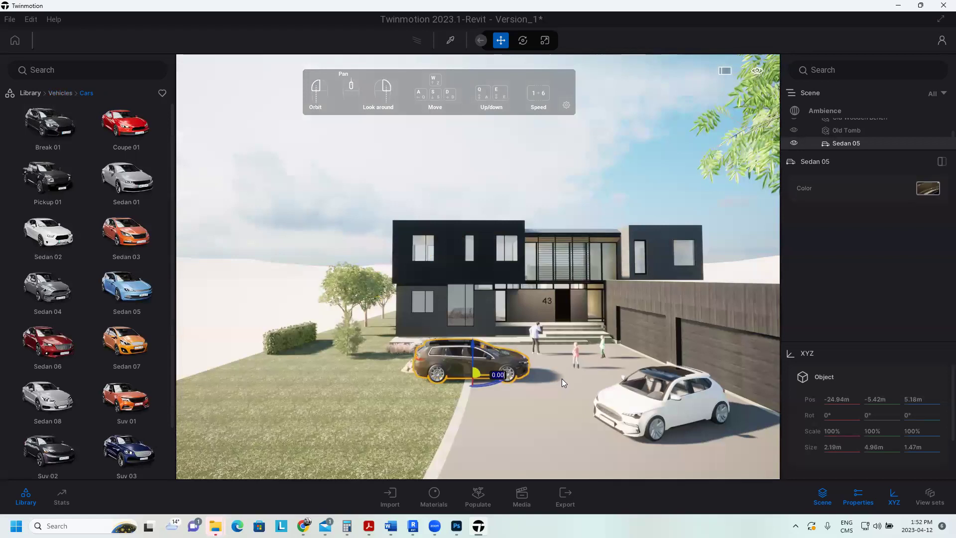
pyautogui.moveTo(480, 376); pyautogui.dragTo(555, 382)
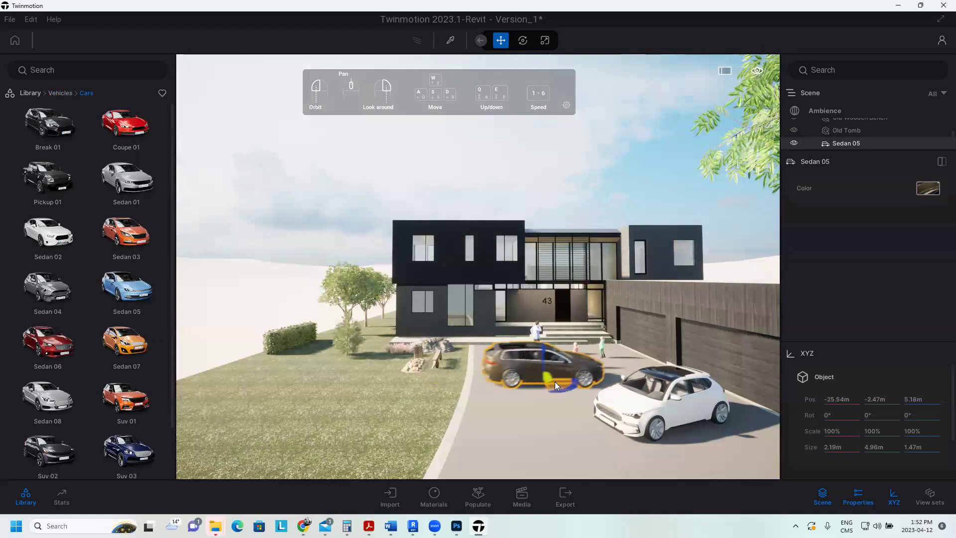
pyautogui.moveTo(555, 381); pyautogui.dragTo(547, 383)
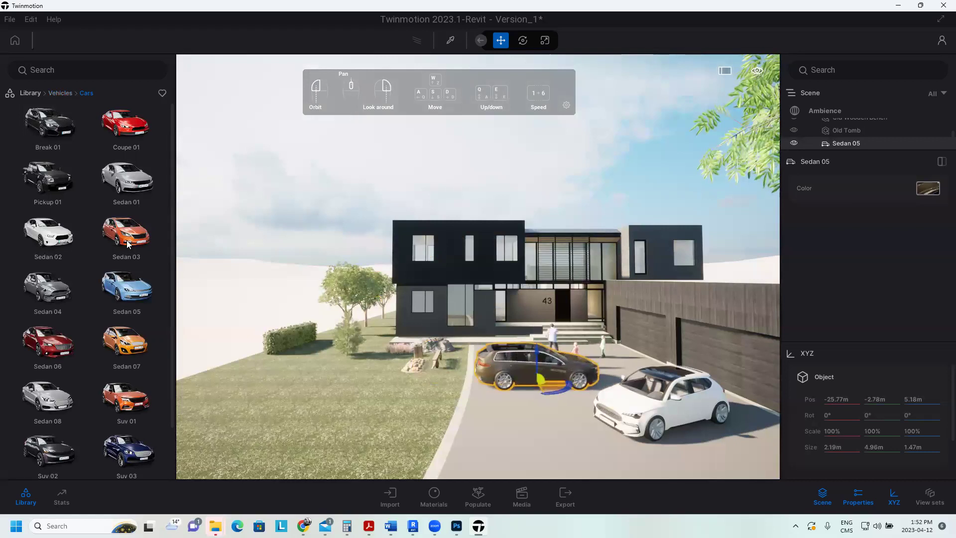
pyautogui.moveTo(127, 371); pyautogui.dragTo(270, 393)
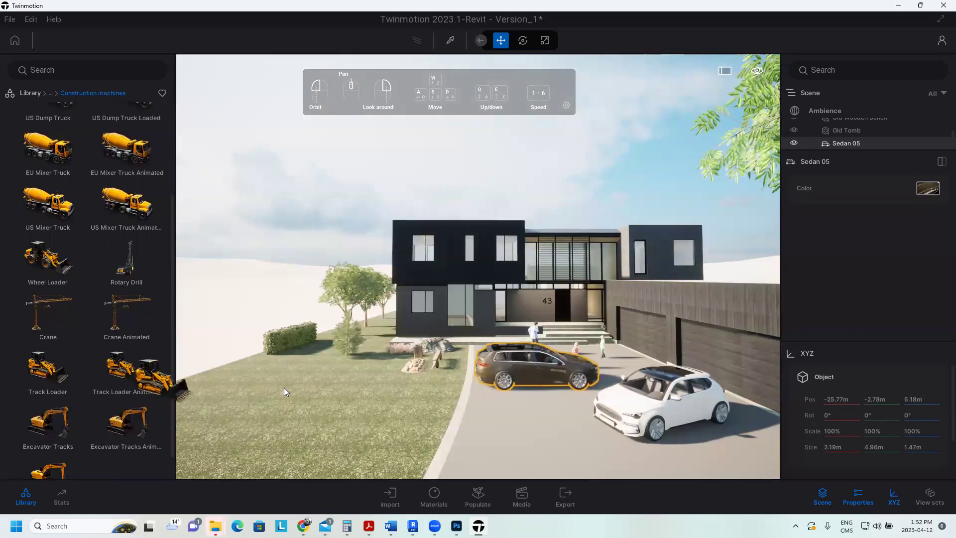
# Drop the Track Loader Animated on the lawn beside the rock pile and return to the library root.
pyautogui.moveTo(284, 388); pyautogui.dragTo(283, 388)
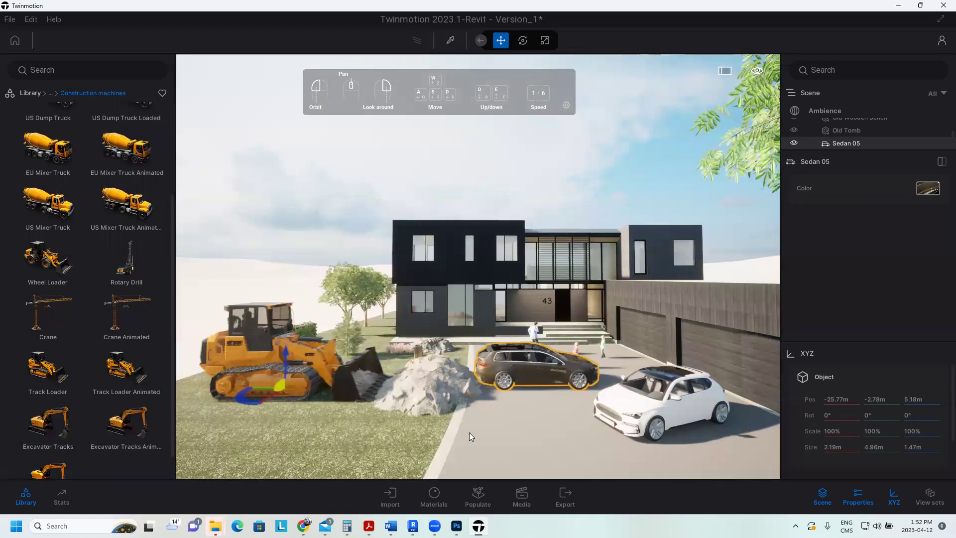
pyautogui.click(46, 94)
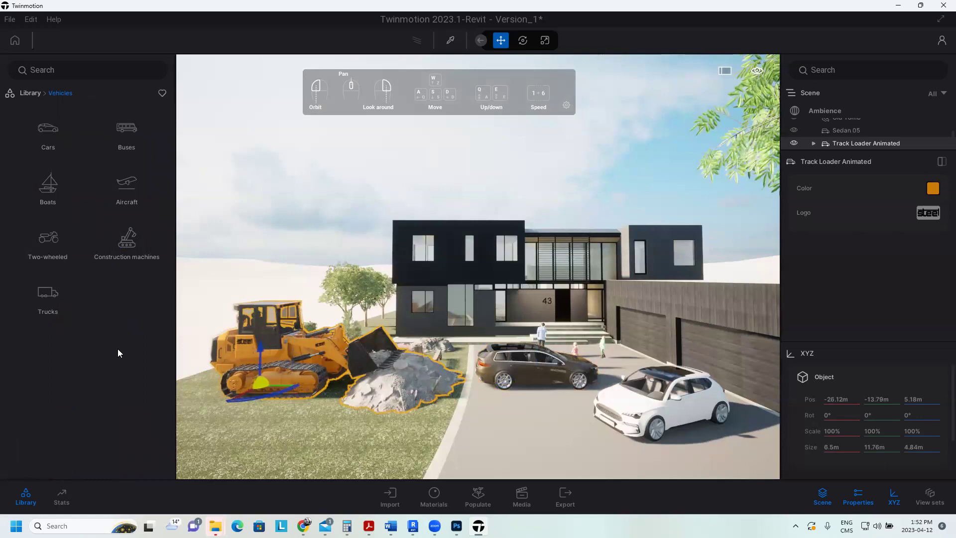
pyautogui.rightClick(118, 353)
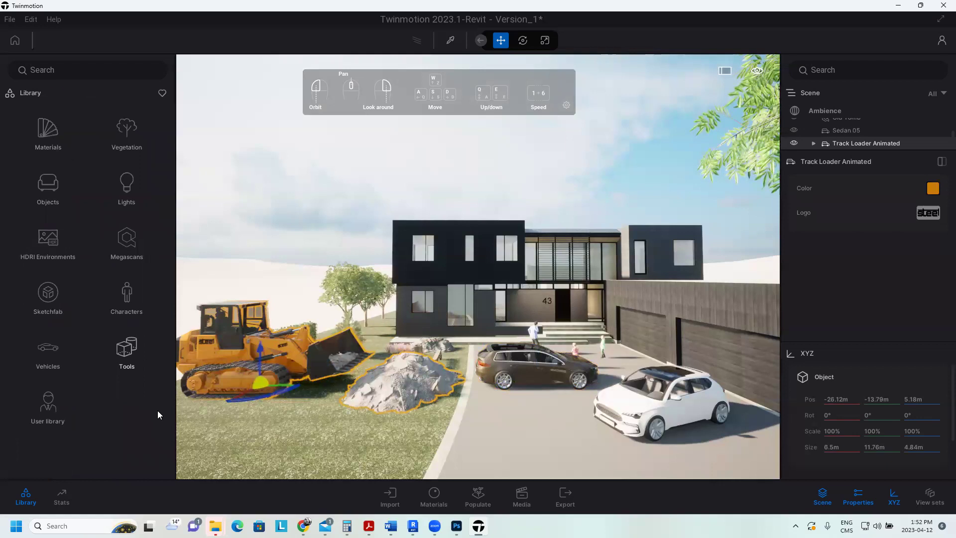
pyautogui.click(127, 351)
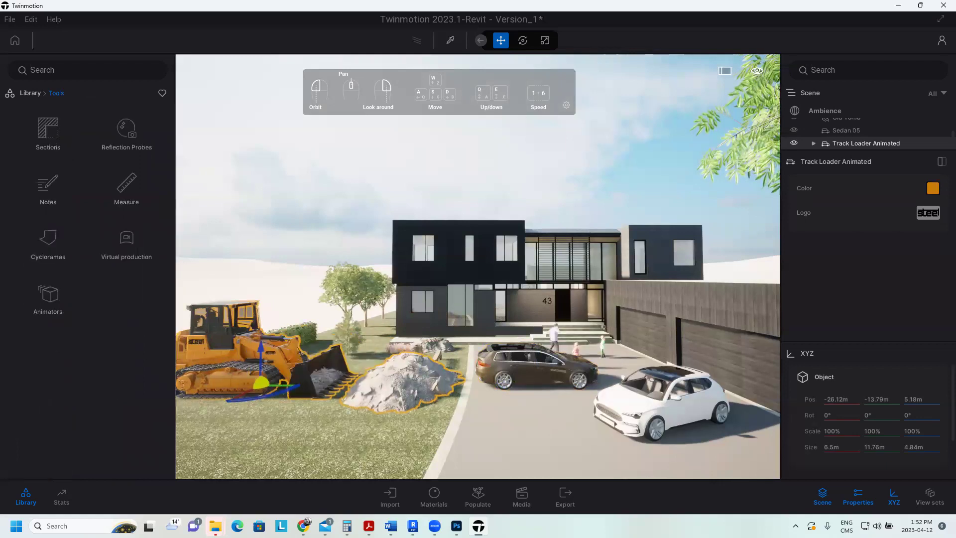
# Orbit the camera around the house and up to a high overhead view.
pyautogui.moveTo(478, 269); pyautogui.dragTo(379, 269)
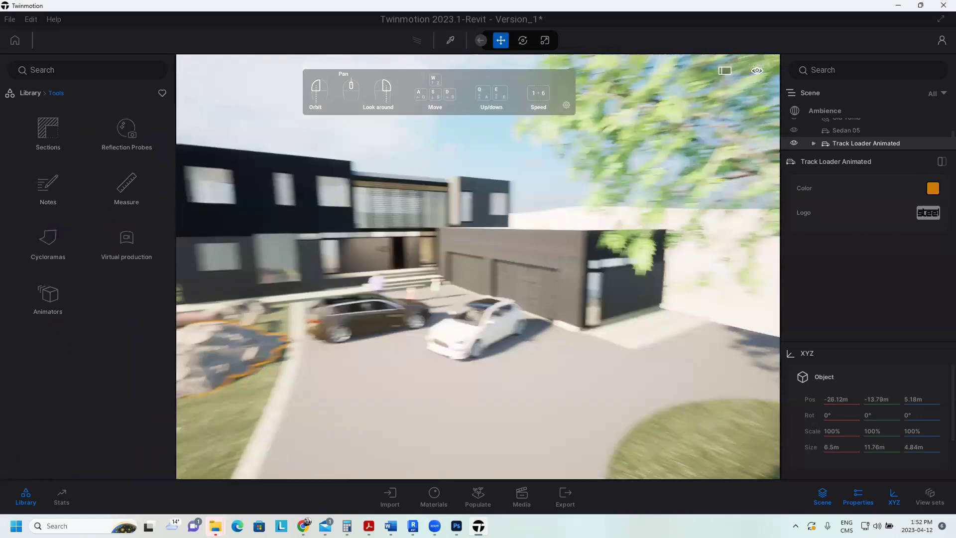
pyautogui.moveTo(428, 141); pyautogui.dragTo(461, 141)
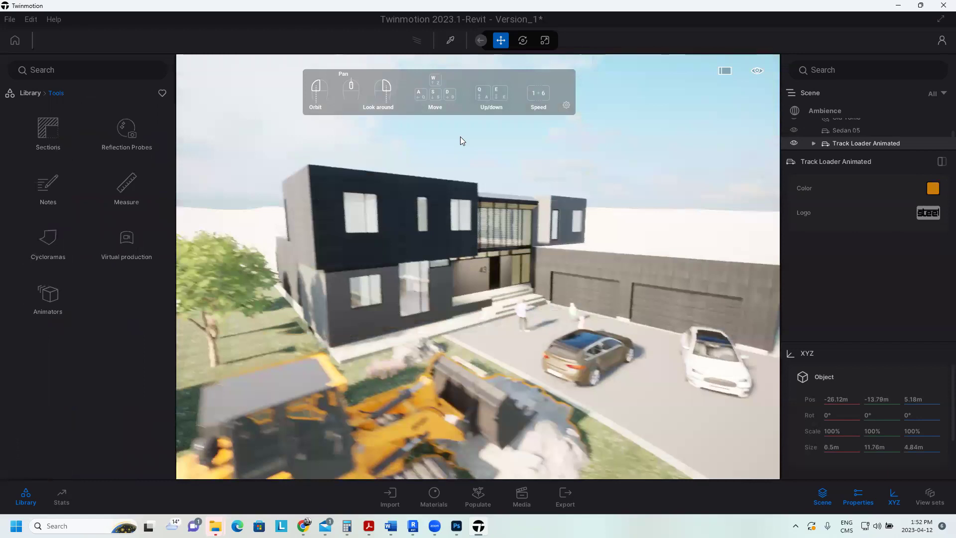
pyautogui.moveTo(460, 136); pyautogui.dragTo(428, 160)
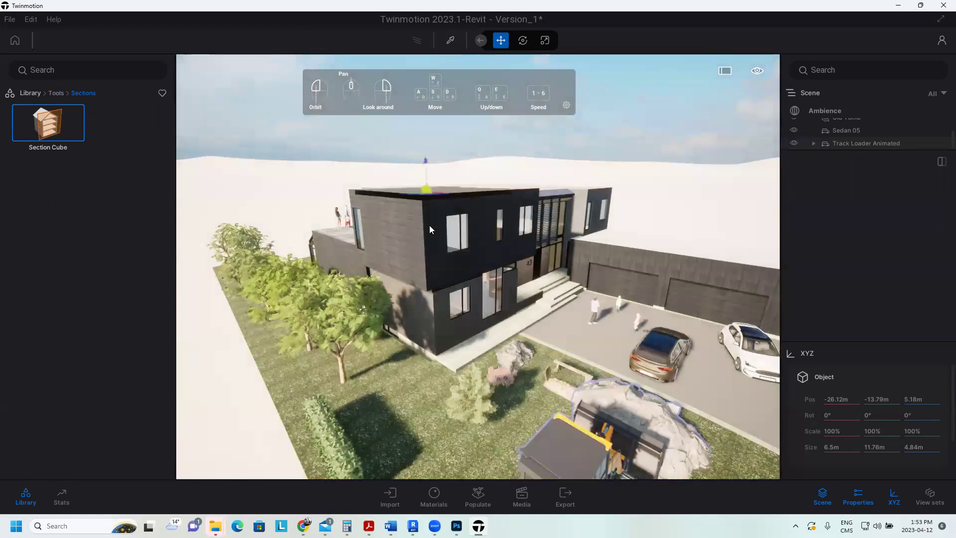
# Drop a Section Cube on the house and shift it to -7.08m, exposing the ground-floor rooms.
pyautogui.moveTo(432, 229); pyautogui.dragTo(419, 259)
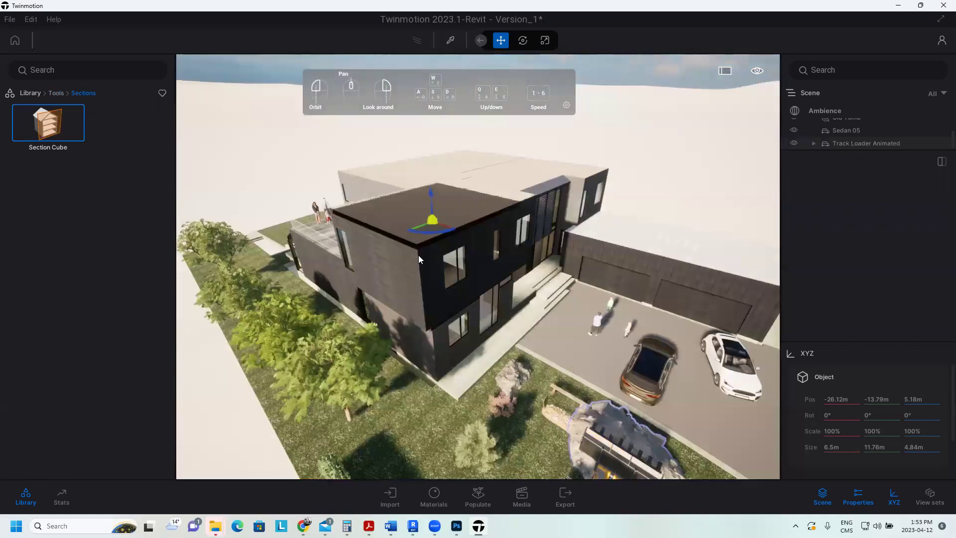
pyautogui.click(419, 255)
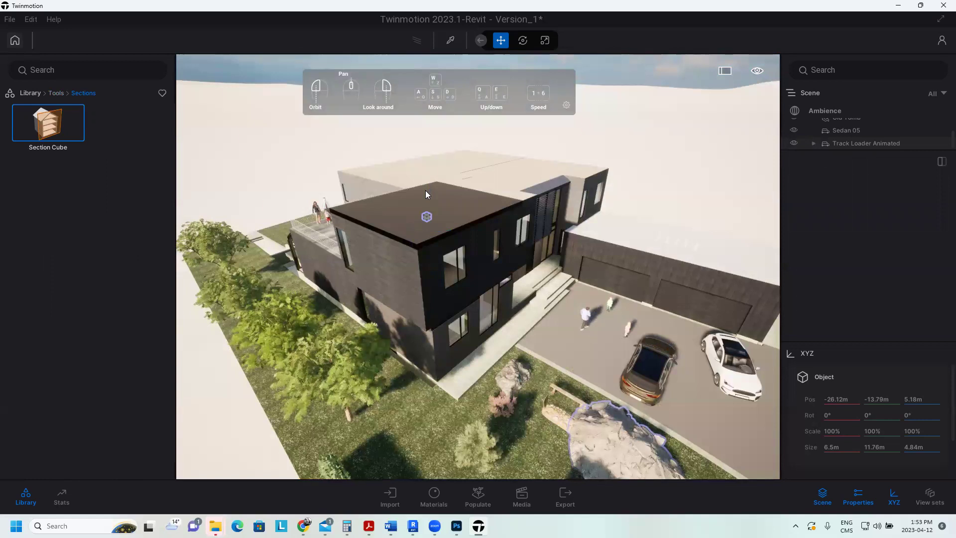
pyautogui.click(427, 216)
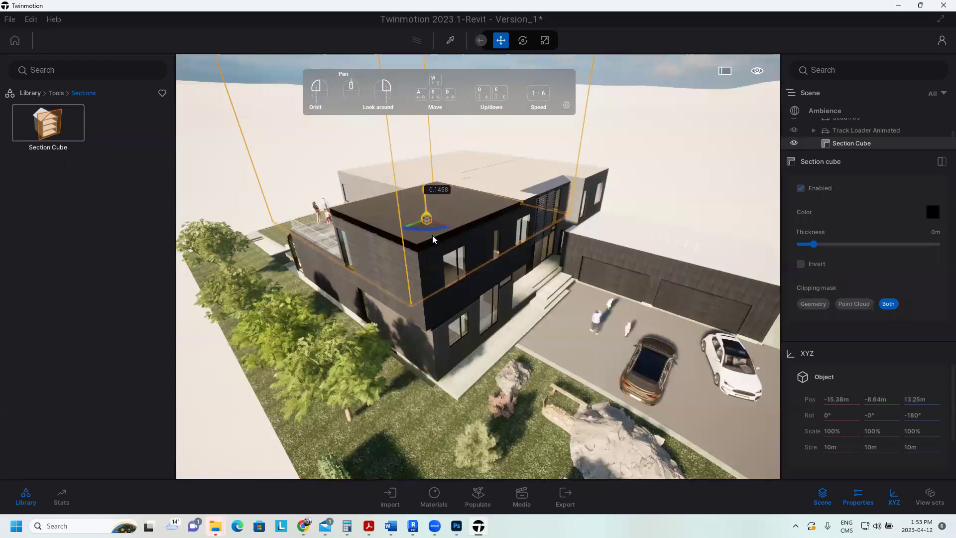
pyautogui.moveTo(433, 235); pyautogui.dragTo(574, 334)
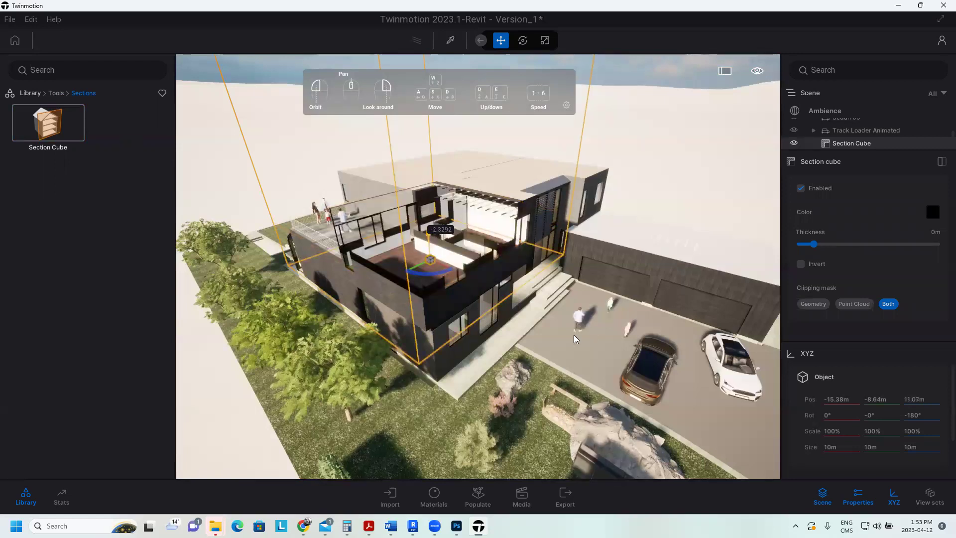
pyautogui.moveTo(430, 259); pyautogui.dragTo(412, 305)
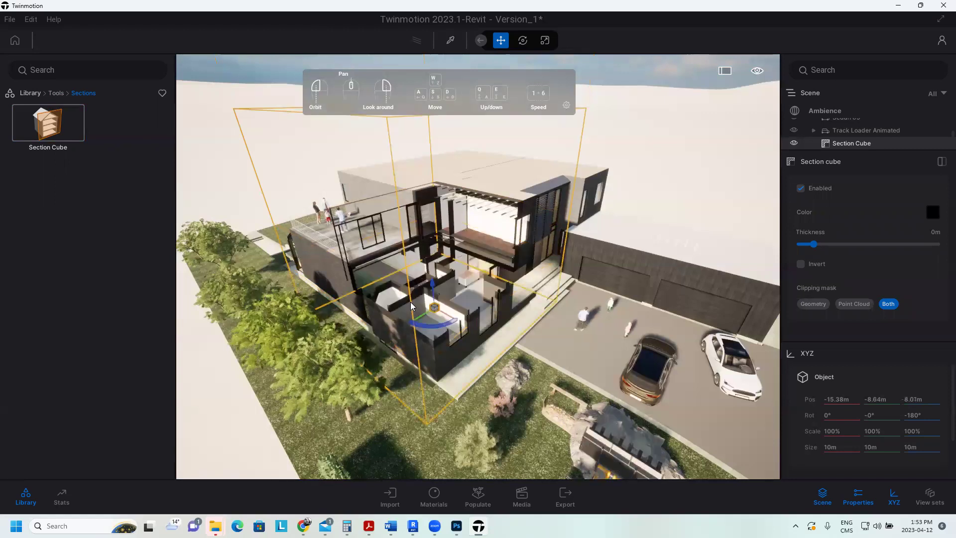
pyautogui.scroll(2, 410, 307)
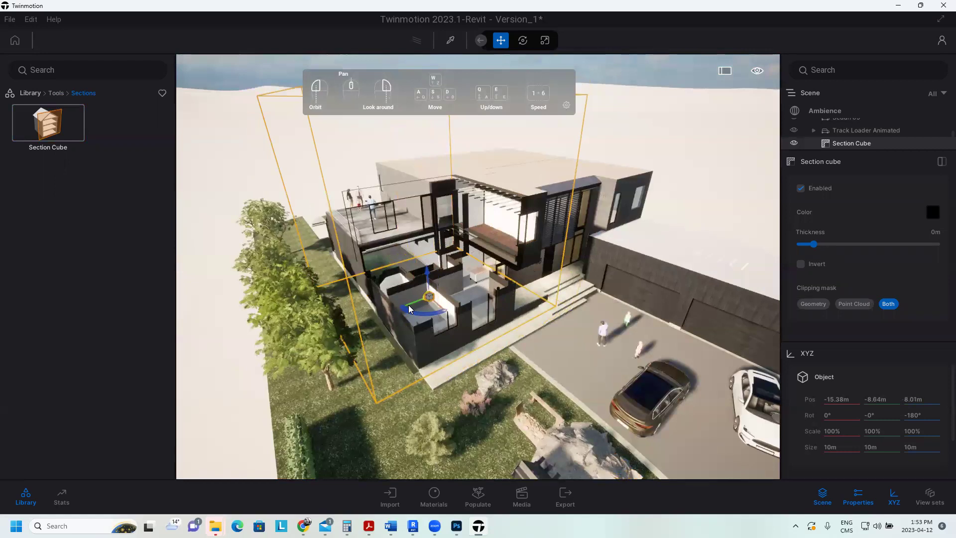
pyautogui.moveTo(409, 305); pyautogui.dragTo(435, 319, button='right')
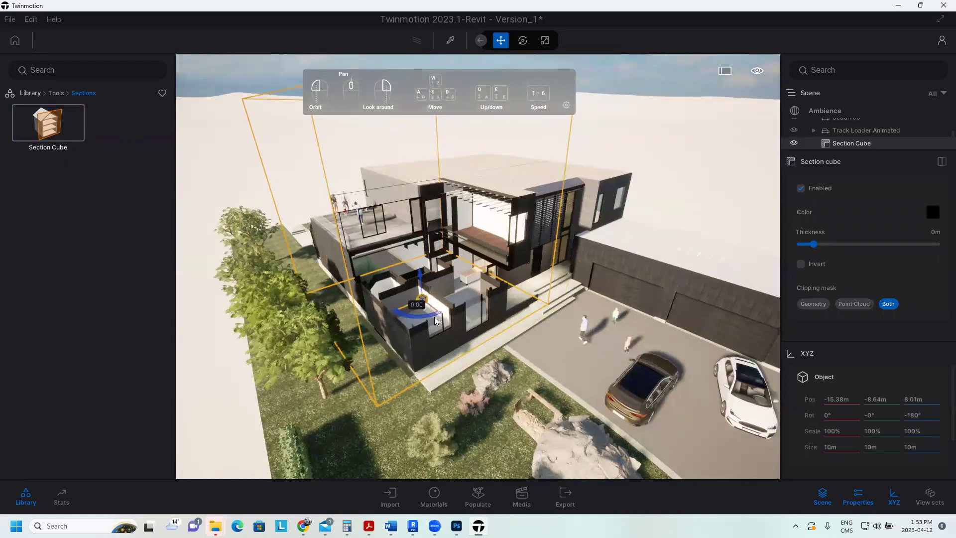
pyautogui.moveTo(435, 319); pyautogui.dragTo(906, 415)
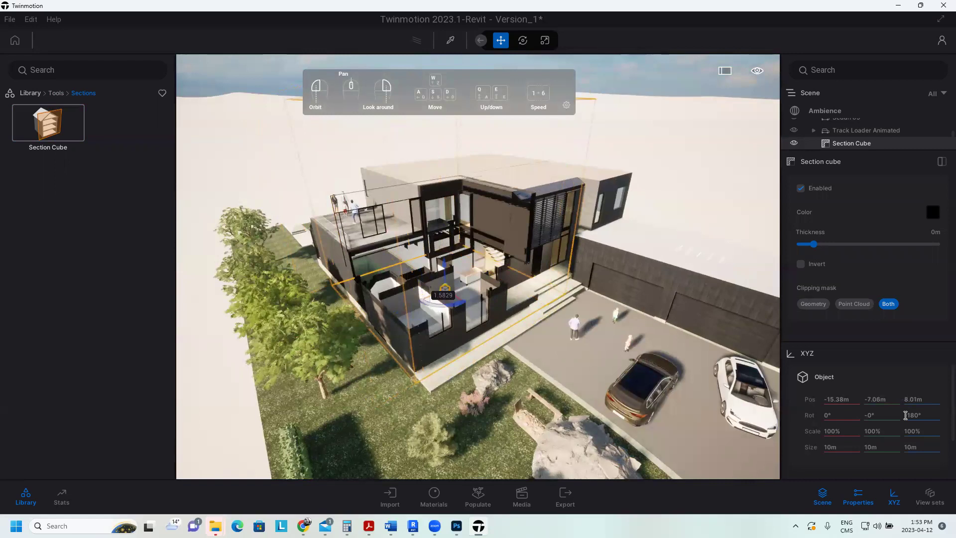
# Scale the section cube to 150% on X and 125% on Y.
pyautogui.moveTo(454, 302); pyautogui.dragTo(465, 306)
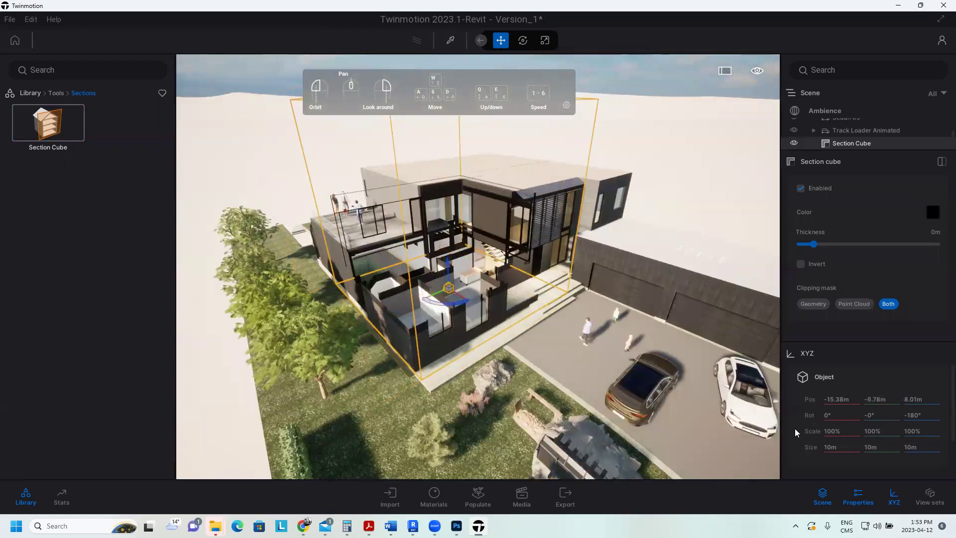
pyautogui.moveTo(795, 428); pyautogui.dragTo(448, 289)
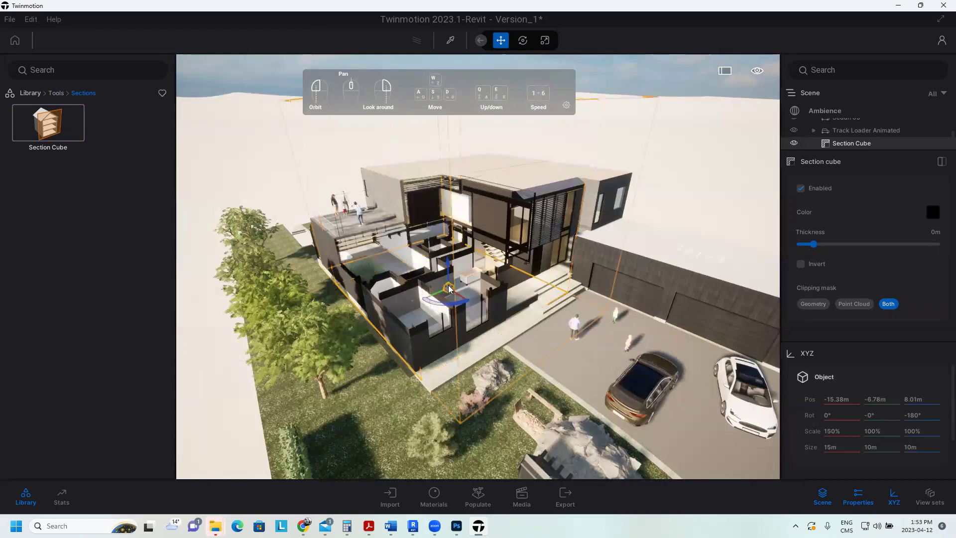
pyautogui.moveTo(449, 289); pyautogui.dragTo(874, 434)
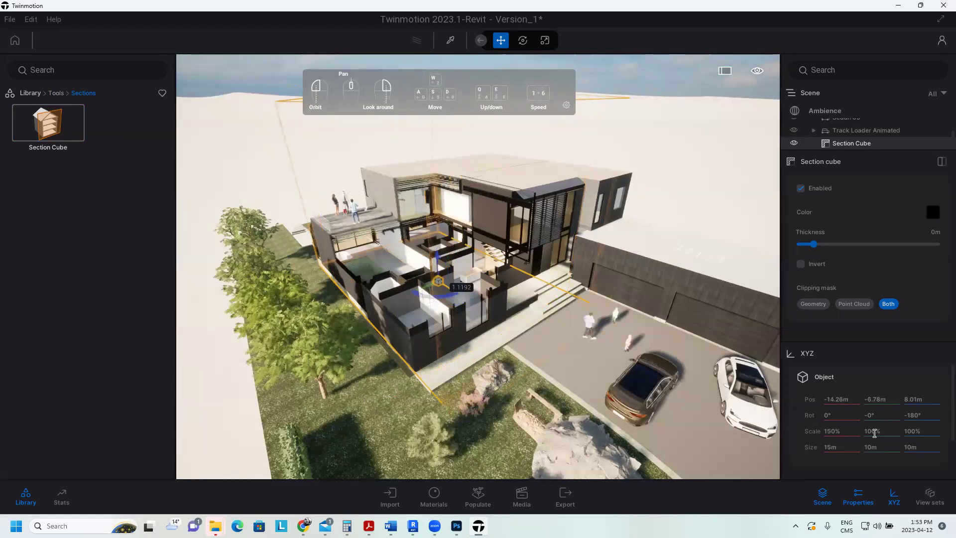
pyautogui.click(875, 434)
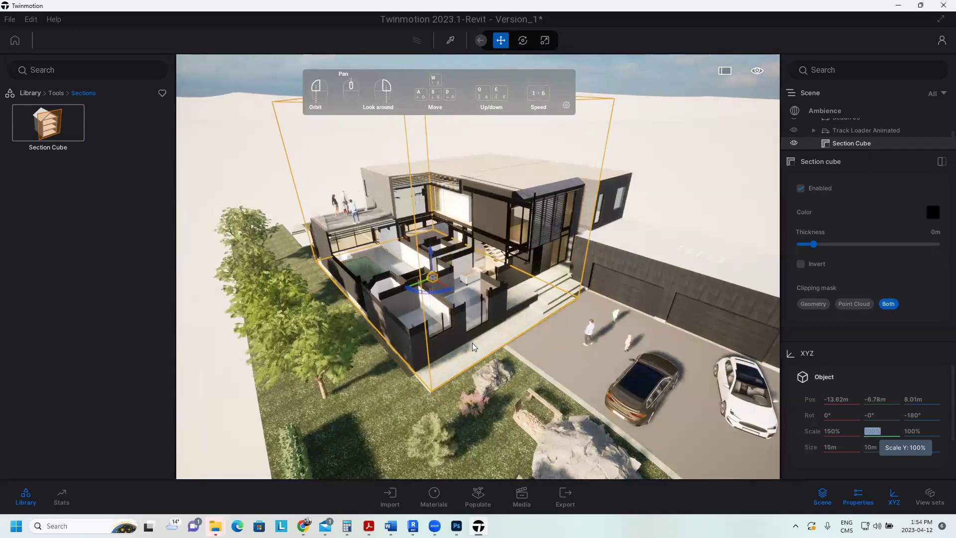
pyautogui.write('125')
pyautogui.press('Return')
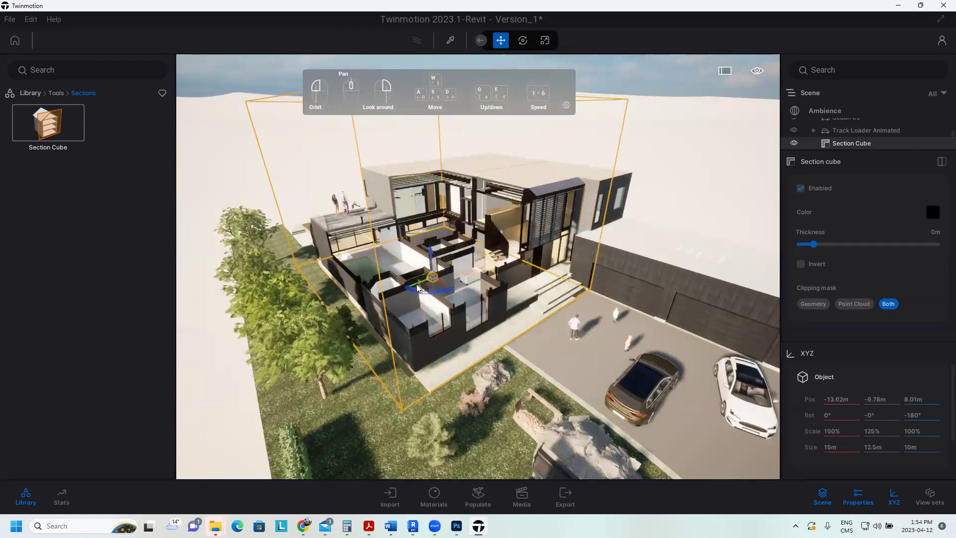
# Move the section cube to -7.49m along the house and zoom in.
pyautogui.moveTo(417, 284); pyautogui.dragTo(407, 287)
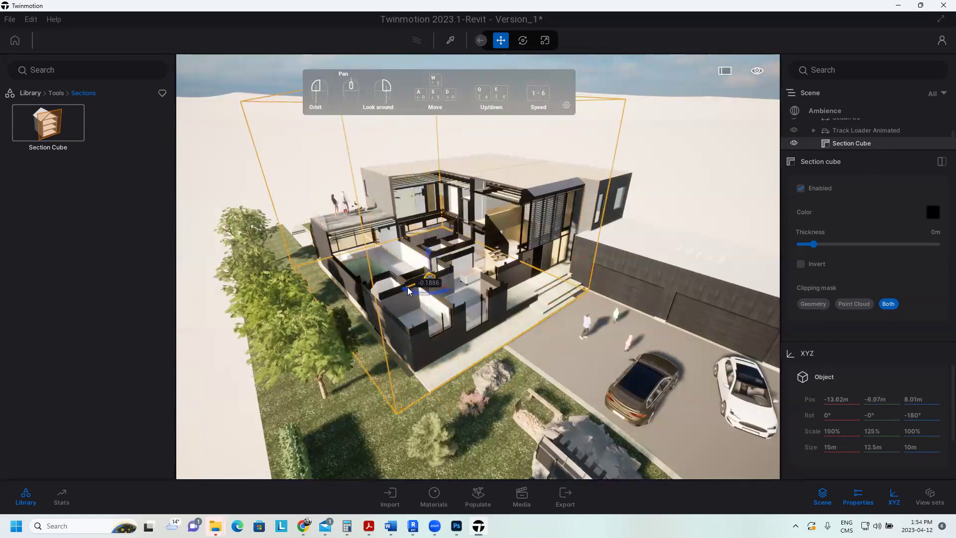
pyautogui.moveTo(407, 286); pyautogui.dragTo(400, 290)
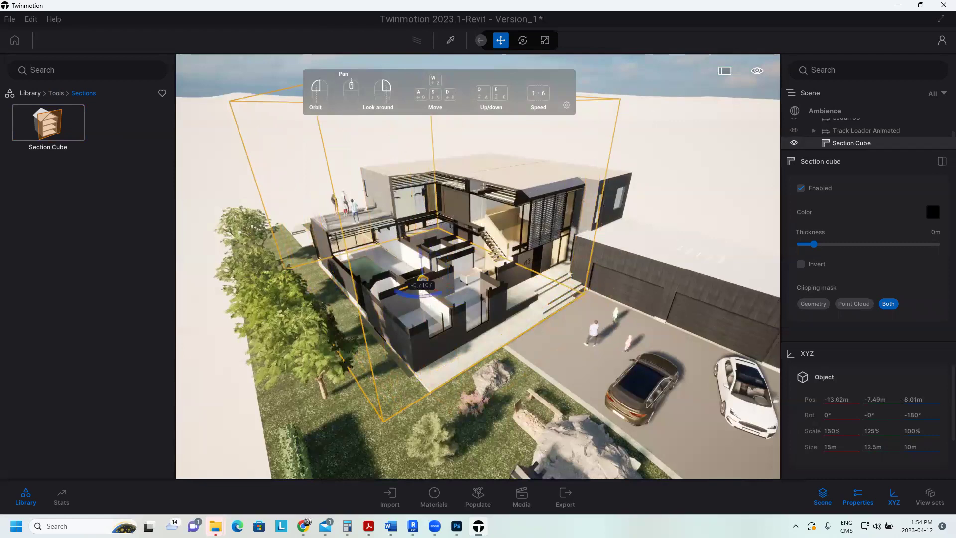
pyautogui.scroll(5, 478, 267)
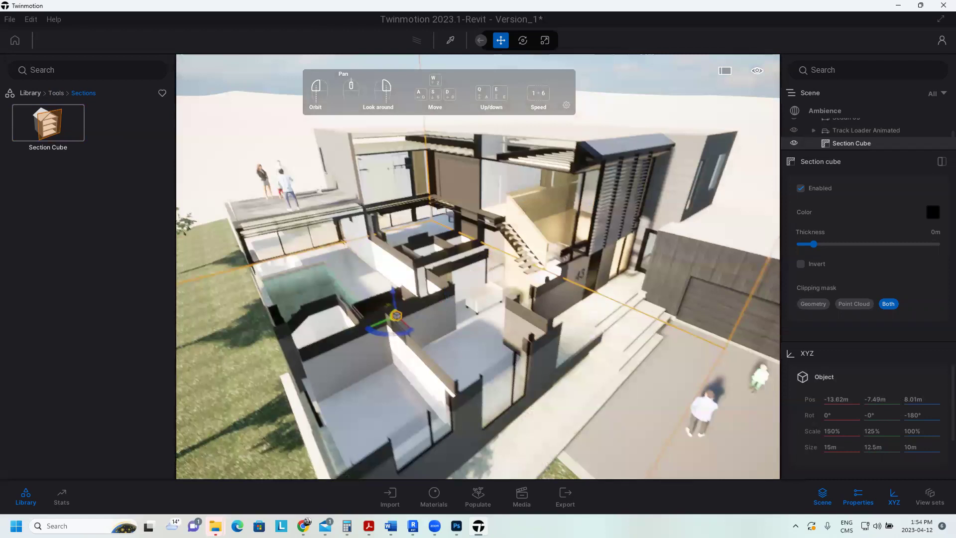
# Orbit around the cut-open house and delete the section cube so it appears whole.
pyautogui.moveTo(408, 330); pyautogui.dragTo(440, 330)
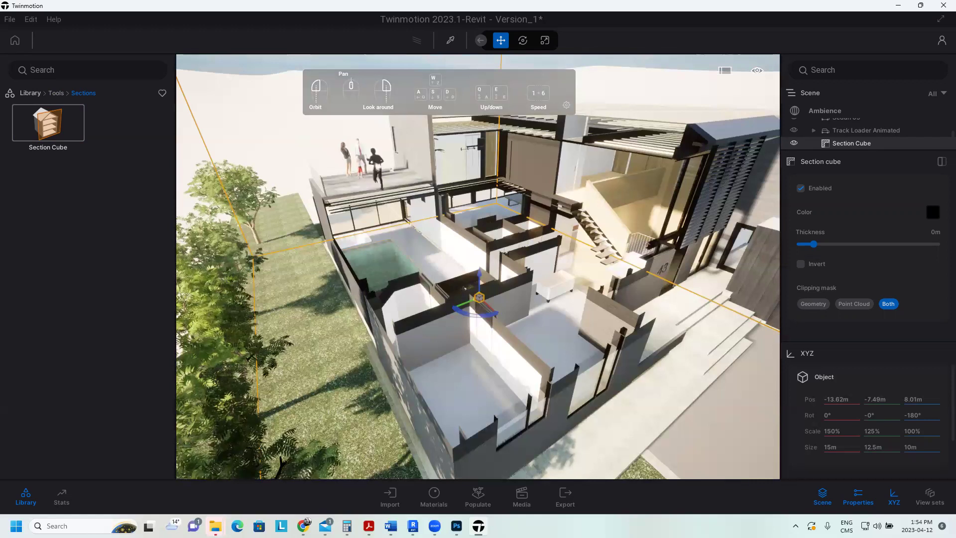
pyautogui.press('Delete')
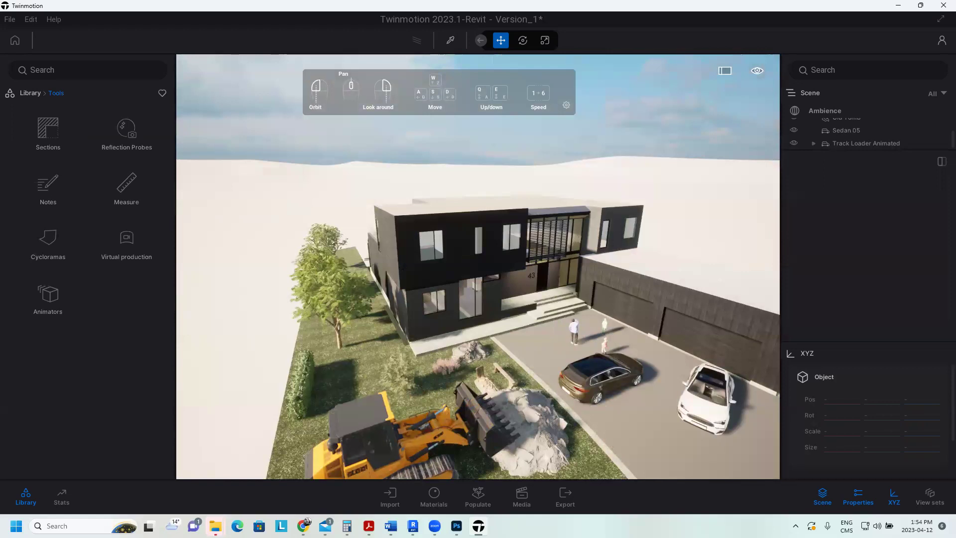
# Pull the camera back to frame the intact house from the front.
pyautogui.scroll(-3, 278, 415)
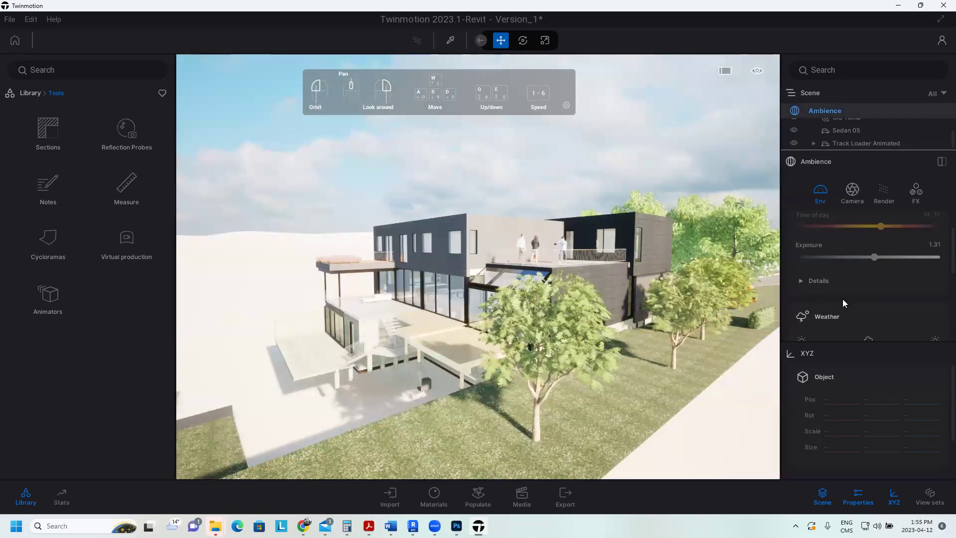
# In Ambience Env, move time of day to about 12:57 and enter a new exposure value.
pyautogui.scroll(-2, 843, 298)
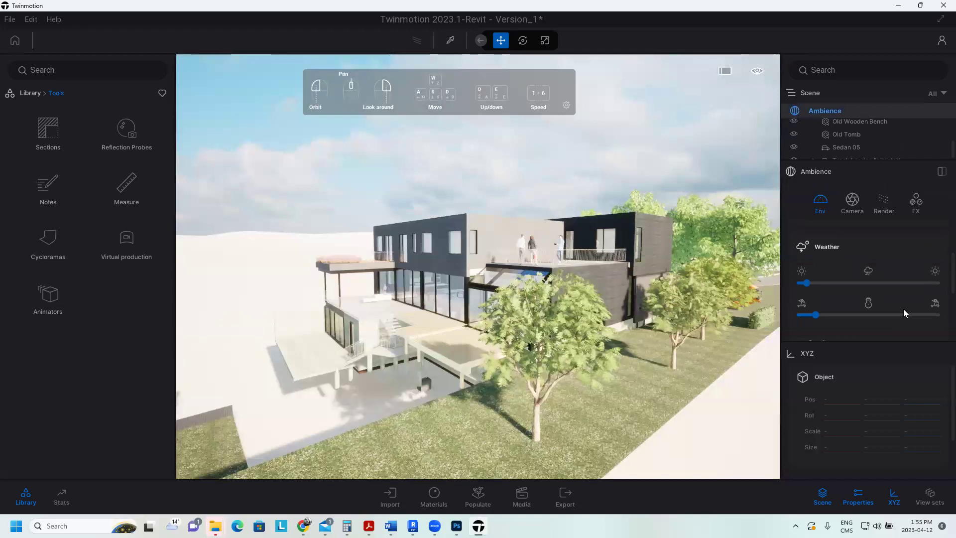
pyautogui.scroll(-3, 801, 284)
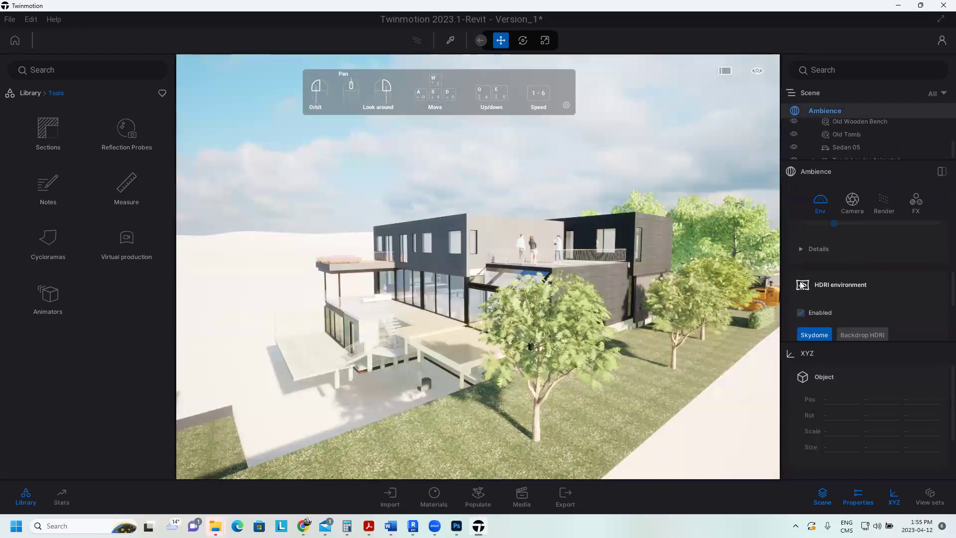
pyautogui.scroll(-1, 801, 285)
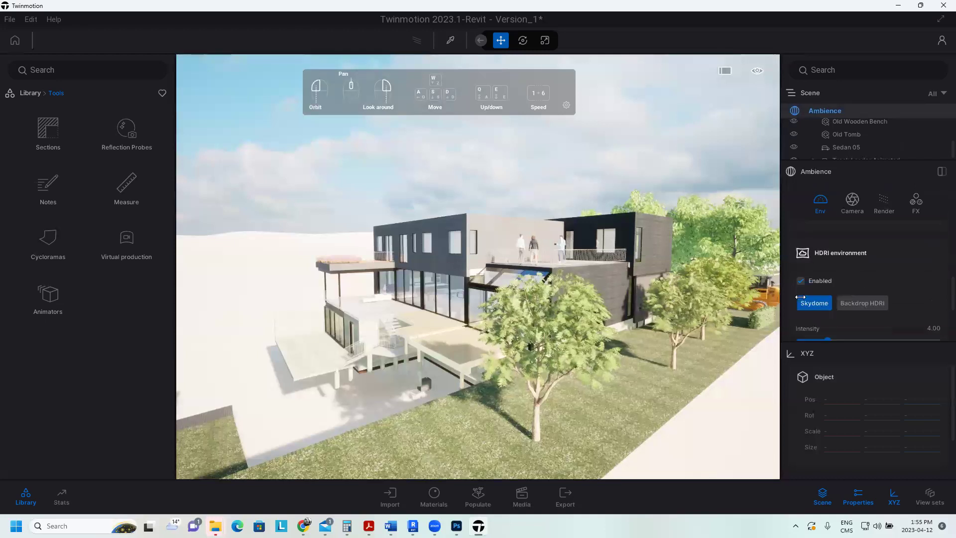
pyautogui.scroll(-2, 803, 264)
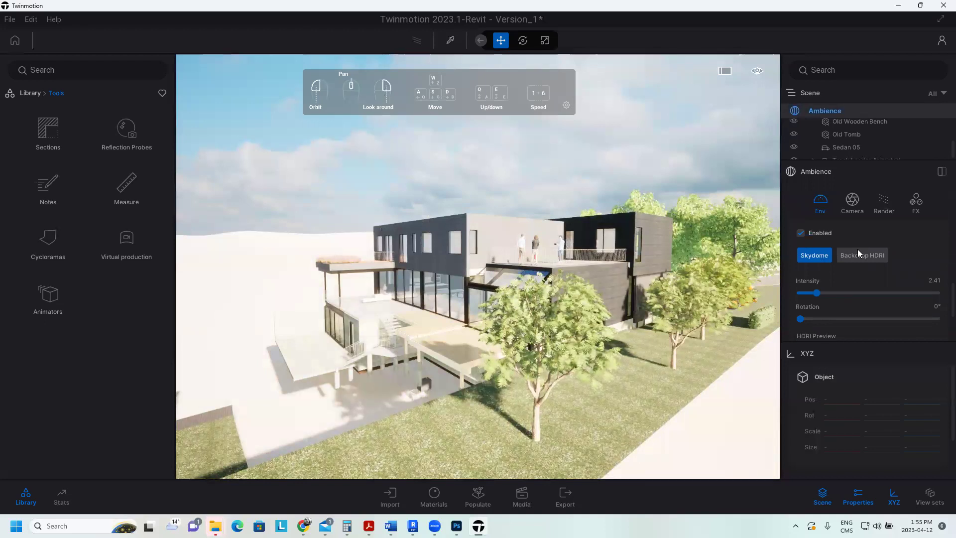
pyautogui.scroll(3, 857, 253)
pyautogui.moveTo(880, 269)
pyautogui.mouseDown()
pyautogui.moveTo(841, 270)
pyautogui.moveTo(873, 269)
pyautogui.mouseUp()
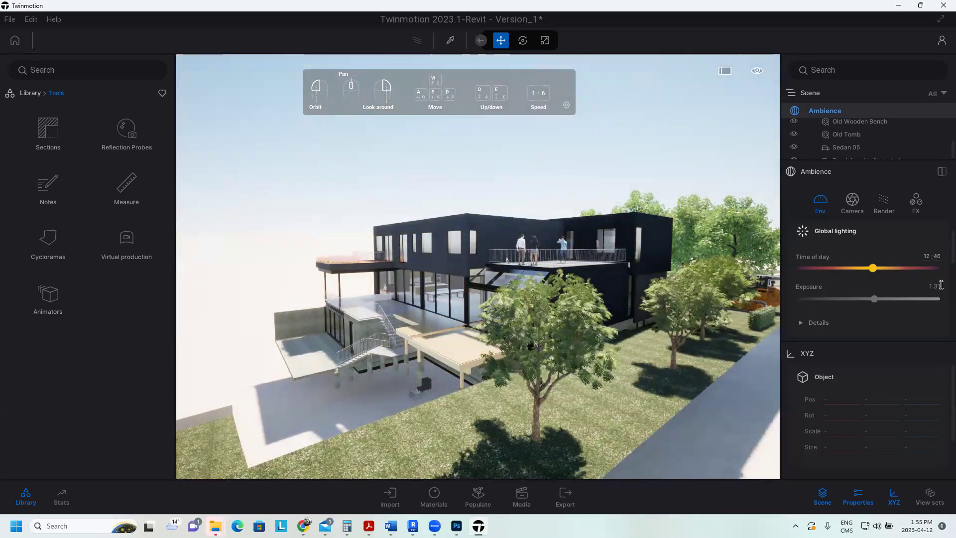
pyautogui.click(935, 286)
pyautogui.write('0.77')
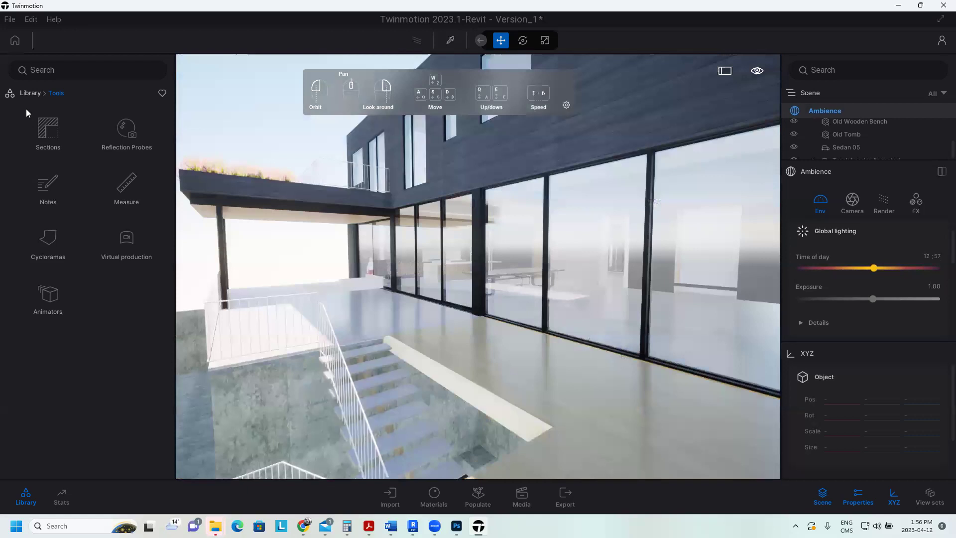
# Navigate the library to Materials > Glass and browse the pattern glass options.
pyautogui.click(26, 109)
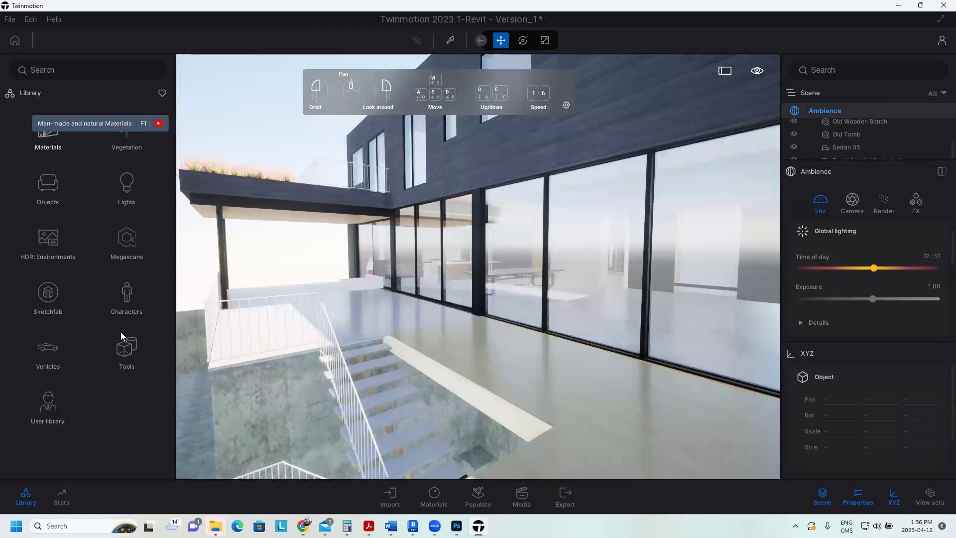
pyautogui.press('F1')
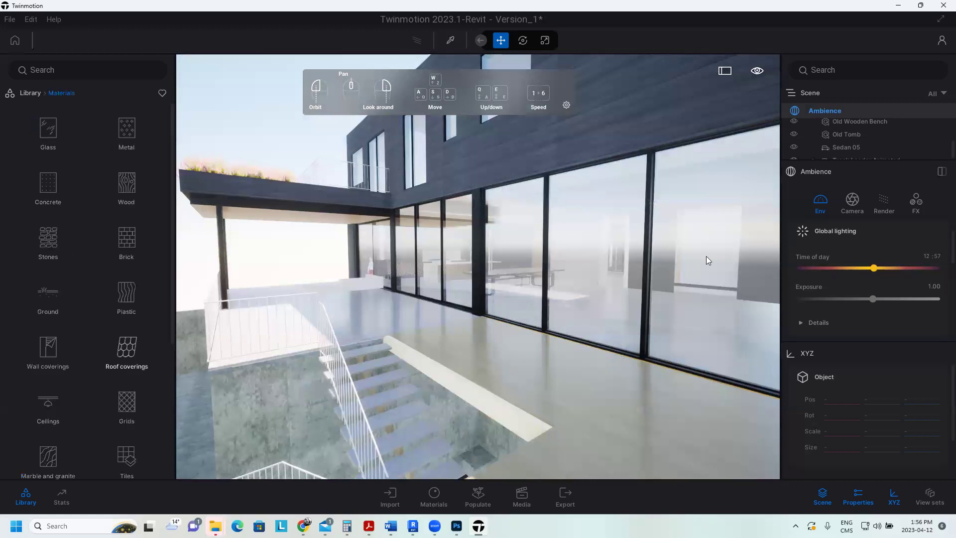
pyautogui.click(84, 165)
pyautogui.moveTo(48, 284)
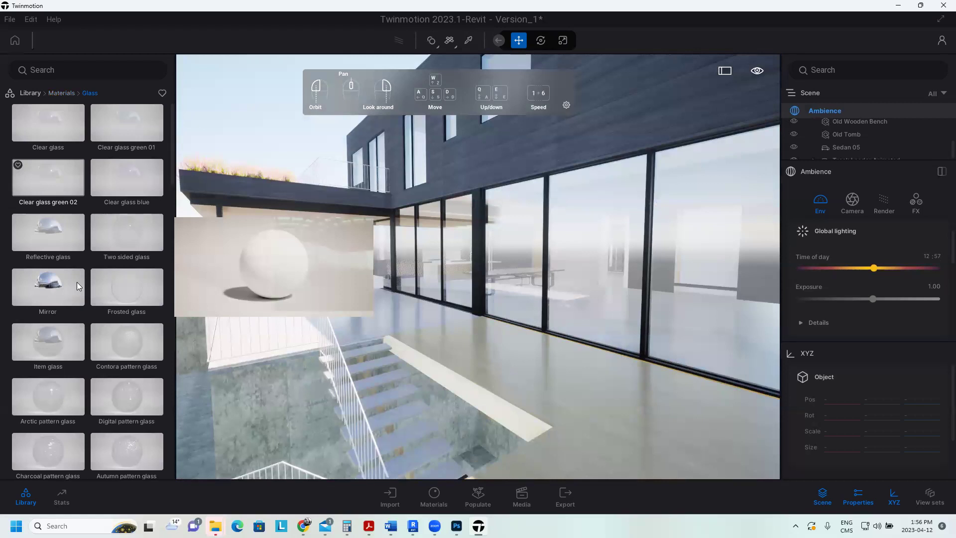
pyautogui.scroll(-5, 62, 184)
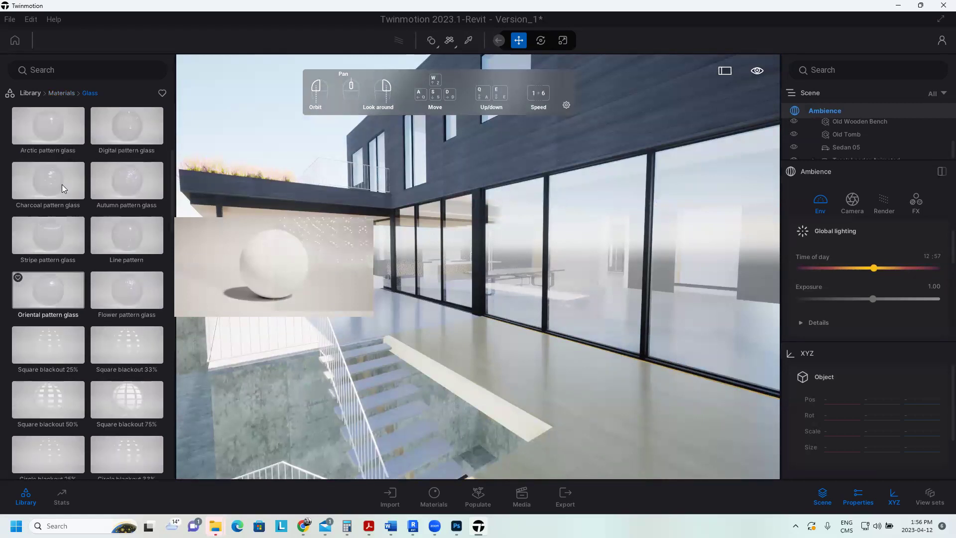
pyautogui.scroll(1, 61, 184)
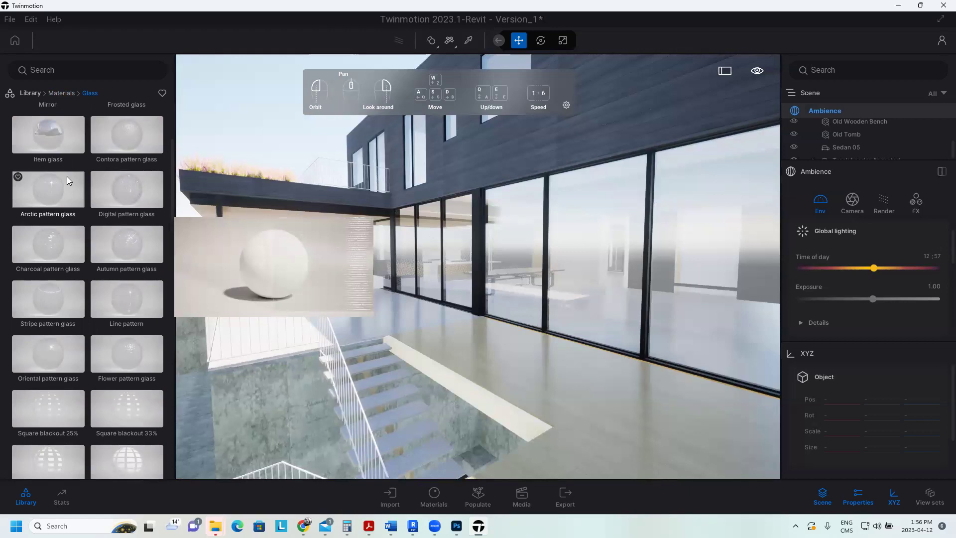
pyautogui.scroll(4, 67, 177)
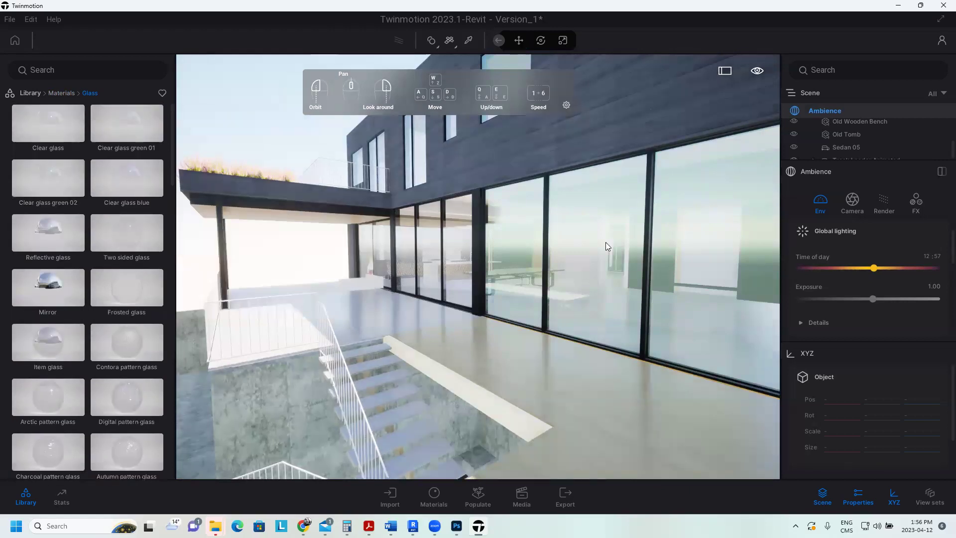
# Inspect the green-tinted window glass, then apply Clear glass blue and finally Clear glass to the windows.
pyautogui.click(606, 242)
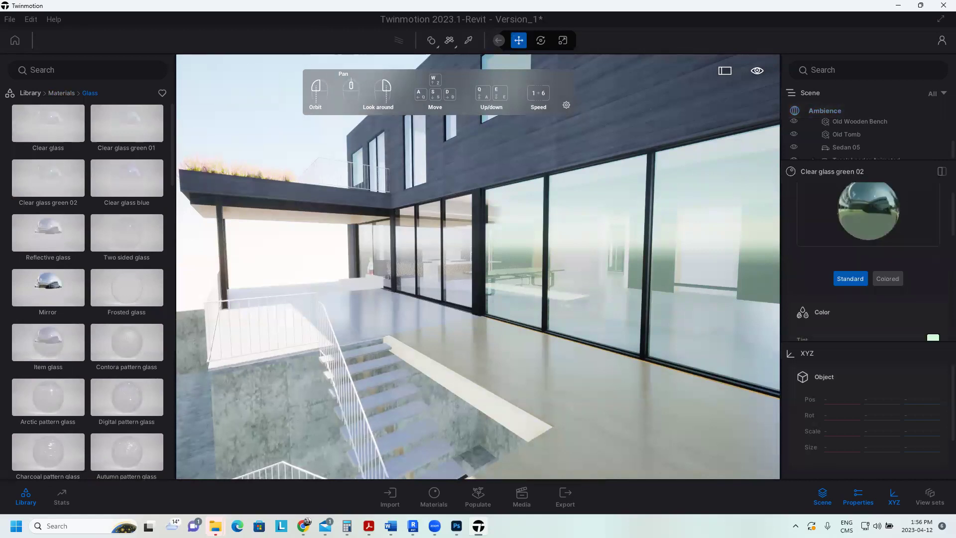
pyautogui.moveTo(448, 269); pyautogui.dragTo(382, 269)
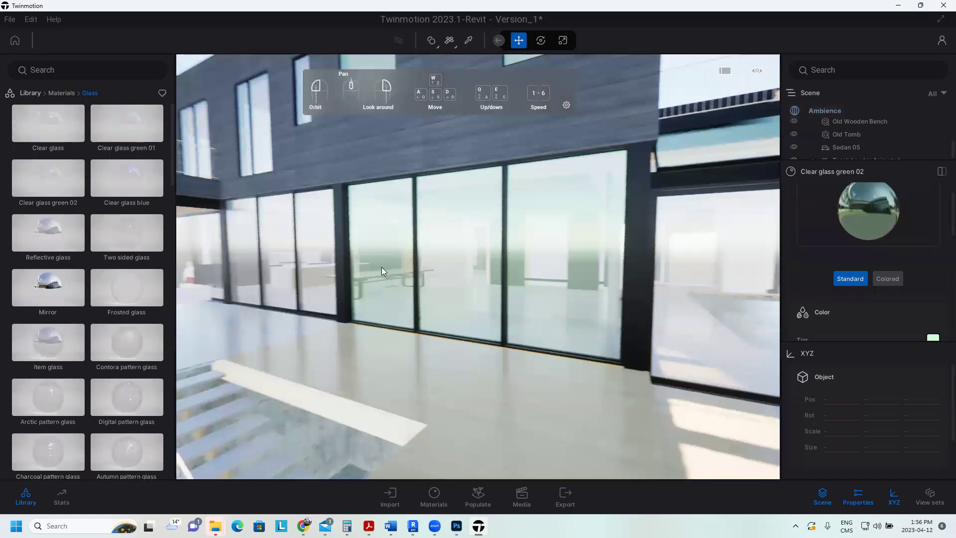
pyautogui.moveTo(381, 267); pyautogui.dragTo(389, 254)
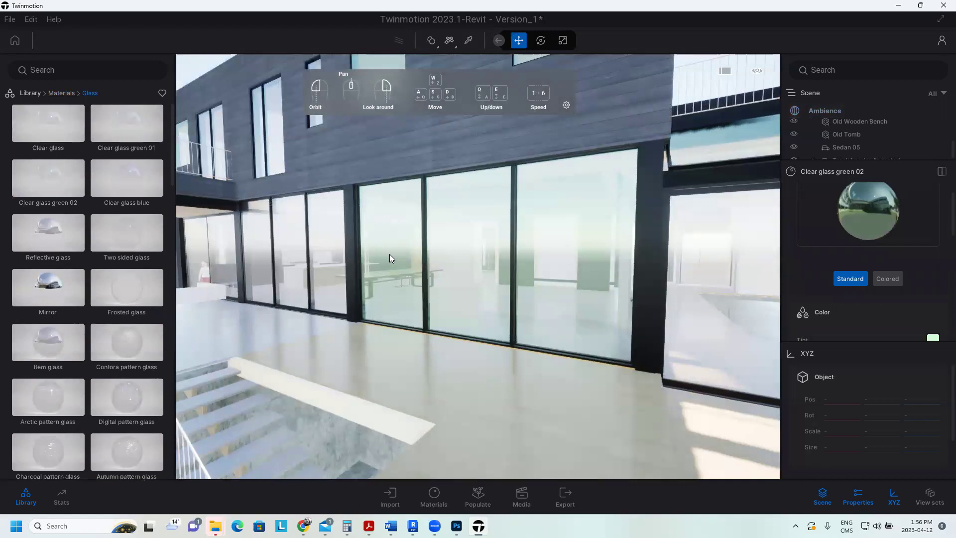
pyautogui.moveTo(390, 254); pyautogui.dragTo(545, 302)
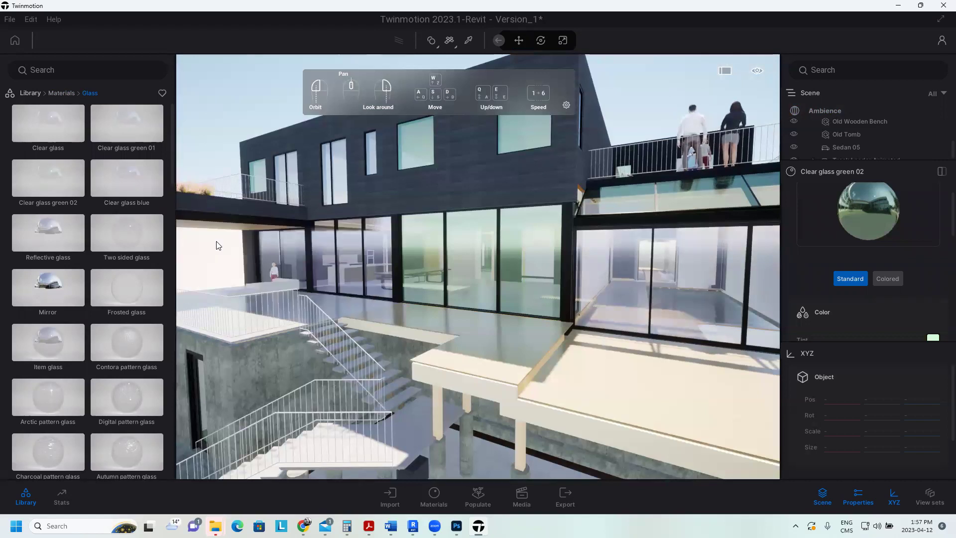
pyautogui.click(216, 245)
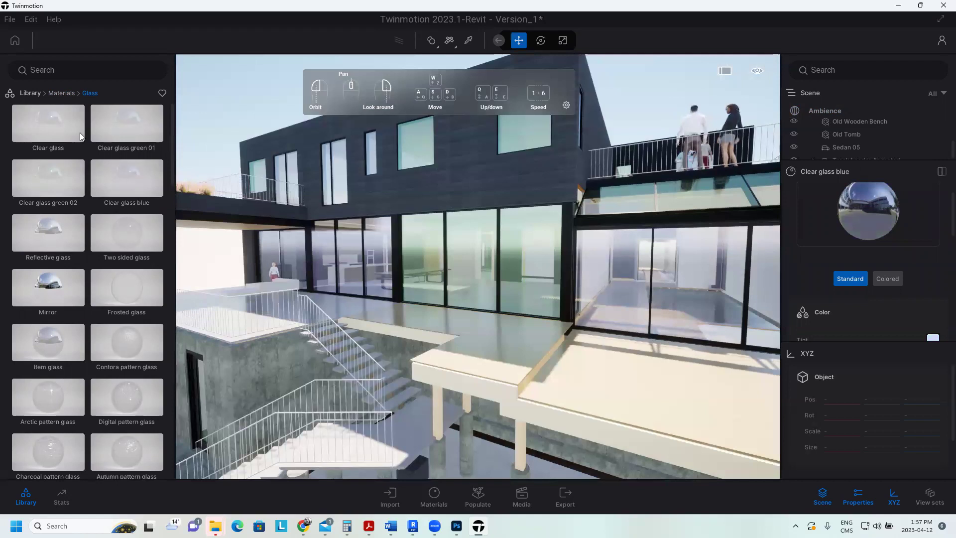
pyautogui.scroll(3, 449, 296)
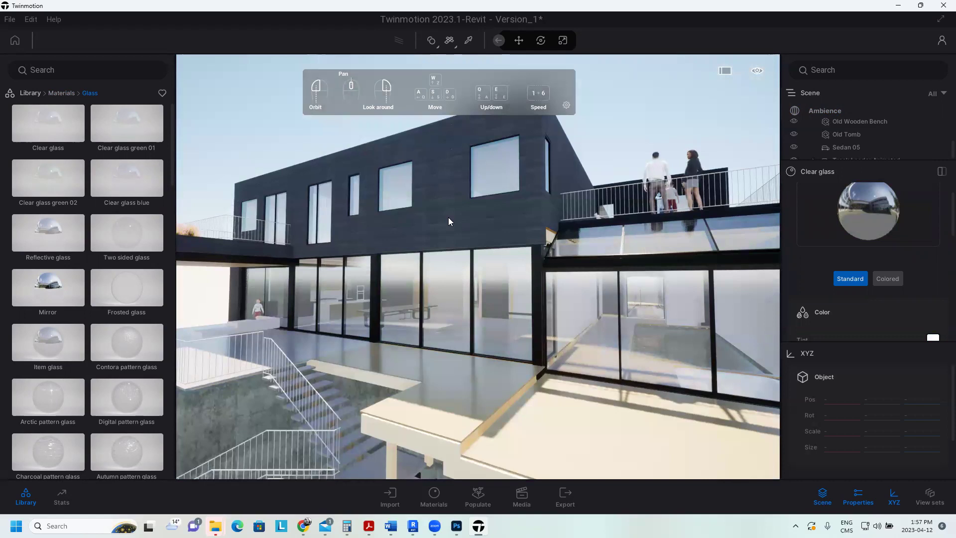
pyautogui.scroll(-5, 448, 221)
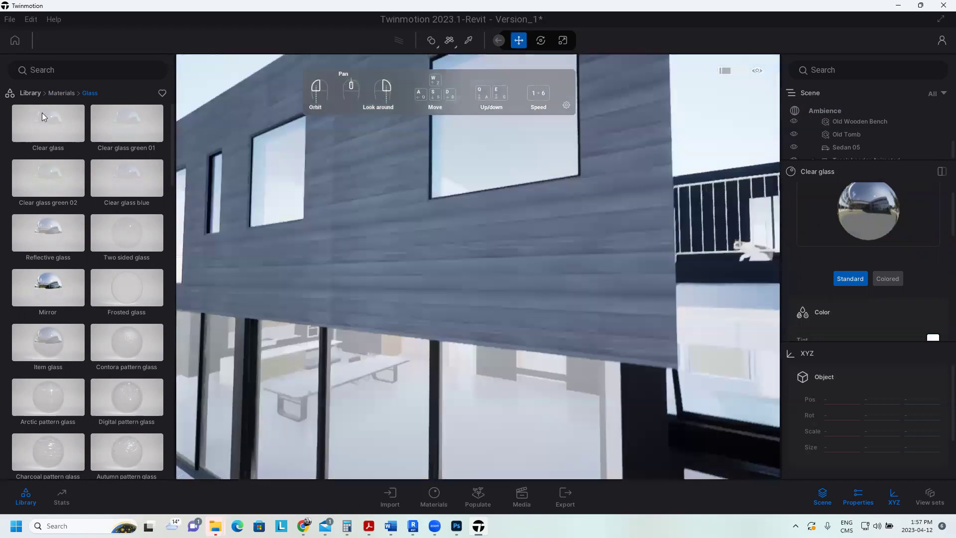
# Pick the dark wall's MAC_Harrywood_Cedar_H_1_ material and drop its luminosity to 33%.
pyautogui.click(61, 92)
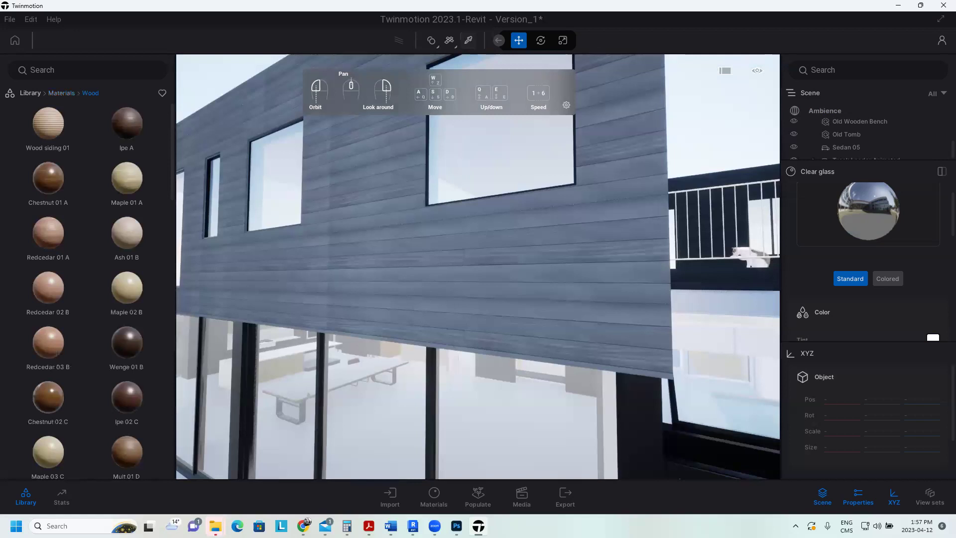
pyautogui.click(468, 40)
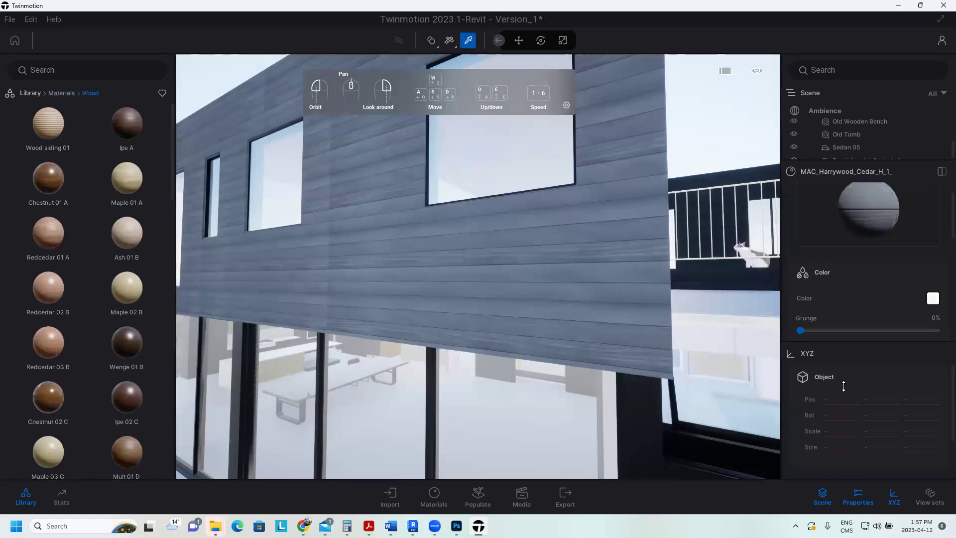
pyautogui.moveTo(867, 356); pyautogui.dragTo(842, 356)
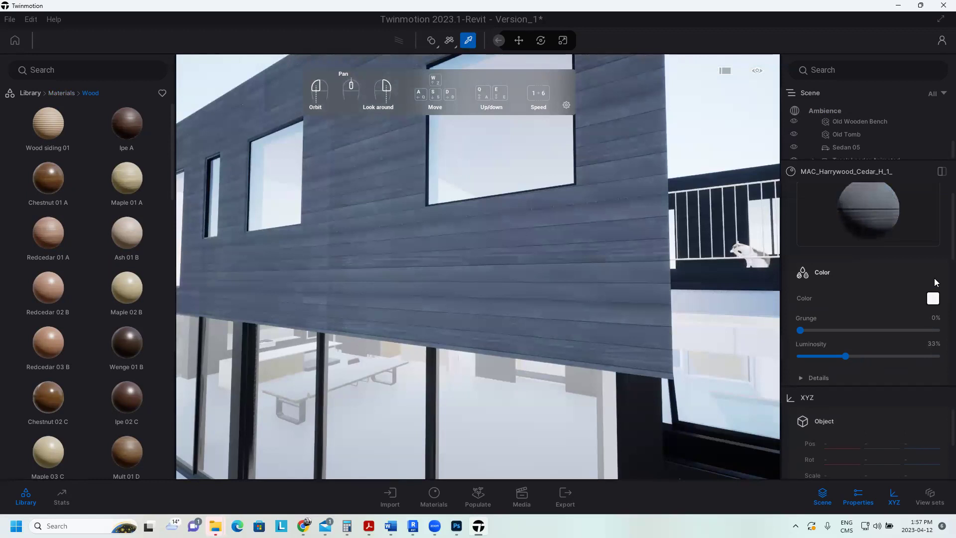
# Expand the cedar material's details and set its UV scale to 1.00.
pyautogui.scroll(-2, 846, 269)
pyautogui.click(810, 255)
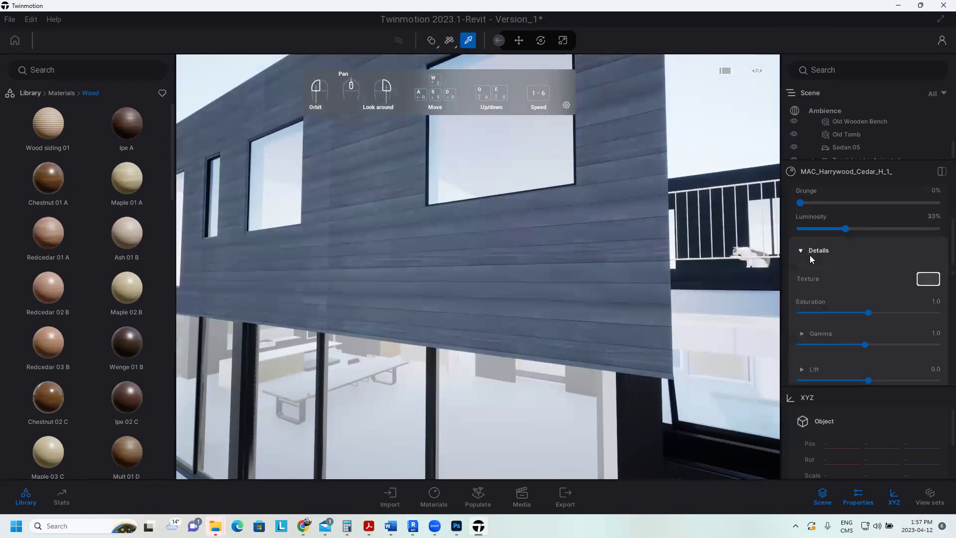
pyautogui.scroll(-3, 810, 256)
pyautogui.moveTo(865, 319)
pyautogui.mouseDown()
pyautogui.moveTo(838, 324)
pyautogui.moveTo(885, 318)
pyautogui.moveTo(858, 320)
pyautogui.mouseUp()
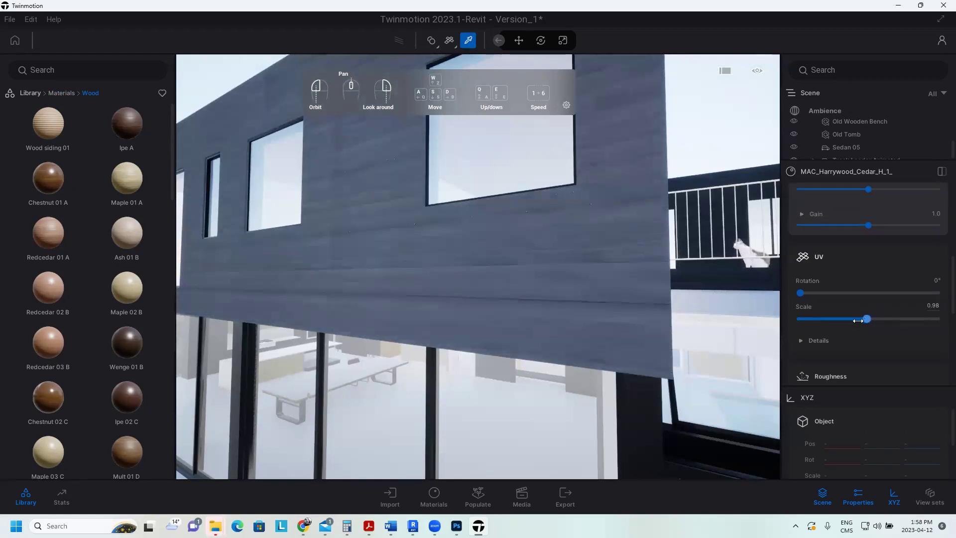
pyautogui.click(935, 306)
pyautogui.write('1')
pyautogui.press('Return')
# Test an angled UV rotation, return it to 0°, and lower roughness to 69%.
pyautogui.moveTo(800, 293)
pyautogui.mouseDown()
pyautogui.moveTo(815, 293)
pyautogui.moveTo(790, 295)
pyautogui.mouseUp()
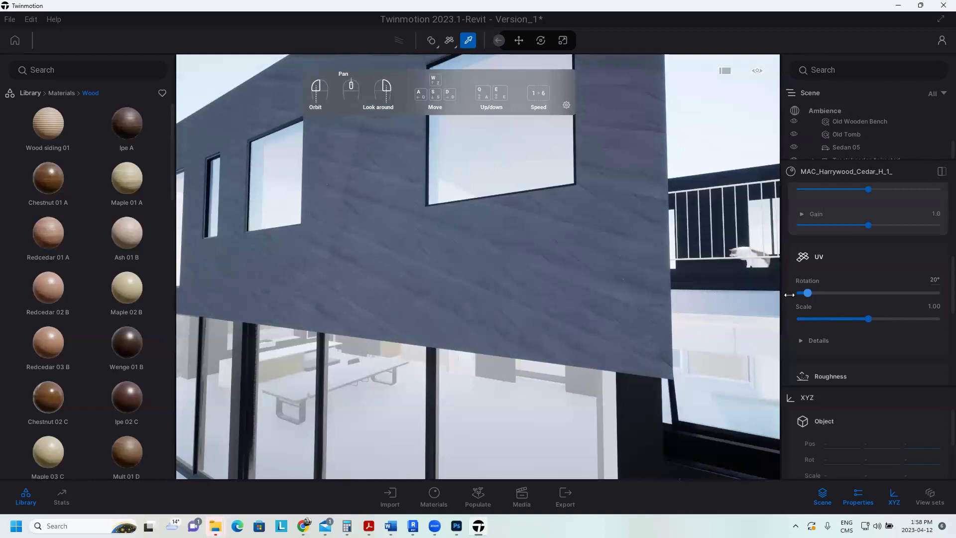
pyautogui.scroll(-3, 789, 299)
pyautogui.moveTo(890, 323)
pyautogui.mouseDown()
pyautogui.moveTo(790, 330)
pyautogui.moveTo(907, 322)
pyautogui.mouseUp()
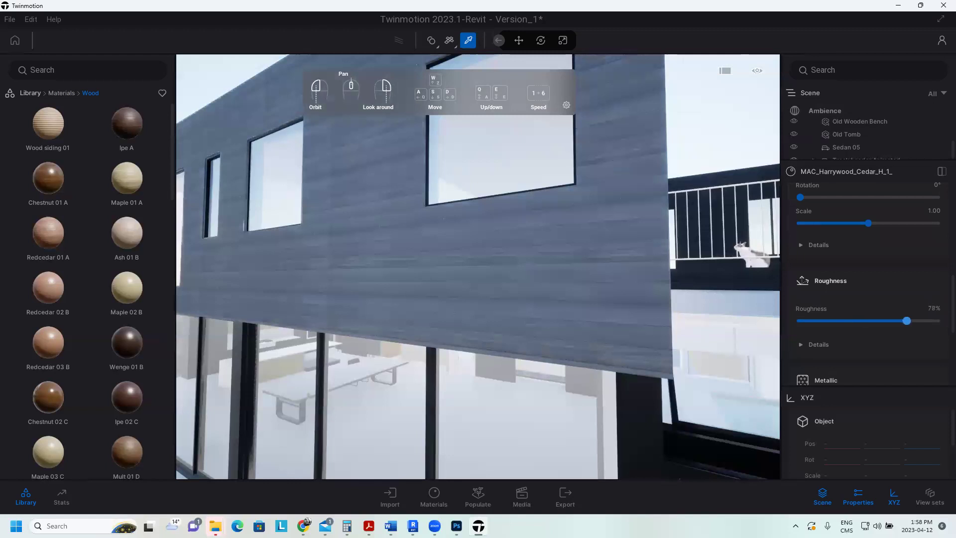
pyautogui.moveTo(907, 320); pyautogui.dragTo(894, 321)
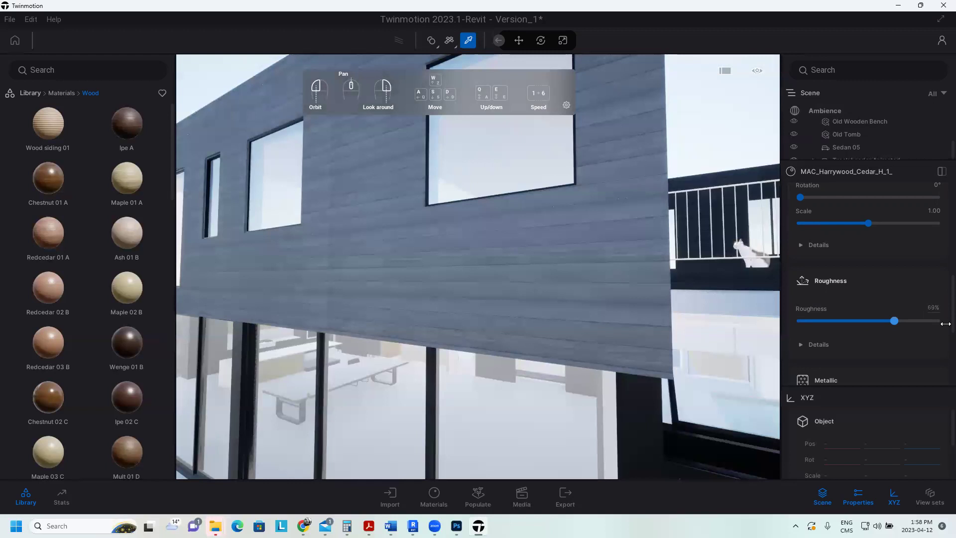
# Experiment with full metalness on the cedar cladding, pushing roughness to 100%.
pyautogui.click(945, 323)
pyautogui.scroll(-2, 872, 299)
pyautogui.moveTo(800, 319)
pyautogui.mouseDown()
pyautogui.moveTo(907, 319)
pyautogui.moveTo(789, 321)
pyautogui.mouseUp()
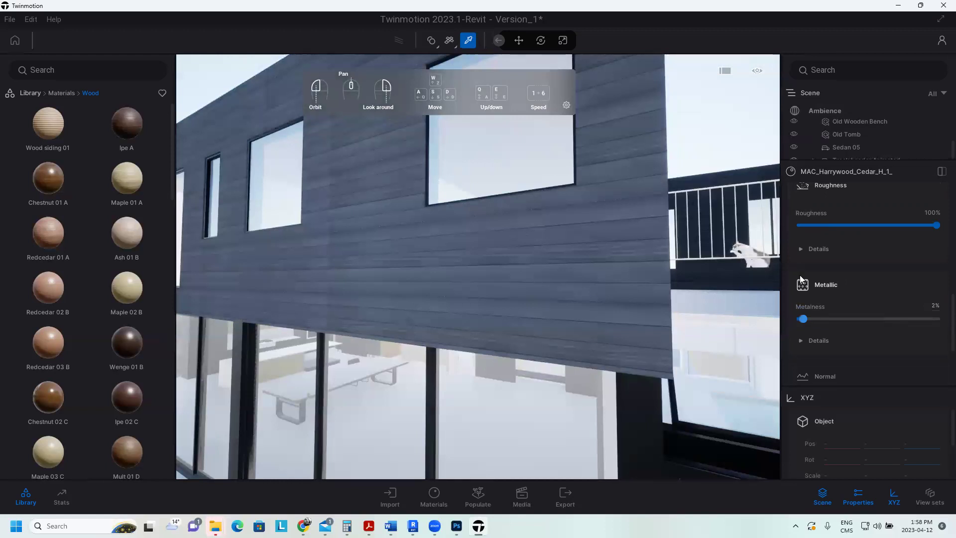
pyautogui.scroll(-1, 801, 279)
pyautogui.moveTo(803, 271); pyautogui.dragTo(939, 271)
pyautogui.scroll(1, 867, 239)
pyautogui.moveTo(846, 209); pyautogui.dragTo(819, 211)
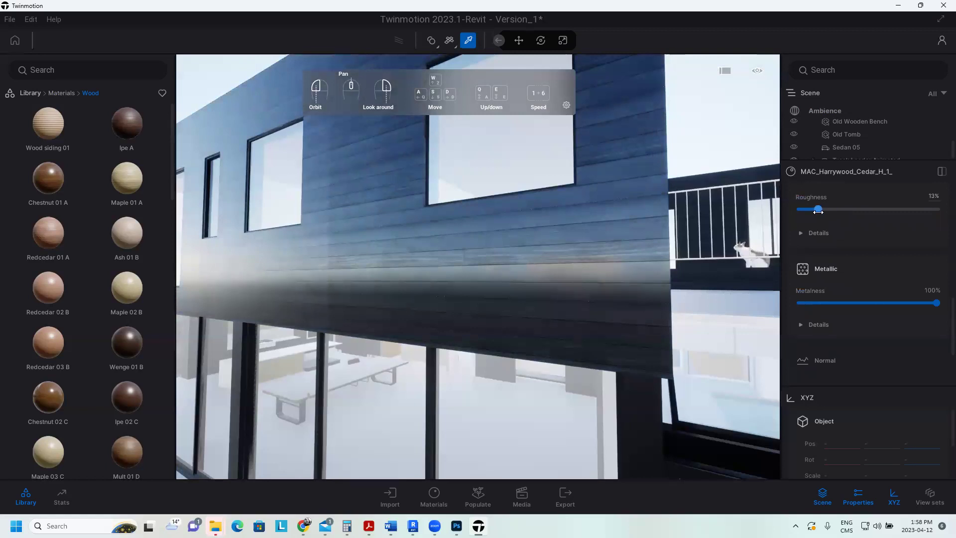
pyautogui.moveTo(818, 209); pyautogui.dragTo(939, 210)
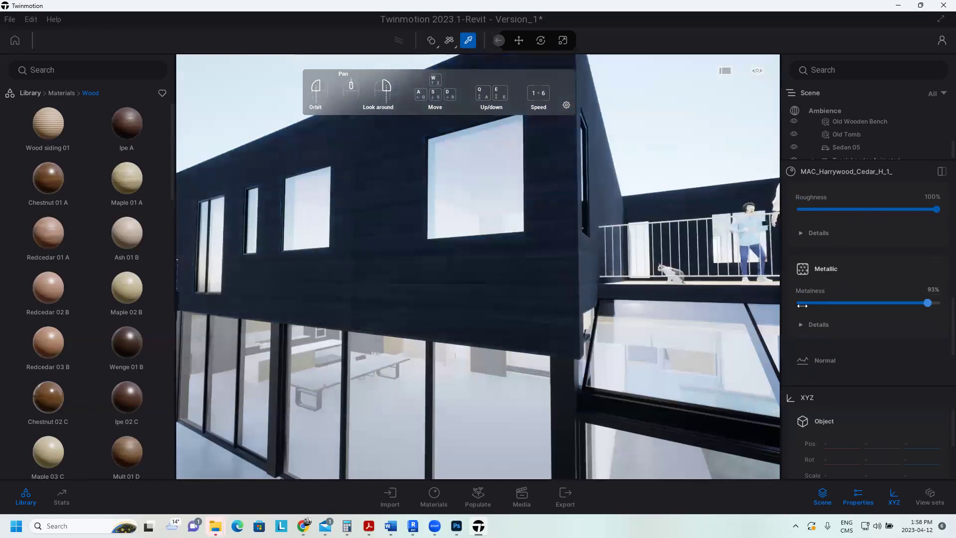
# Bring the cedar metalness back to 0% and check its Emissive glow stays at 0.0 nit.
pyautogui.moveTo(937, 303); pyautogui.dragTo(840, 303)
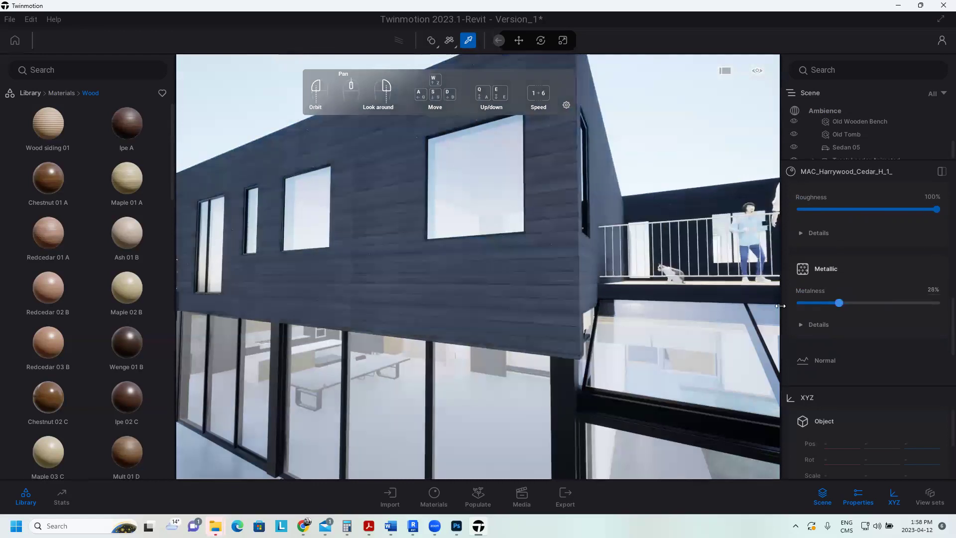
pyautogui.click(809, 302)
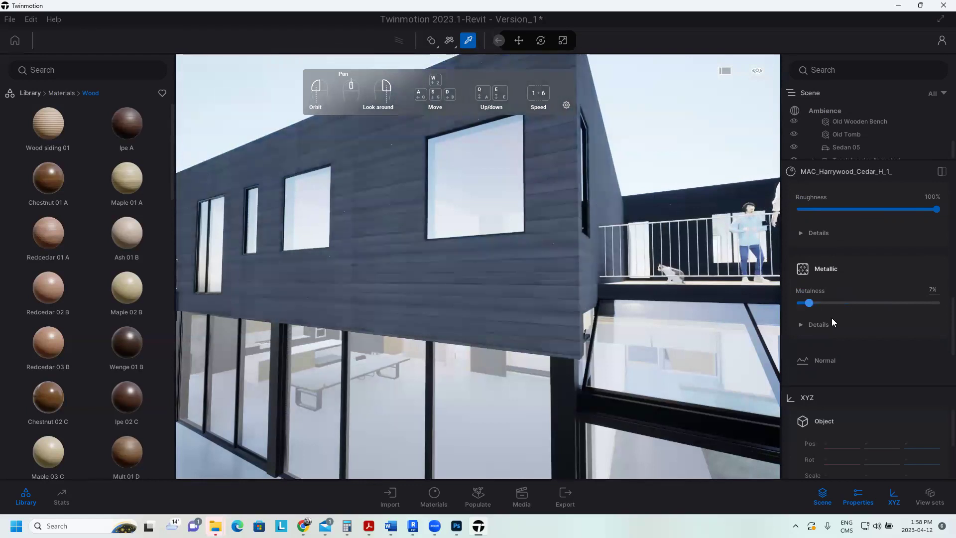
pyautogui.scroll(-2, 847, 319)
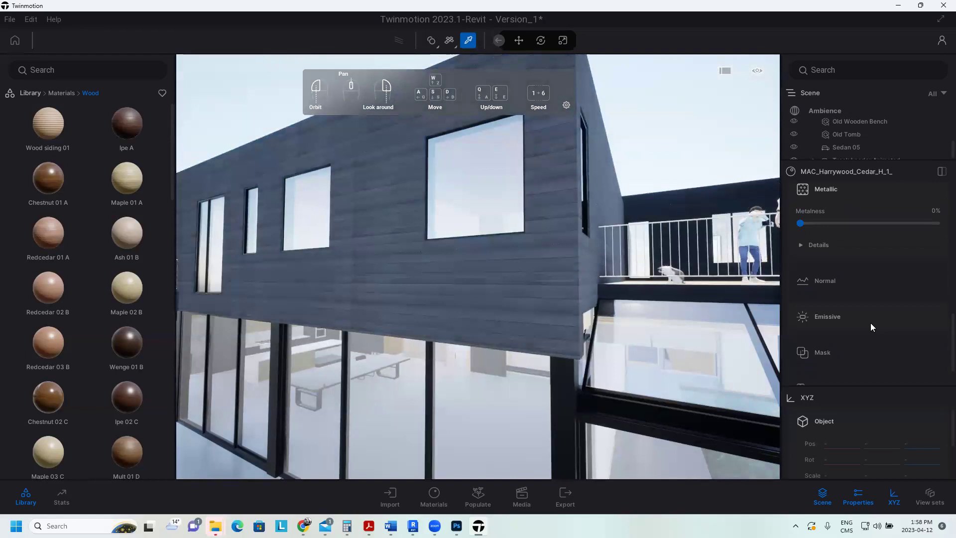
pyautogui.click(871, 323)
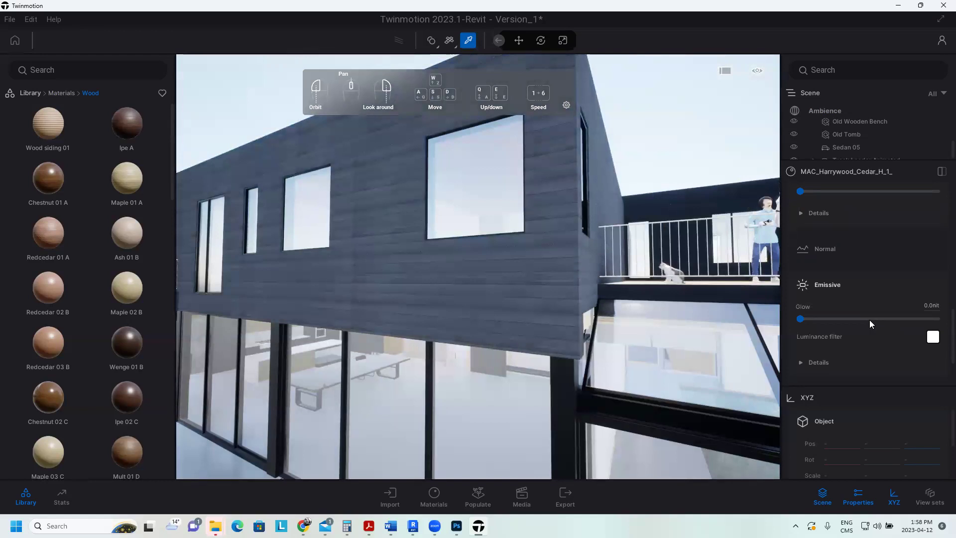
pyautogui.scroll(-1, 847, 306)
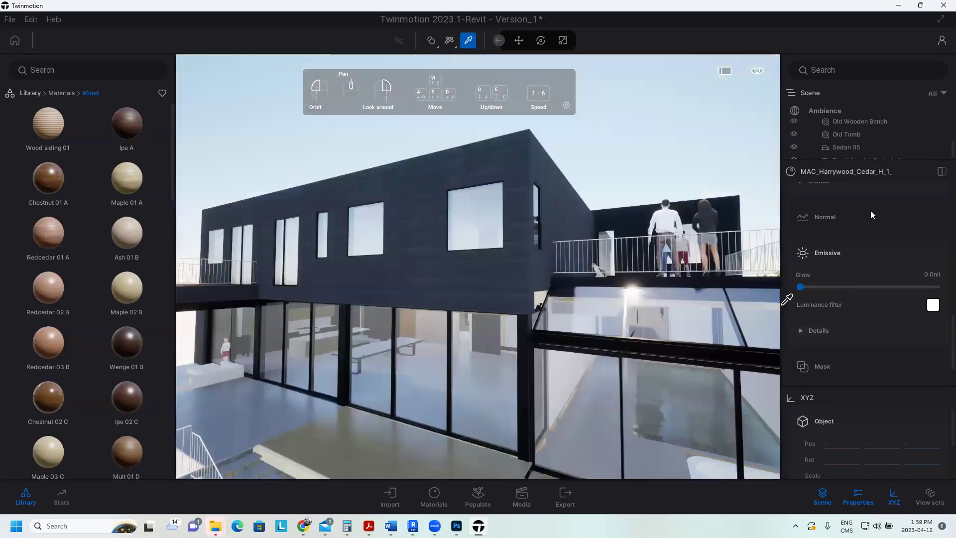
pyautogui.scroll(5, 876, 204)
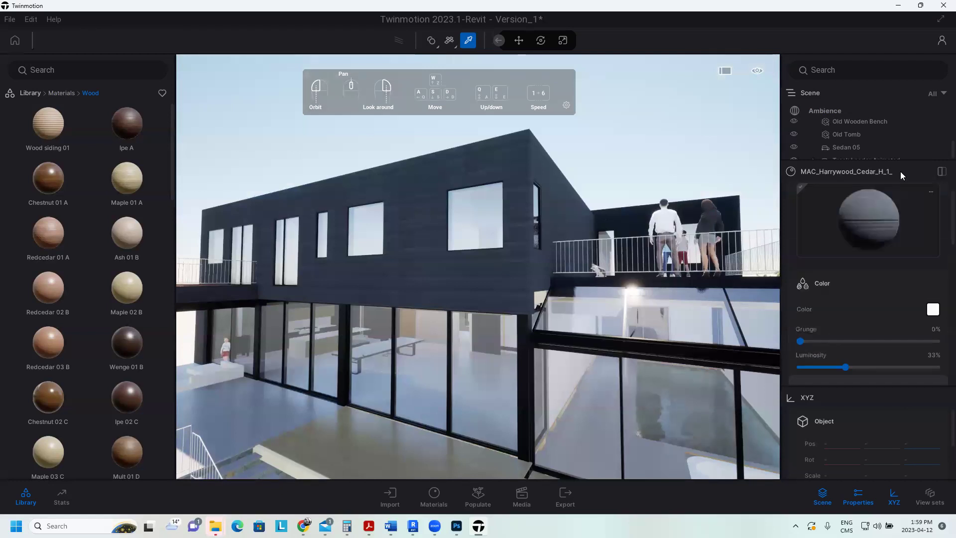
# Add MAC_Harrywood_Cedar to the user library, then apply it to the floor and glazing.
pyautogui.rightClick(901, 171)
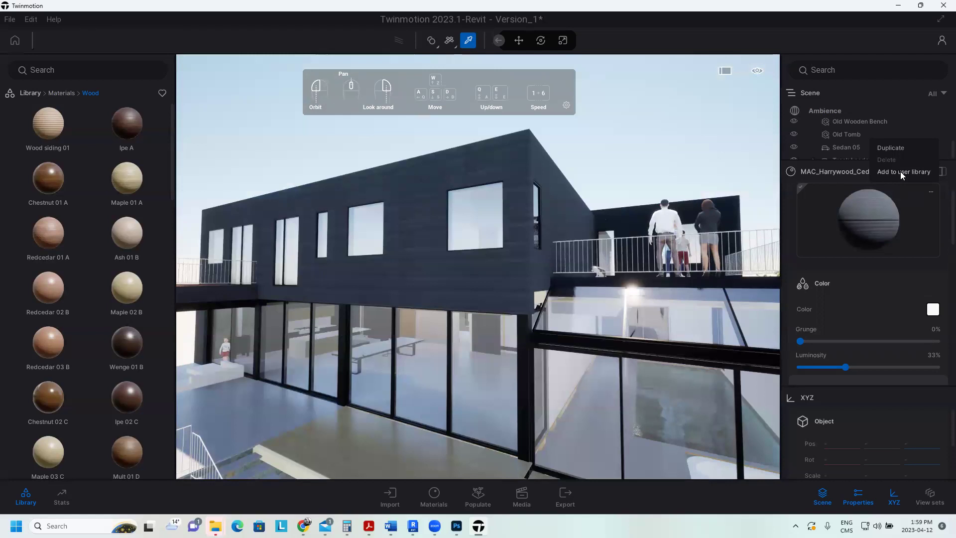
pyautogui.click(901, 171)
pyautogui.rightClick(45, 421)
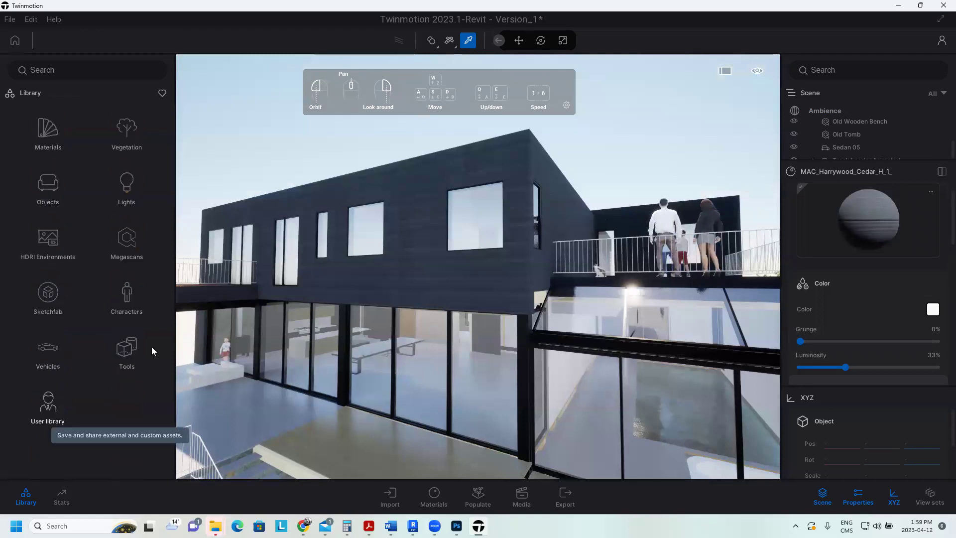
pyautogui.click(328, 426)
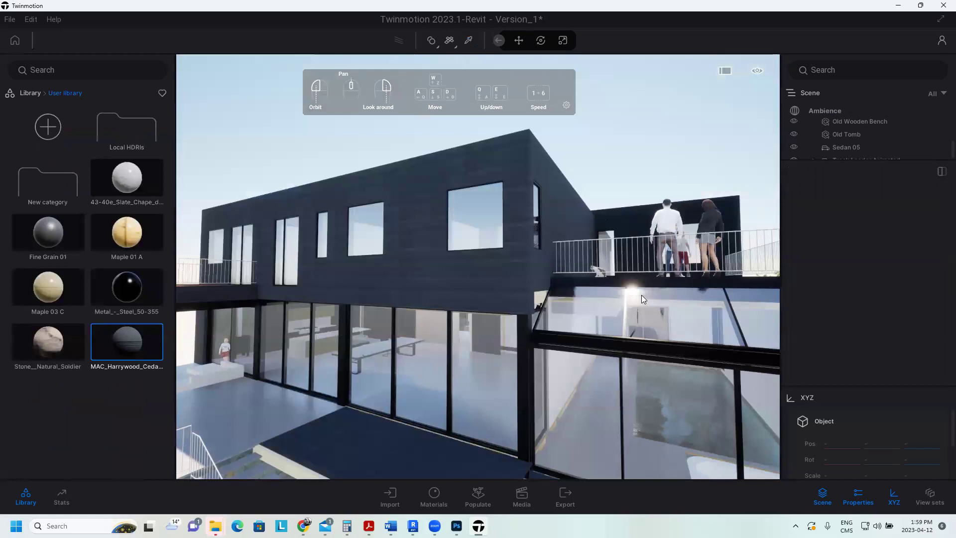
pyautogui.click(642, 296)
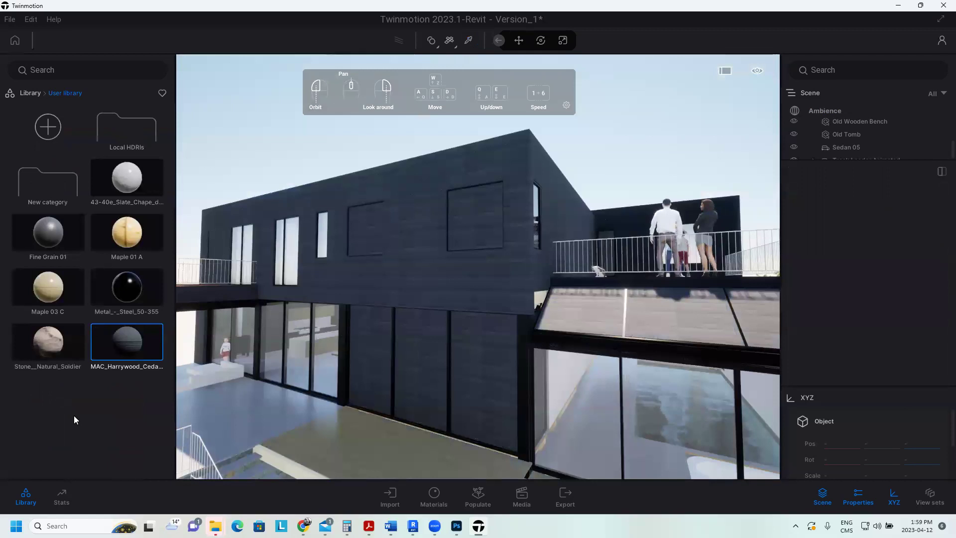
# Undo the cedar on the glazing and view the house front with the loader and cars.
pyautogui.hotkey('ctrl', 'z')
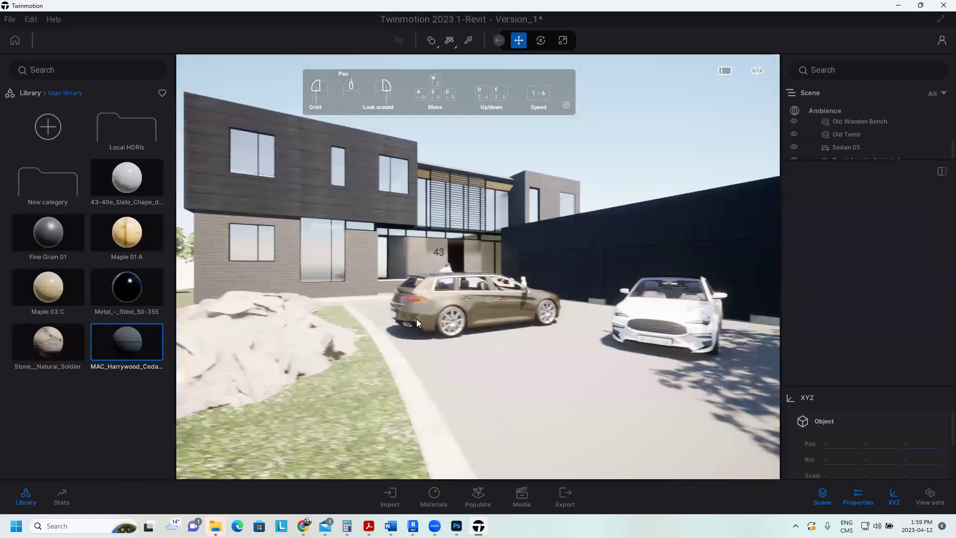
pyautogui.moveTo(416, 323); pyautogui.dragTo(499, 322, button='middle')
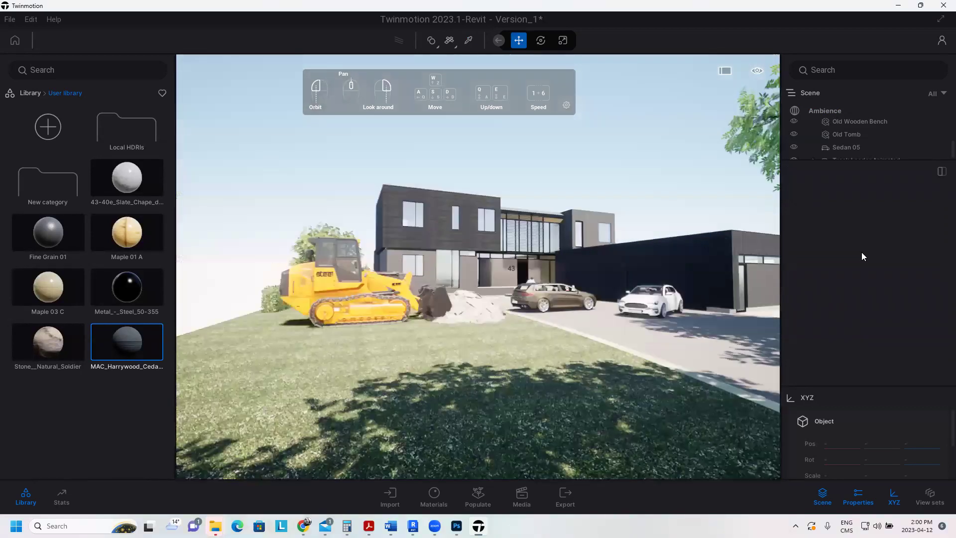
# In the Ambience camera settings, try a 50° field of view, then settle on 81°.
pyautogui.click(837, 111)
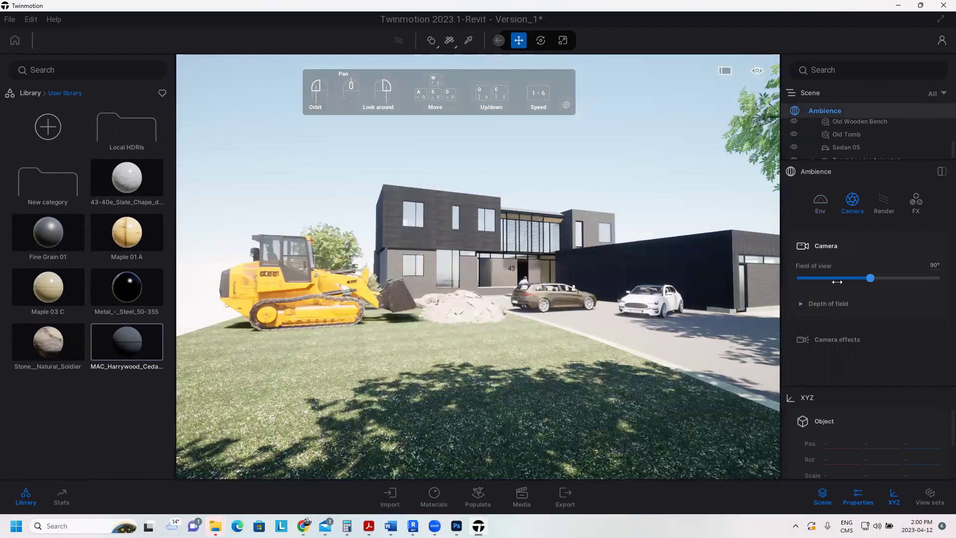
pyautogui.click(837, 282)
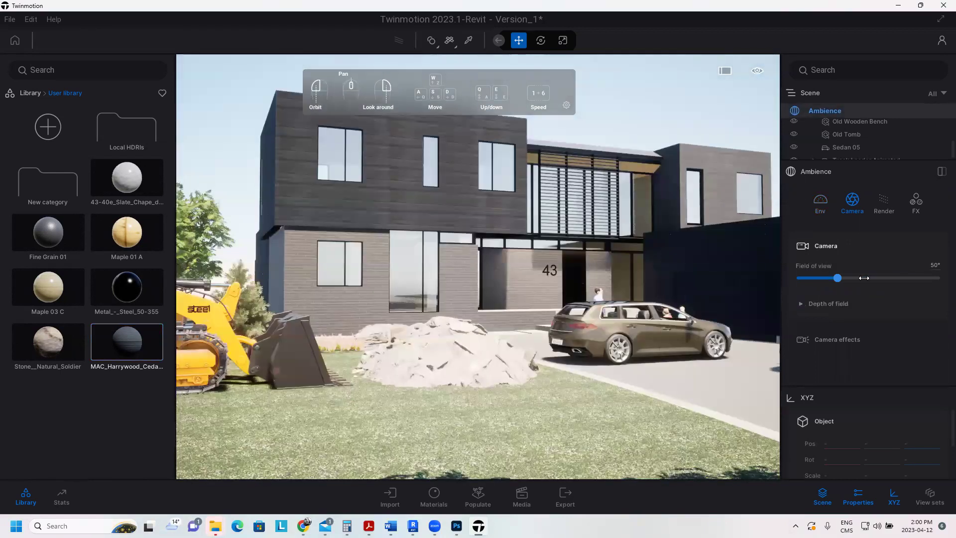
pyautogui.click(864, 277)
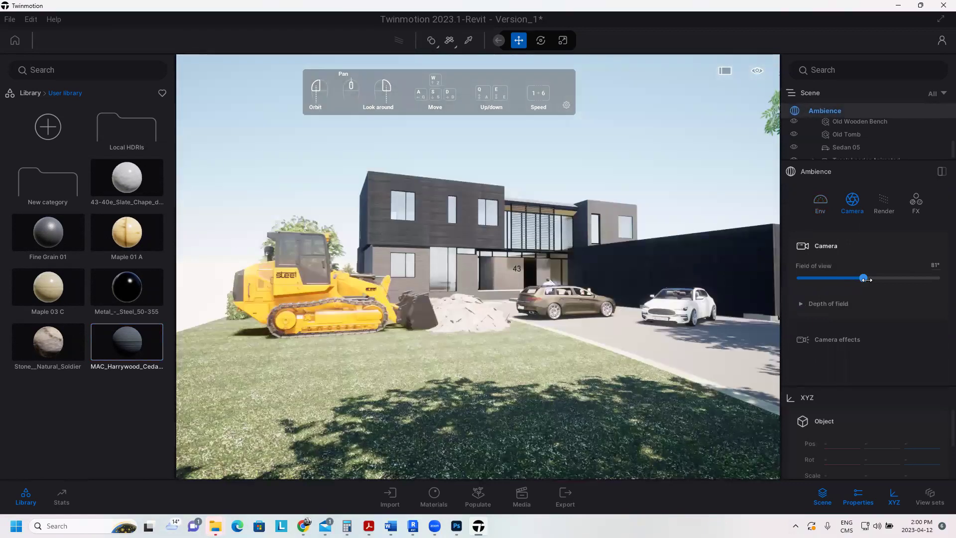
# Widen the field of view to 86° and enable depth of field.
pyautogui.click(867, 280)
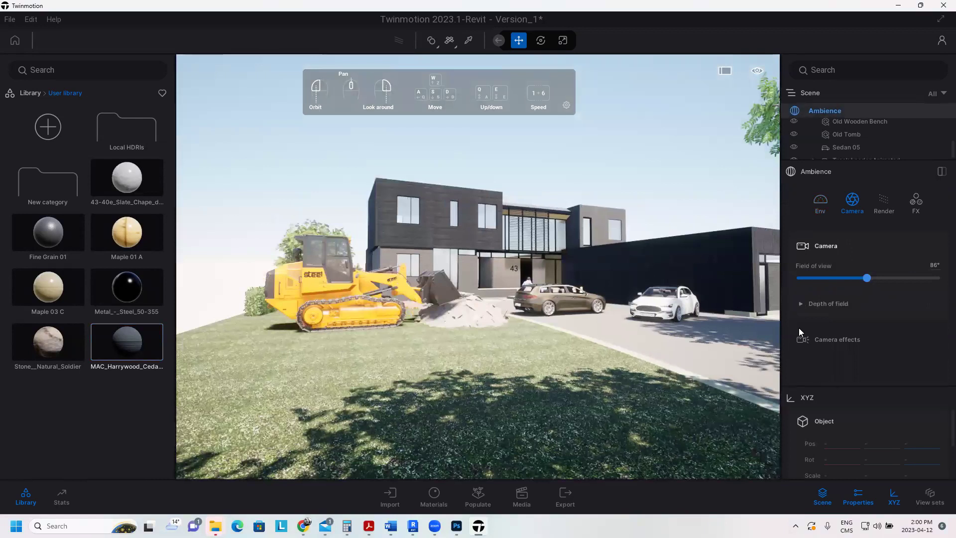
pyautogui.click(799, 327)
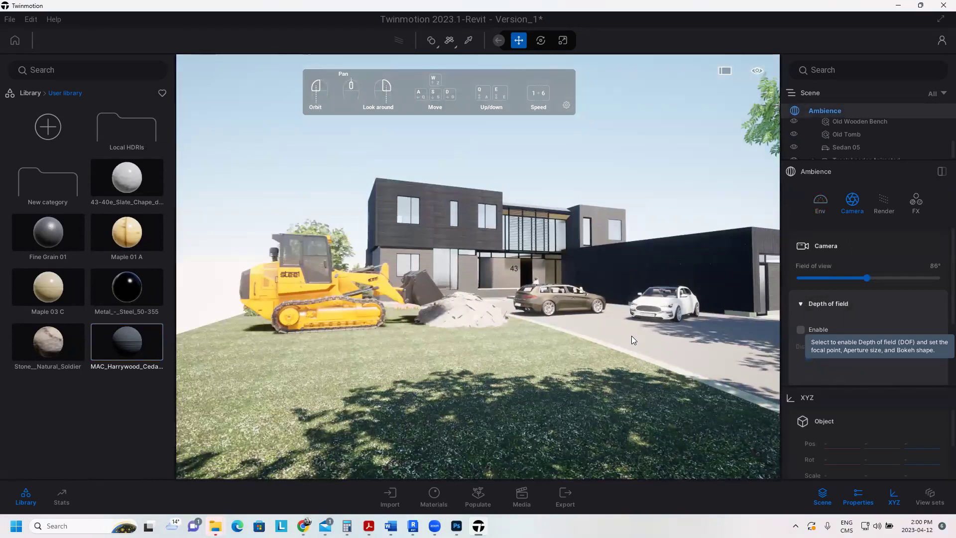
pyautogui.click(800, 329)
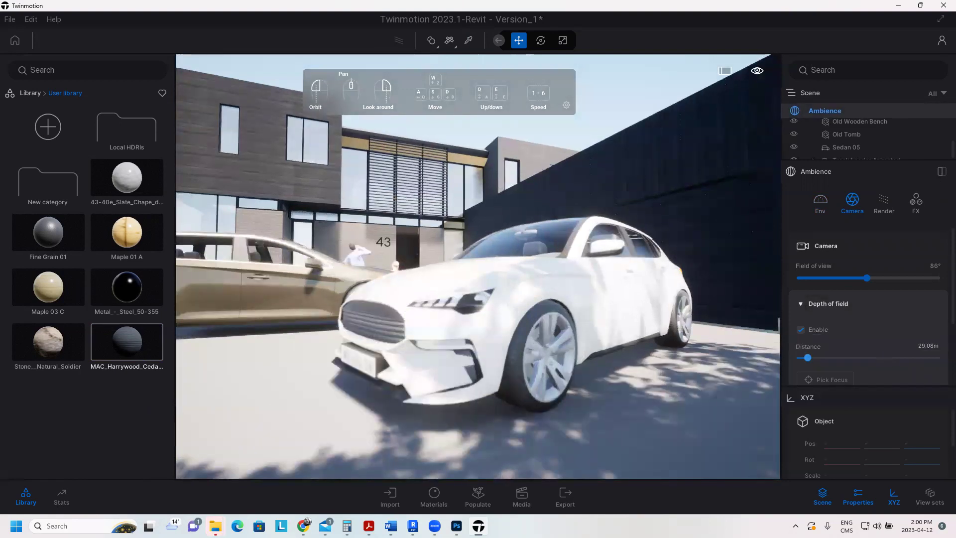
# Pick the depth-of-field focus on the car, its headlight, then the house at 13.98 m.
pyautogui.scroll(-1, 866, 324)
pyautogui.click(826, 348)
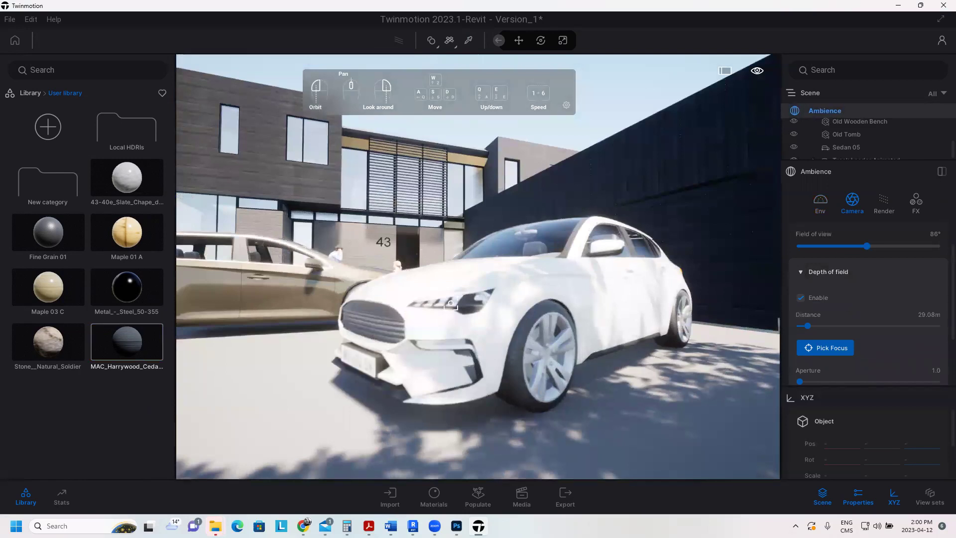
pyautogui.click(451, 304)
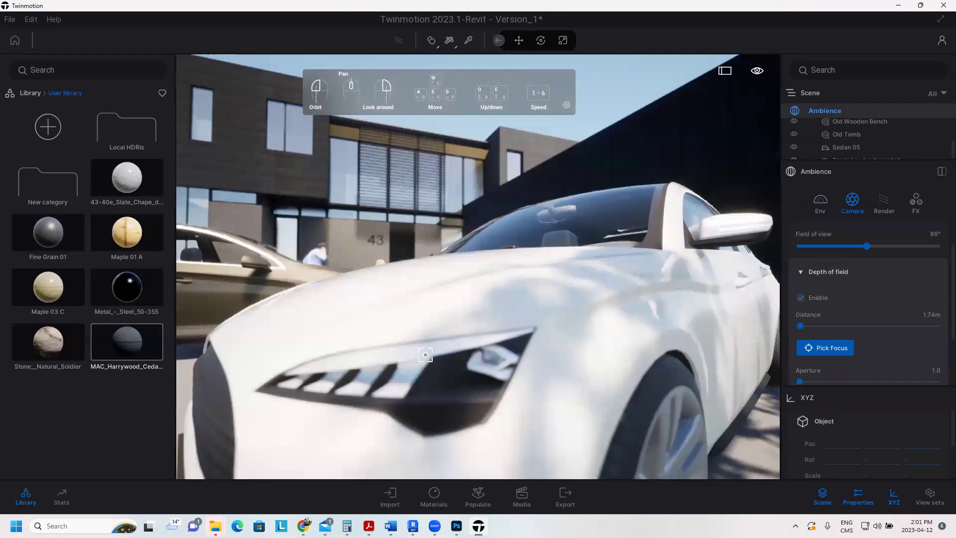
pyautogui.click(425, 380)
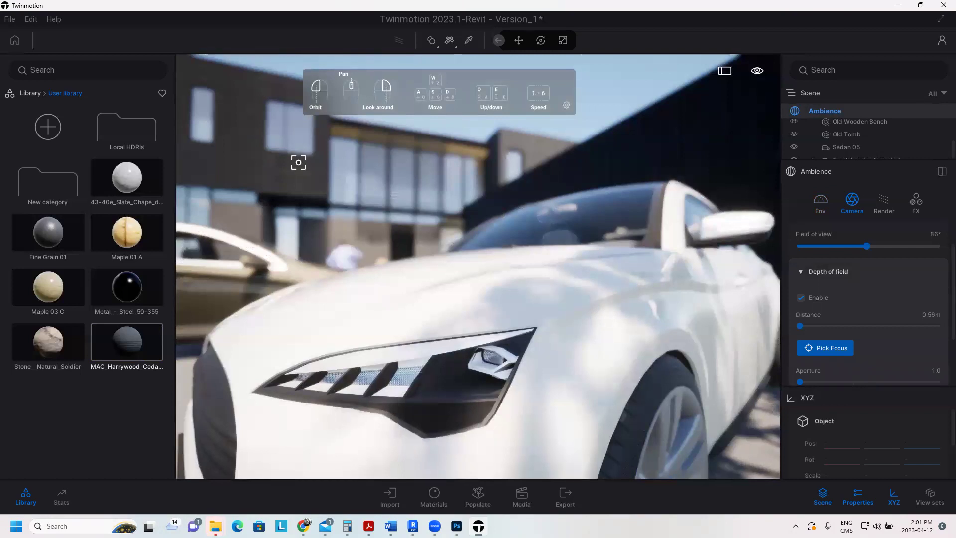
pyautogui.click(298, 162)
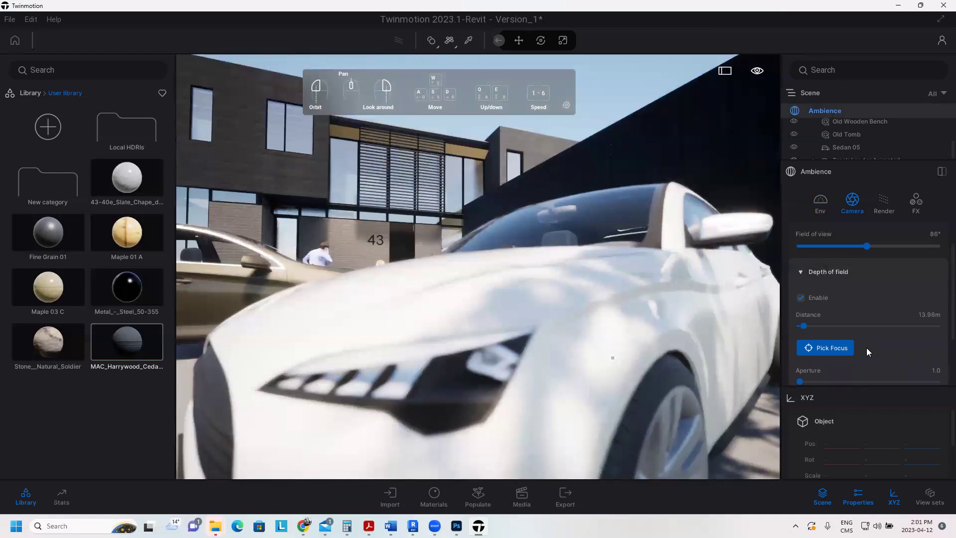
pyautogui.scroll(-2, 867, 348)
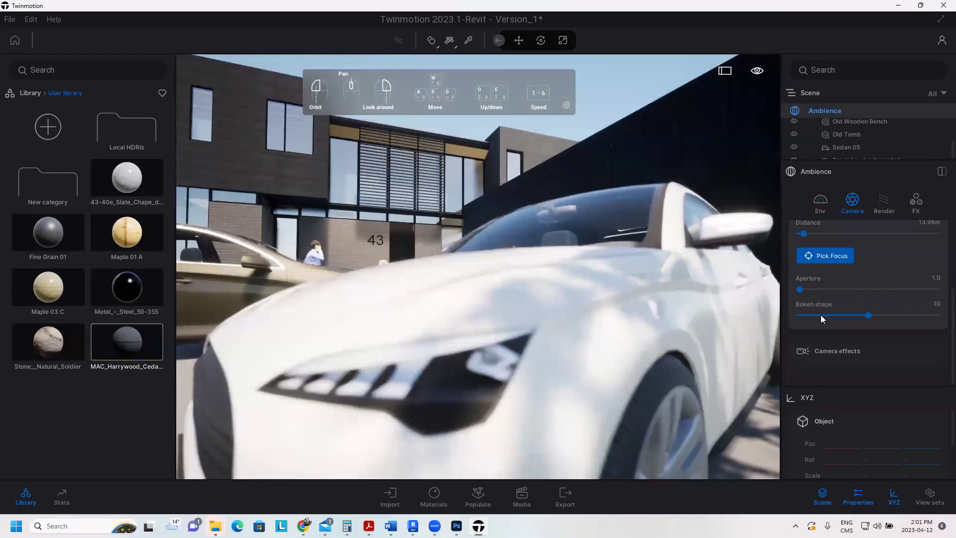
# Scroll to the camera effects to check vignetting 40% and lens flare 10%.
pyautogui.scroll(-2, 821, 315)
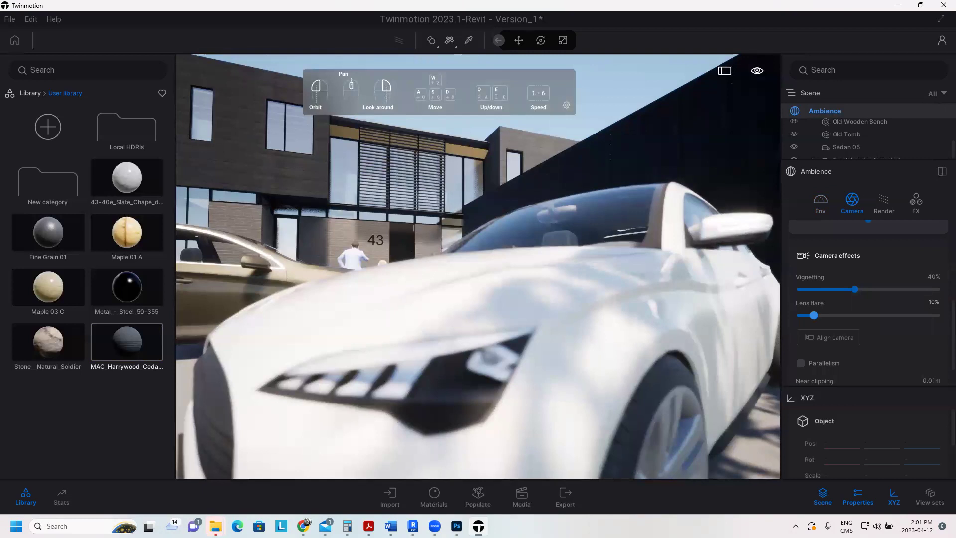
pyautogui.scroll(-1, 867, 299)
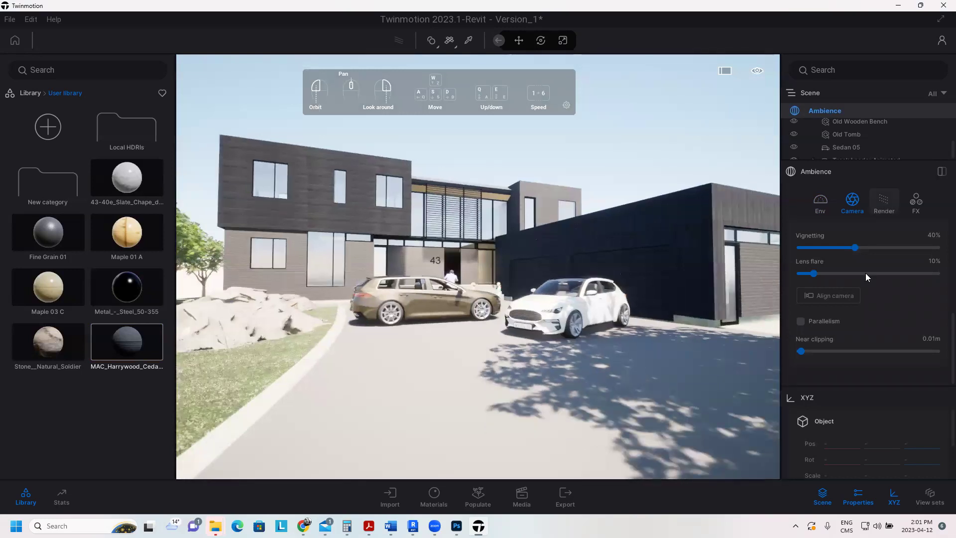
# Review the Render global illumination settings, then show the FX colour grading at 50% contrast and saturation.
pyautogui.click(884, 202)
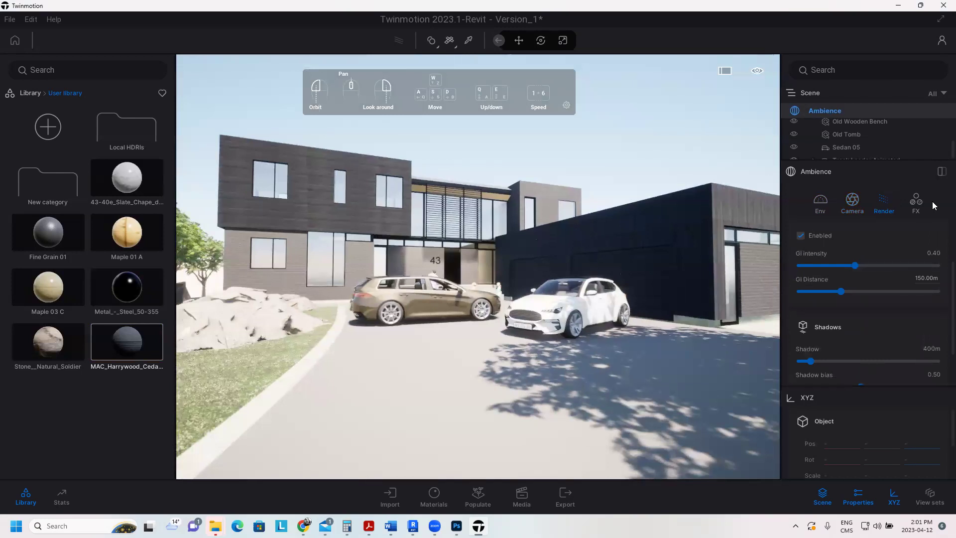
pyautogui.scroll(2, 842, 338)
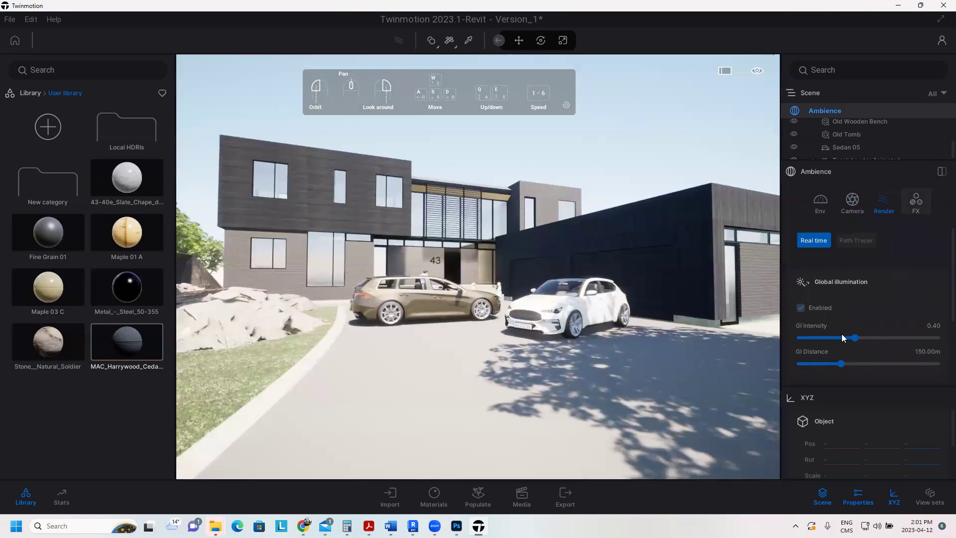
pyautogui.click(916, 200)
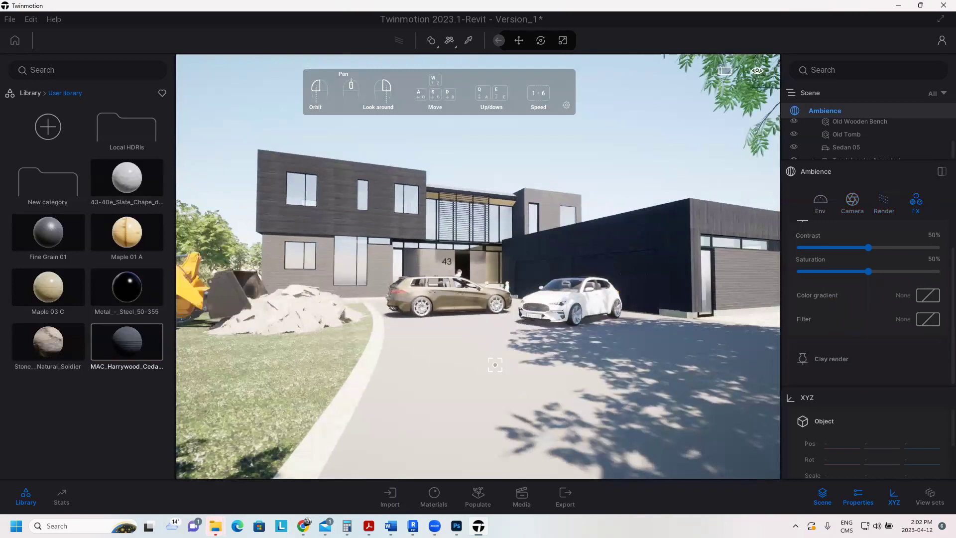
# Open Media to show the saved images Image1 through Image5.
pyautogui.click(522, 495)
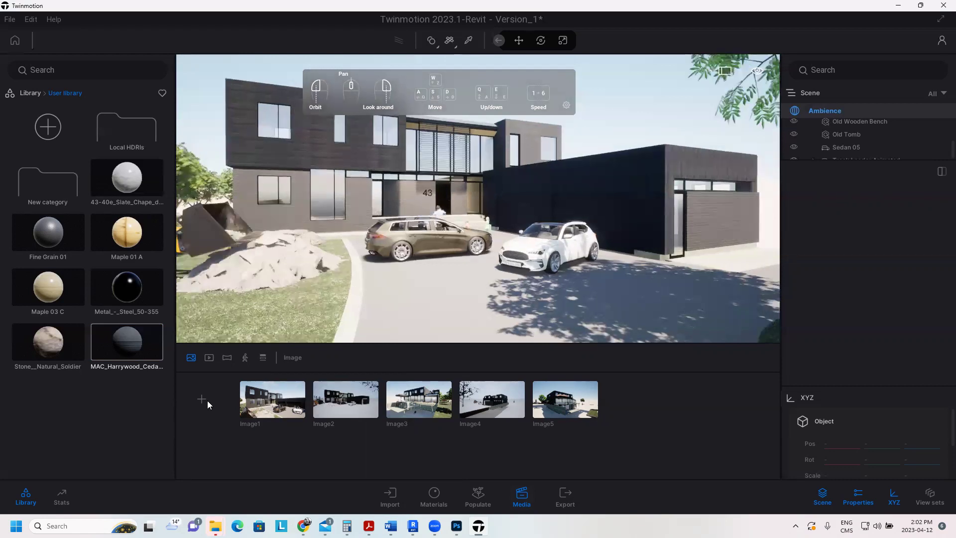
# Capture the sunny front view as Image6, compare it with Image1–5, and reselect it.
pyautogui.click(203, 400)
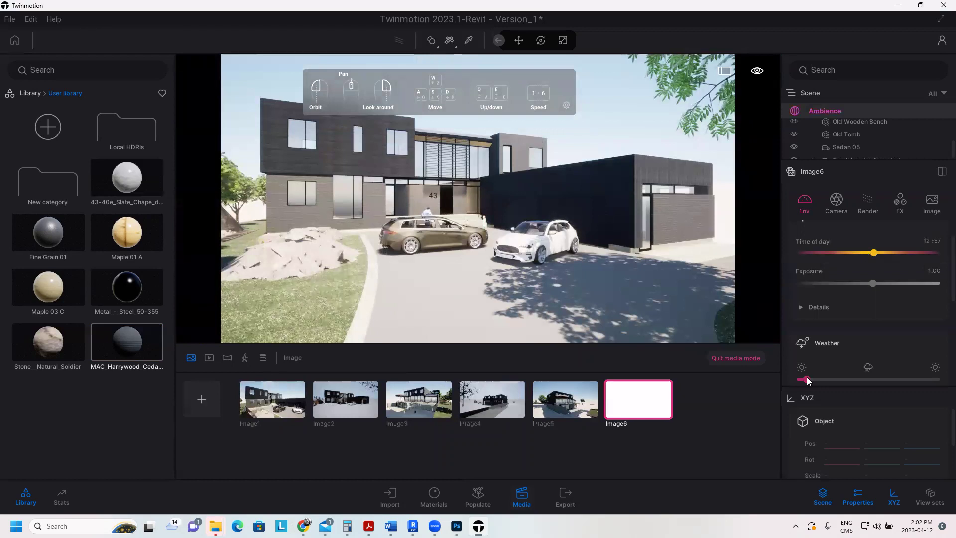
pyautogui.click(565, 406)
pyautogui.click(492, 401)
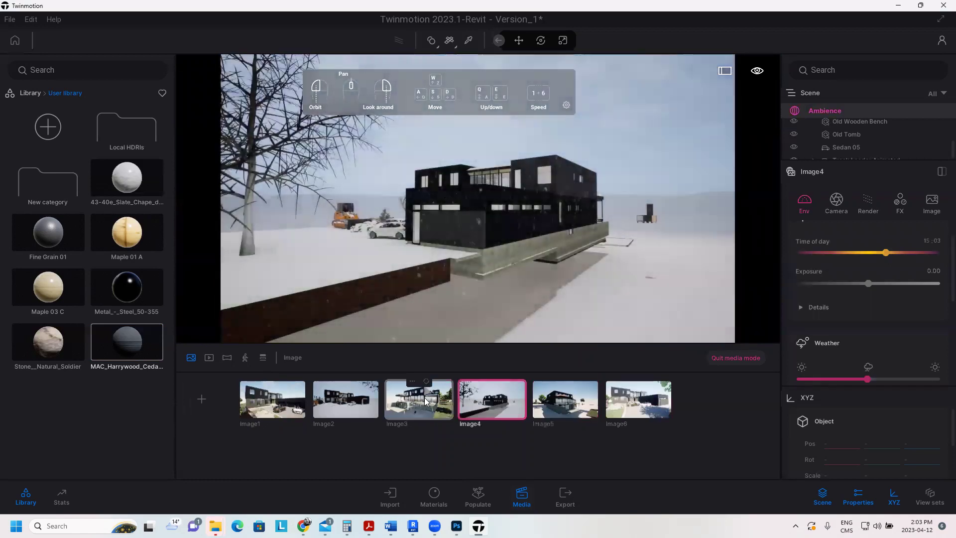
pyautogui.click(431, 404)
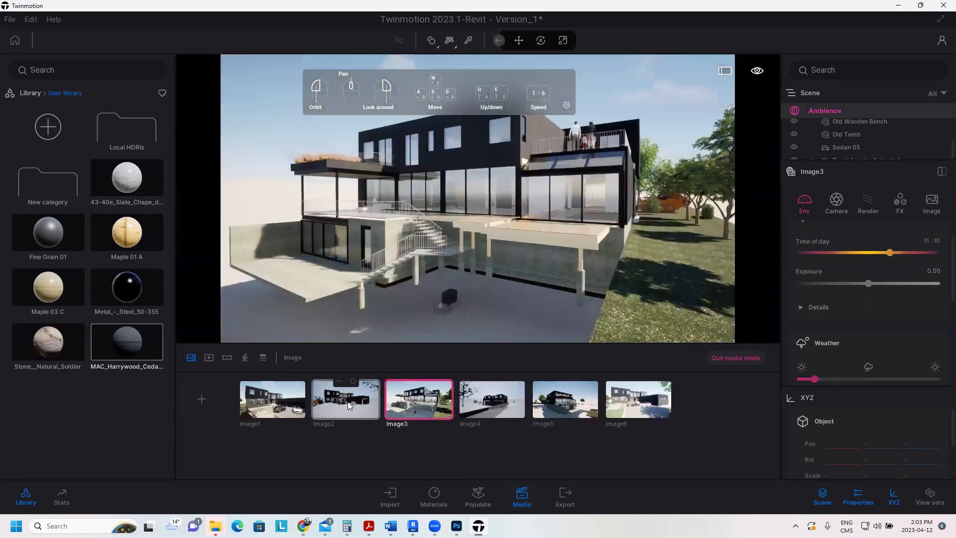
pyautogui.click(318, 410)
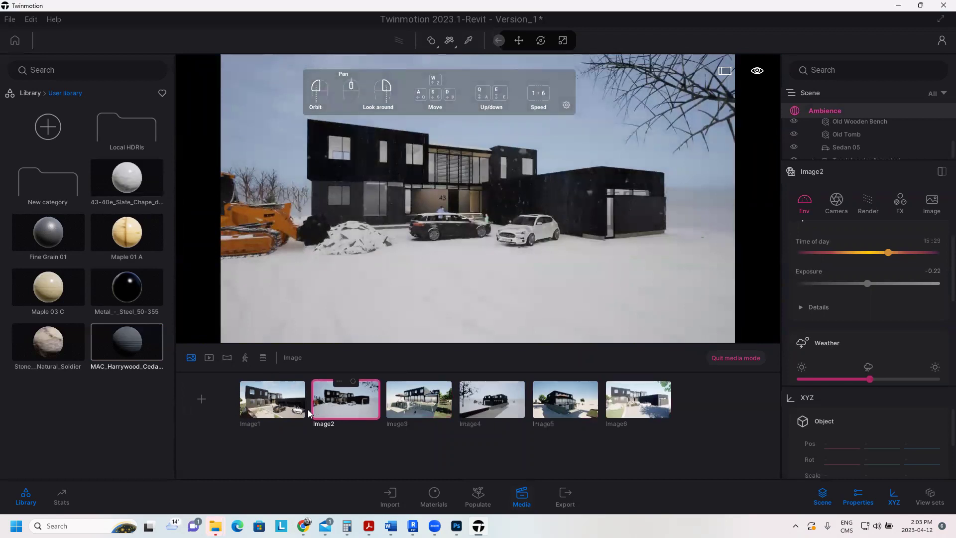
pyautogui.click(288, 406)
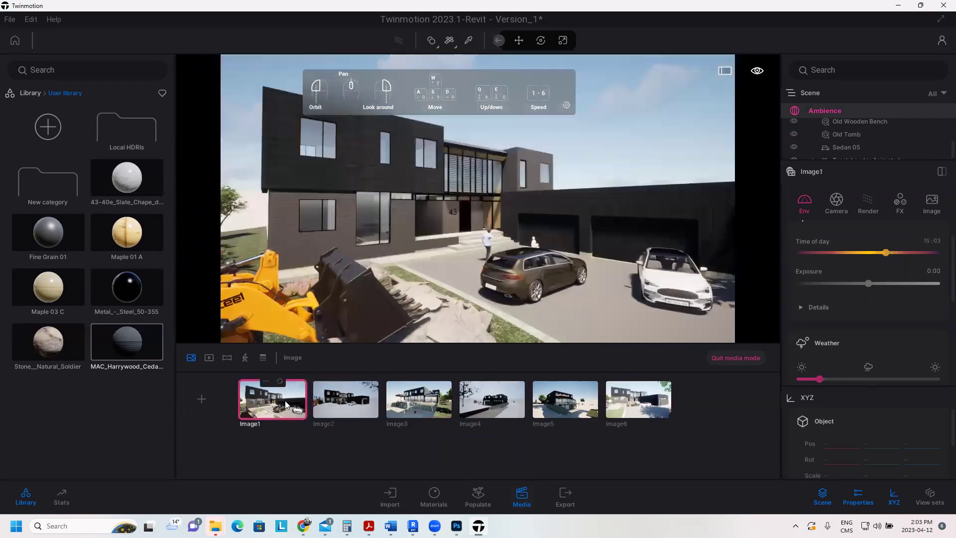
pyautogui.click(635, 404)
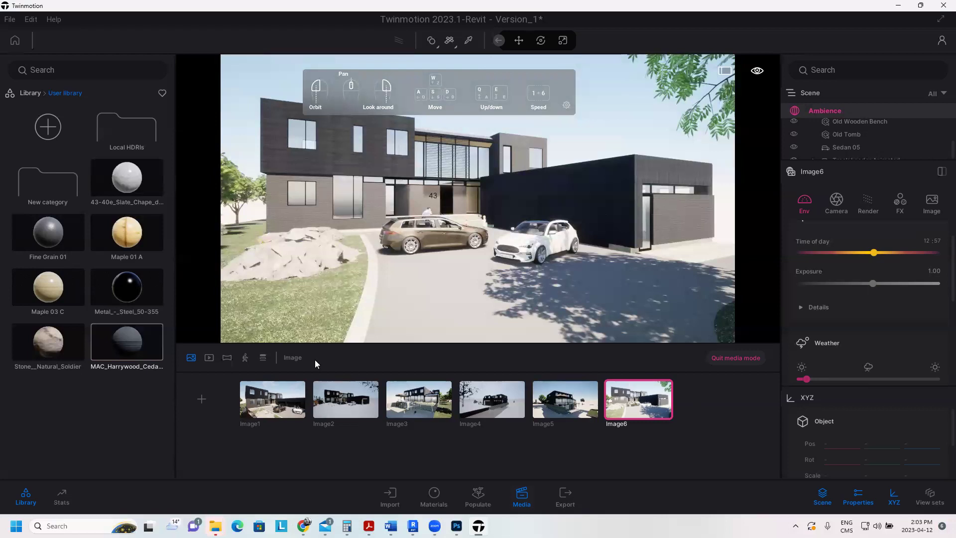
# Add Image7 with the weather set to rain, compare with Image6, and reselect Image7.
pyautogui.click(206, 396)
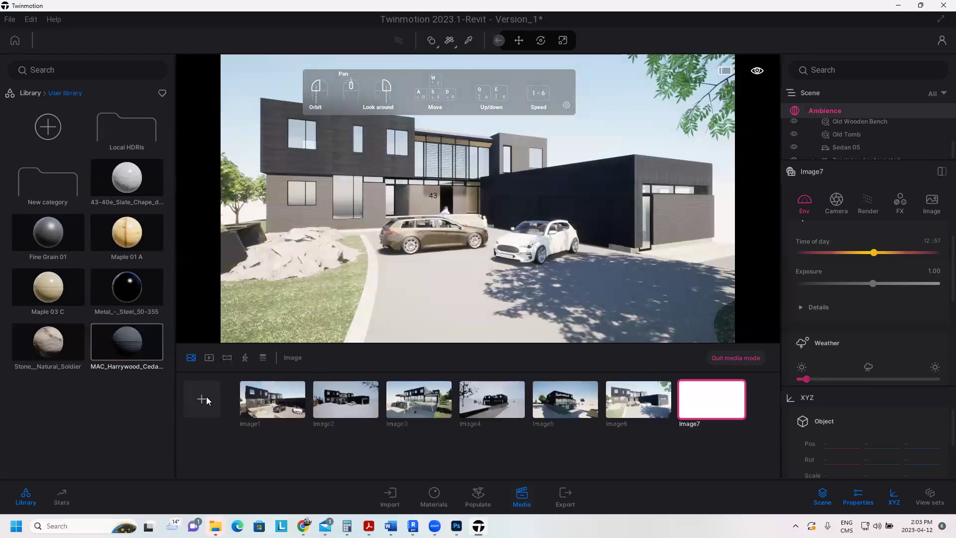
pyautogui.moveTo(806, 379); pyautogui.dragTo(873, 379)
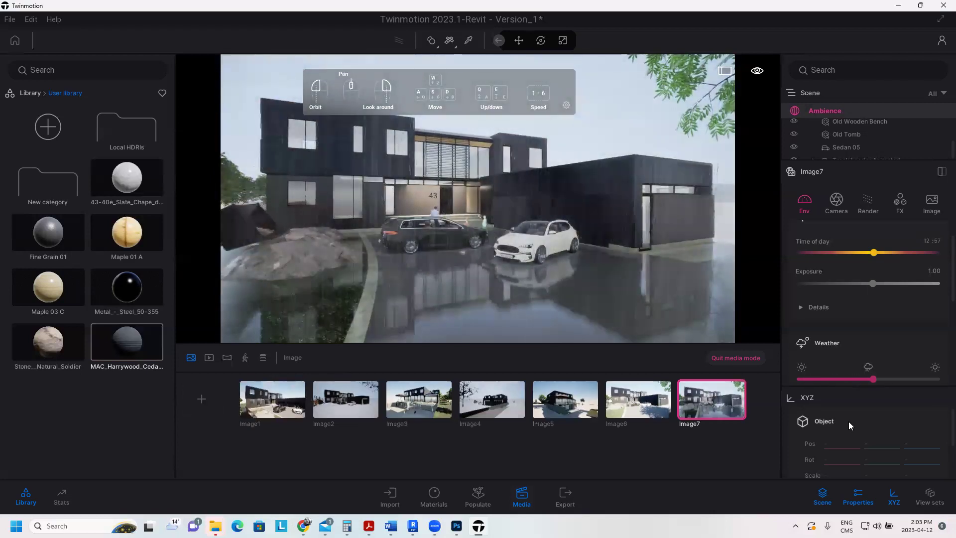
pyautogui.moveTo(638, 400)
pyautogui.click(655, 407)
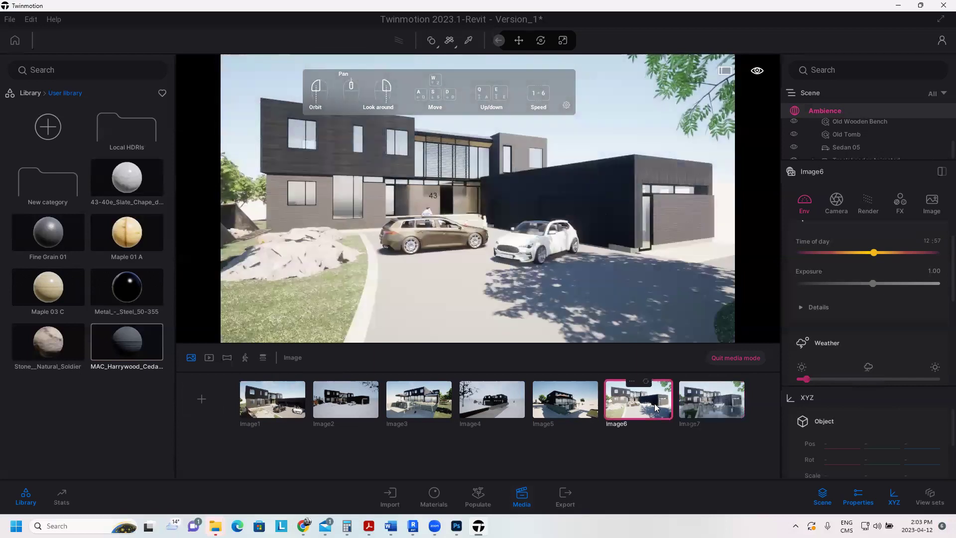
pyautogui.click(712, 404)
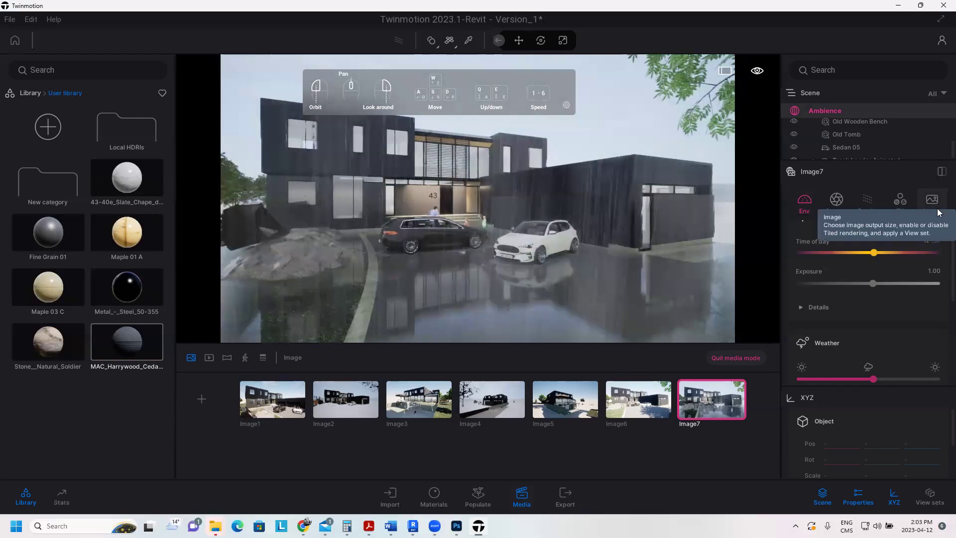
# Keep Image7's output size at 2K Full HD 1920x1080 and expand its Details.
pyautogui.click(938, 213)
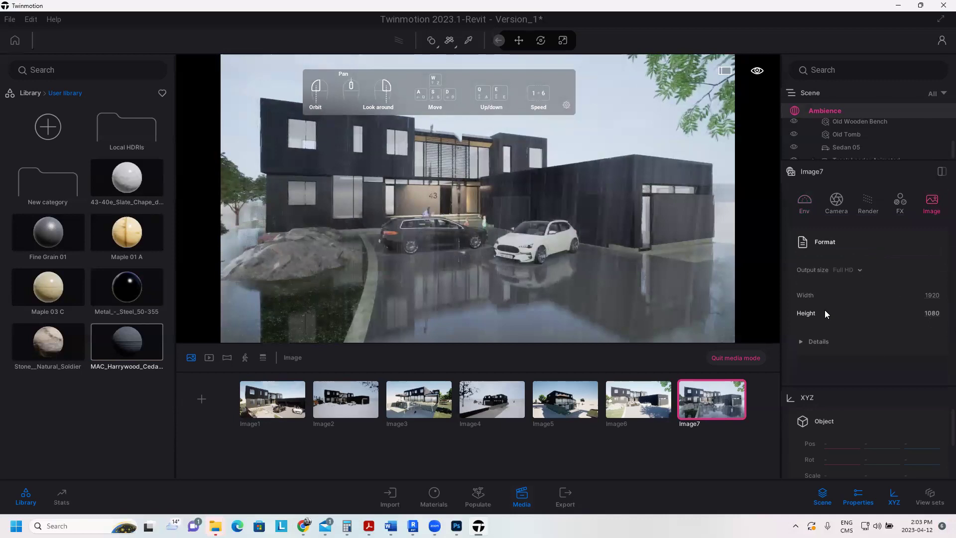
pyautogui.click(849, 270)
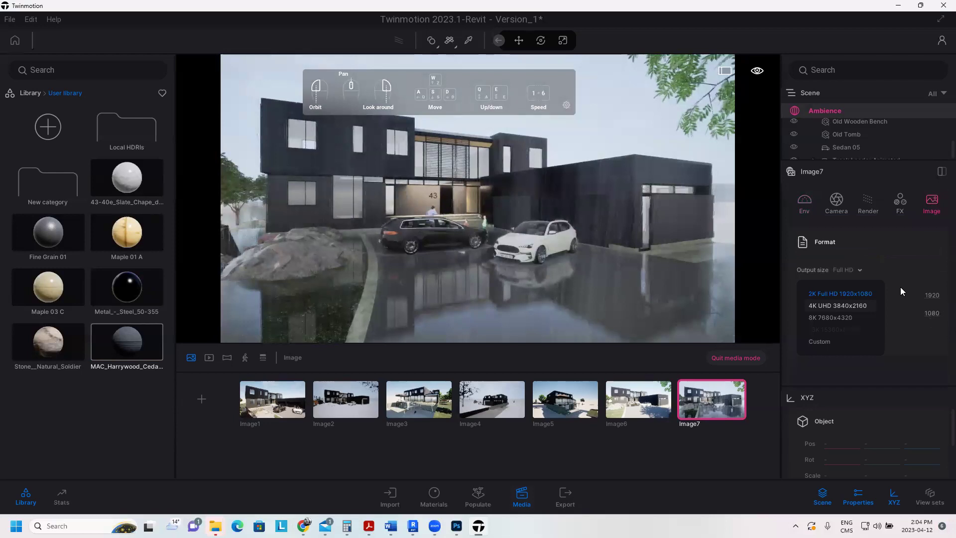
pyautogui.click(900, 287)
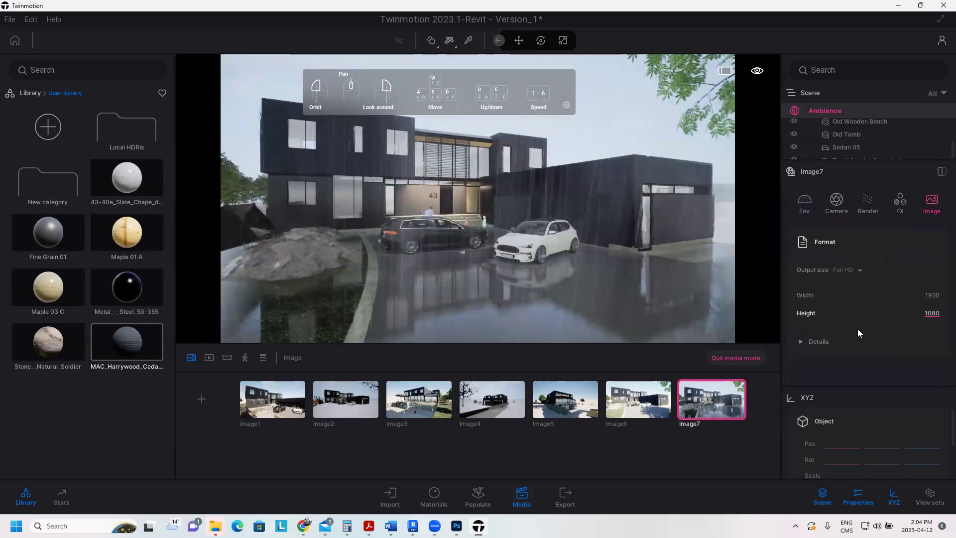
pyautogui.click(853, 341)
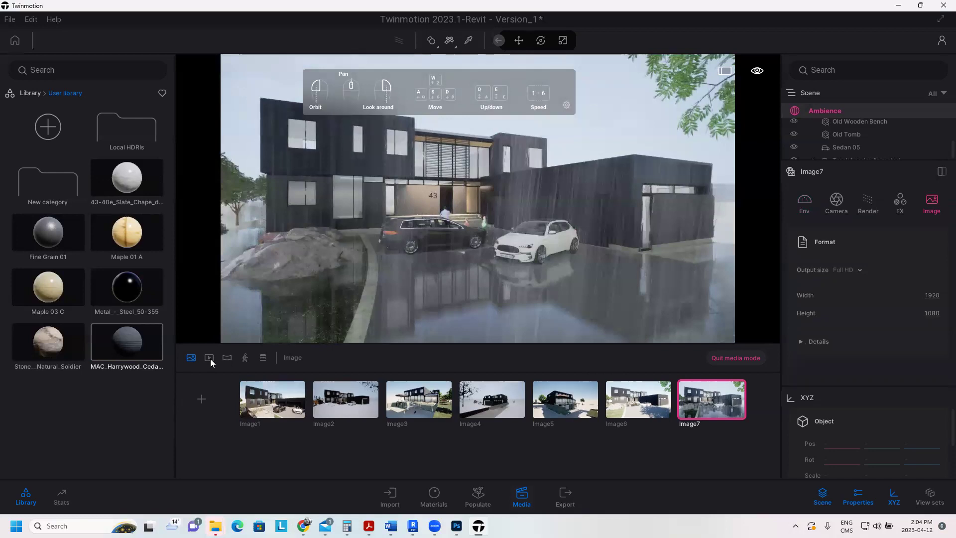
# Create Video1 with the rainy house front as its first keyframe.
pyautogui.click(210, 359)
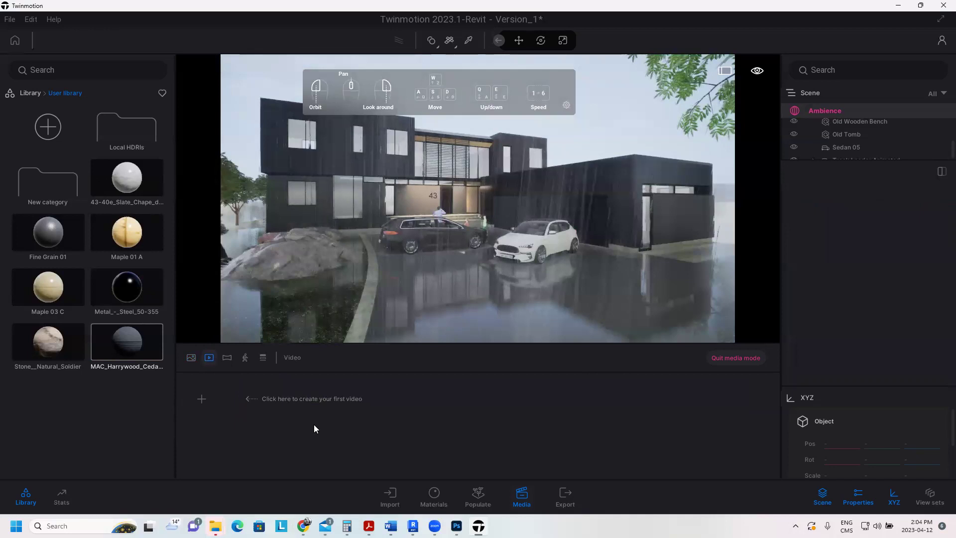
pyautogui.click(201, 404)
pyautogui.click(236, 423)
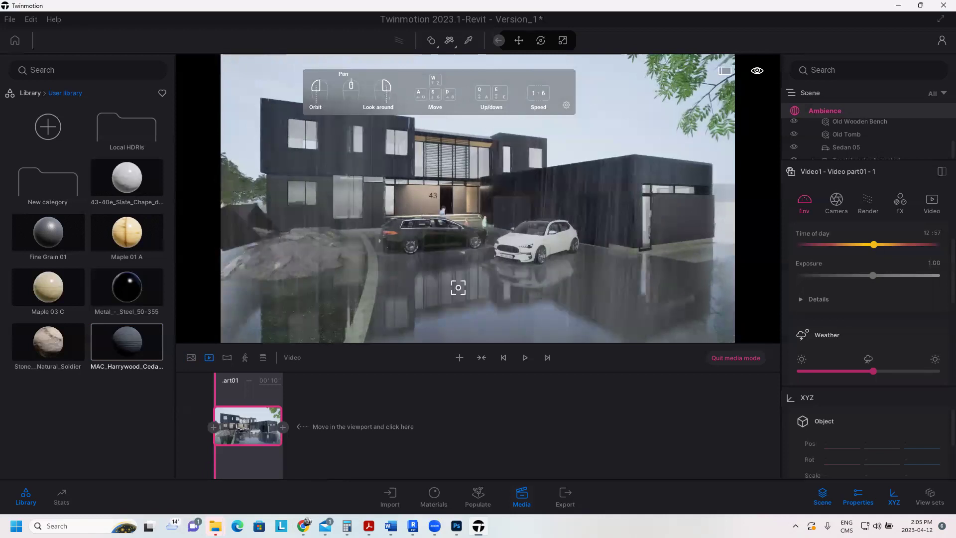
# Add a closer view of the cars as the video's second keyframe and preview from the start.
pyautogui.scroll(3, 512, 274)
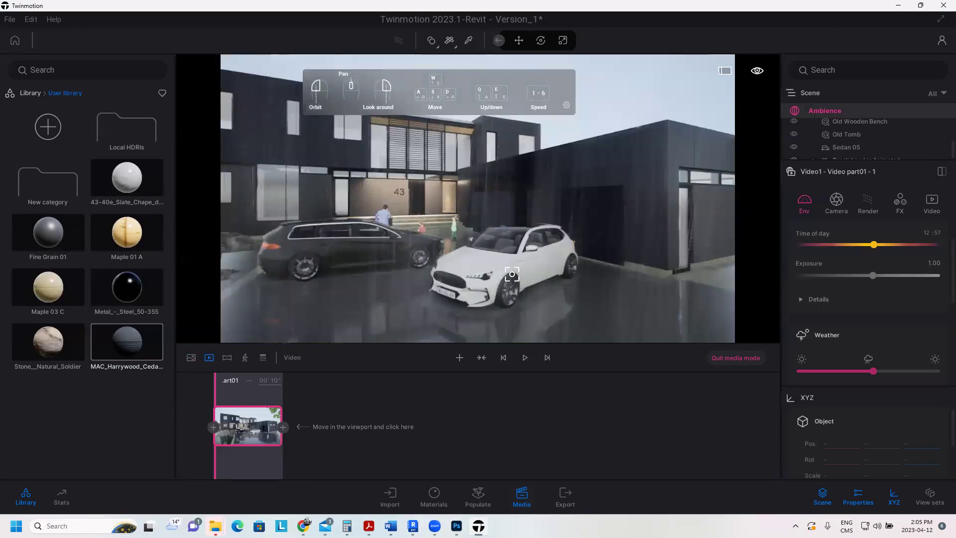
pyautogui.click(341, 459)
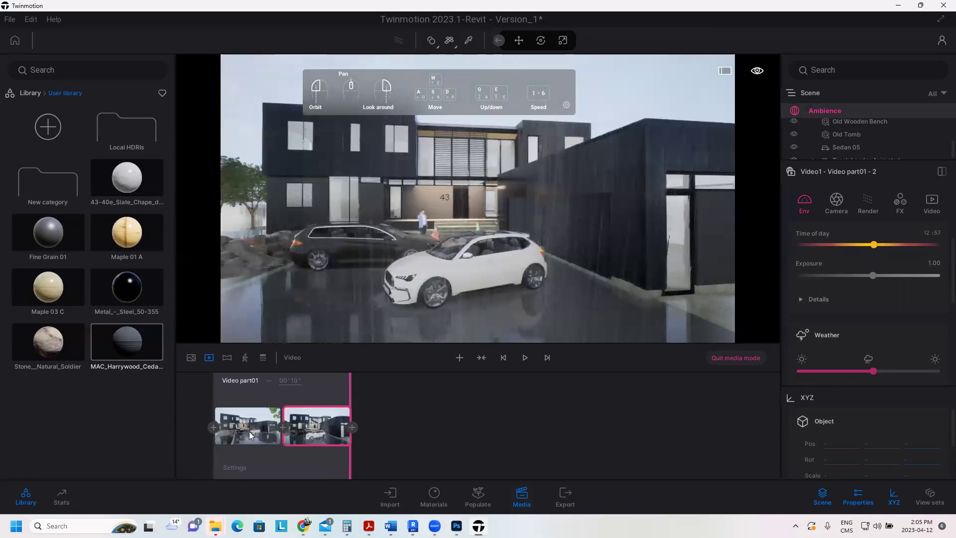
pyautogui.moveTo(248, 427)
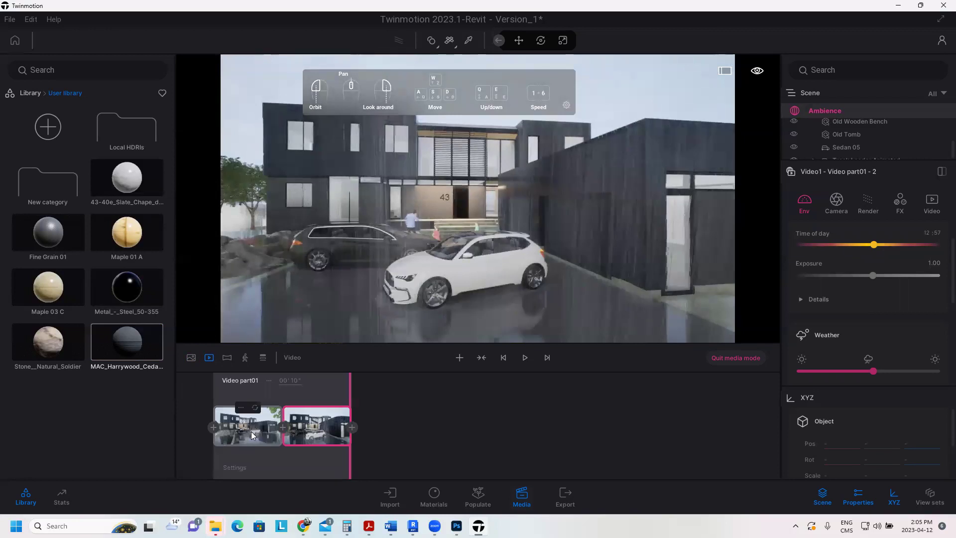
pyautogui.click(252, 432)
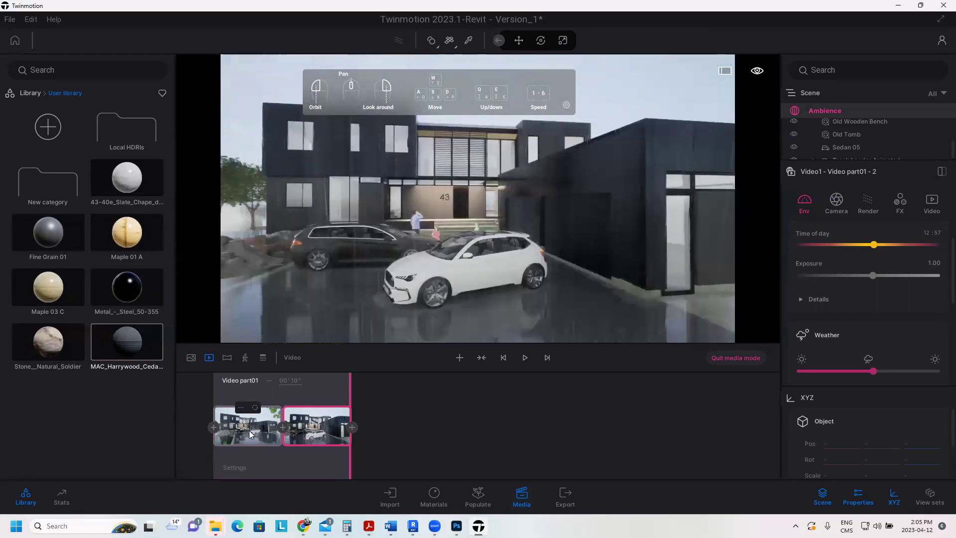
pyautogui.click(249, 432)
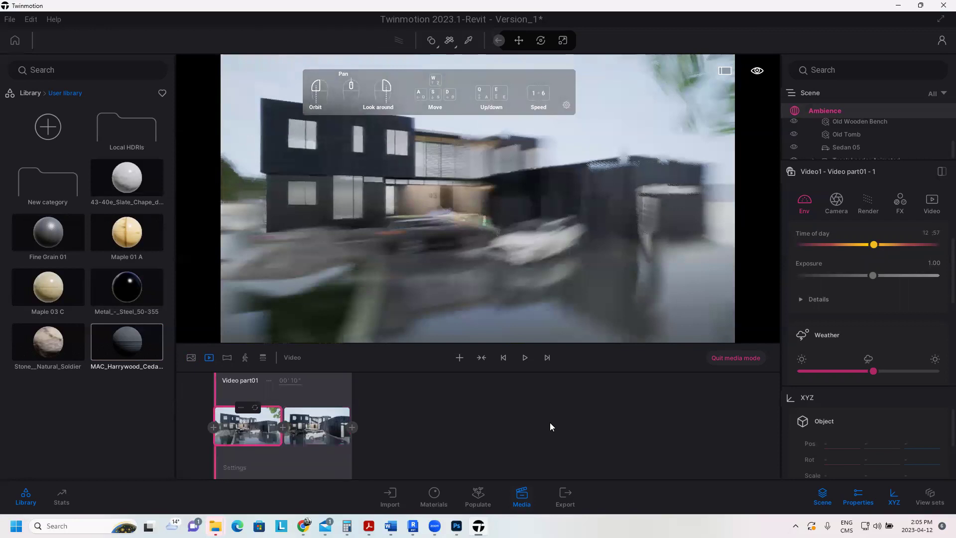
pyautogui.press('space')
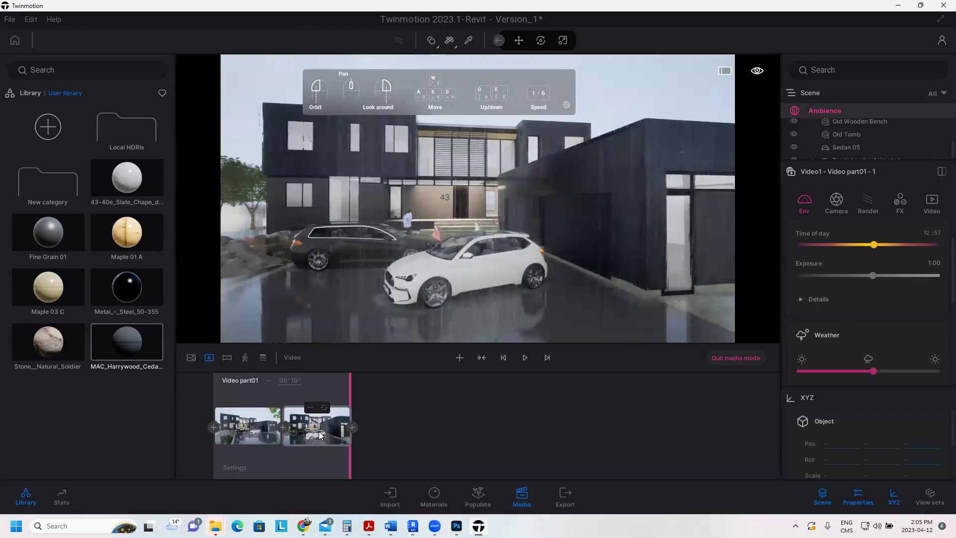
# Make the second keyframe's weather sunny and replay the 10-second clip.
pyautogui.moveTo(869, 372); pyautogui.dragTo(905, 367)
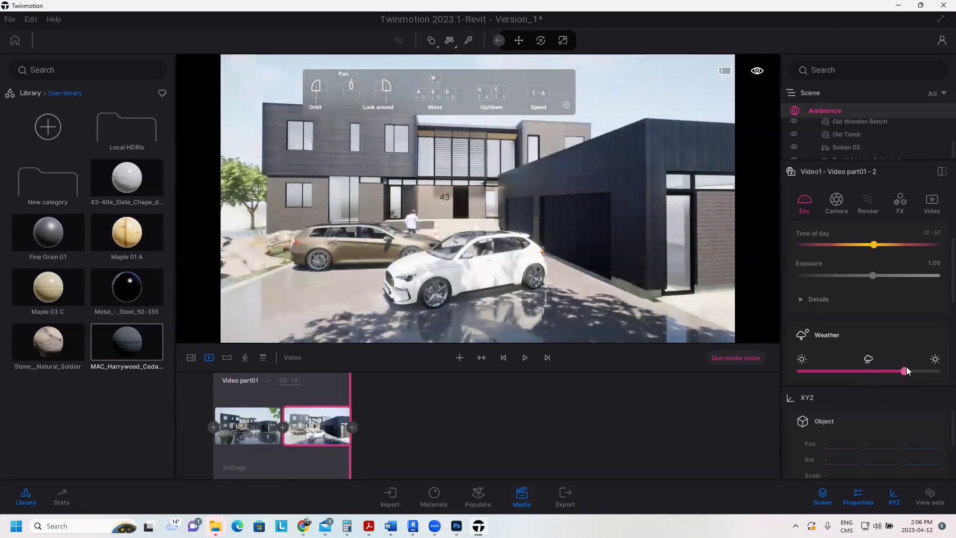
pyautogui.click(248, 431)
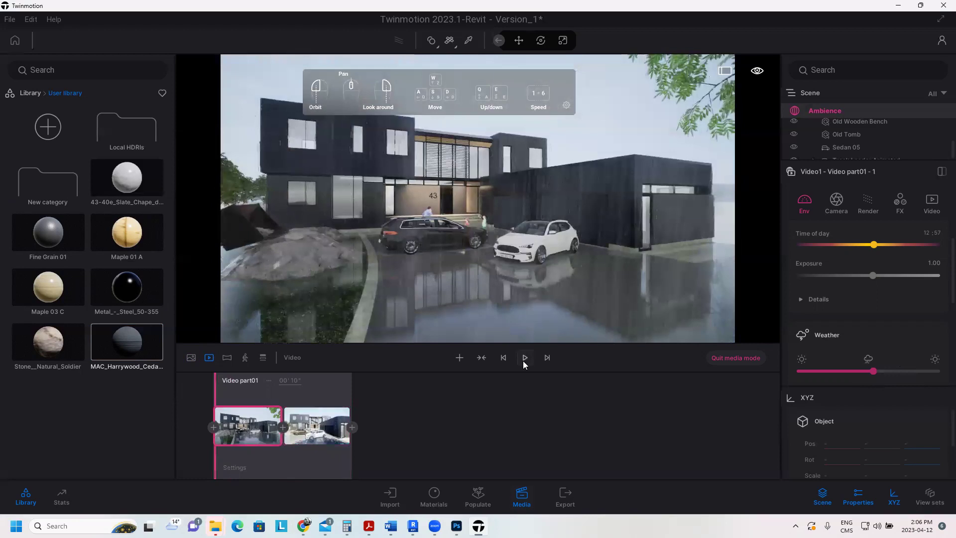
pyautogui.click(524, 359)
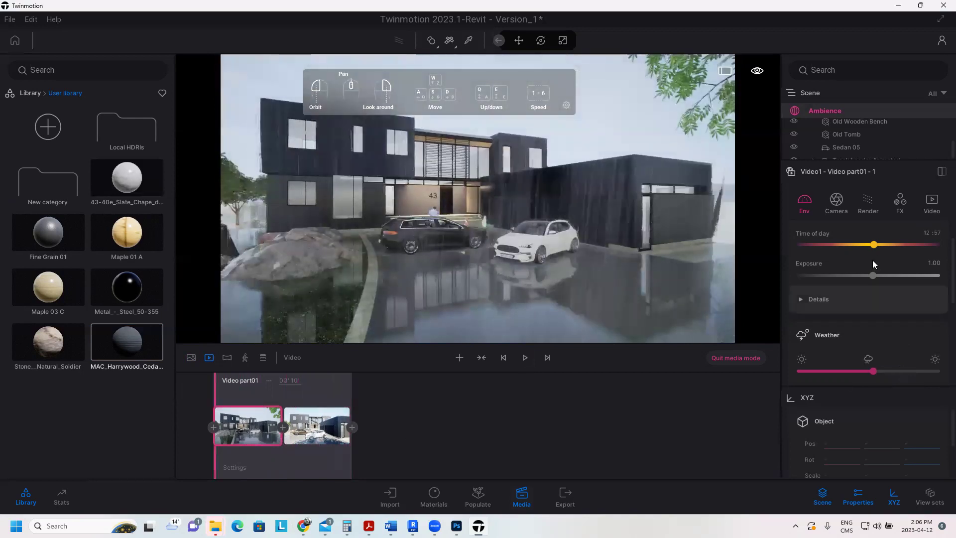
# Shift the first keyframe's time of day to night and preview the night-to-day clip.
pyautogui.moveTo(875, 245); pyautogui.dragTo(807, 252)
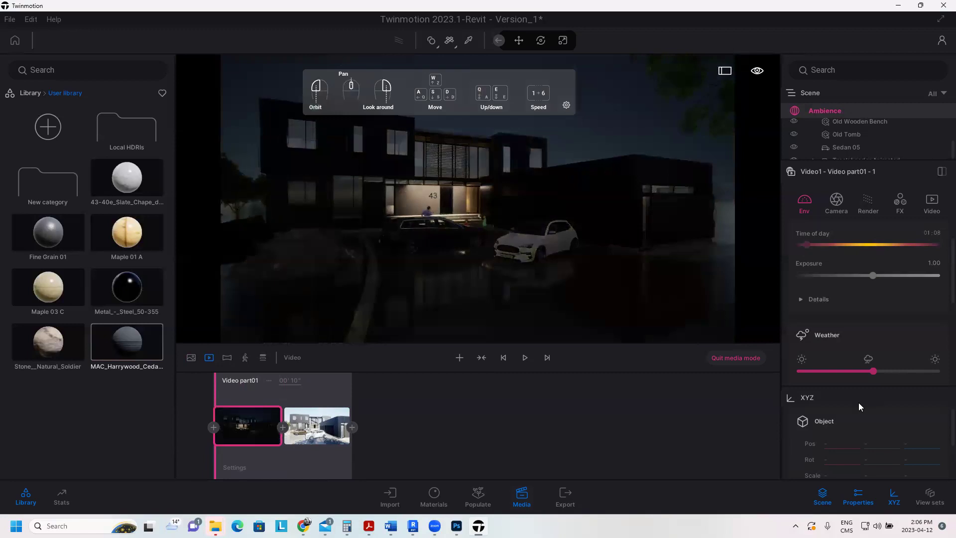
pyautogui.click(525, 357)
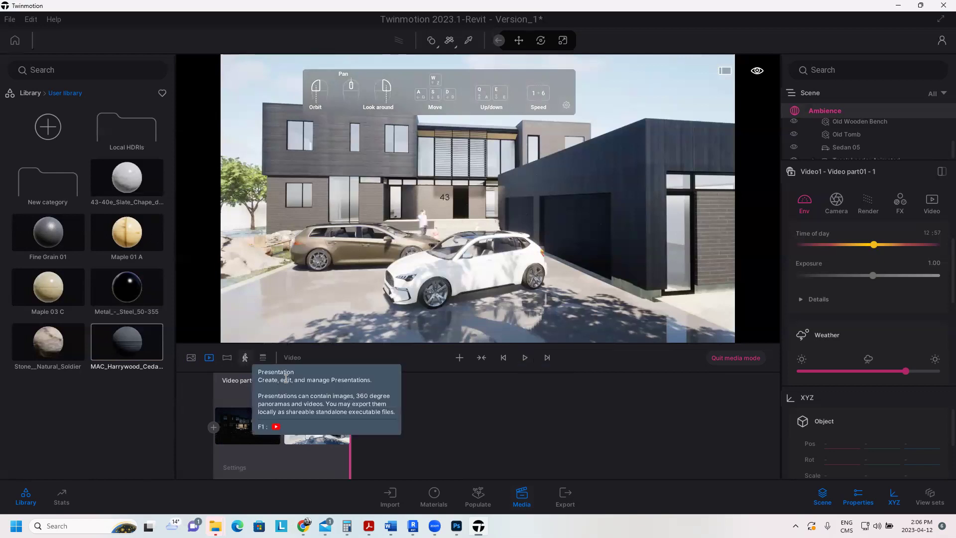
# Create a new presentation and bring up its media picker listing Image1 to Image7.
pyautogui.click(246, 361)
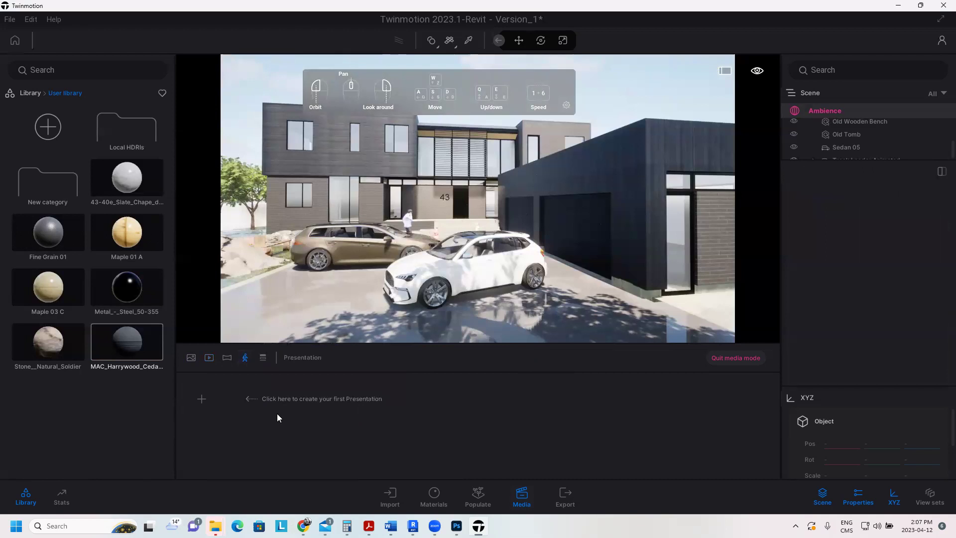
pyautogui.click(277, 415)
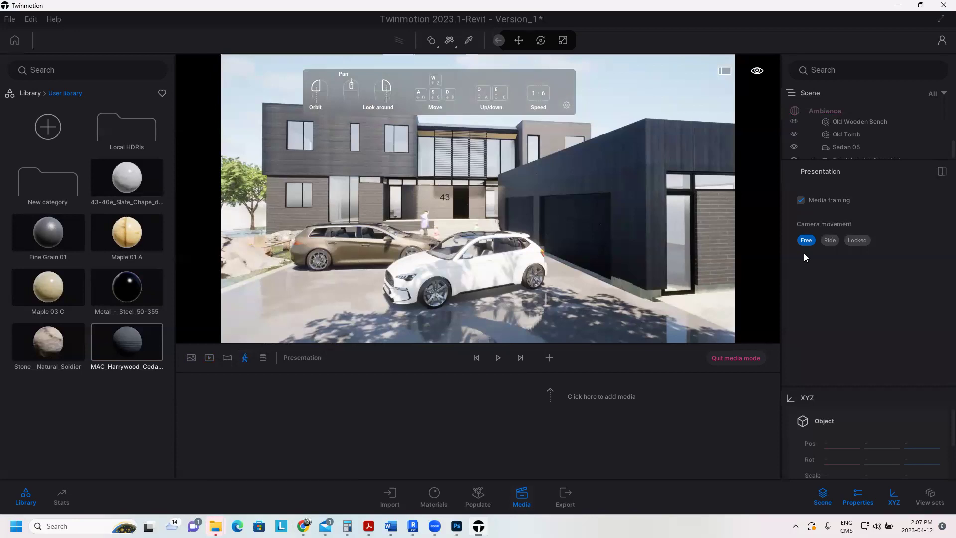
pyautogui.click(564, 392)
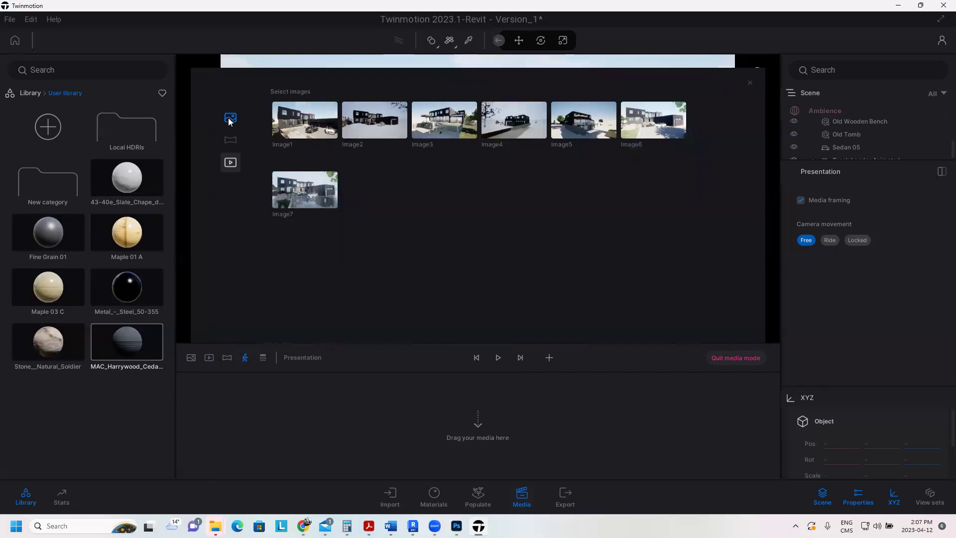
# Place Image1 and then Video1 as the first two presentation clips.
pyautogui.click(230, 162)
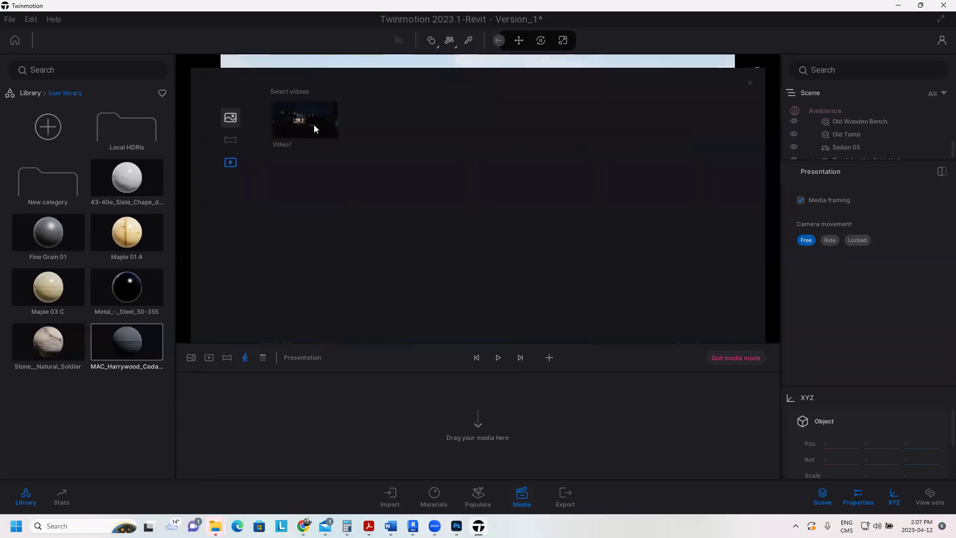
pyautogui.click(314, 128)
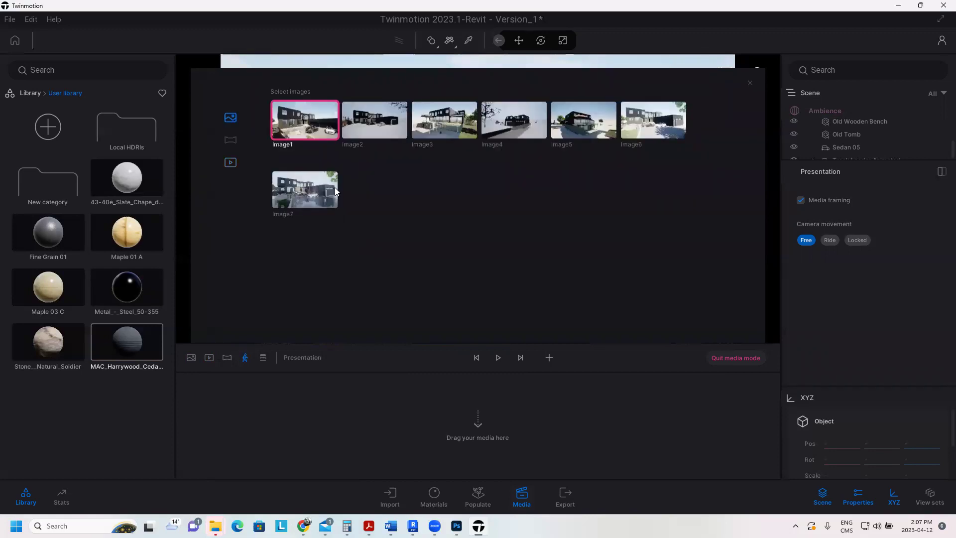
pyautogui.click(335, 187)
pyautogui.moveTo(305, 119); pyautogui.dragTo(507, 422)
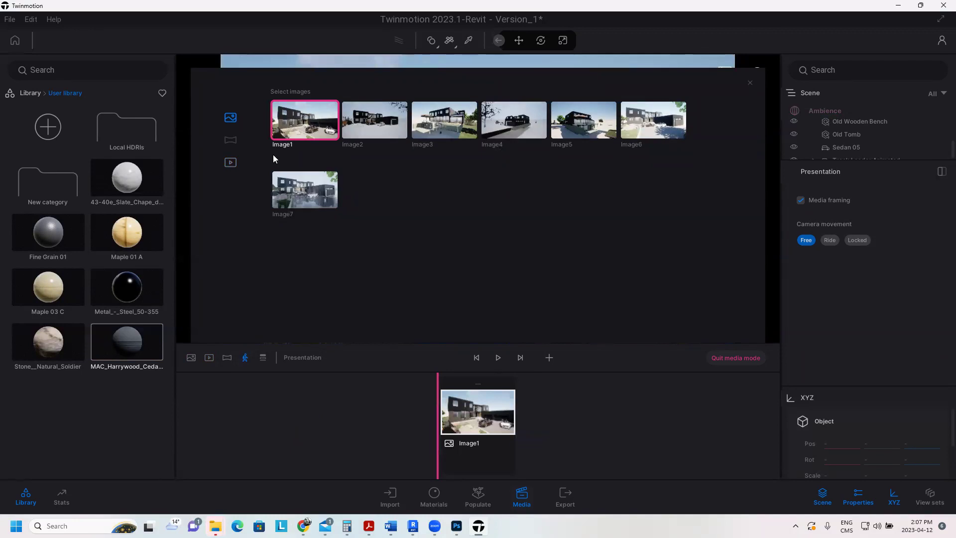
pyautogui.click(234, 163)
pyautogui.moveTo(305, 120); pyautogui.dragTo(551, 427)
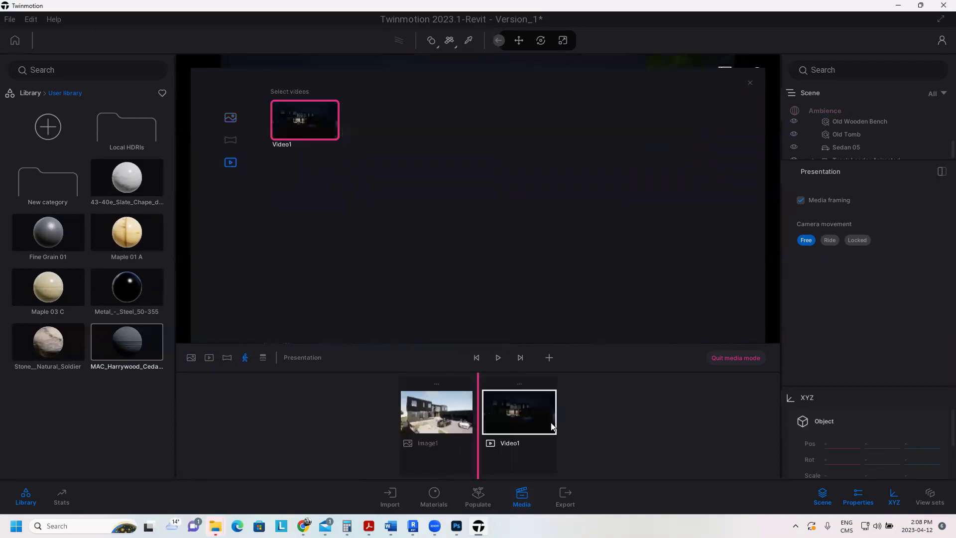
# Append Image2, Image3, Image4, Image7 and Image6 to the timeline, then play the presentation.
pyautogui.click(231, 118)
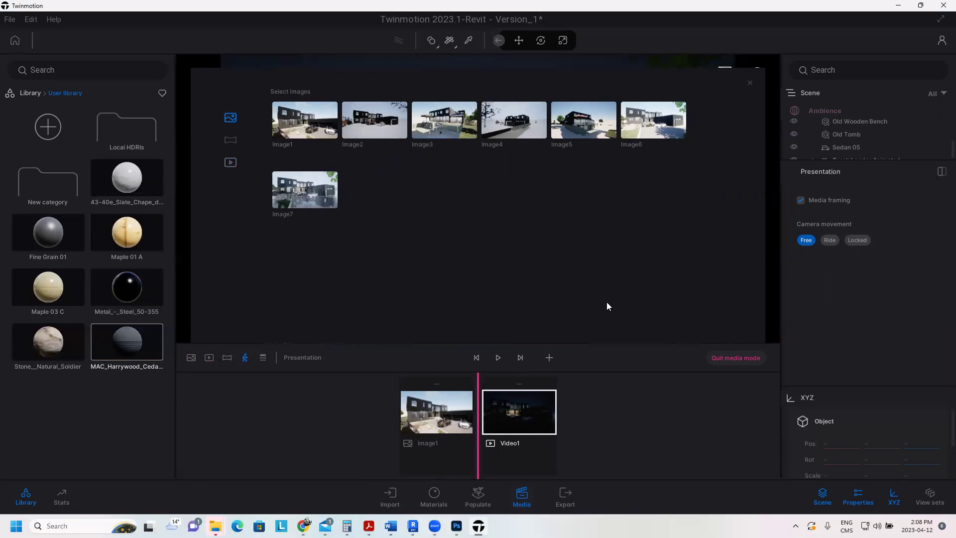
pyautogui.moveTo(375, 119); pyautogui.dragTo(605, 412)
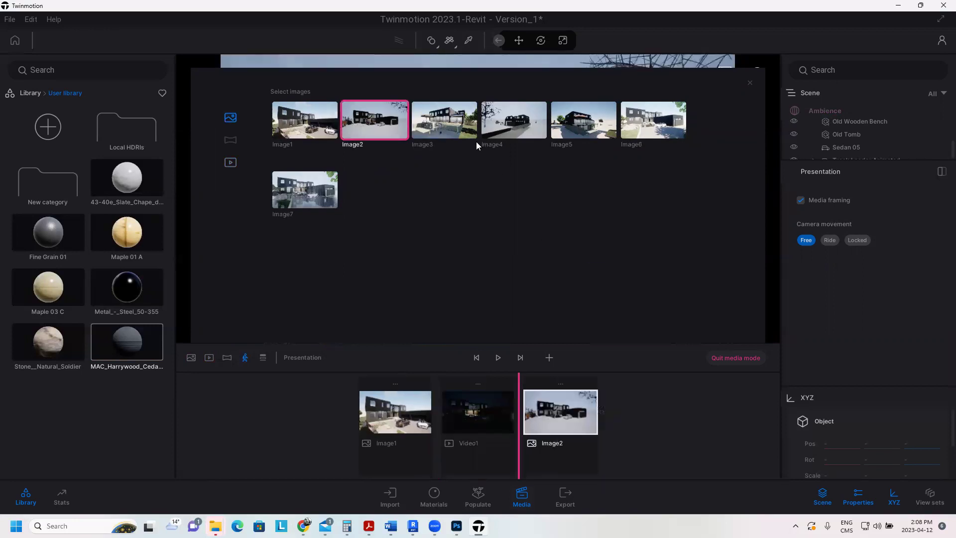
pyautogui.moveTo(444, 119); pyautogui.dragTo(647, 424)
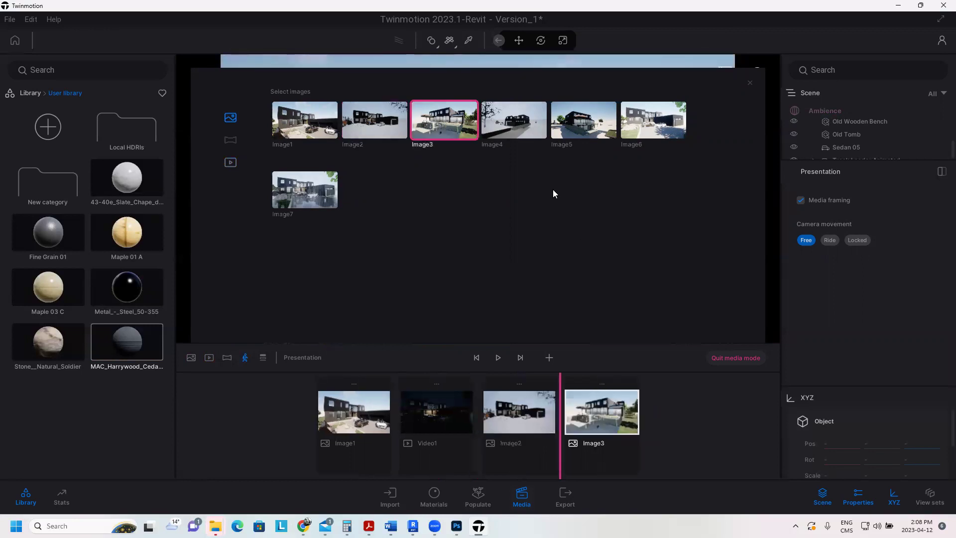
pyautogui.moveTo(519, 131)
pyautogui.mouseDown()
pyautogui.moveTo(654, 340)
pyautogui.moveTo(696, 461)
pyautogui.mouseUp()
pyautogui.moveTo(305, 189); pyautogui.dragTo(710, 415)
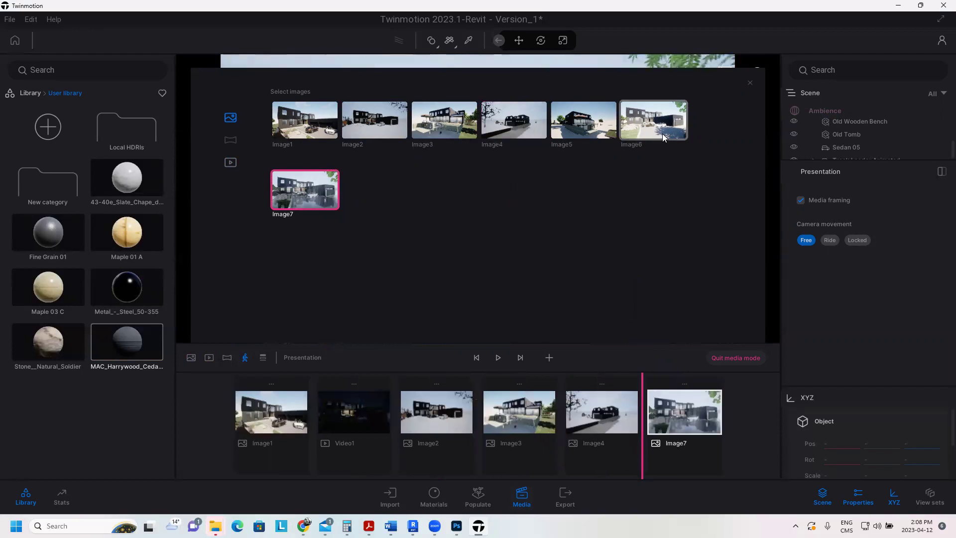
pyautogui.moveTo(663, 137); pyautogui.dragTo(752, 442)
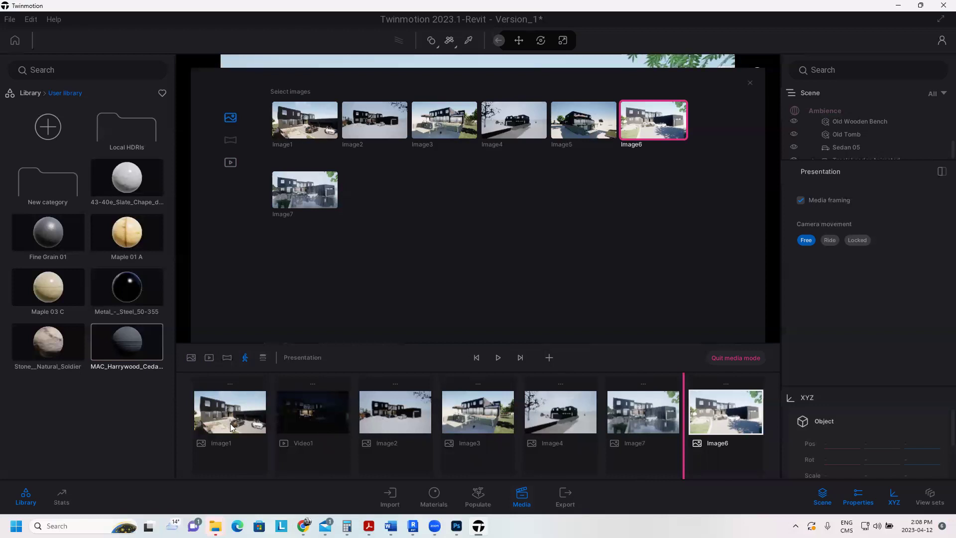
pyautogui.click(498, 358)
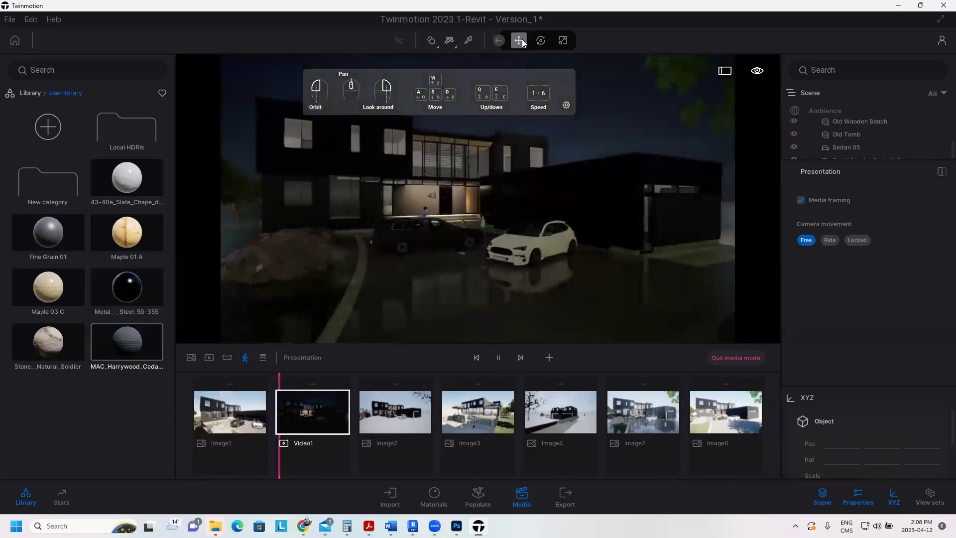
pyautogui.click(725, 70)
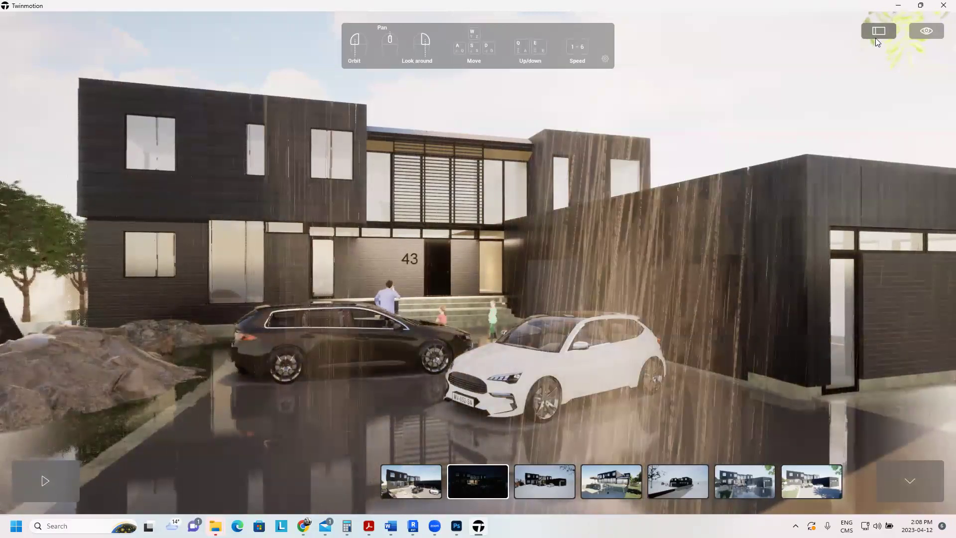
pyautogui.click(412, 481)
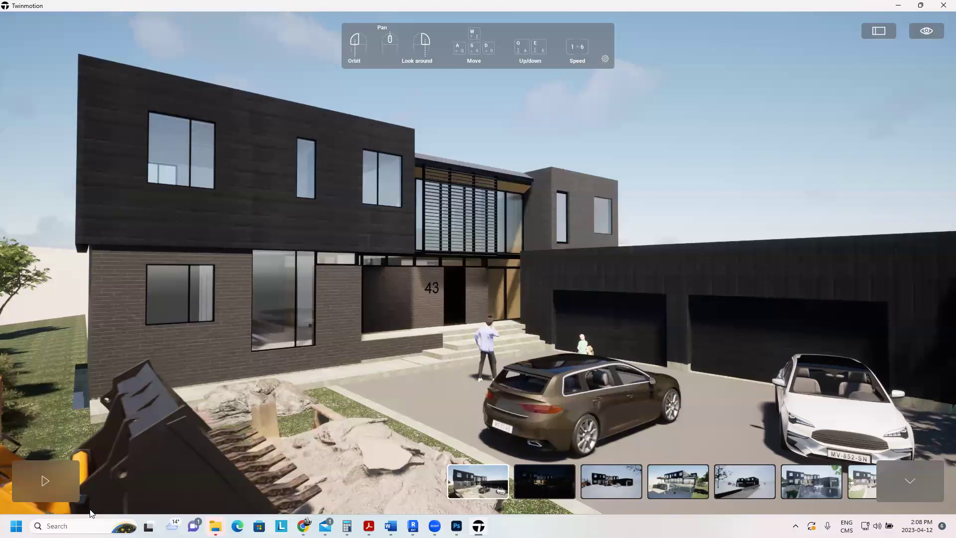
pyautogui.press('space')
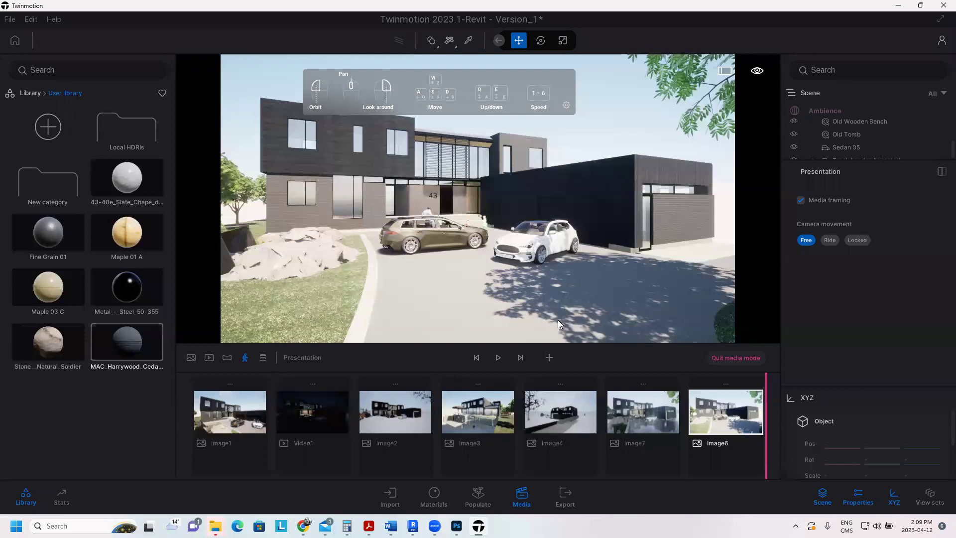
# Queue all seven images and Video1 for local export in the Export panel.
pyautogui.click(566, 495)
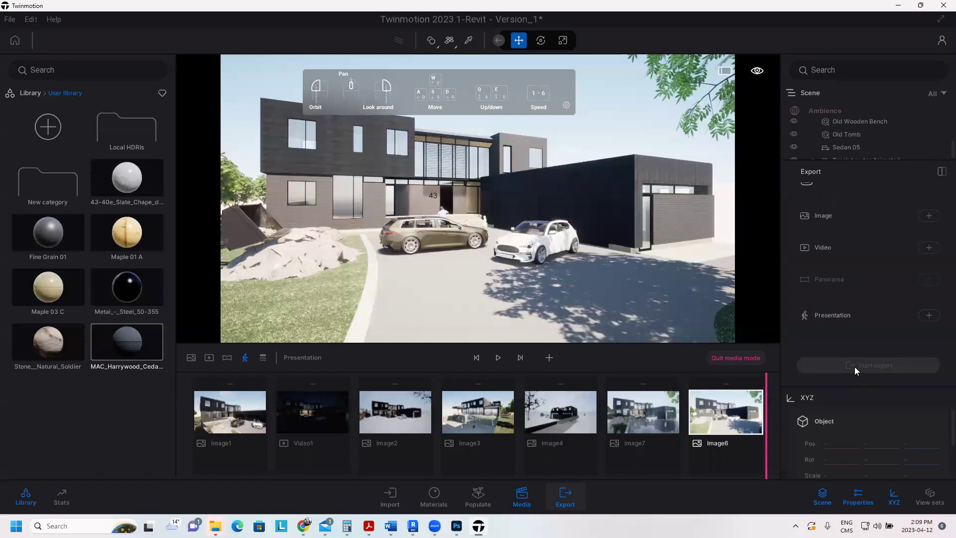
pyautogui.scroll(1, 854, 367)
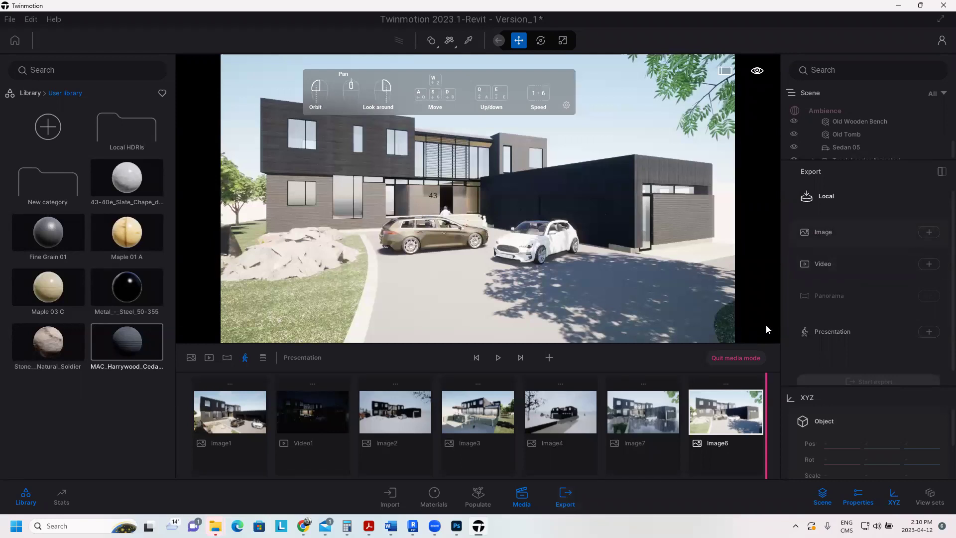
pyautogui.click(929, 233)
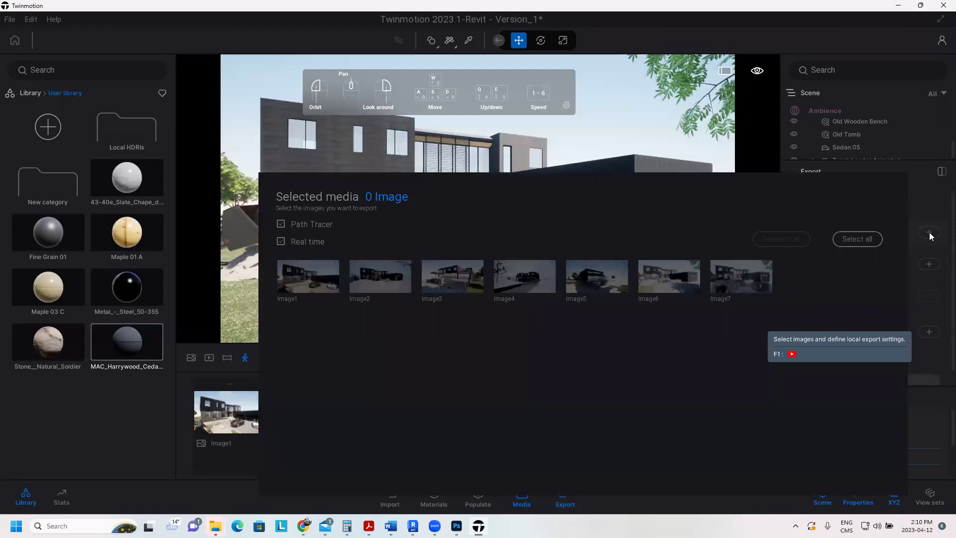
pyautogui.click(930, 233)
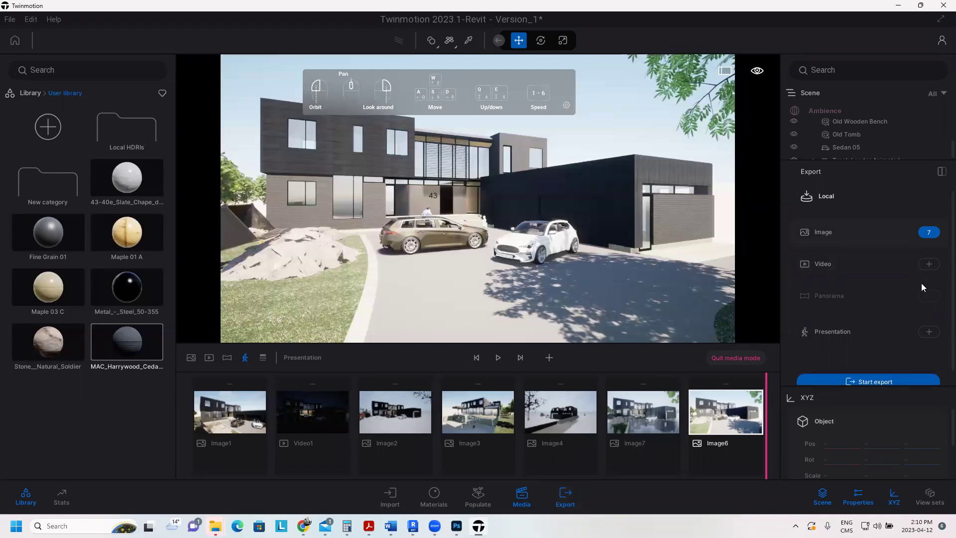
pyautogui.click(929, 264)
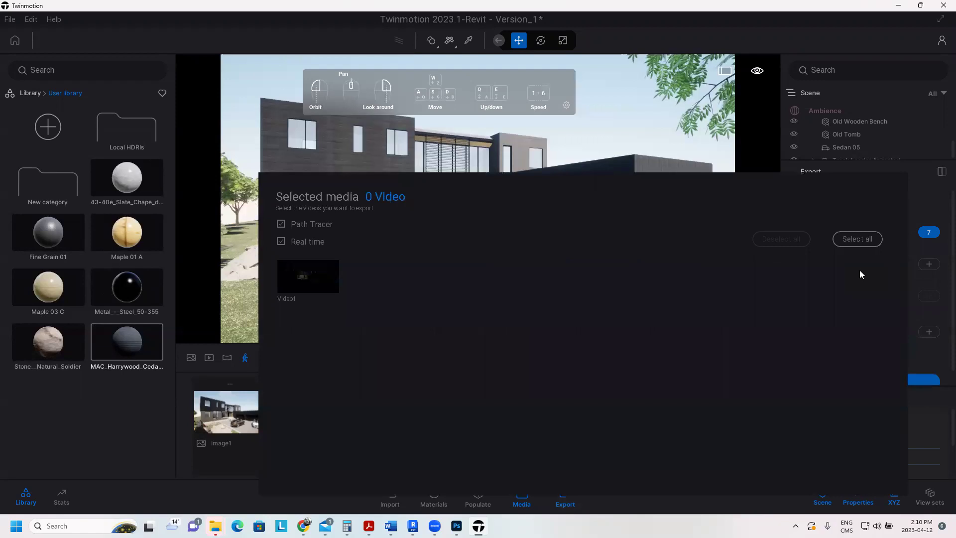
pyautogui.click(821, 265)
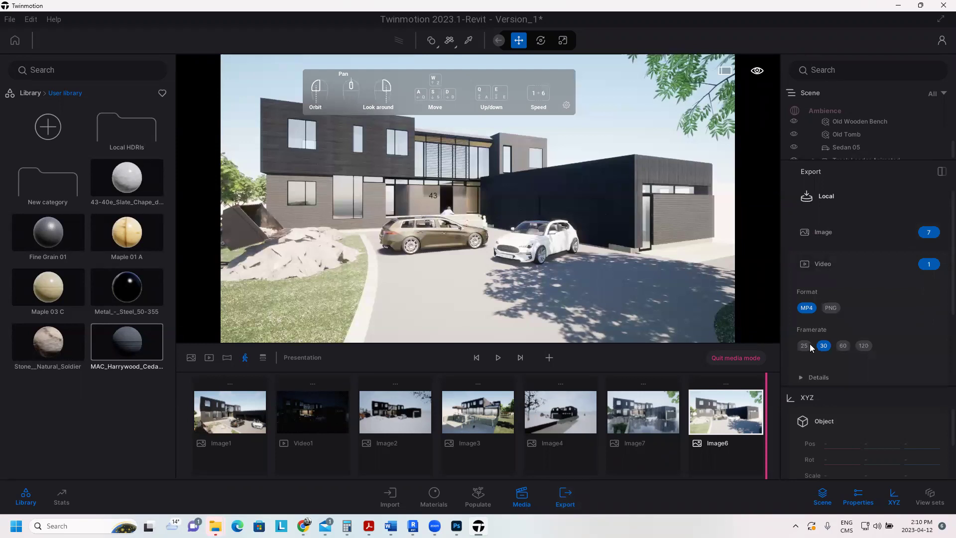
# Expand the Video and Image export details, keeping PNG images and 30 fps MP4, and scroll to Presentation.
pyautogui.click(818, 377)
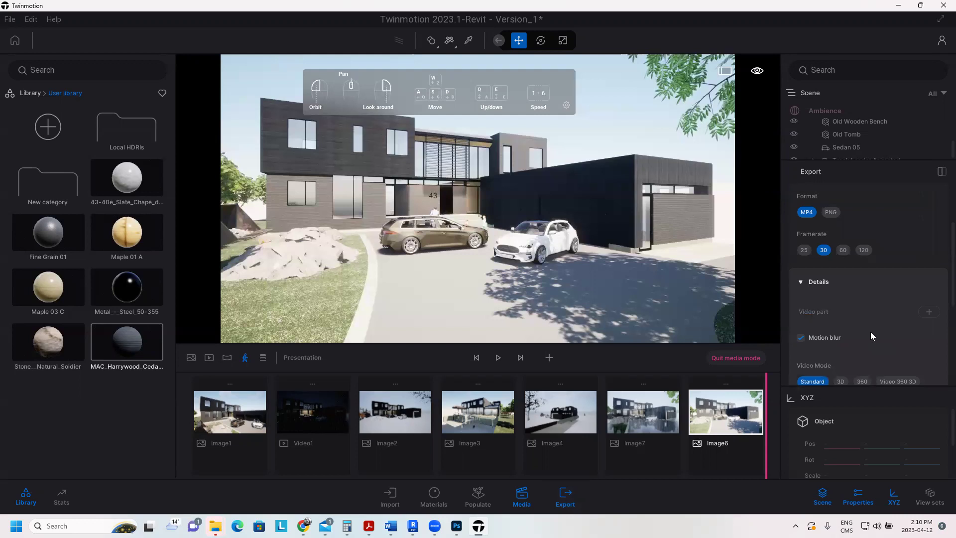
pyautogui.scroll(1, 810, 313)
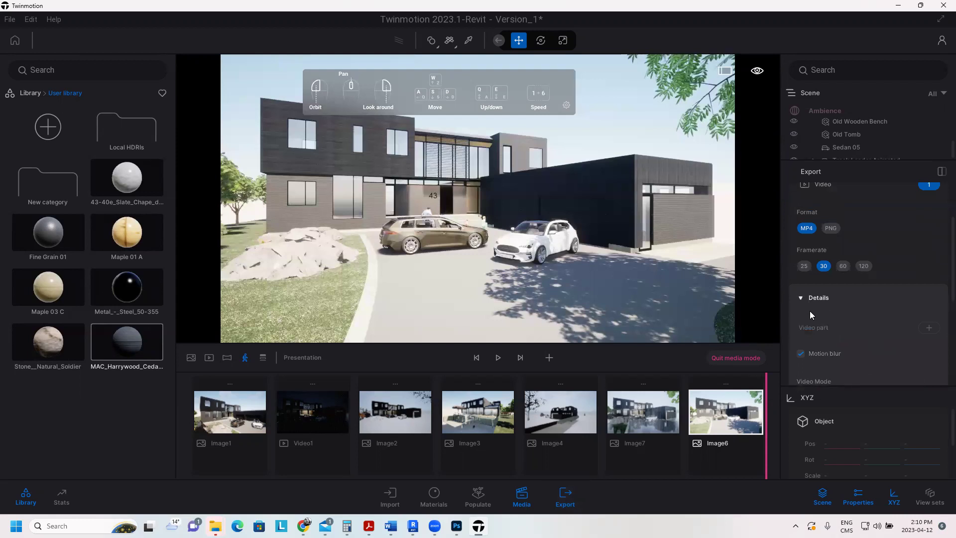
pyautogui.scroll(4, 810, 311)
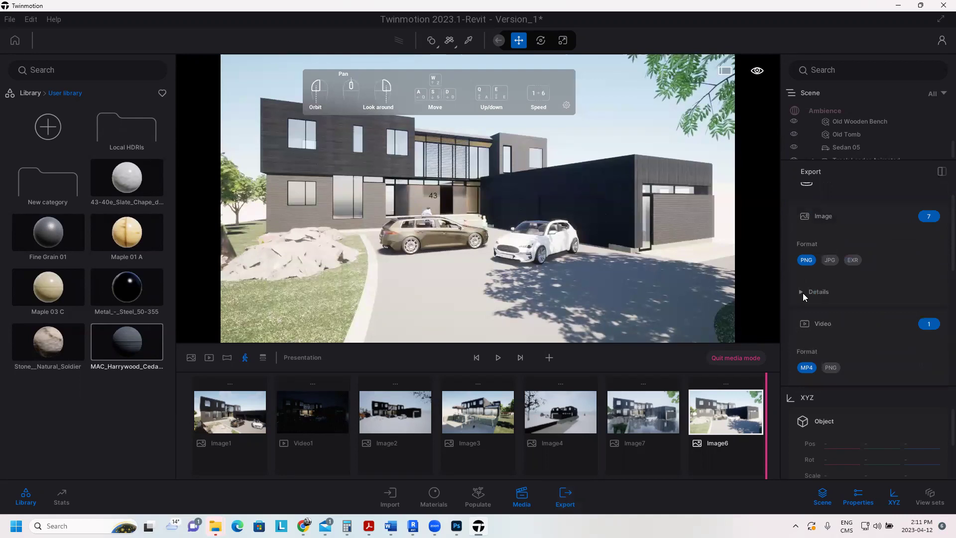
pyautogui.click(803, 295)
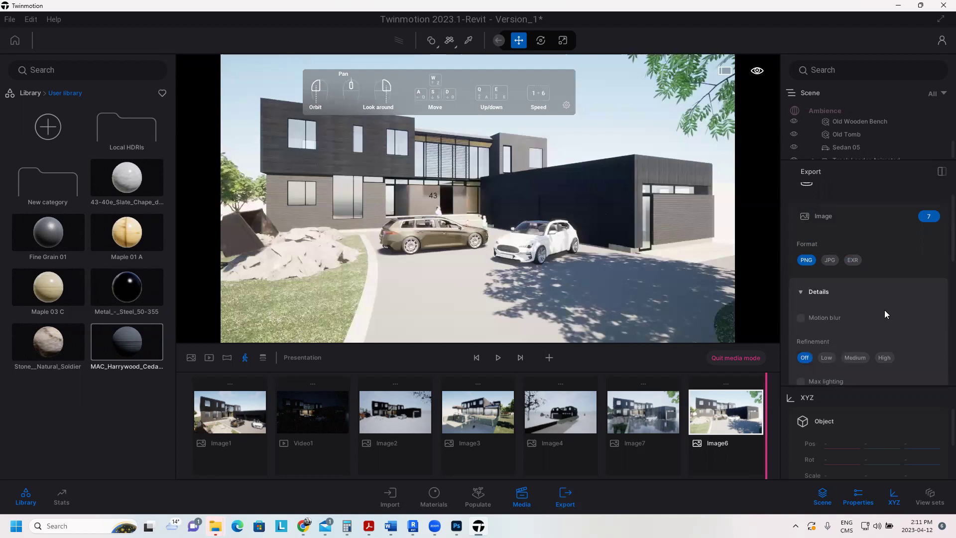
pyautogui.scroll(-5, 884, 309)
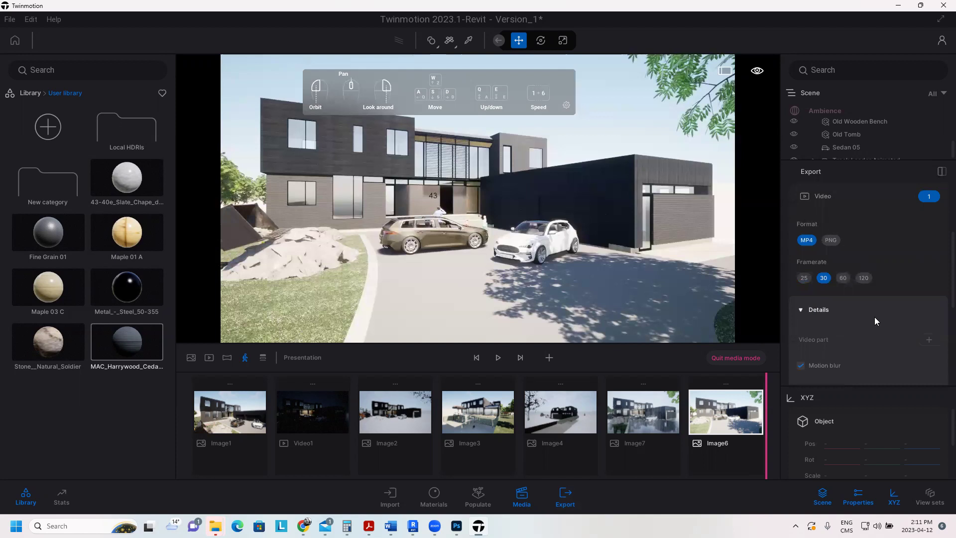
pyautogui.scroll(3, 875, 318)
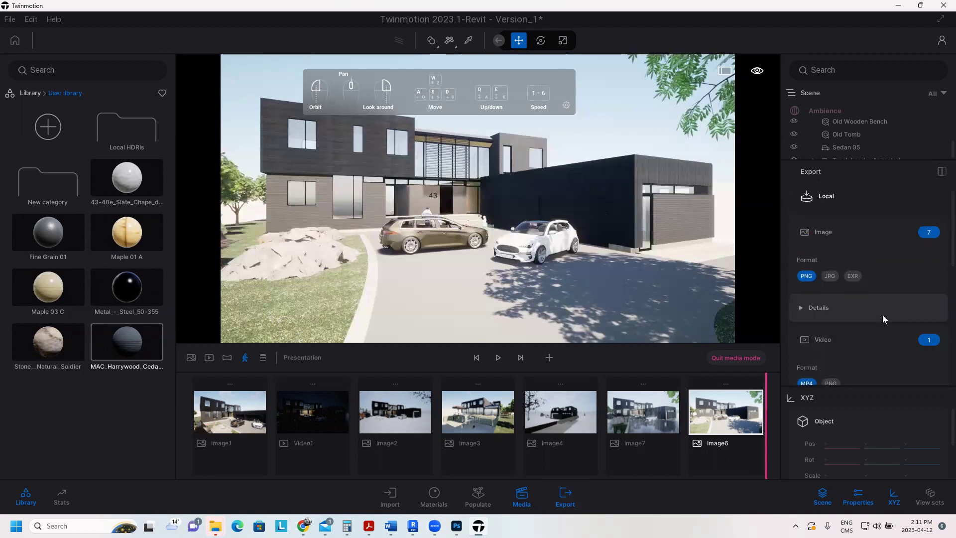
pyautogui.scroll(-10, 877, 316)
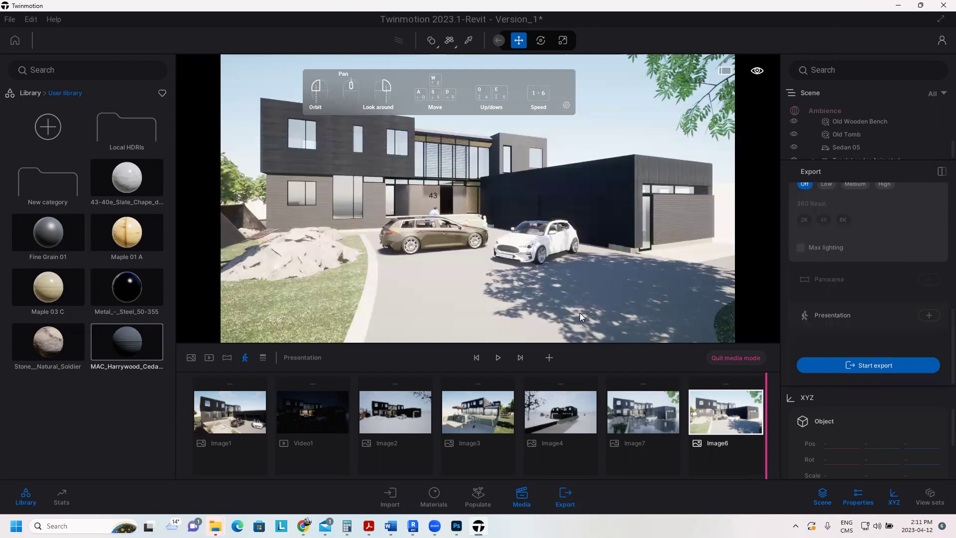
# Start exporting the presentation to the Downloads folder.
pyautogui.click(873, 366)
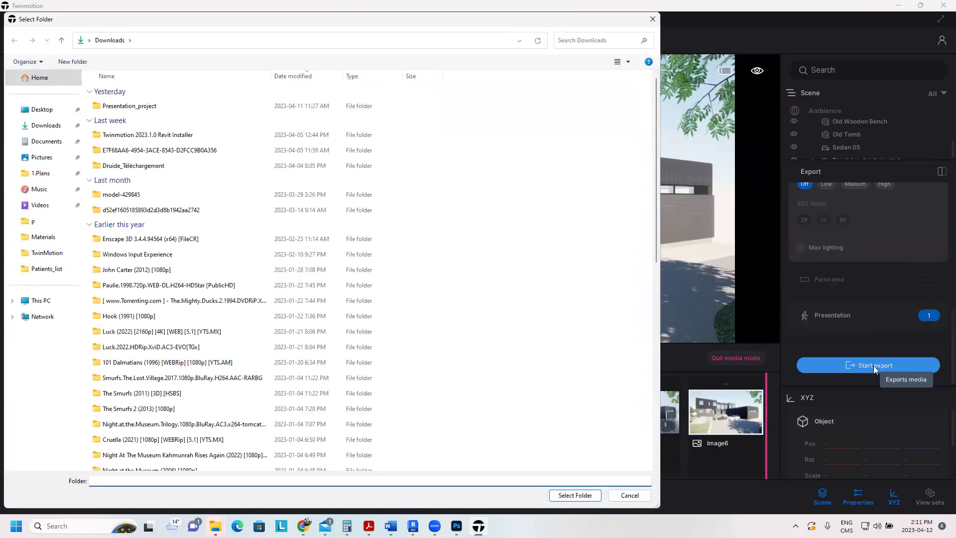
pyautogui.click(585, 494)
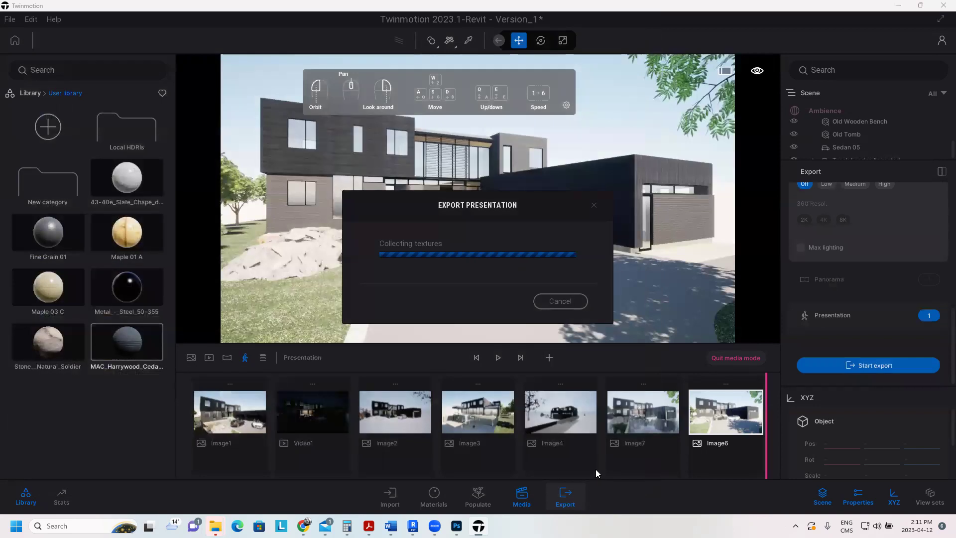
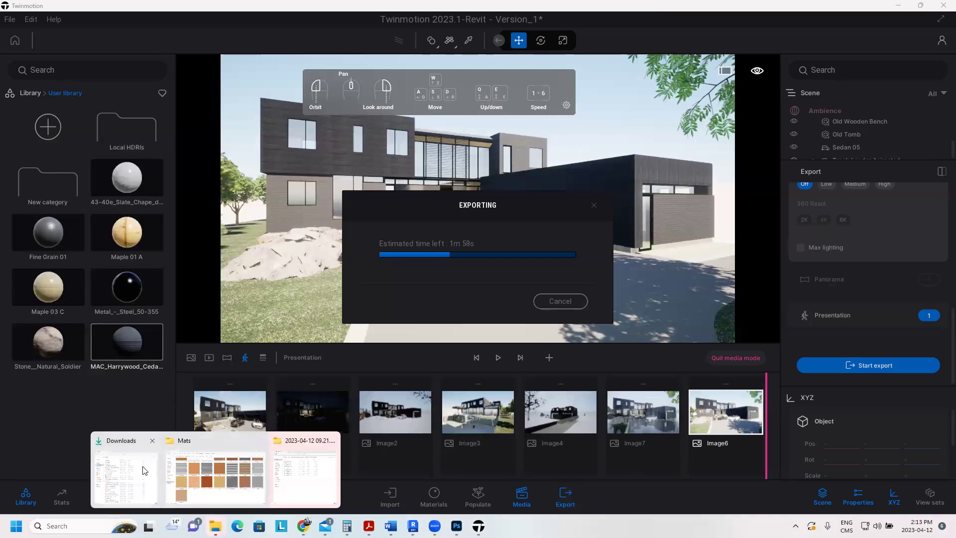
# Bring the Downloads window over Twinmotion, re-sort by Date modified newest first, then move it down-right.
pyautogui.click(126, 475)
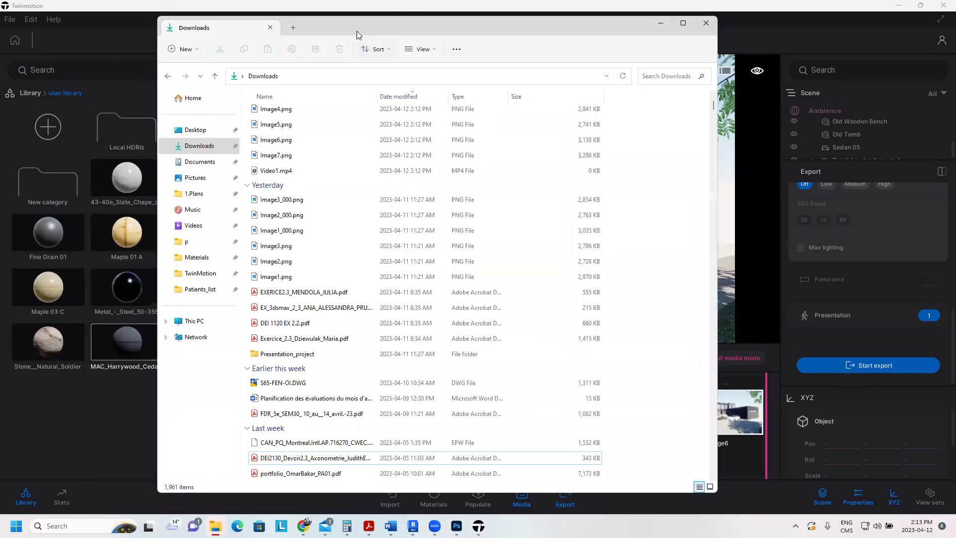
pyautogui.moveTo(357, 31); pyautogui.dragTo(278, 47)
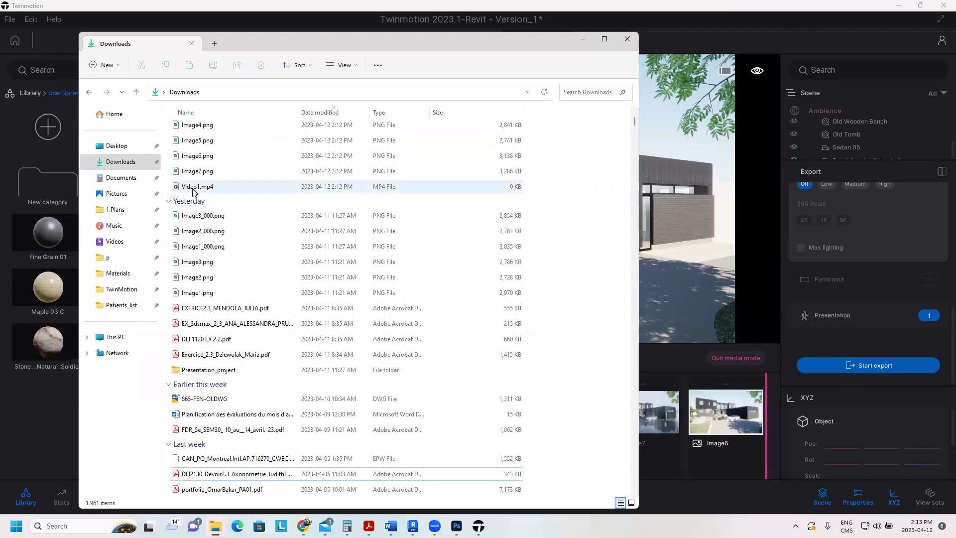
pyautogui.scroll(3, 224, 174)
pyautogui.scroll(2, 232, 184)
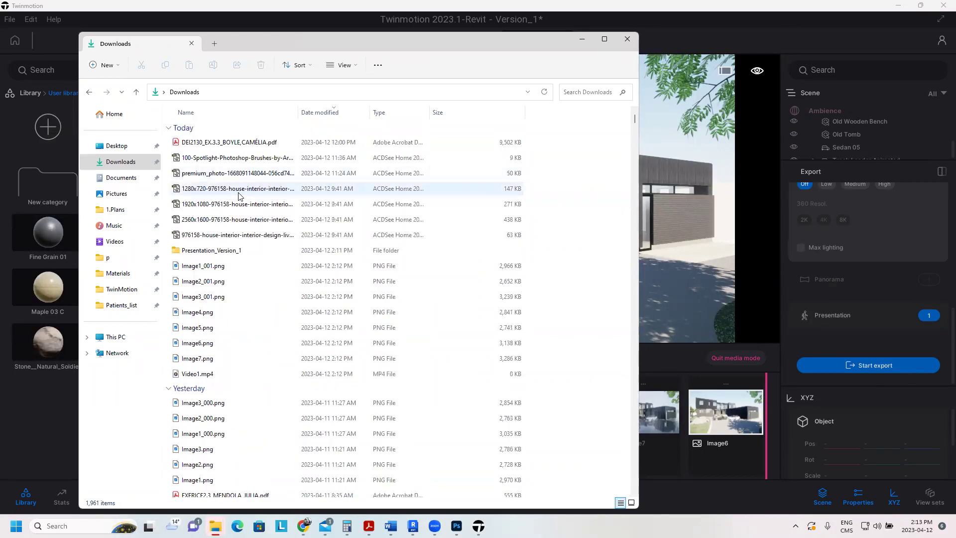
pyautogui.click(322, 112)
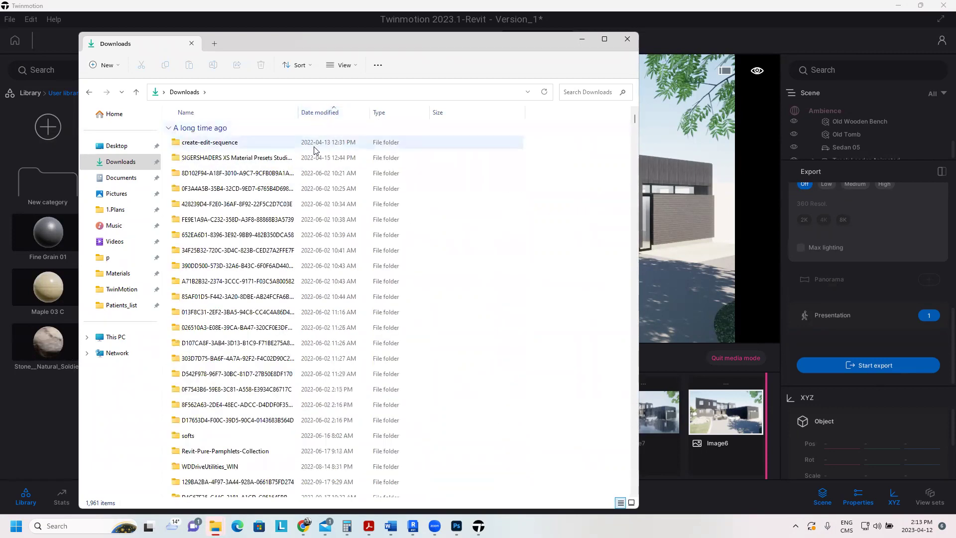
pyautogui.click(321, 112)
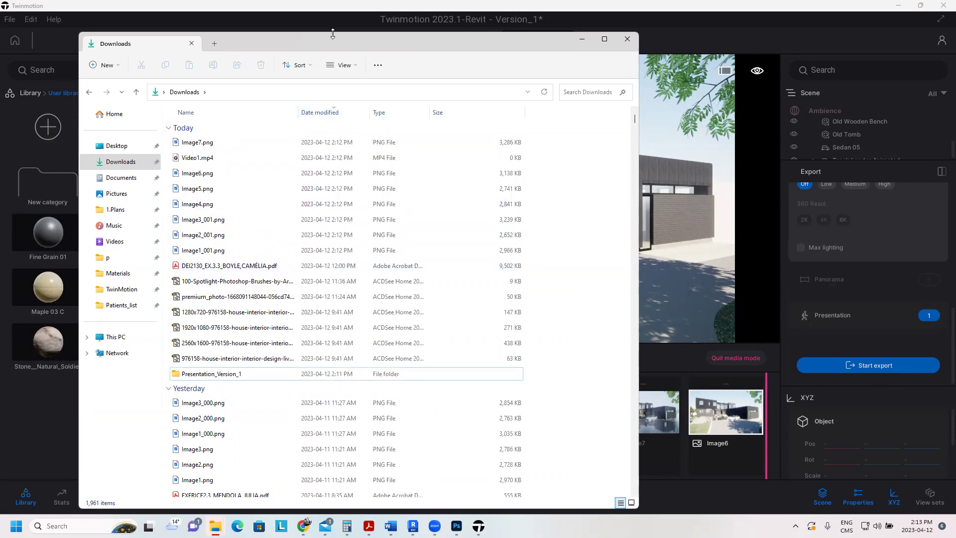
pyautogui.moveTo(316, 55); pyautogui.dragTo(398, 349)
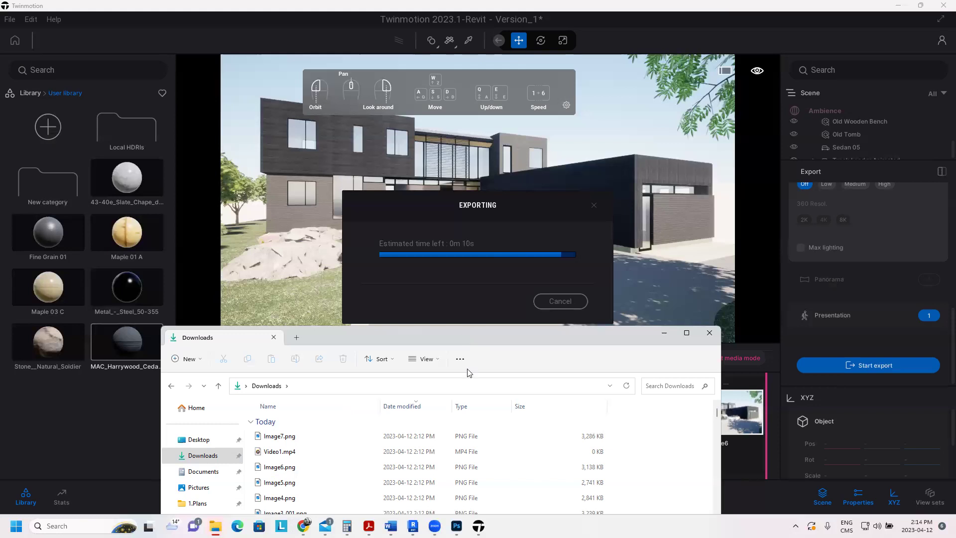
# Compute 30 × 60 × 15 in Calculator, reaching 27000.
pyautogui.click(347, 525)
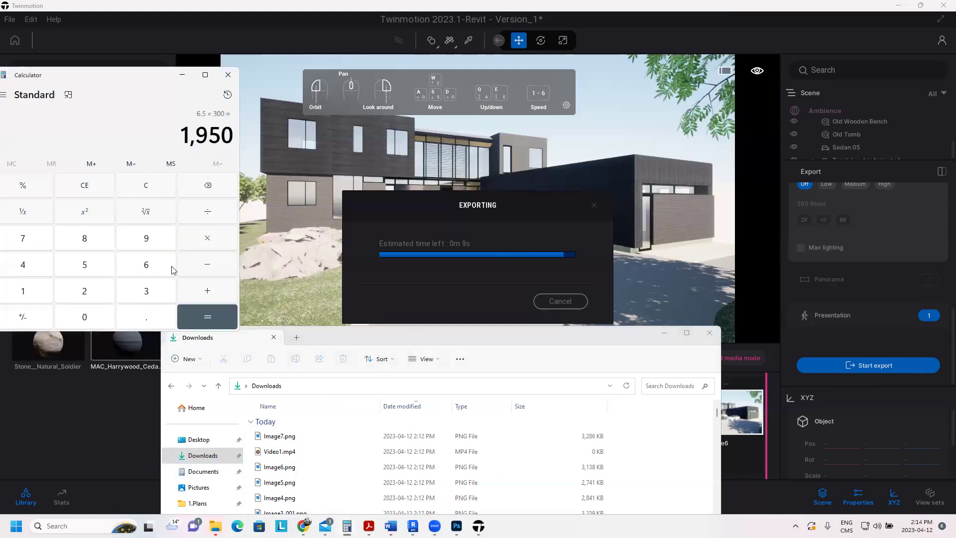
pyautogui.click(153, 186)
pyautogui.click(149, 290)
pyautogui.click(92, 321)
pyautogui.click(219, 237)
pyautogui.click(146, 265)
pyautogui.click(87, 317)
pyautogui.click(195, 315)
pyautogui.moveTo(142, 79); pyautogui.dragTo(299, 94)
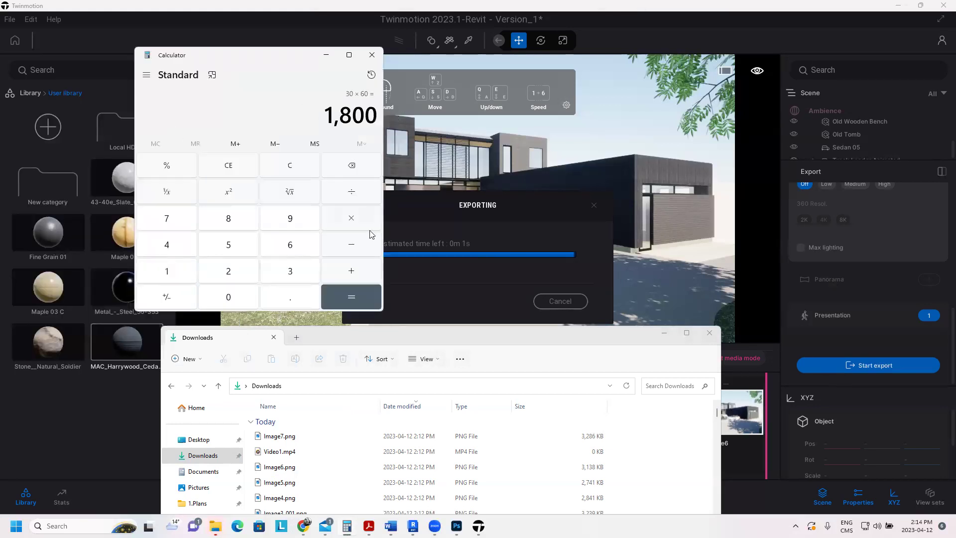
pyautogui.click(348, 218)
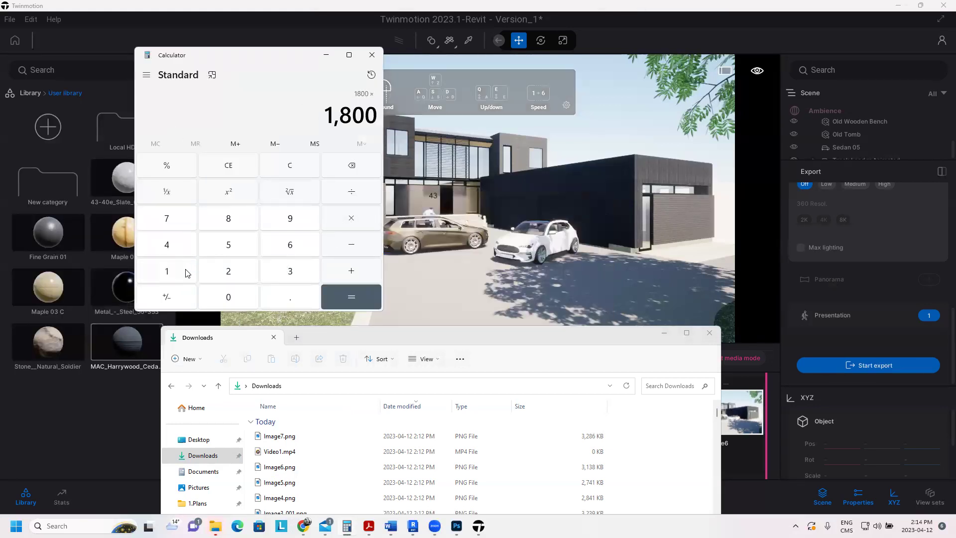
pyautogui.click(172, 272)
pyautogui.click(234, 245)
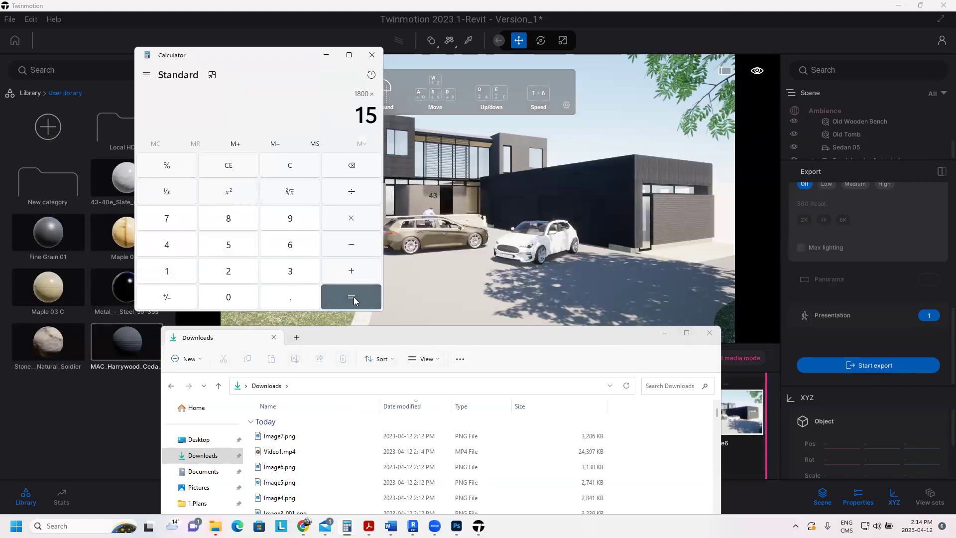
pyautogui.click(354, 300)
# Divide 27000 by 60 and then by 24, reaching 18.75.
pyautogui.click(352, 200)
pyautogui.click(288, 245)
pyautogui.click(238, 298)
pyautogui.click(332, 296)
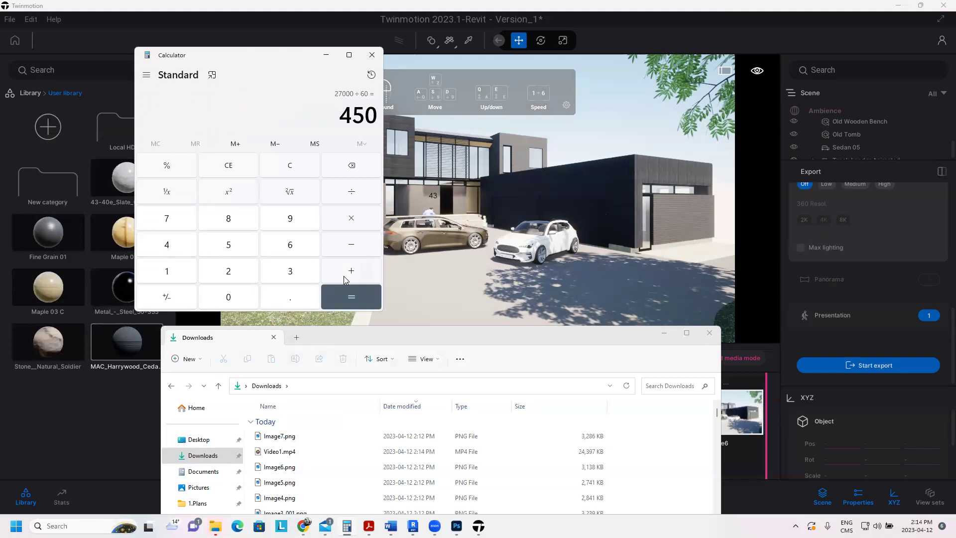
pyautogui.click(354, 193)
pyautogui.click(228, 271)
pyautogui.click(170, 245)
pyautogui.click(348, 302)
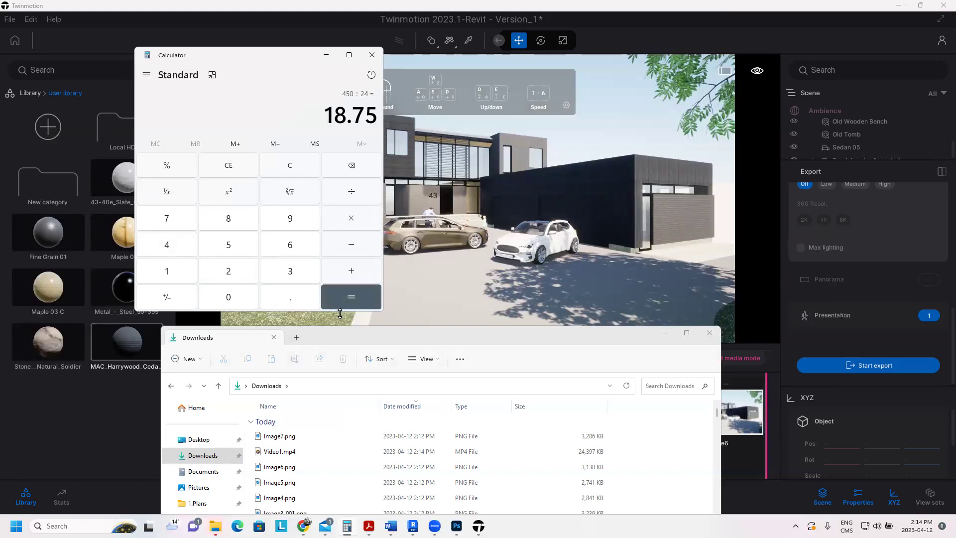
# Minimize Calculator, move the Downloads window up, and bring the Chrome window forward.
pyautogui.click(327, 55)
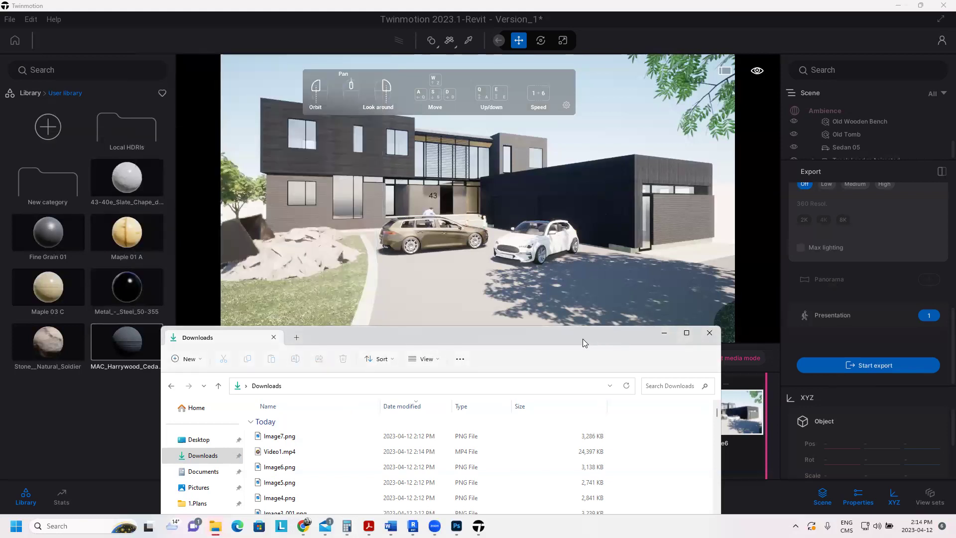
pyautogui.moveTo(583, 339); pyautogui.dragTo(488, 119)
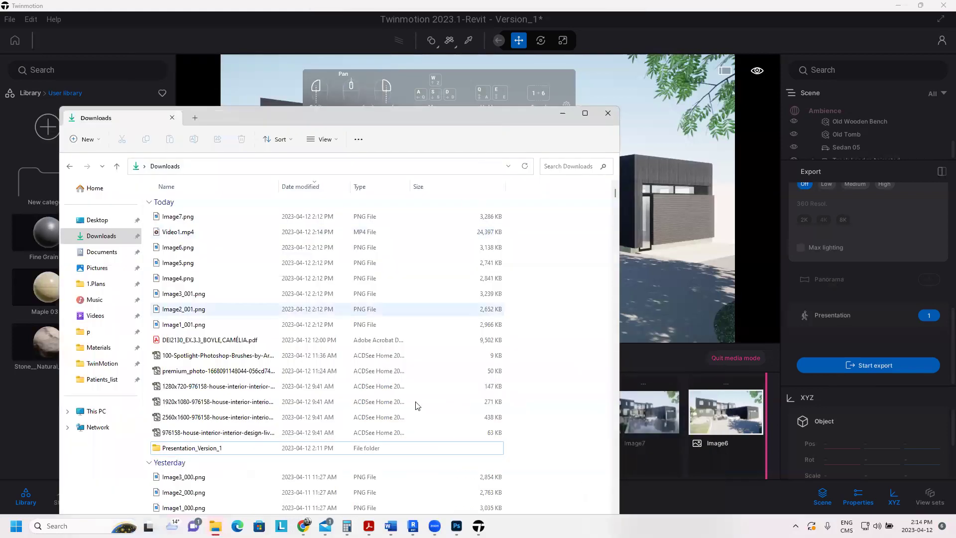
pyautogui.click(304, 526)
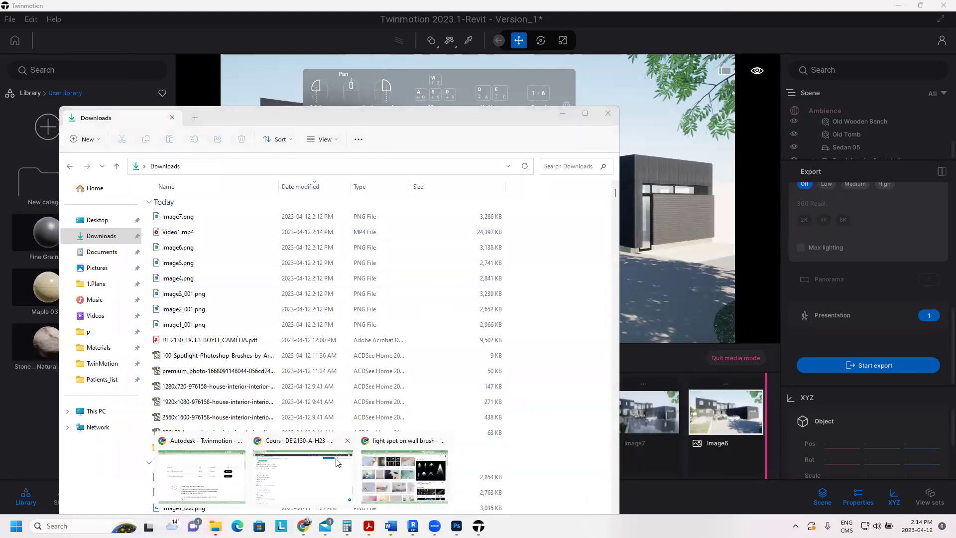
pyautogui.click(405, 471)
# Search the web for 'renderfarm' in a new Chrome tab.
pyautogui.click(721, 31)
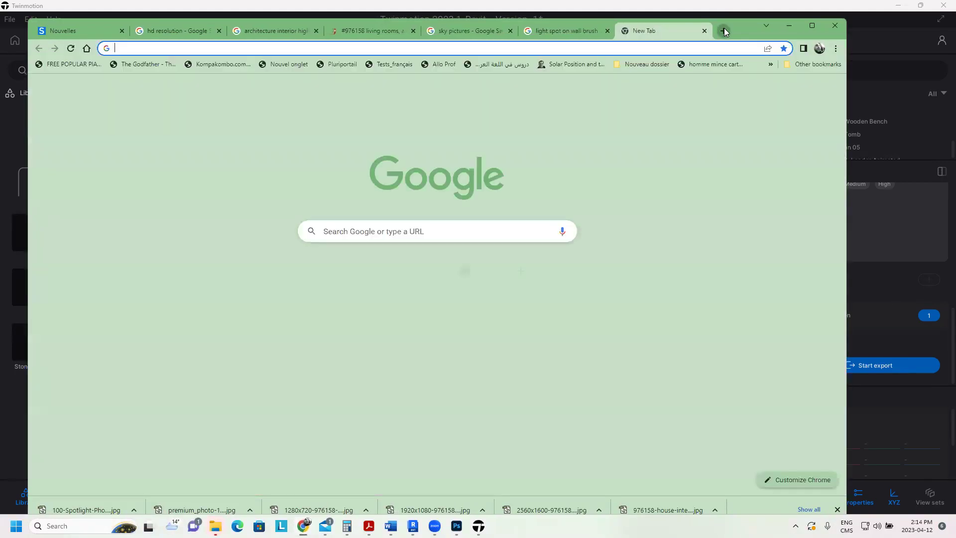
pyautogui.write('render')
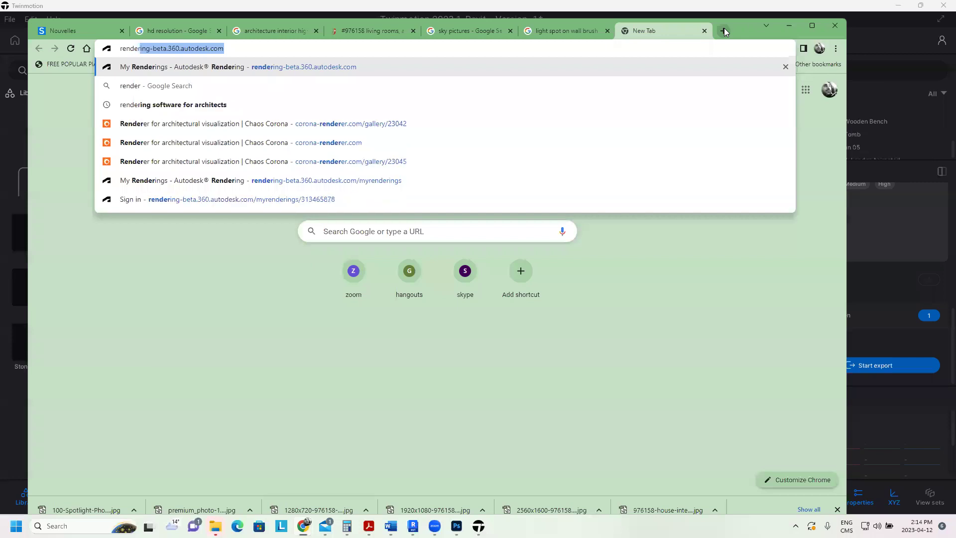
pyautogui.write('farm')
pyautogui.press('Return')
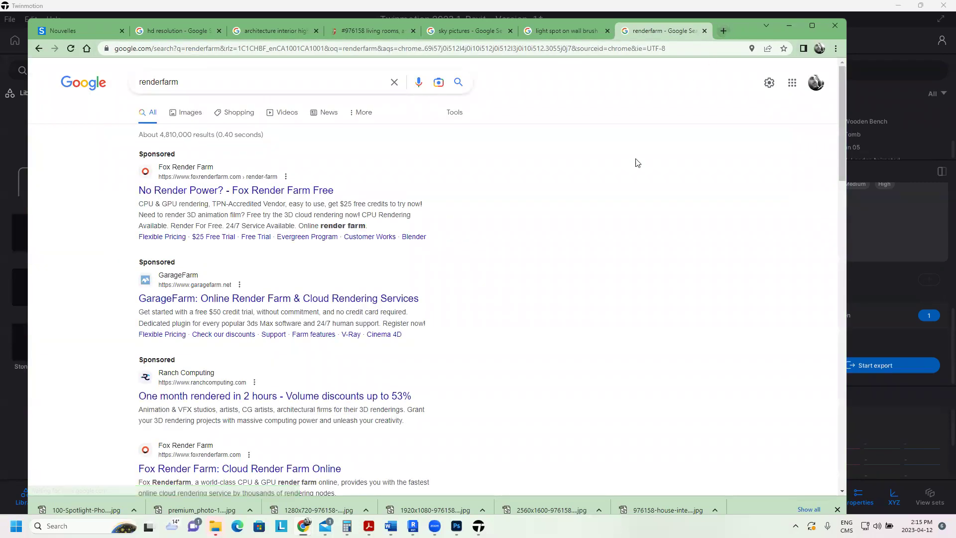
pyautogui.scroll(-2, 279, 249)
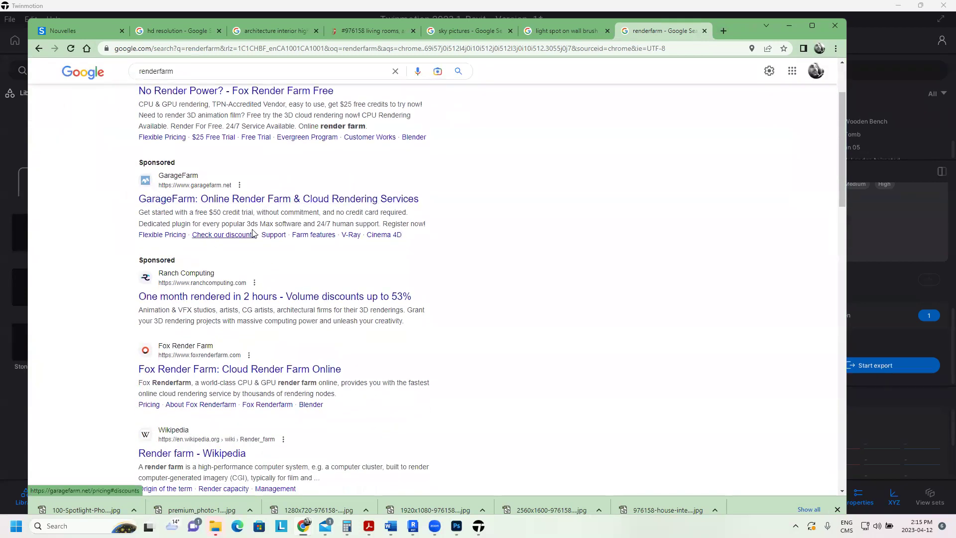
pyautogui.scroll(-1, 209, 194)
pyautogui.scroll(-4, 194, 165)
# Open the Fox Render Farm site from the results, going back once and reopening it.
pyautogui.click(189, 121)
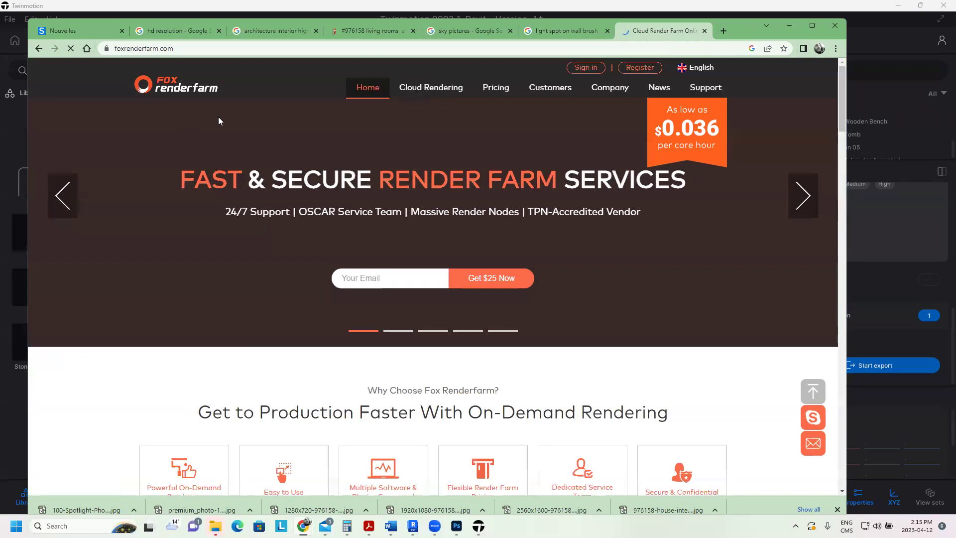
pyautogui.scroll(-1, 393, 204)
pyautogui.scroll(1, 402, 214)
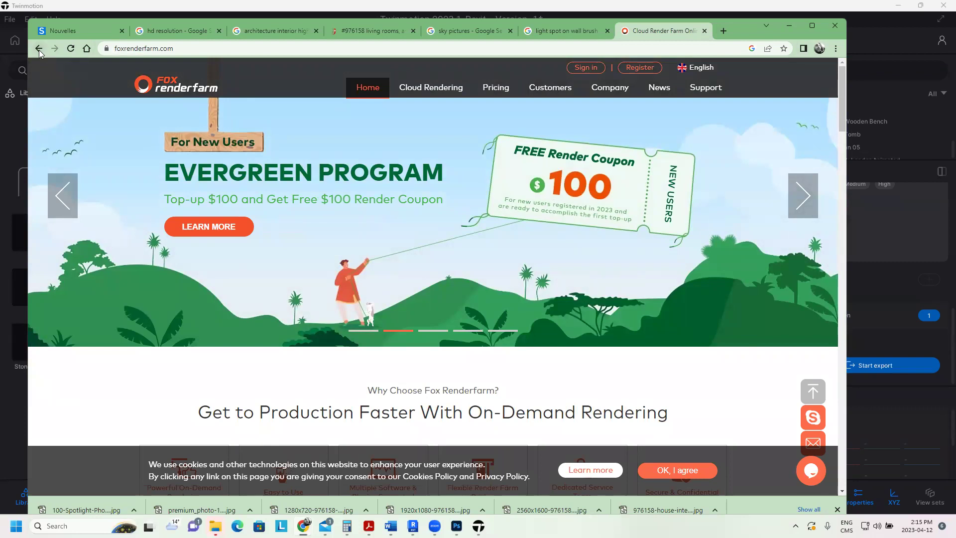
pyautogui.click(39, 50)
pyautogui.click(264, 120)
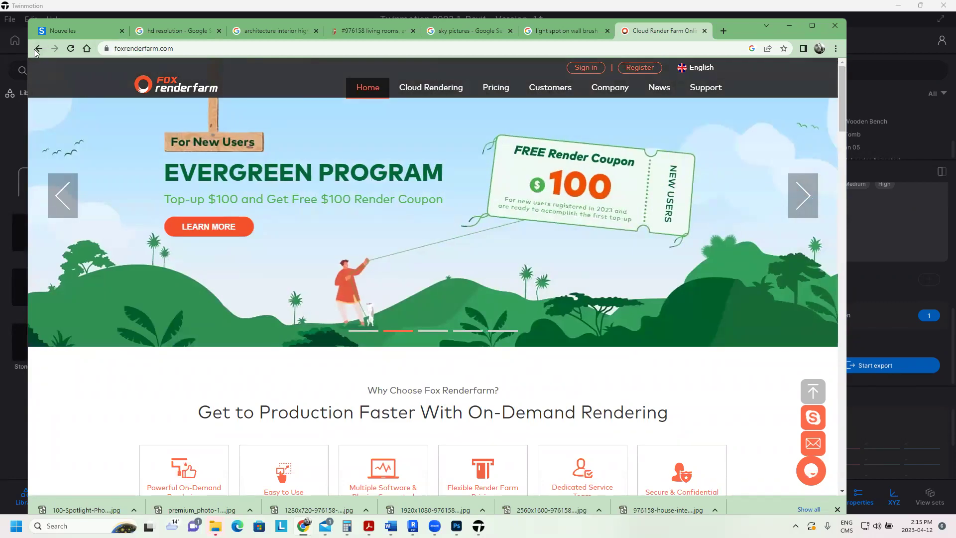
# Reopen the Fox Renderfarm homepage to scan its features, then start multiplying 18.75 in Calculator.
pyautogui.click(36, 50)
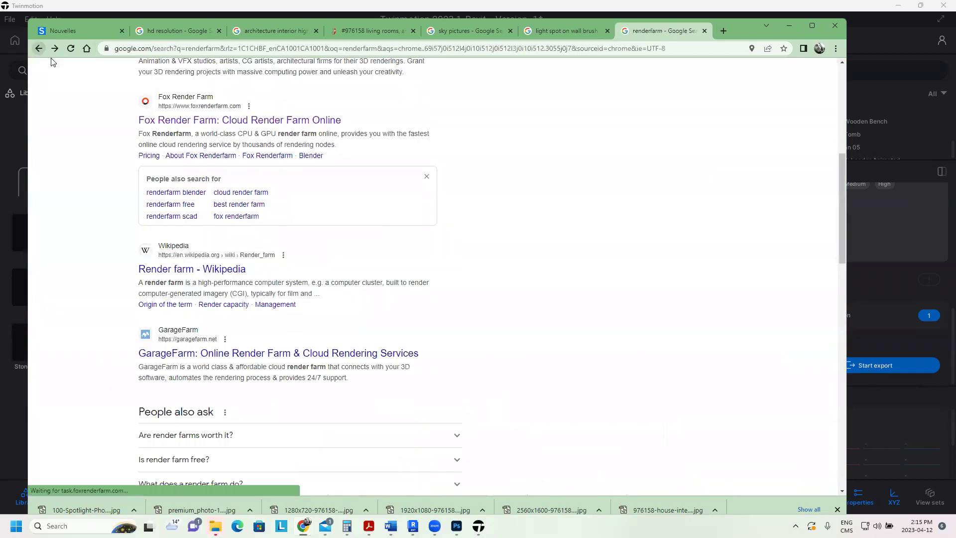
pyautogui.click(285, 124)
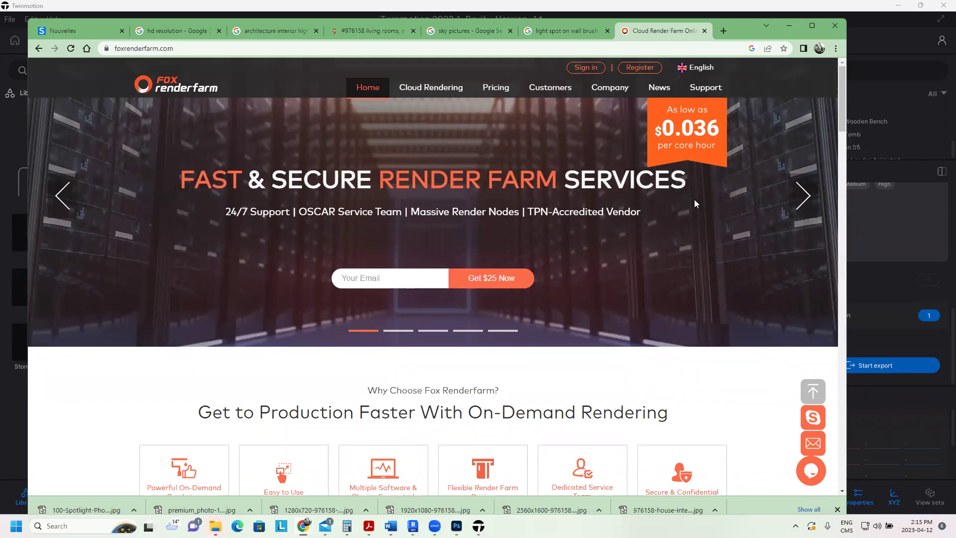
pyautogui.scroll(-3, 704, 218)
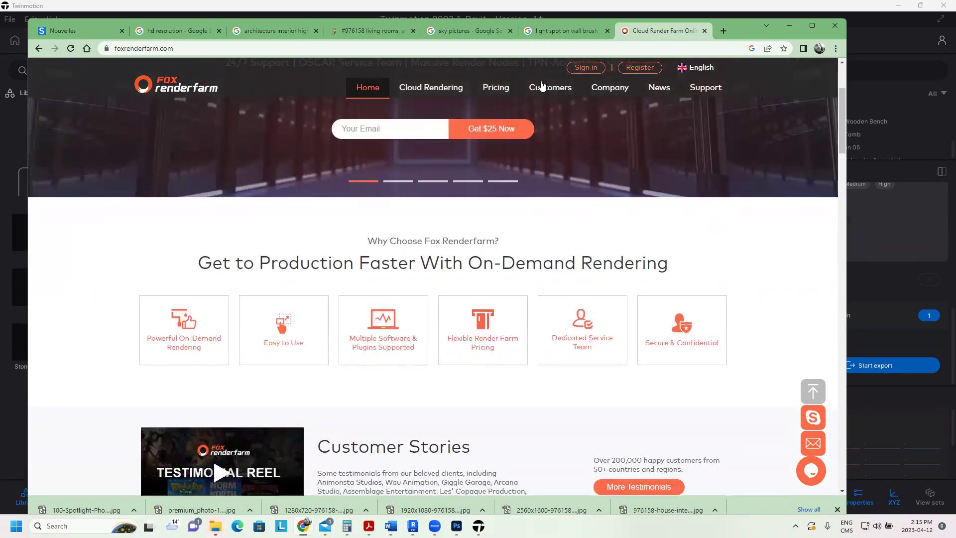
pyautogui.click(348, 526)
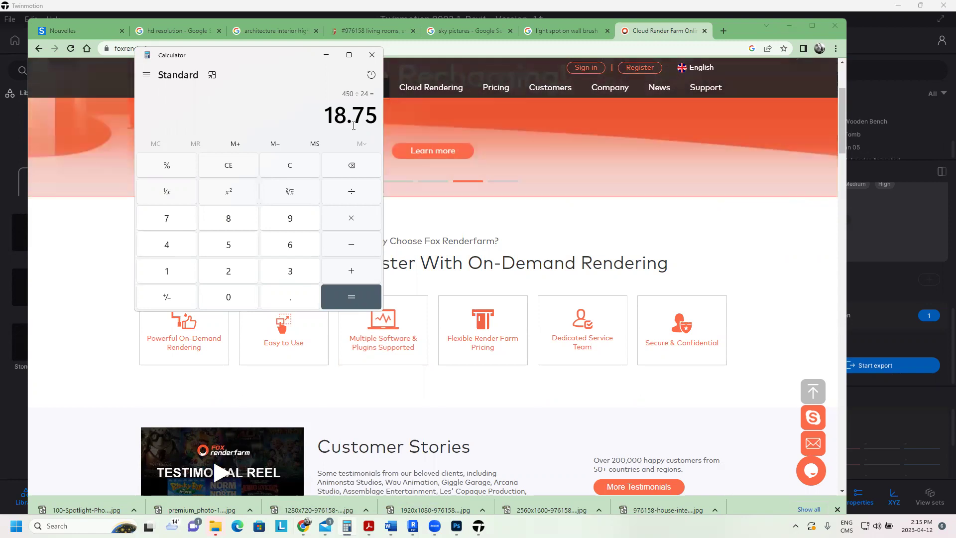
pyautogui.click(352, 218)
# Multiply 18.75 by 0.036 to get 0.675.
pyautogui.click(288, 301)
pyautogui.click(237, 305)
pyautogui.click(290, 273)
pyautogui.click(294, 241)
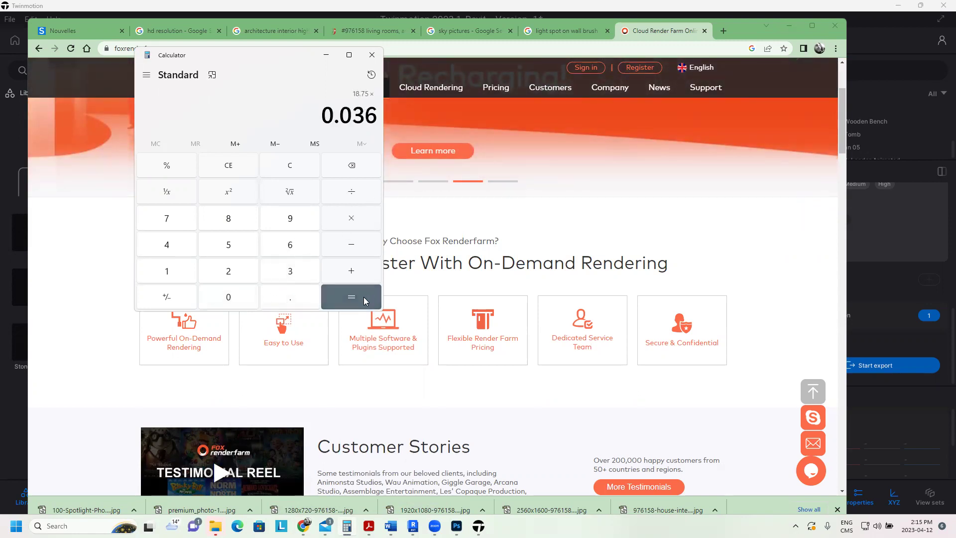
pyautogui.click(352, 299)
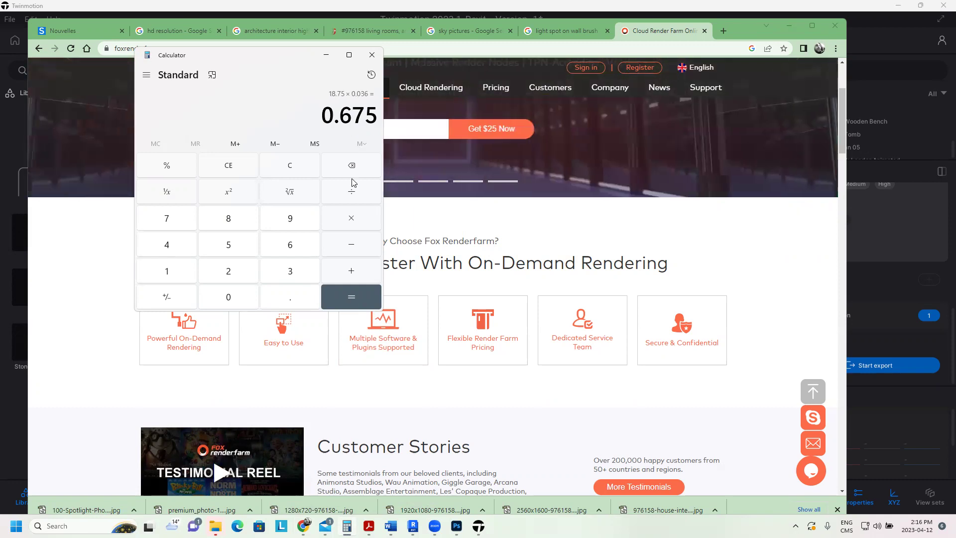
# Multiply 0.675 by 24 to get 16.2, then minimize Calculator.
pyautogui.click(353, 220)
pyautogui.click(232, 278)
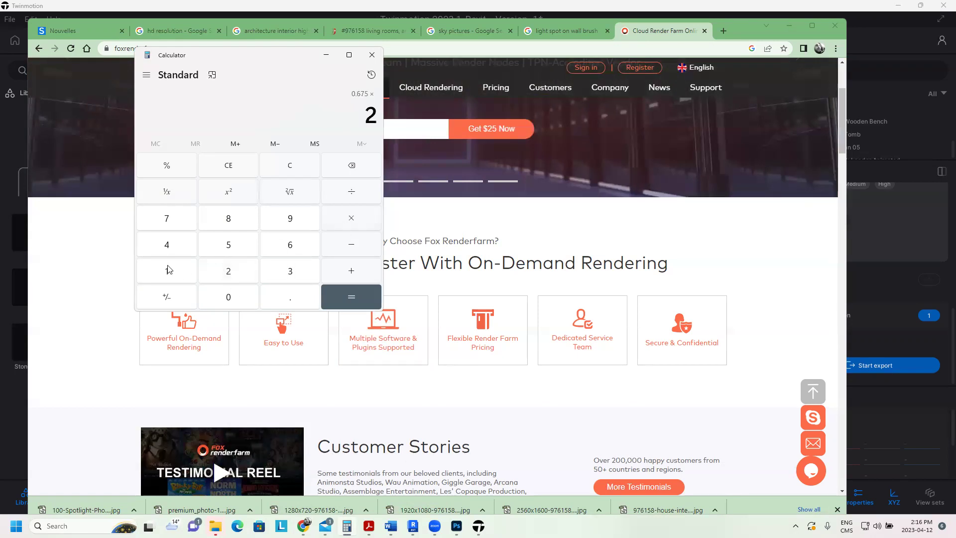
pyautogui.click(171, 246)
pyautogui.click(356, 296)
pyautogui.click(327, 55)
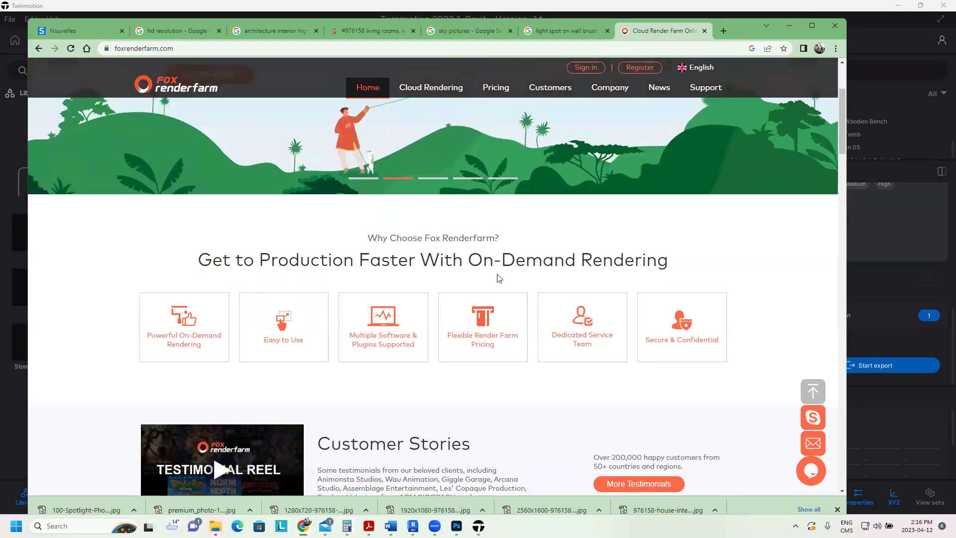
# Scroll down to Fox Renderfarm's supported-software icons and back to the top, then minimize Chrome.
pyautogui.scroll(-5, 499, 278)
pyautogui.scroll(-5, 499, 278)
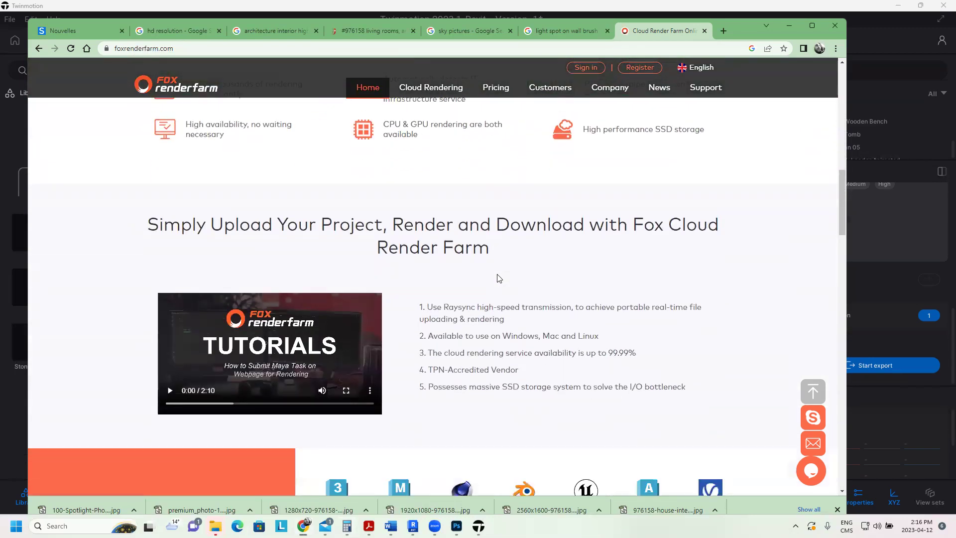
pyautogui.scroll(-5, 498, 278)
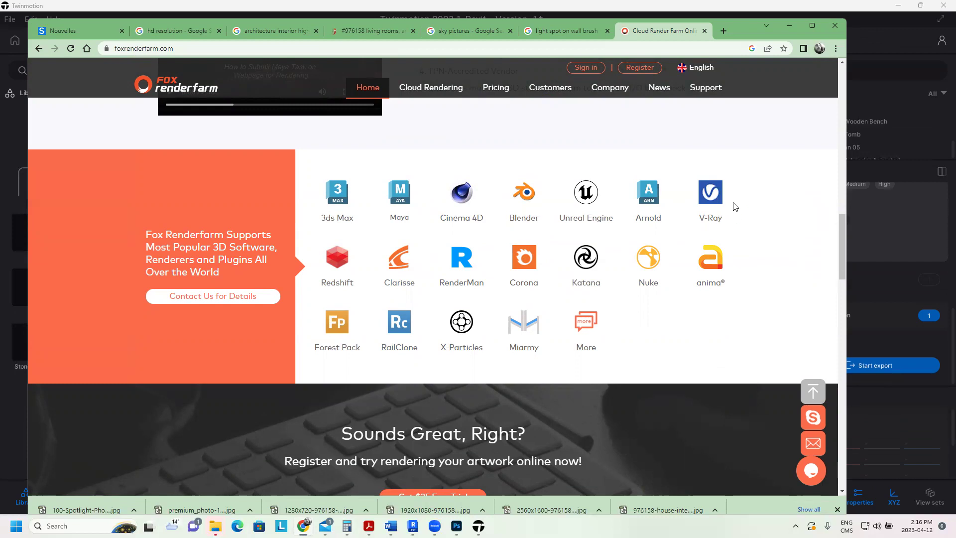
pyautogui.scroll(5, 481, 204)
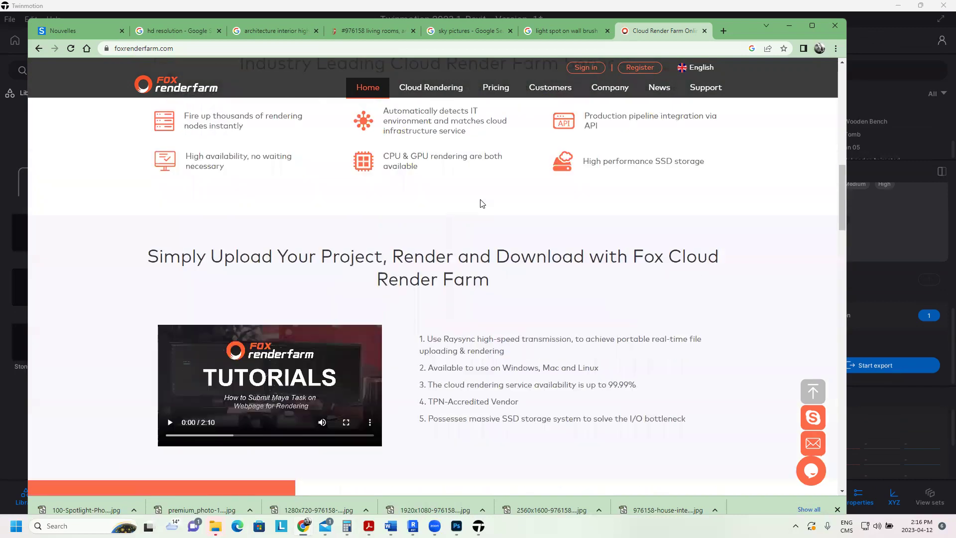
pyautogui.scroll(3, 482, 214)
pyautogui.scroll(3, 480, 234)
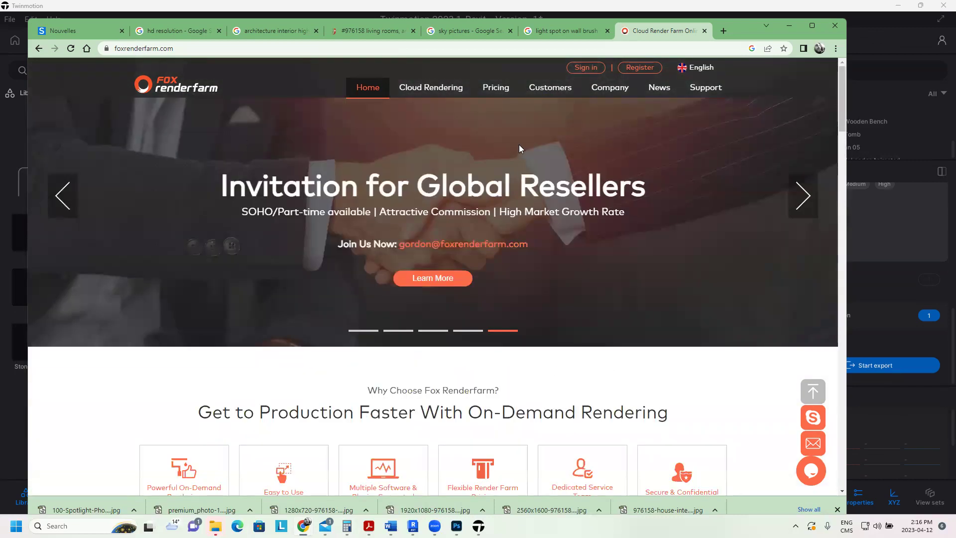
pyautogui.click(790, 25)
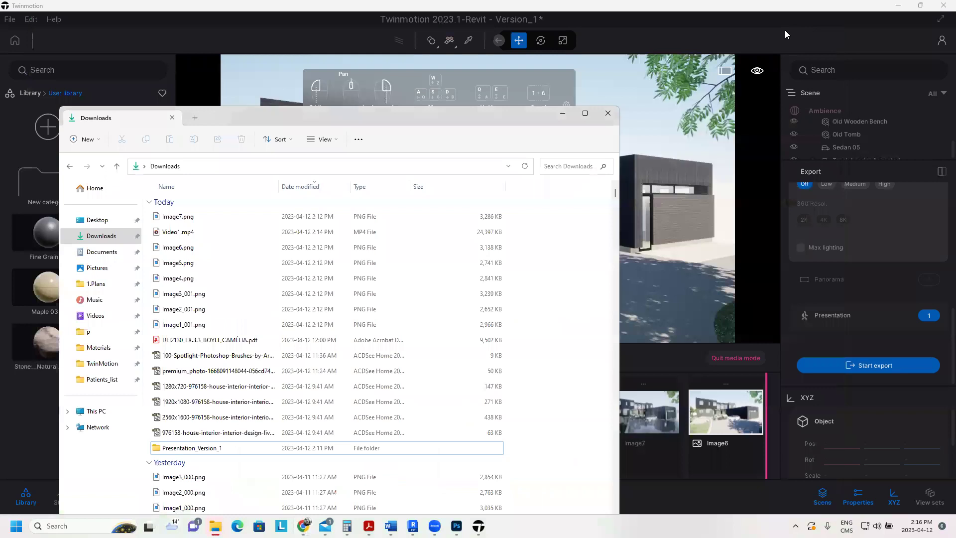
# Minimize and restore the Downloads window, then drag it up and right over Twinmotion.
pyautogui.click(563, 113)
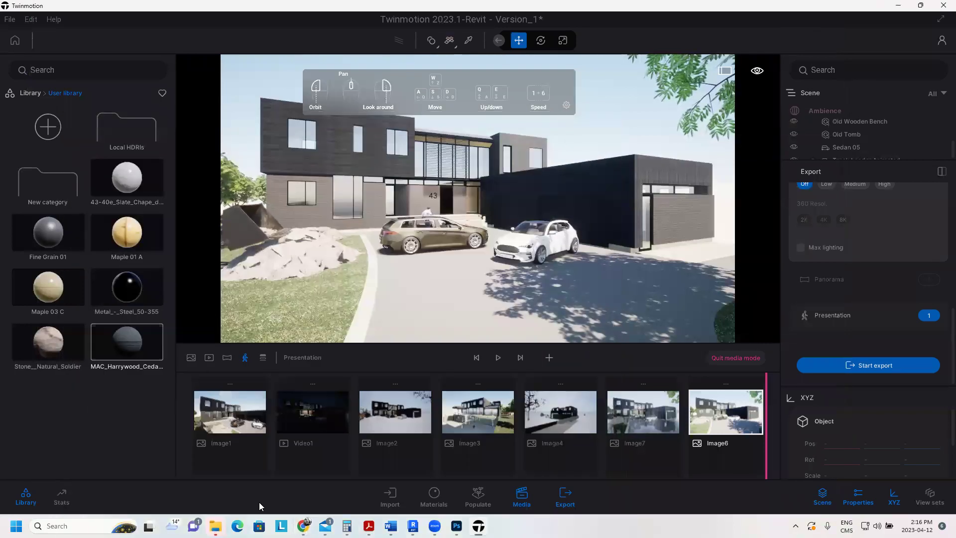
pyautogui.moveTo(215, 526)
pyautogui.click(150, 476)
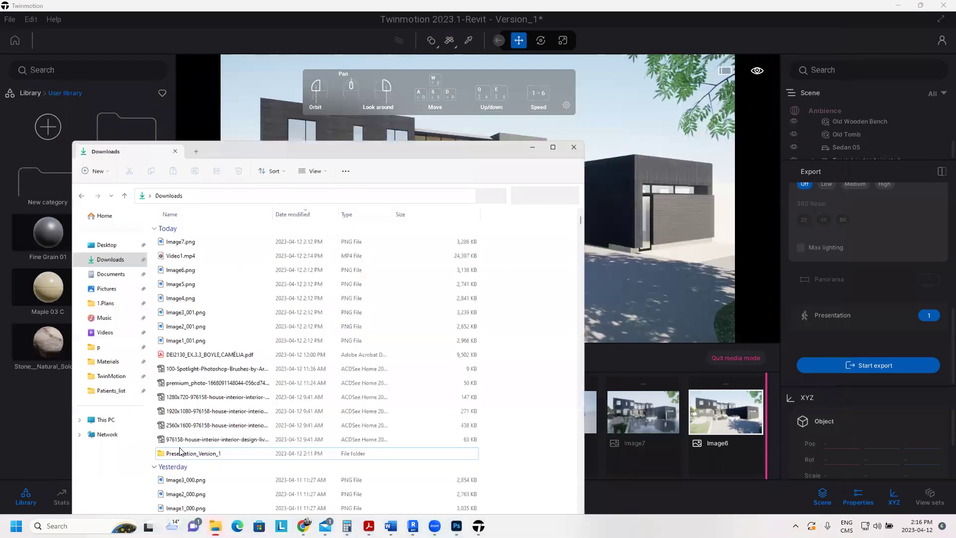
pyautogui.moveTo(253, 113); pyautogui.dragTo(405, 38)
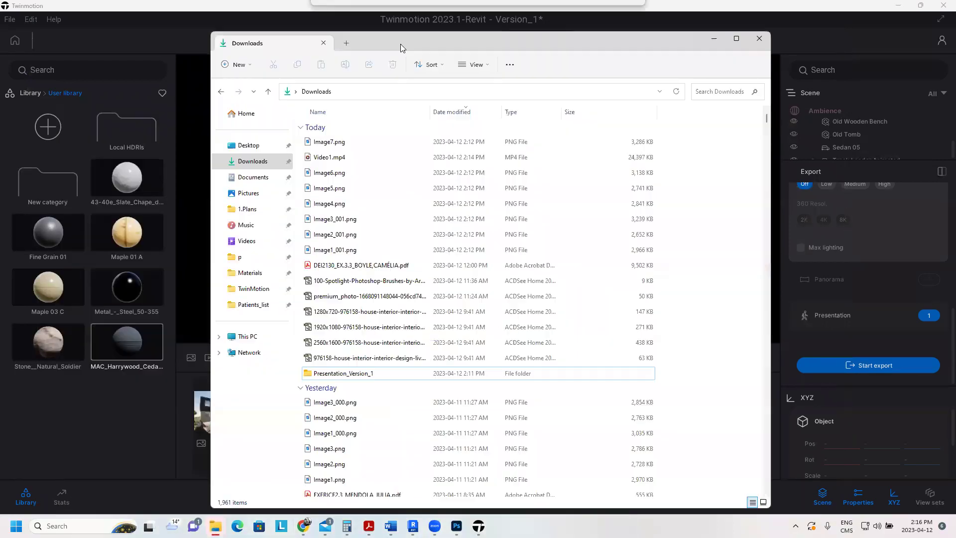
# Open Image1_001.png in Photos, browse the renders and play Video1.mp4, then close the viewer.
pyautogui.doubleClick(331, 252)
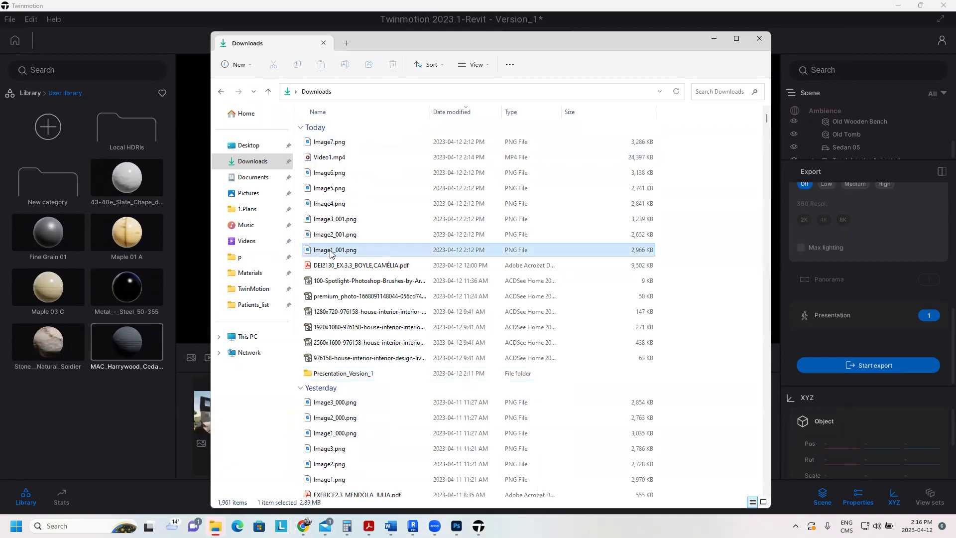
pyautogui.moveTo(468, 254)
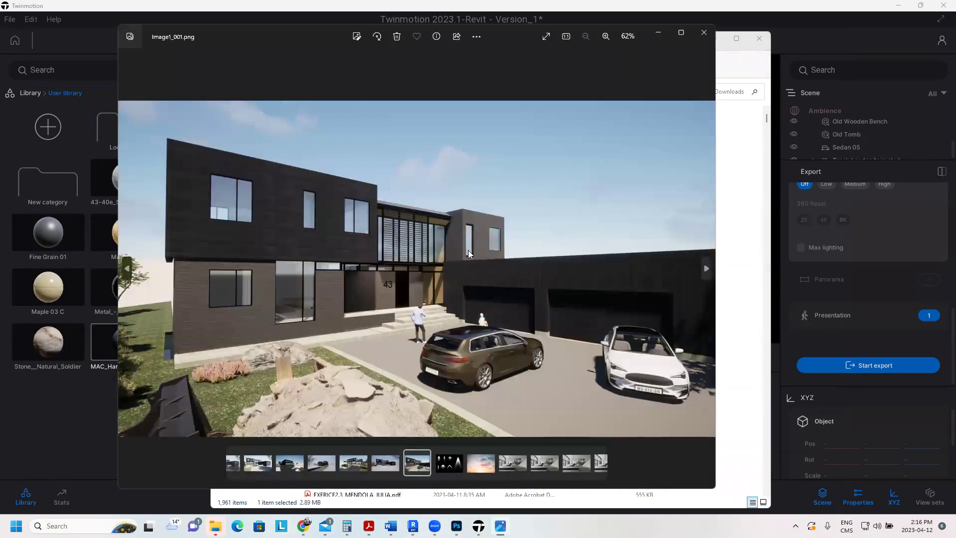
pyautogui.press('Right')
pyautogui.press('Left')
pyautogui.press('Left')
pyautogui.press('Left')
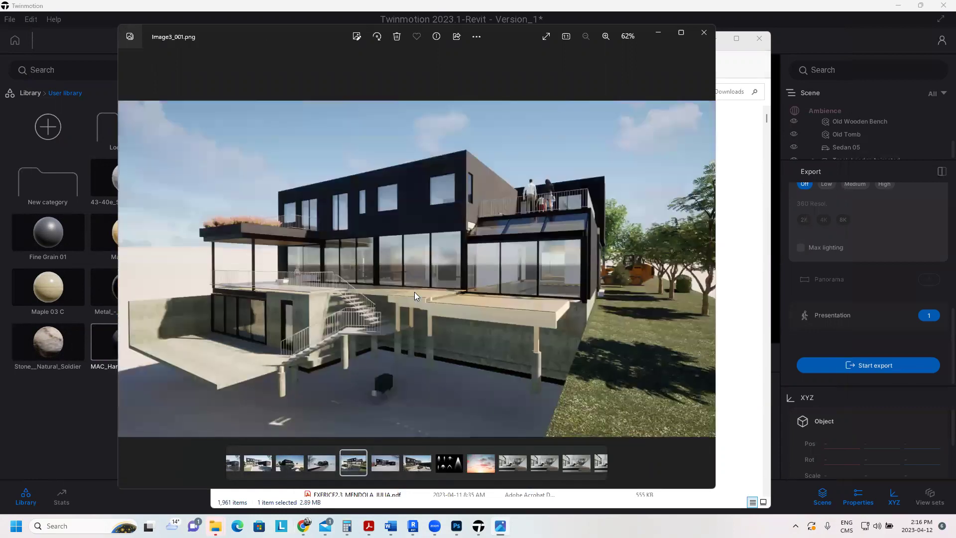
pyautogui.press('Left')
pyautogui.press('Left')
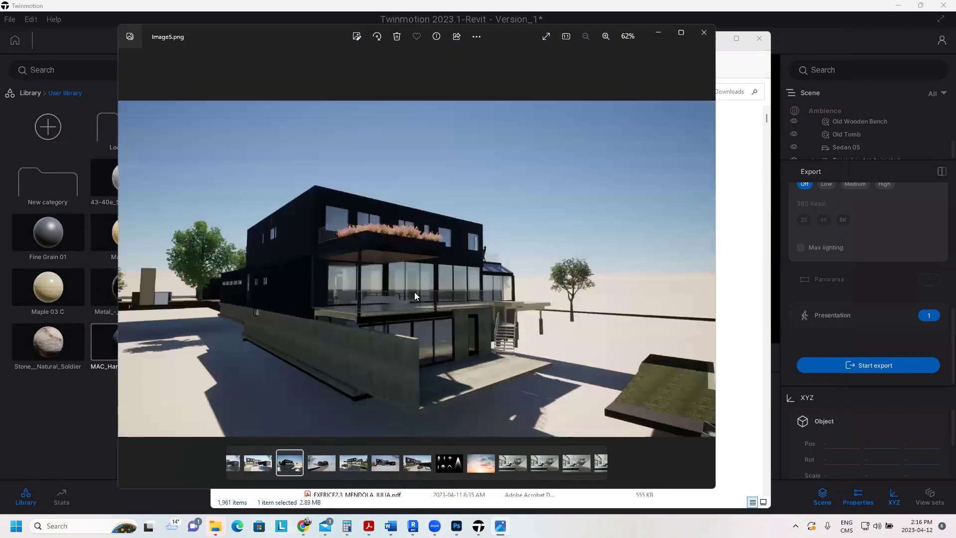
pyautogui.press('Left')
pyautogui.press('Left')
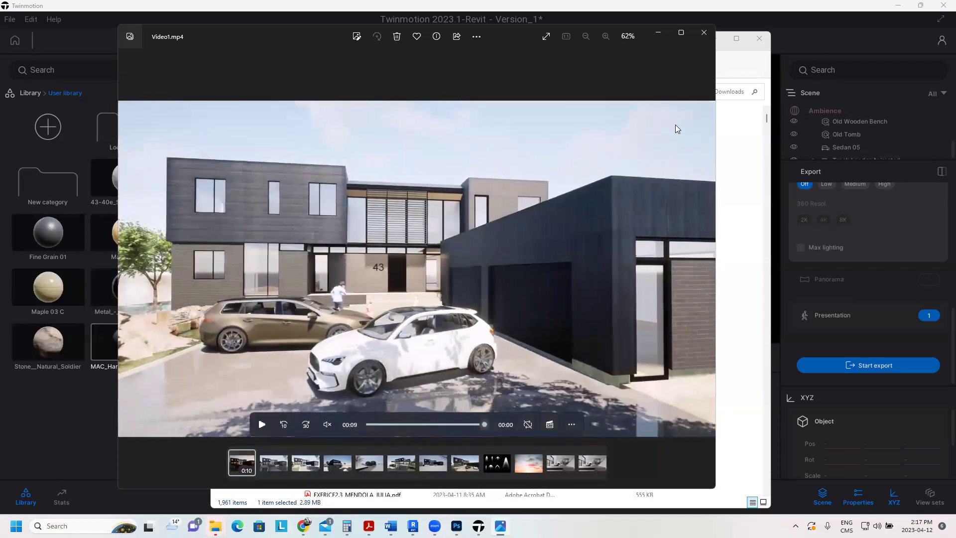
pyautogui.click(704, 33)
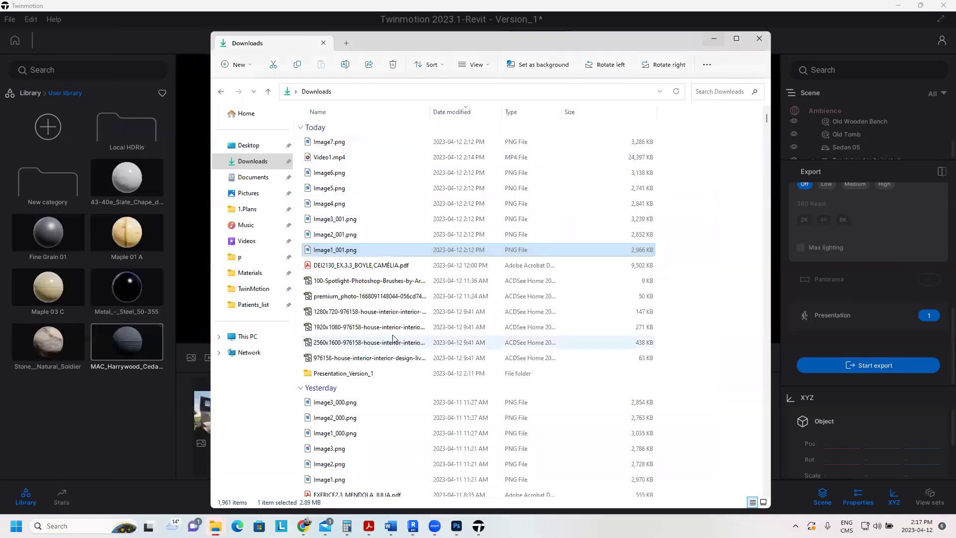
# Open Presentation_Version_1 and launch Twinmotion-Presenter.exe.
pyautogui.doubleClick(343, 373)
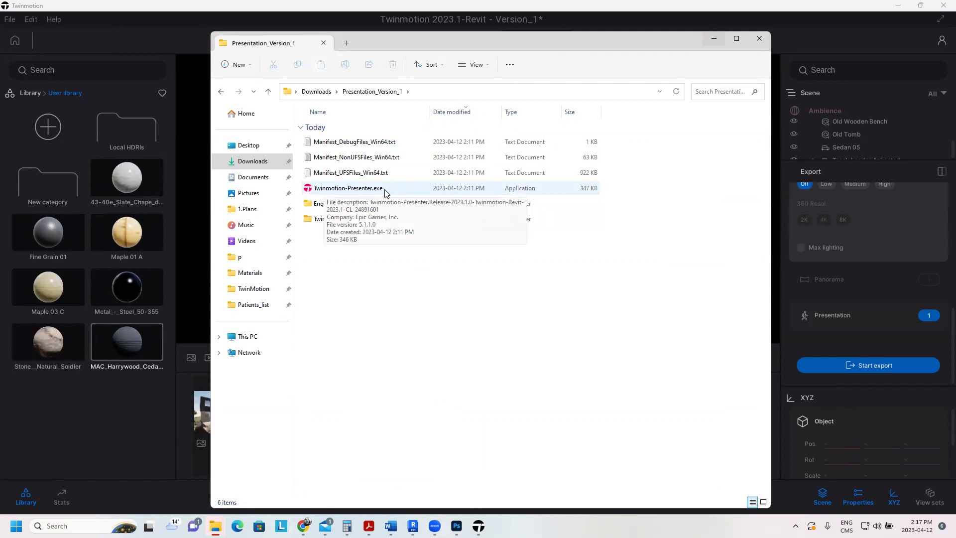
pyautogui.doubleClick(358, 189)
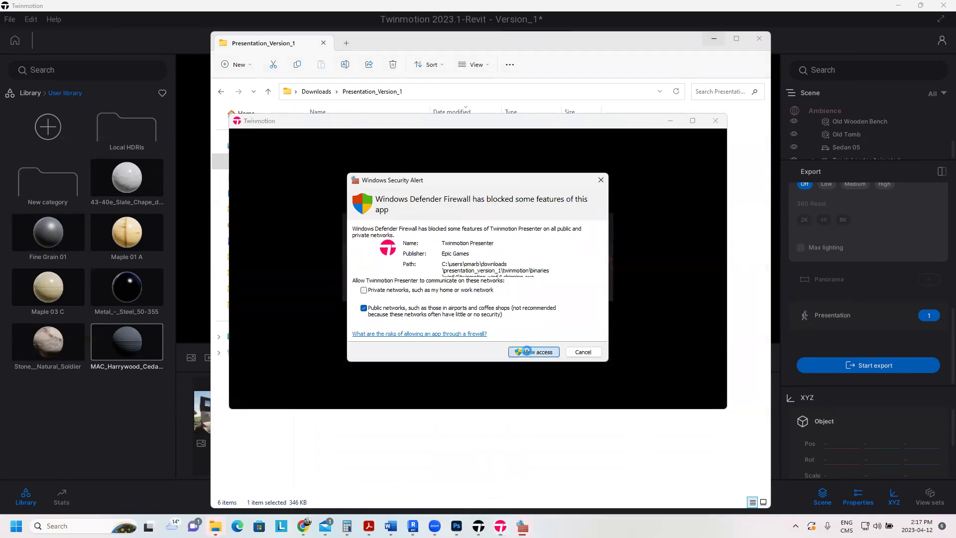
# Allow Twinmotion Presenter network access in the Windows Security Alert.
pyautogui.click(527, 353)
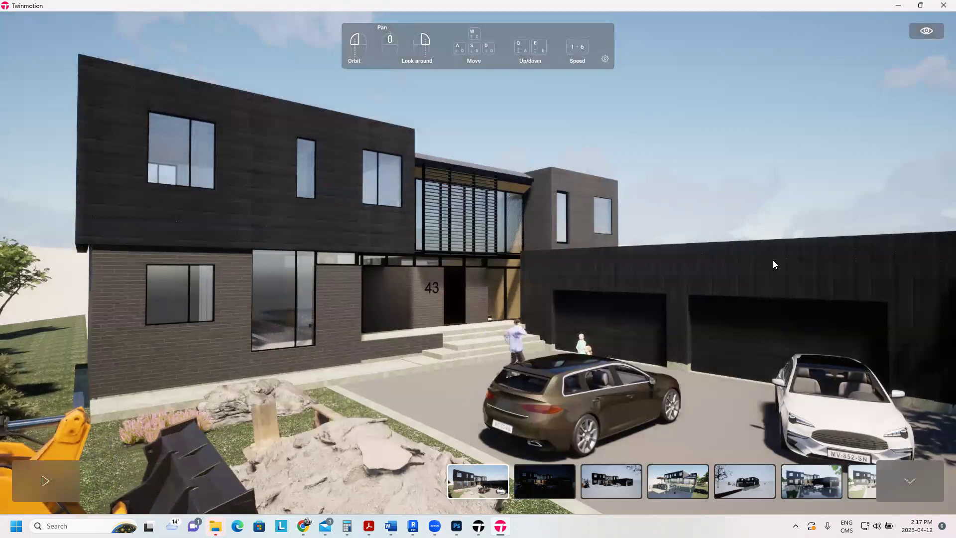
# Play the house walkthrough in Presenter, pausing and resuming twice until the snowy winter view.
pyautogui.click(51, 476)
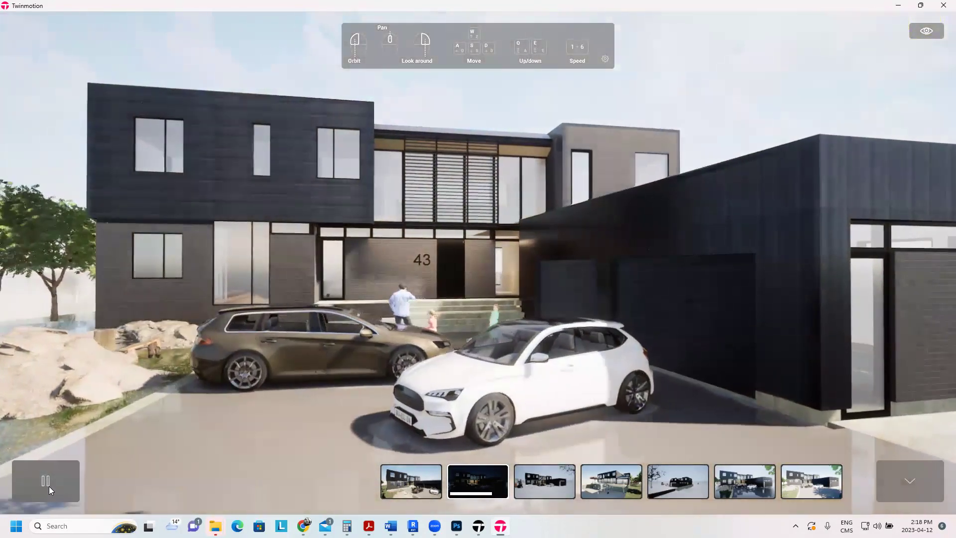
pyautogui.click(48, 486)
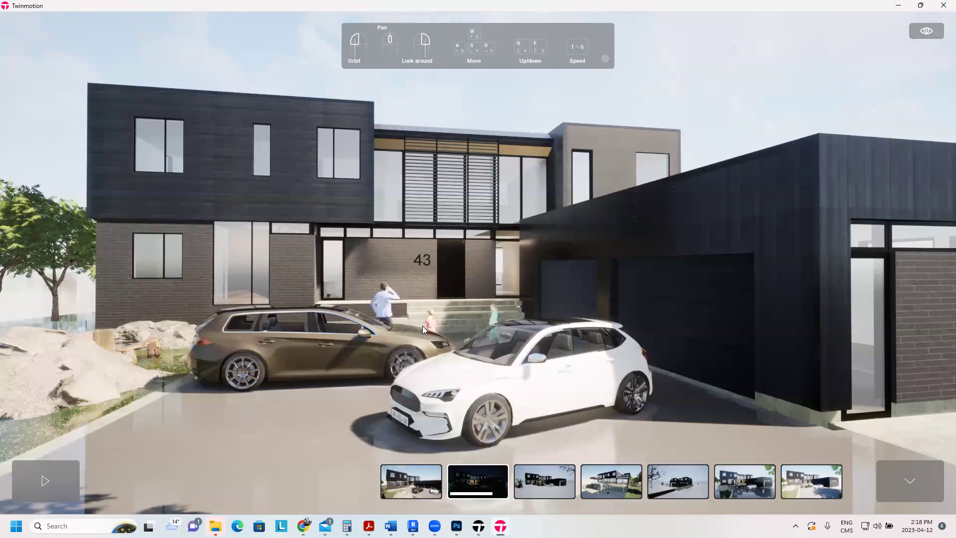
pyautogui.click(37, 484)
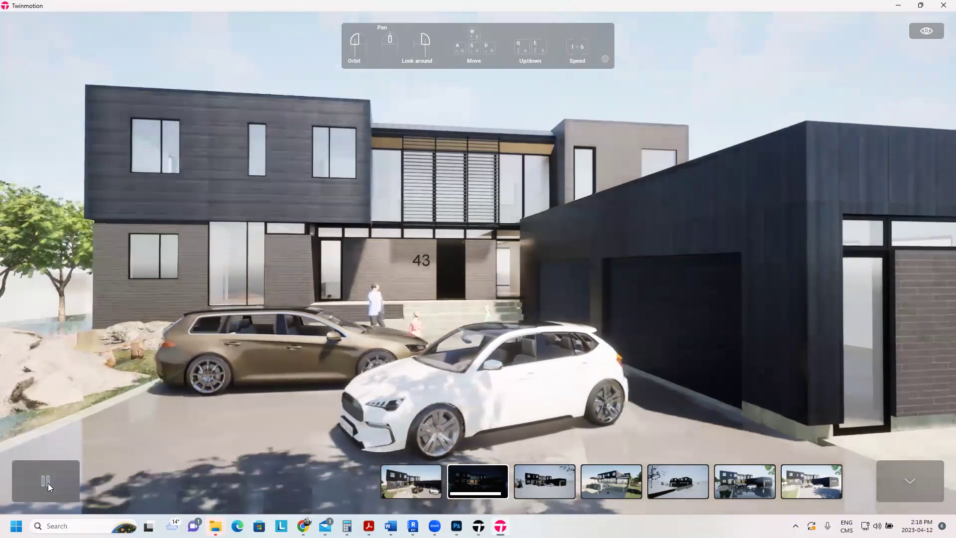
pyautogui.click(48, 483)
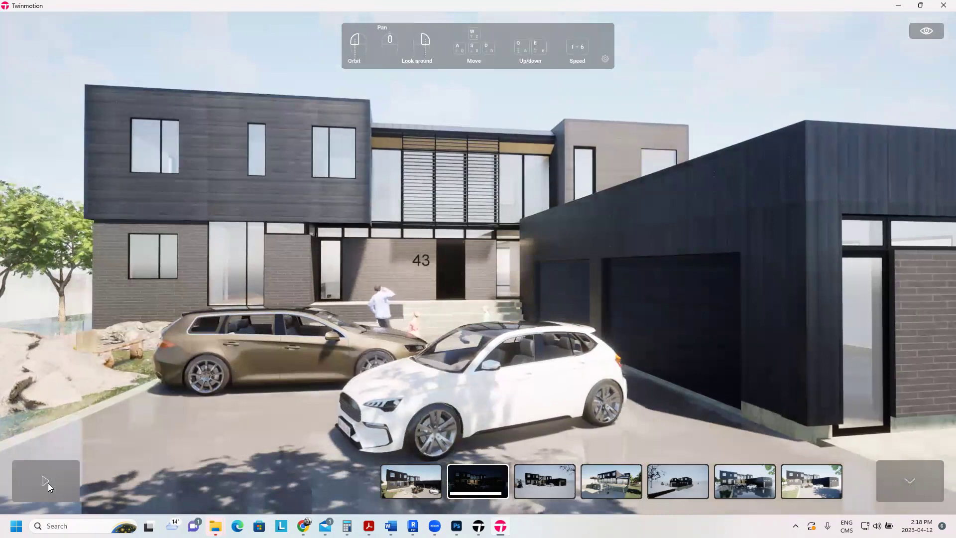
pyautogui.click(48, 484)
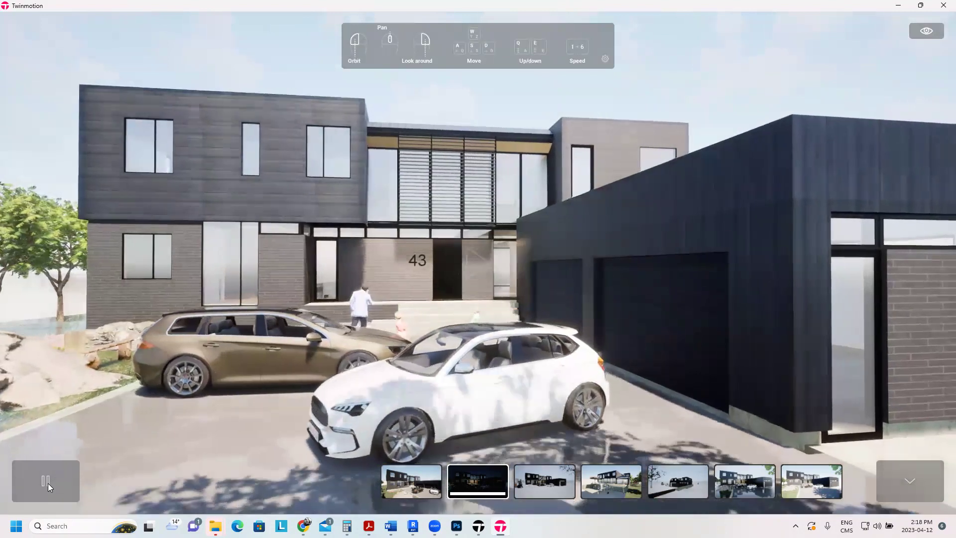